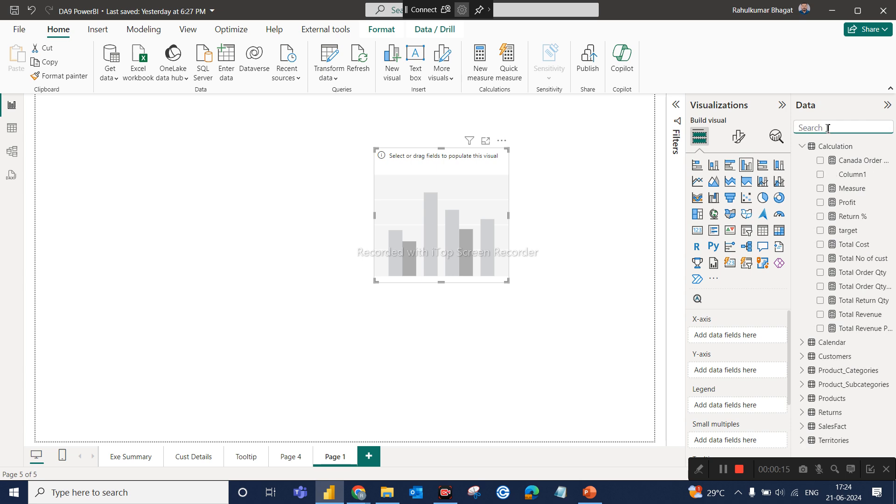
# Plot Total Revenue by CategoryName in the empty column chart, then enlarge it and move it up toward the page's centre.
pyautogui.write('cate')
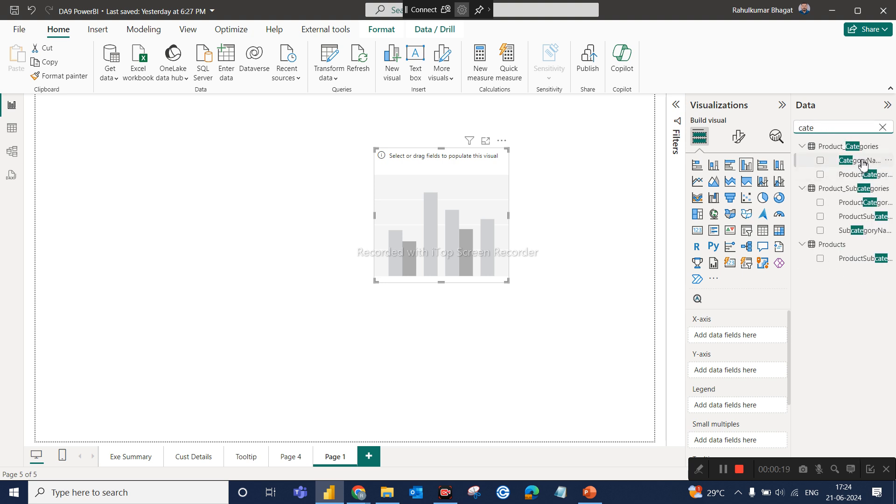
pyautogui.moveTo(860, 163); pyautogui.dragTo(758, 334)
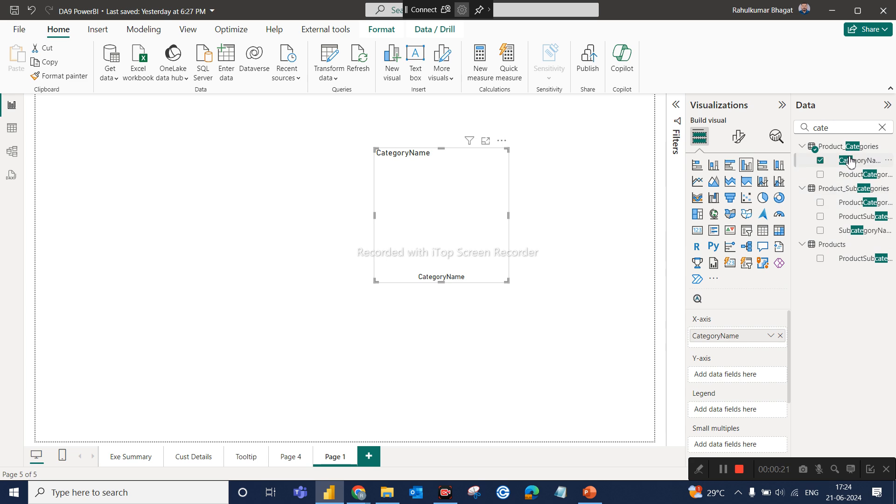
pyautogui.click(834, 130)
pyautogui.hotkey('ctrl', 'a')
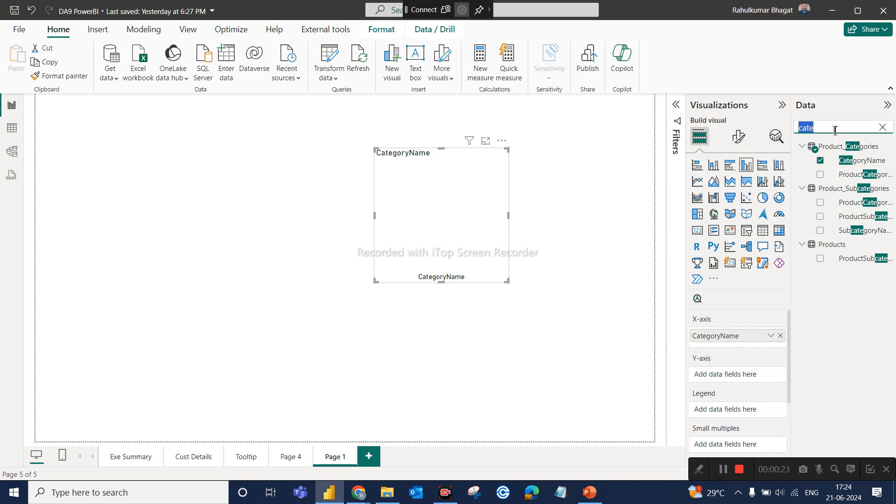
pyautogui.write('reve')
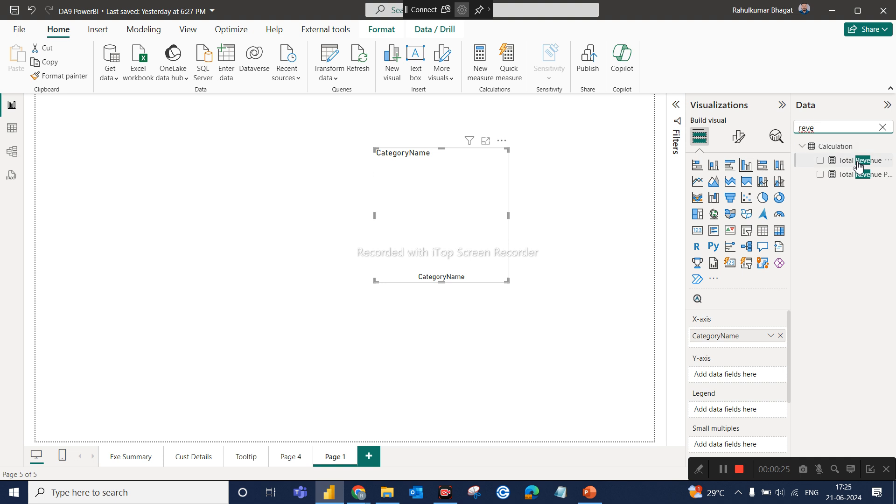
pyautogui.moveTo(857, 164); pyautogui.dragTo(747, 376)
pyautogui.moveTo(507, 281); pyautogui.dragTo(611, 359)
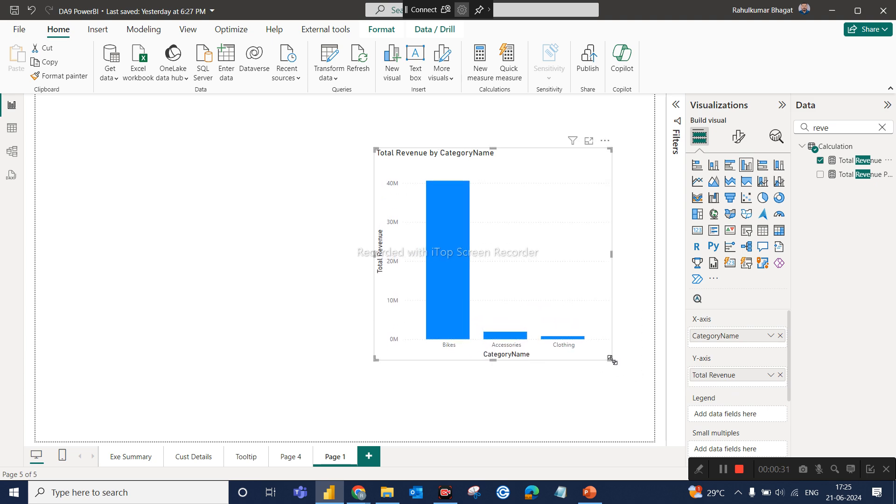
pyautogui.moveTo(562, 296); pyautogui.dragTo(459, 258)
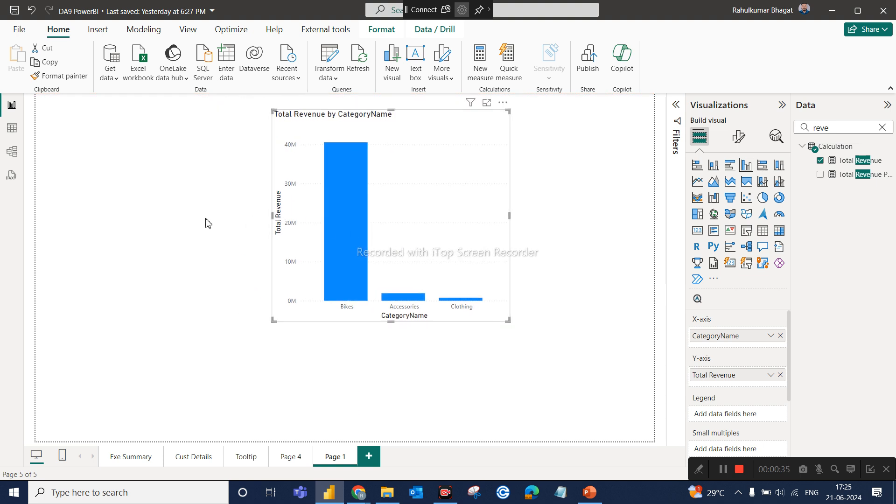
# Copy the Years, Country and Month Name slicers from the Exe Summary page to Page 1 without syncing them.
pyautogui.click(129, 462)
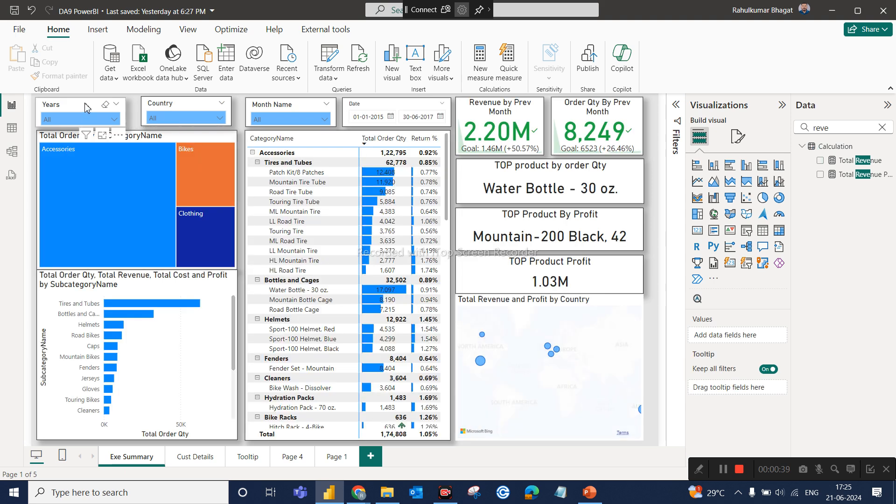
pyautogui.click(85, 103)
pyautogui.keyDown('ctrl'); pyautogui.click(180, 106); pyautogui.keyUp('ctrl')
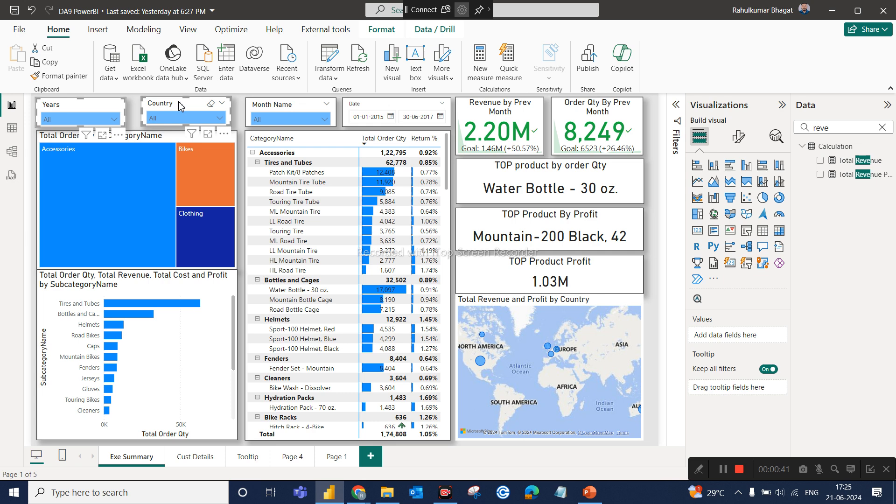
pyautogui.keyDown('ctrl'); pyautogui.click(268, 112); pyautogui.keyUp('ctrl')
pyautogui.hotkey('ctrl', 'c')
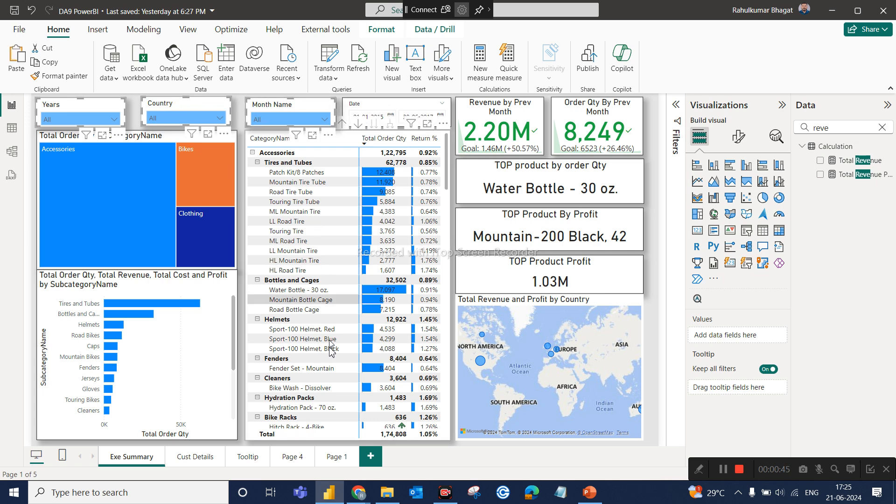
pyautogui.click(332, 459)
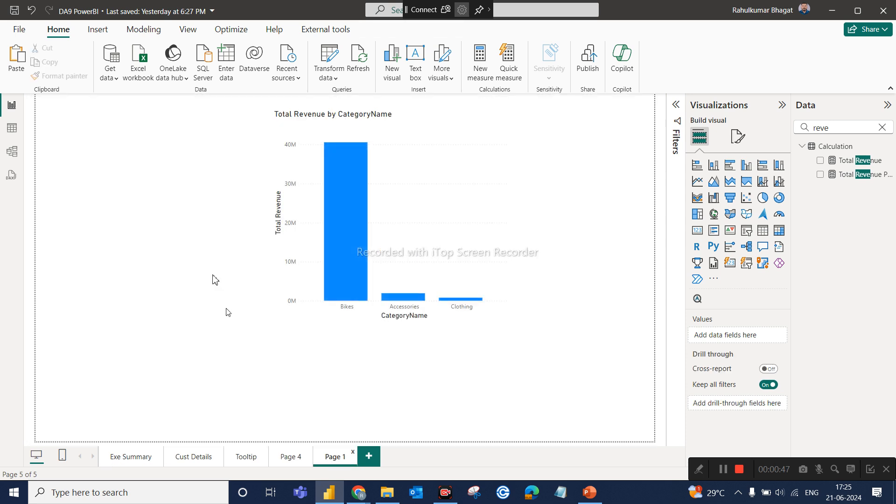
pyautogui.hotkey('ctrl', 'v')
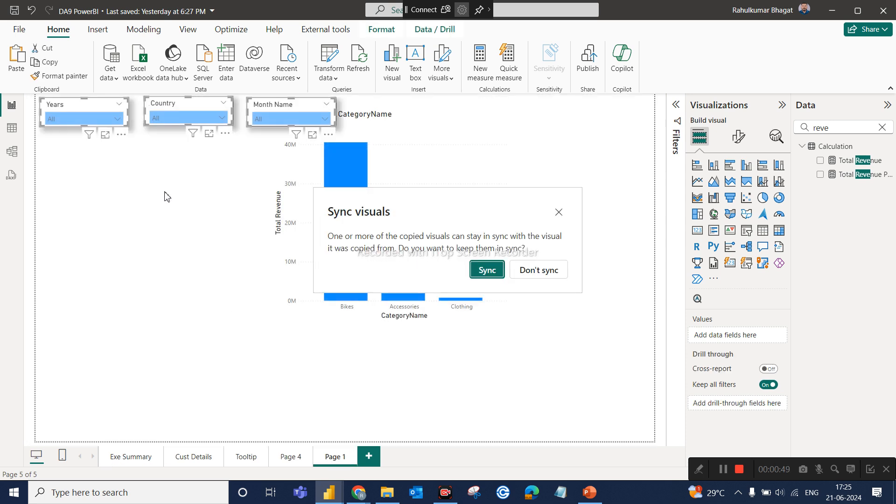
pyautogui.click(538, 267)
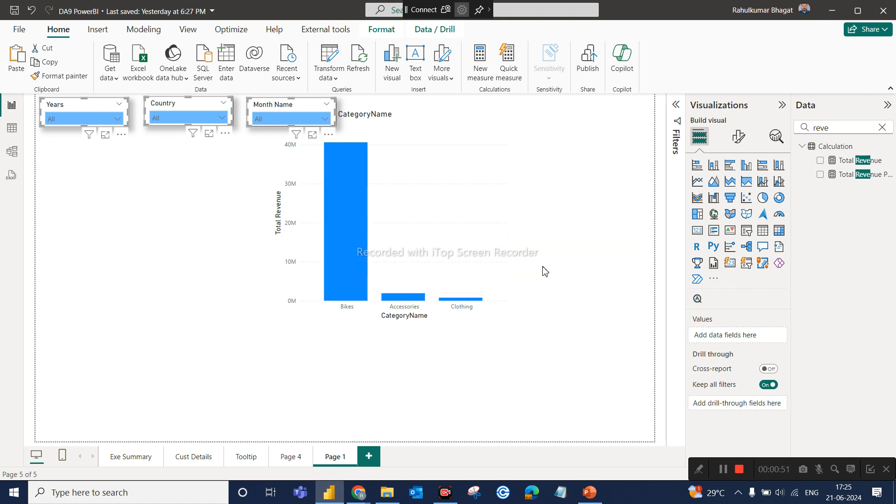
pyautogui.click(619, 274)
# Move the revenue chart clear of the slicers, make it wider and shorter, and turn on its data labels.
pyautogui.moveTo(454, 159); pyautogui.dragTo(526, 194)
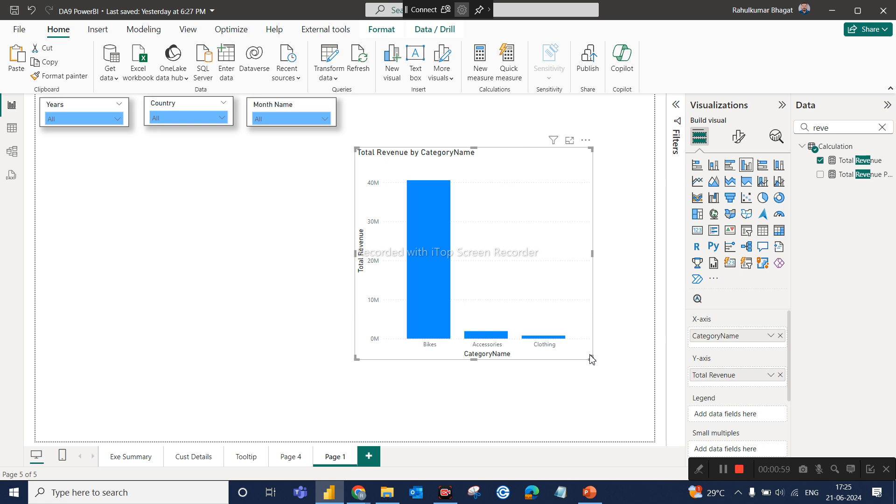
pyautogui.moveTo(591, 359); pyautogui.dragTo(611, 321)
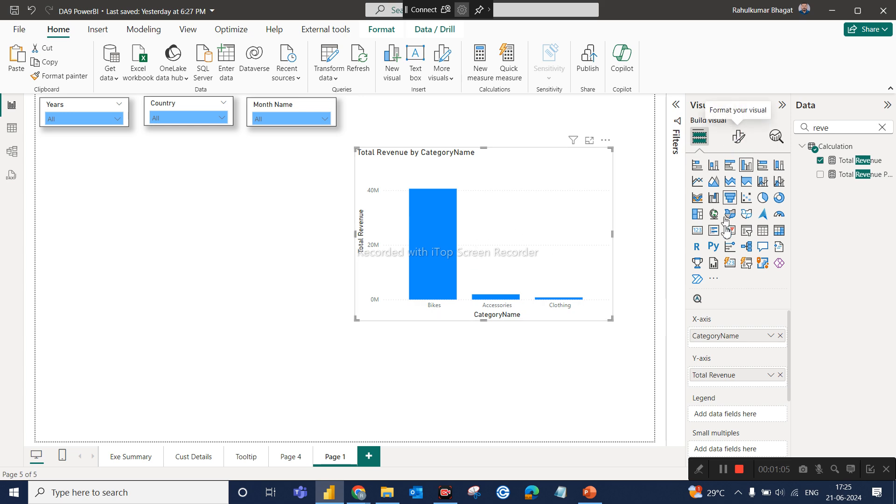
pyautogui.click(737, 141)
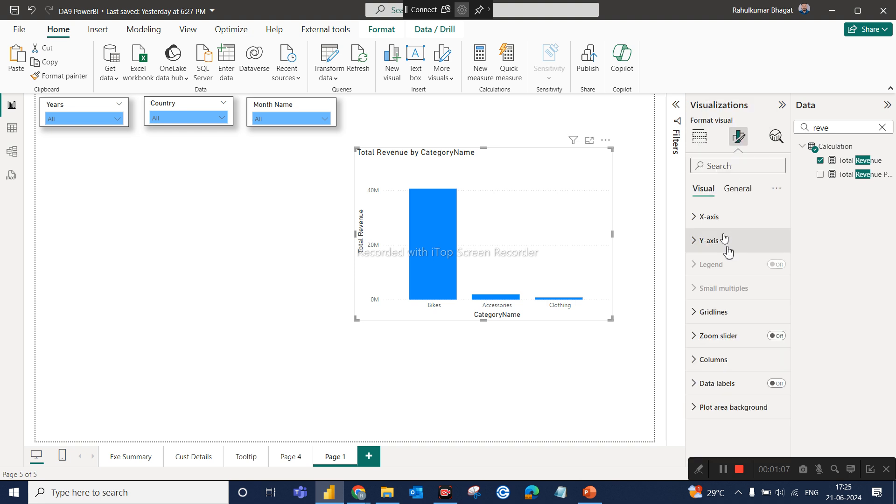
pyautogui.click(772, 387)
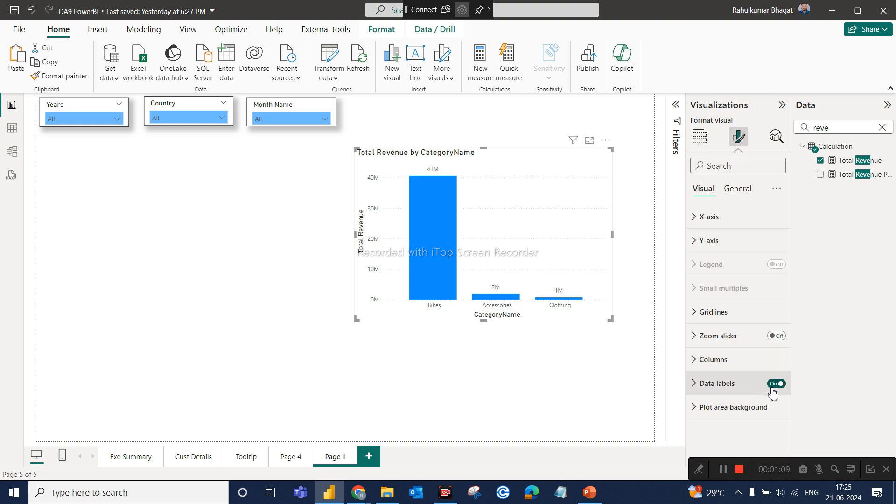
pyautogui.click(597, 373)
# Move the revenue chart to the page's upper-right corner beside the slicers and shrink it slightly.
pyautogui.click(587, 277)
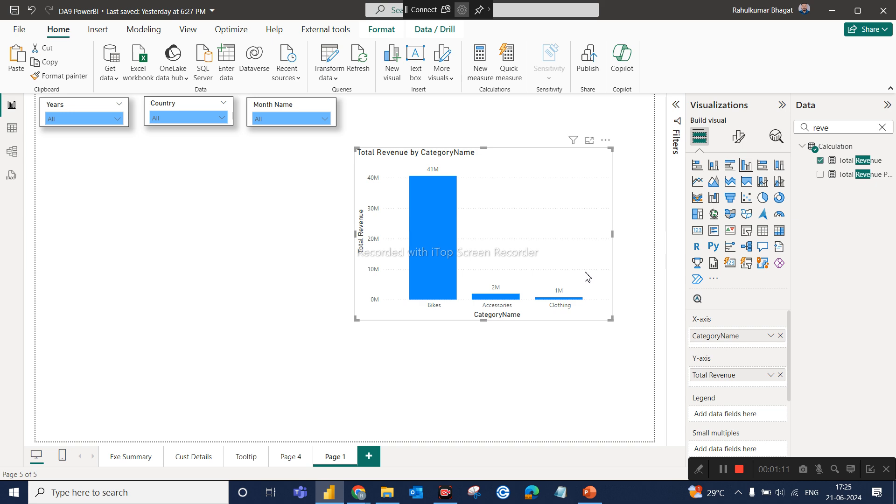
pyautogui.moveTo(587, 271); pyautogui.dragTo(595, 222)
pyautogui.click(528, 325)
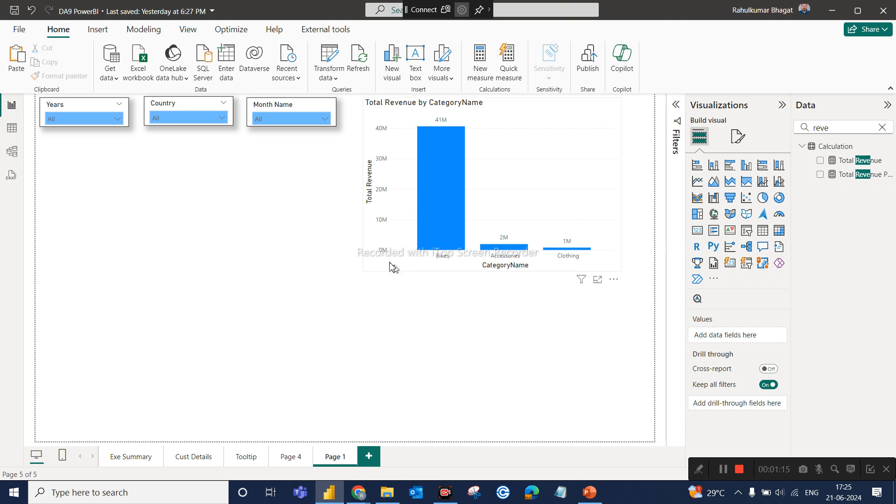
pyautogui.click(367, 272)
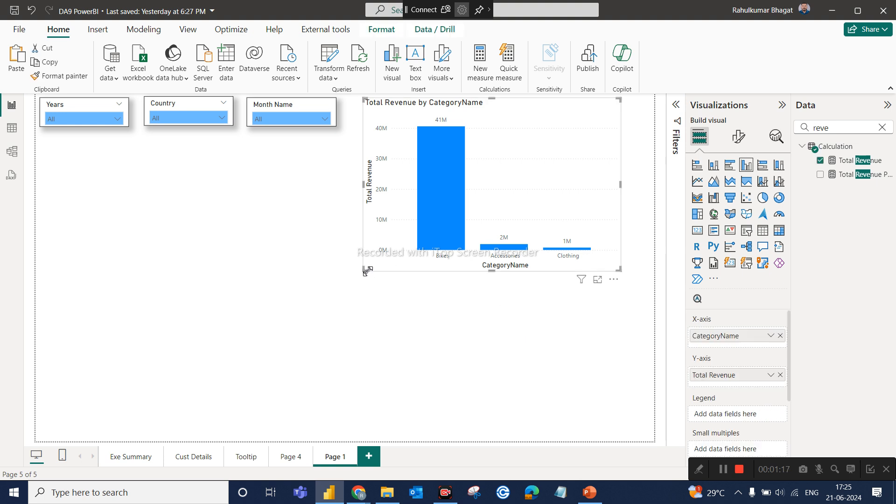
pyautogui.moveTo(376, 270); pyautogui.dragTo(376, 262)
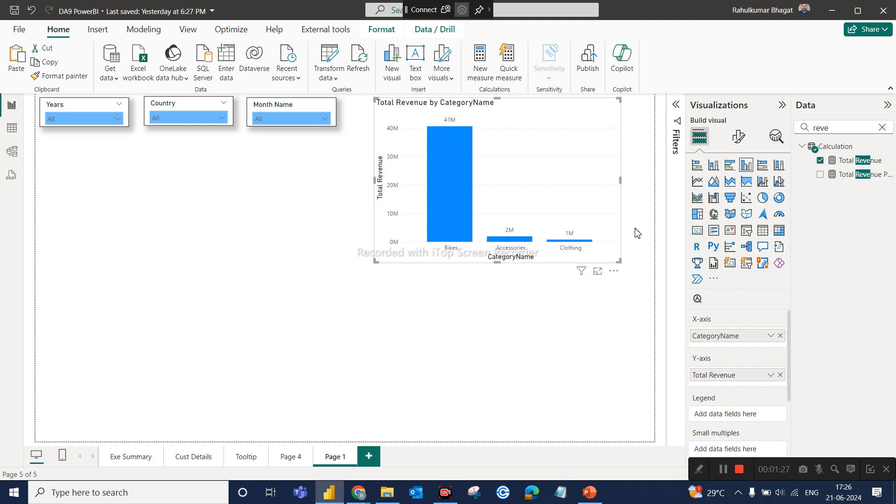
# Clear the field search, duplicate the revenue chart and place the copy directly below the original.
pyautogui.click(882, 128)
pyautogui.click(882, 127)
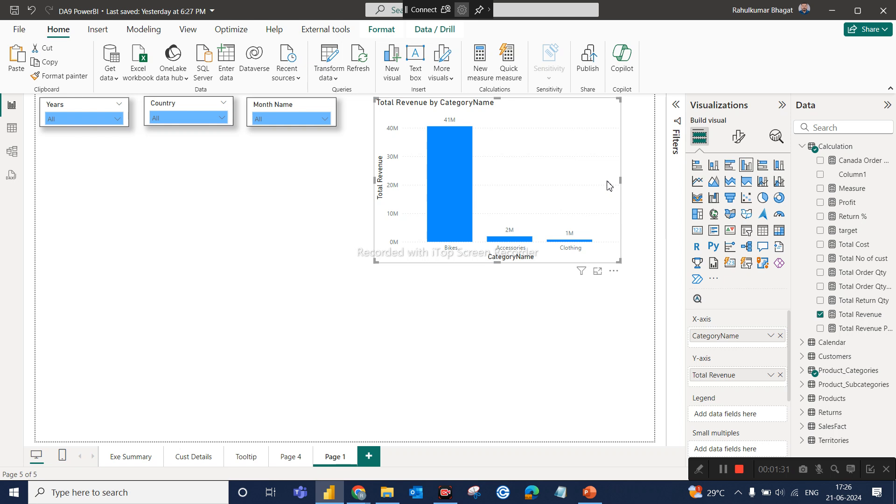
pyautogui.hotkey('ctrl', 'c')
pyautogui.hotkey('ctrl', 'v')
pyautogui.moveTo(607, 383); pyautogui.dragTo(607, 383)
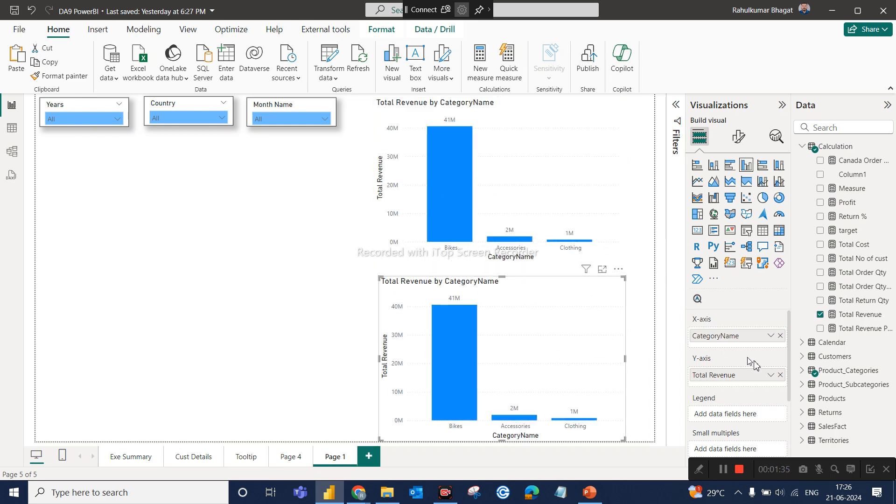
# Replace Total Revenue with Total Cost on the Y-axis of the lower chart.
pyautogui.click(779, 375)
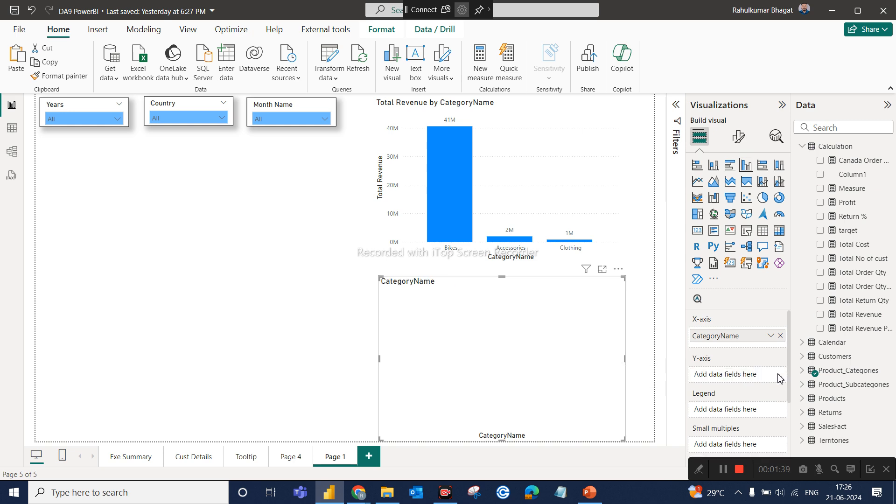
pyautogui.moveTo(854, 247); pyautogui.dragTo(754, 380)
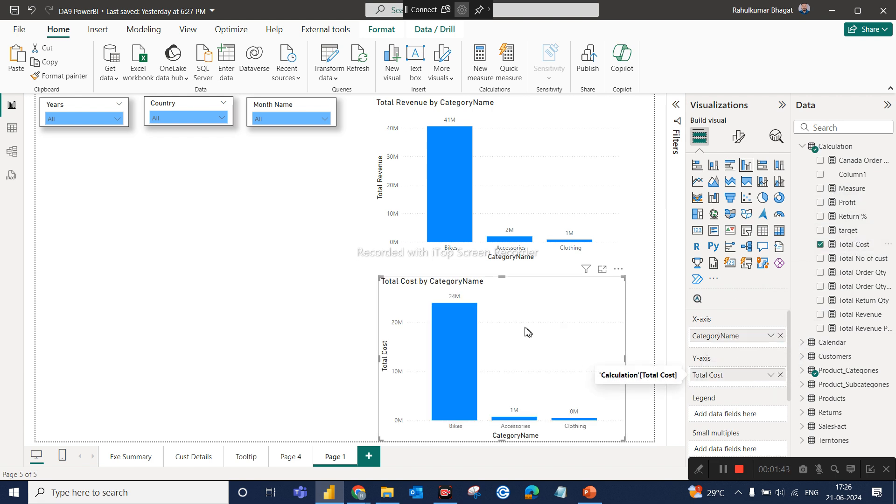
pyautogui.click(330, 271)
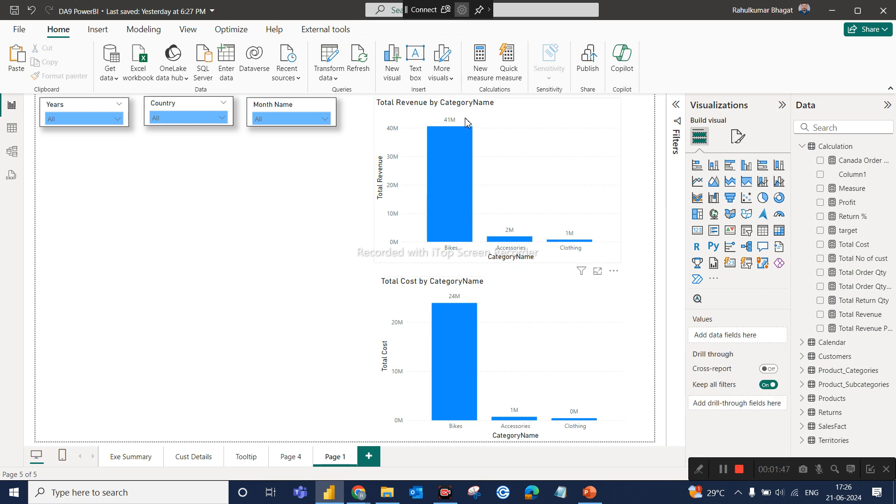
# Start a new fields parameter and name it Analyze By.
pyautogui.moveTo(456, 326)
pyautogui.moveTo(410, 330)
pyautogui.click(131, 34)
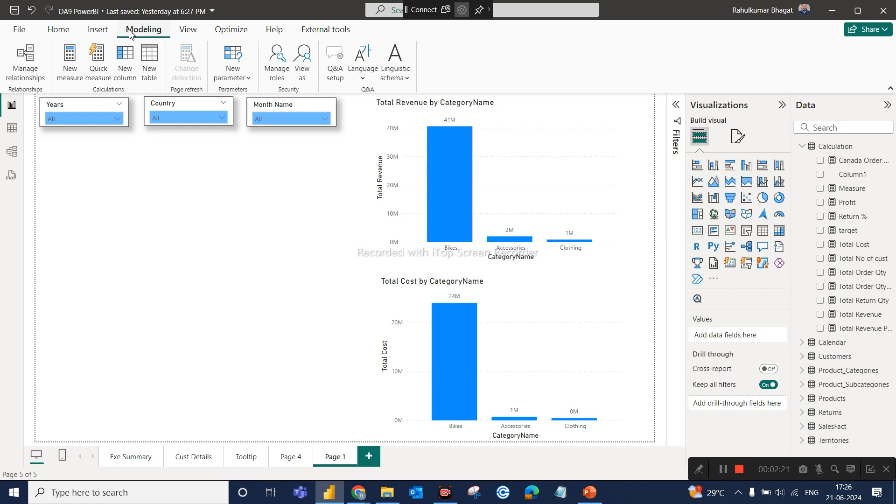
pyautogui.click(250, 79)
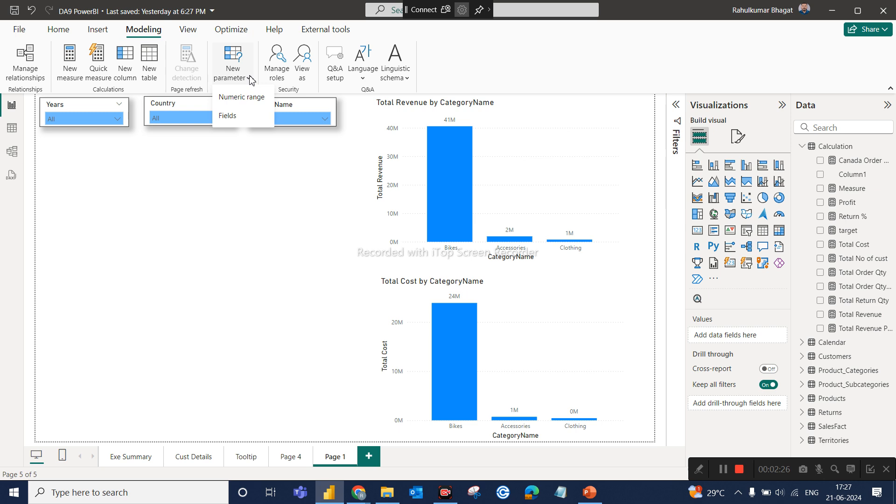
pyautogui.click(229, 115)
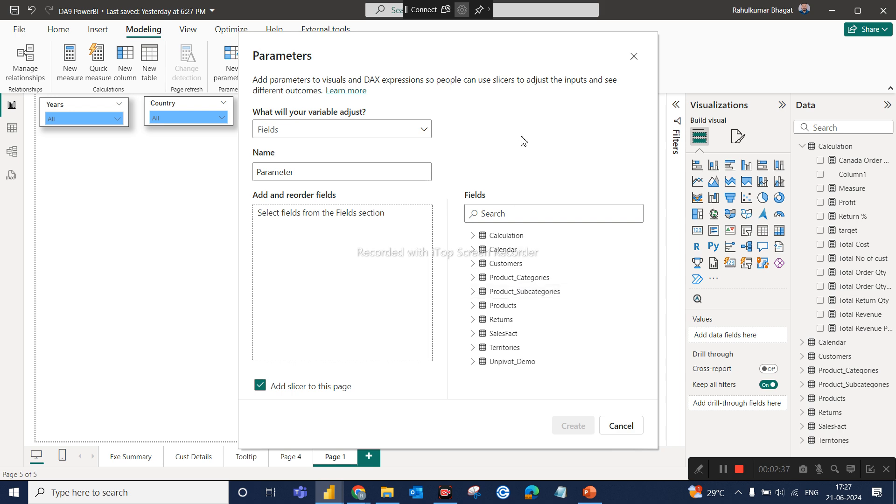
pyautogui.doubleClick(302, 176)
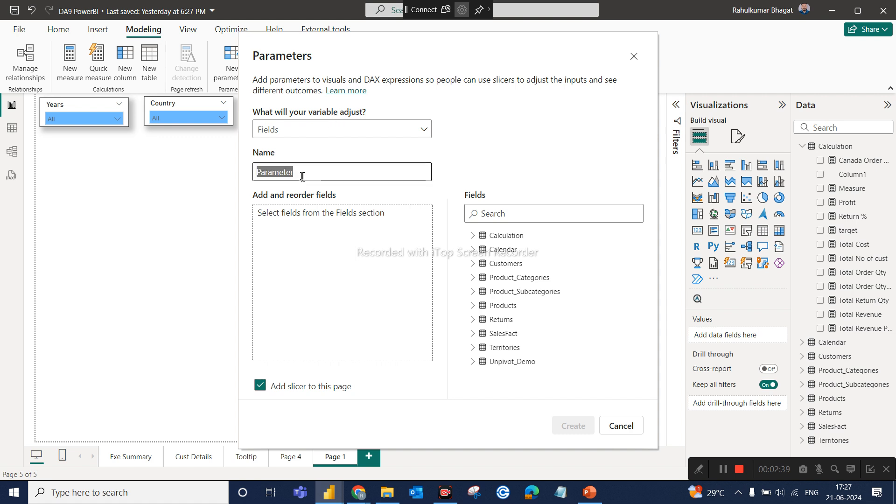
pyautogui.press('BackSpace')
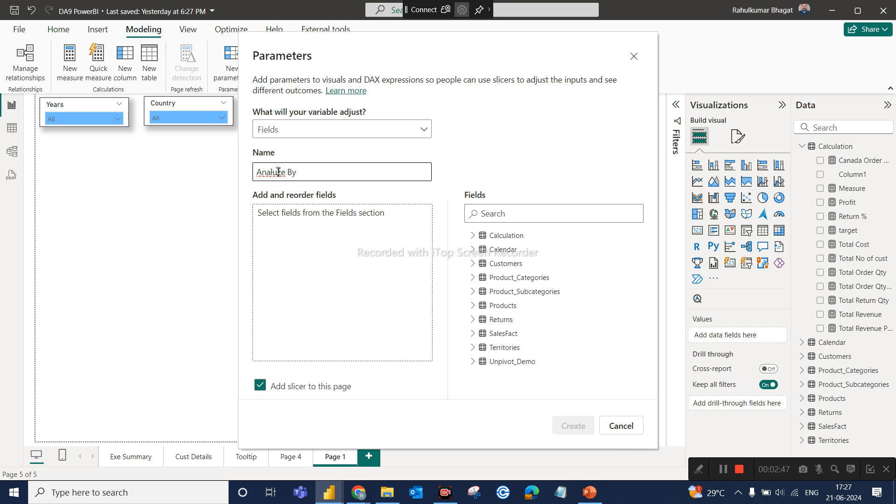
pyautogui.click(278, 171)
pyautogui.press('BackSpace')
pyautogui.write('y')
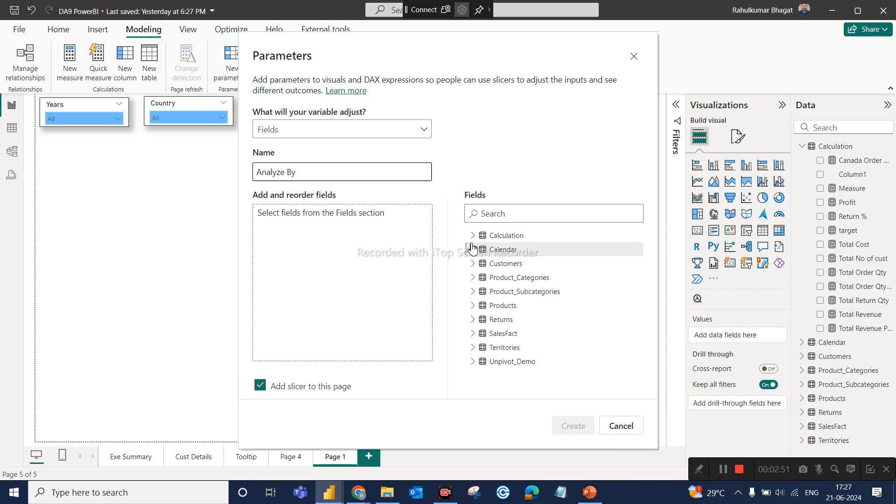
# Add the Total Cost and Total Revenue measures from the Calculation table to the Analyze By parameter.
pyautogui.click(489, 238)
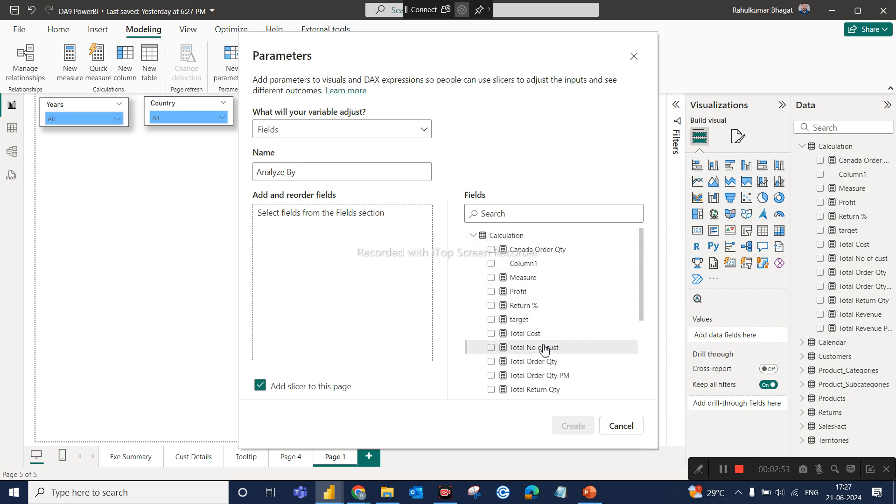
pyautogui.scroll(-1, 544, 344)
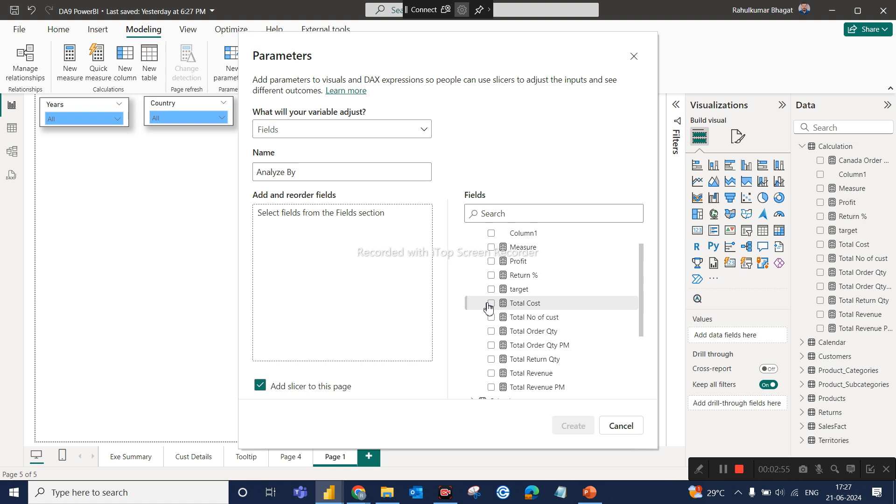
pyautogui.click(492, 303)
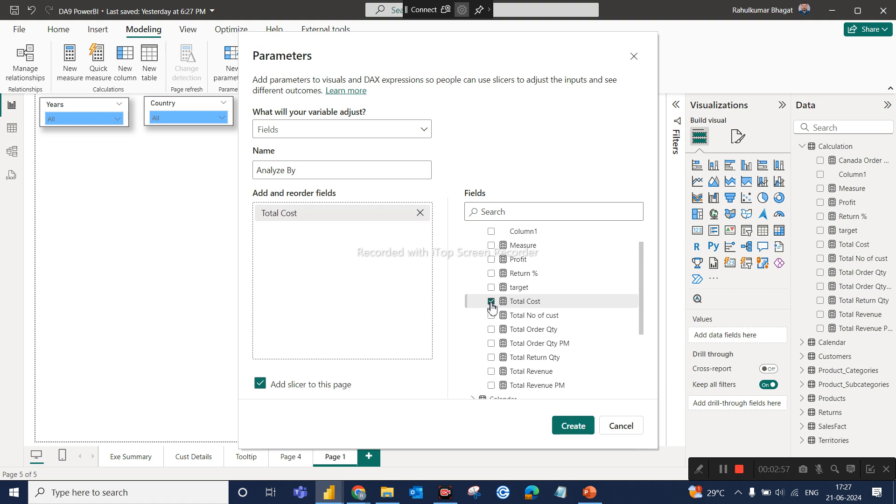
pyautogui.click(492, 373)
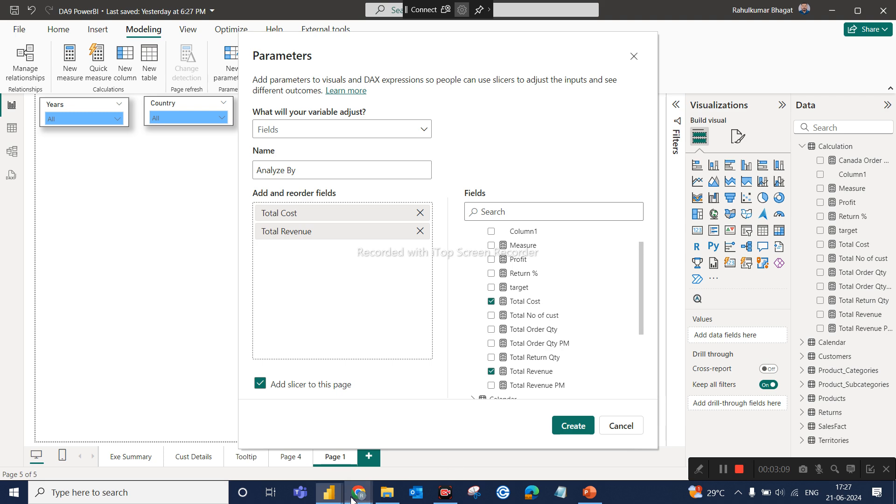
# Switch to the Google Meet call, admit the waiting participant and return to Power BI.
pyautogui.moveTo(358, 492)
pyautogui.click(321, 445)
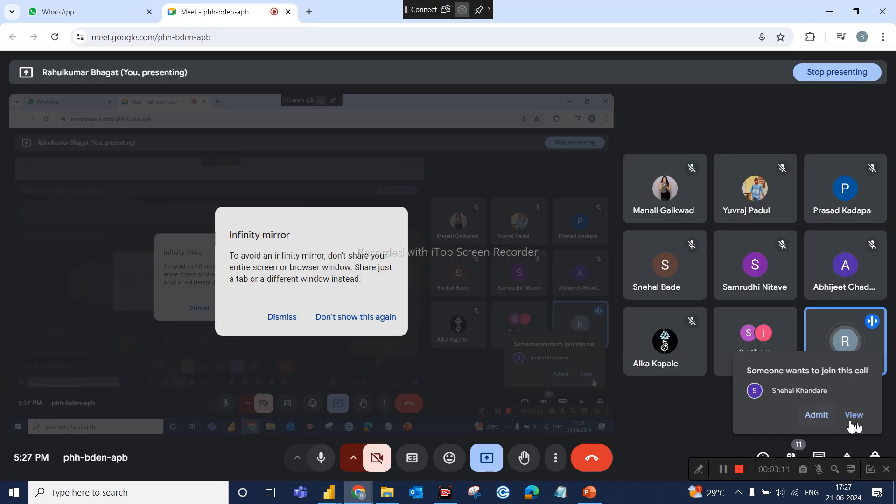
pyautogui.click(818, 414)
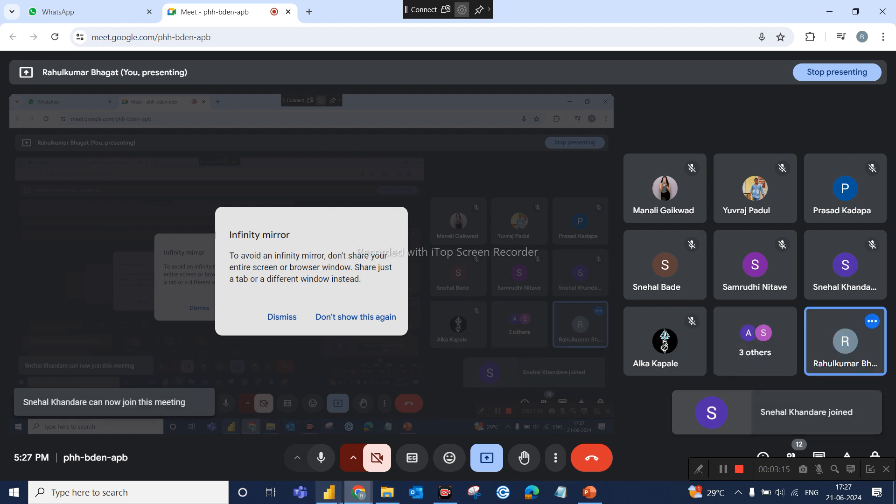
pyautogui.moveTo(344, 478)
pyautogui.click(379, 447)
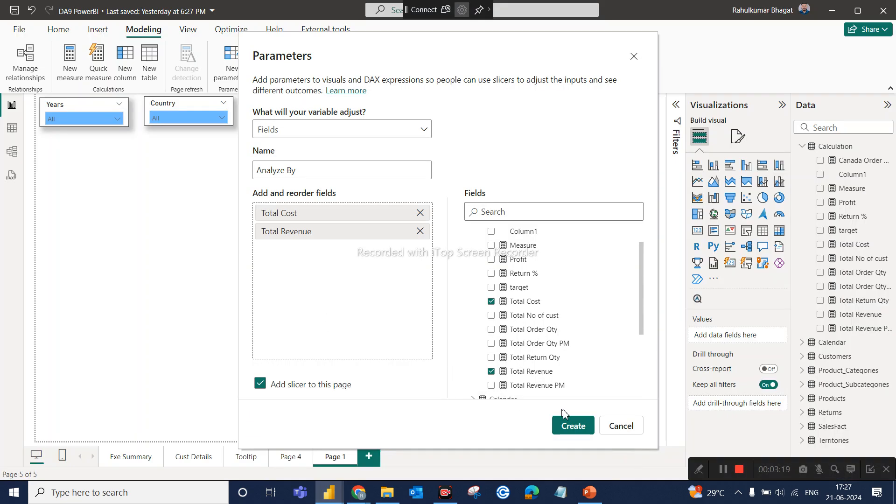
# Create the Analyze By parameter with its slicer, shrink the slicer and place it below the Years and Country slicers, then dismiss the formula.
pyautogui.click(578, 429)
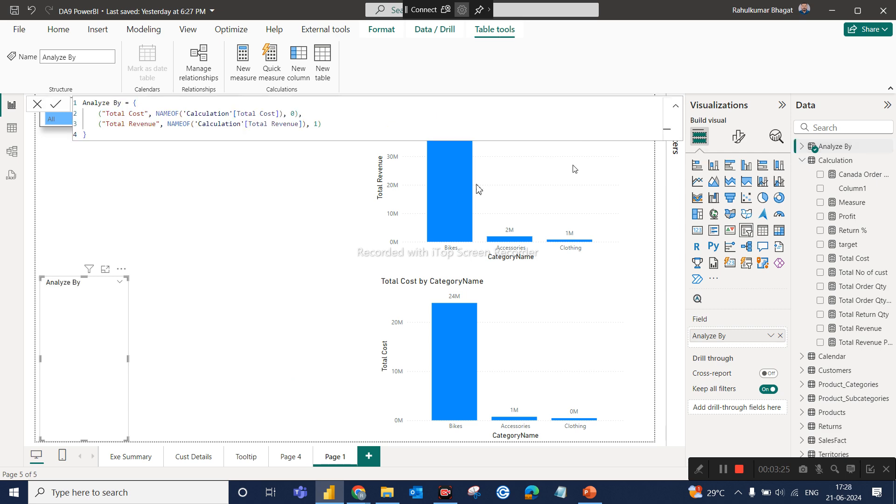
pyautogui.moveTo(75, 369); pyautogui.dragTo(128, 277)
pyautogui.moveTo(172, 329); pyautogui.dragTo(164, 234)
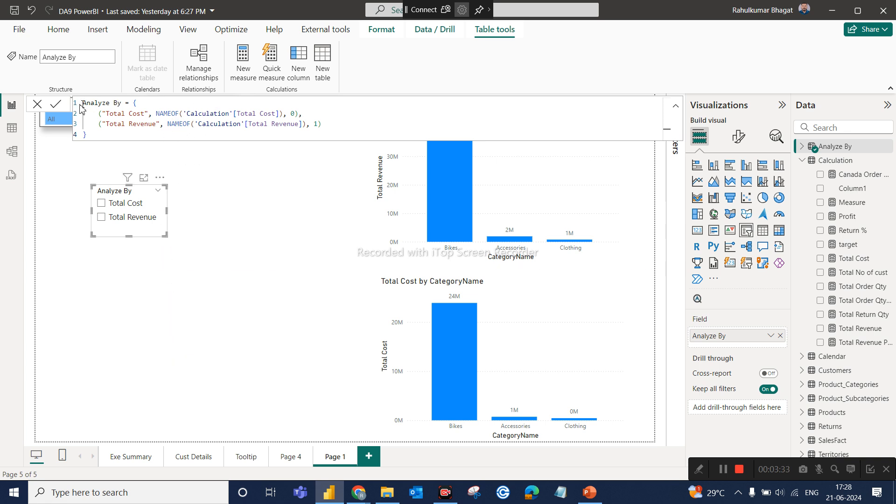
pyautogui.click(37, 106)
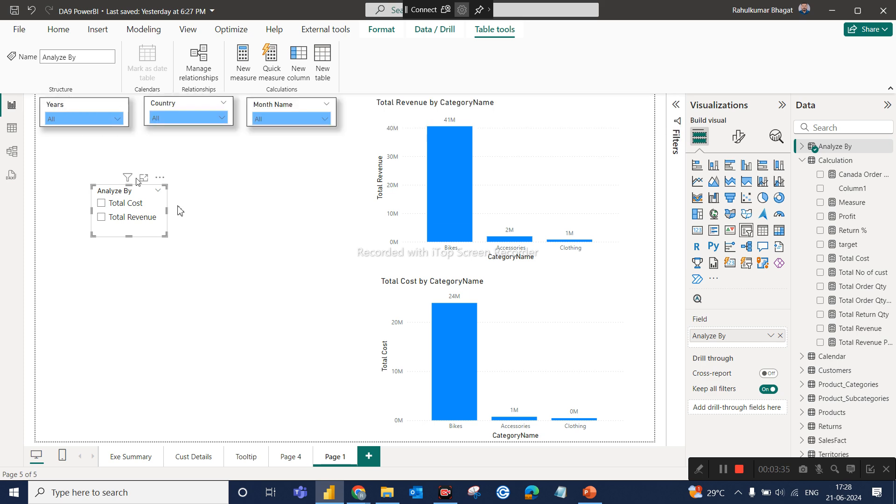
pyautogui.click(254, 243)
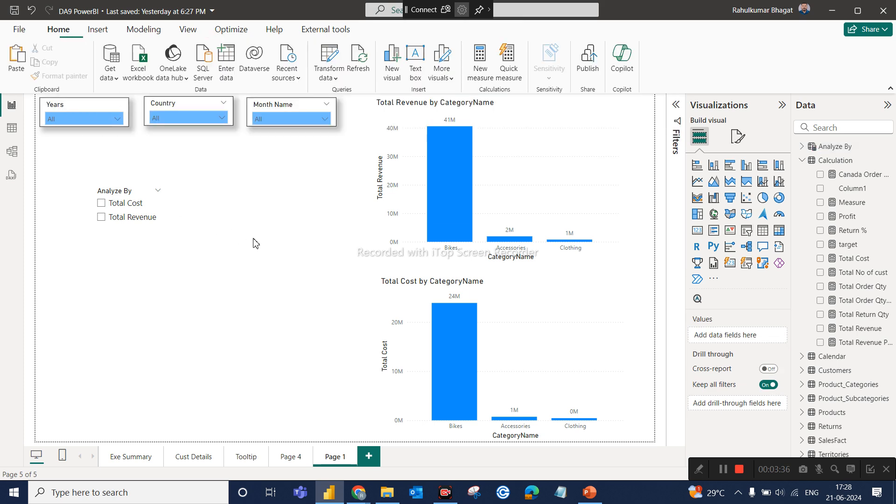
# Try both options in the Analyze By slicer, leave Total Cost selected and place the slicer directly below the Years slicer.
pyautogui.click(123, 204)
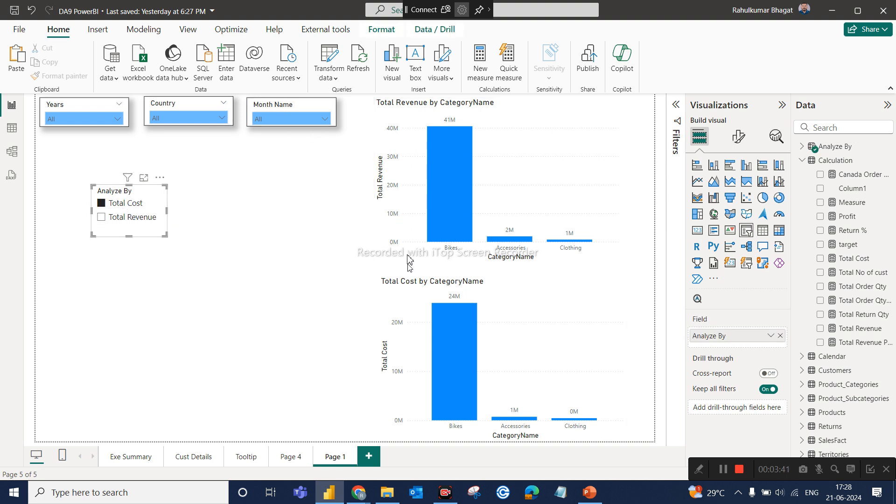
pyautogui.click(151, 227)
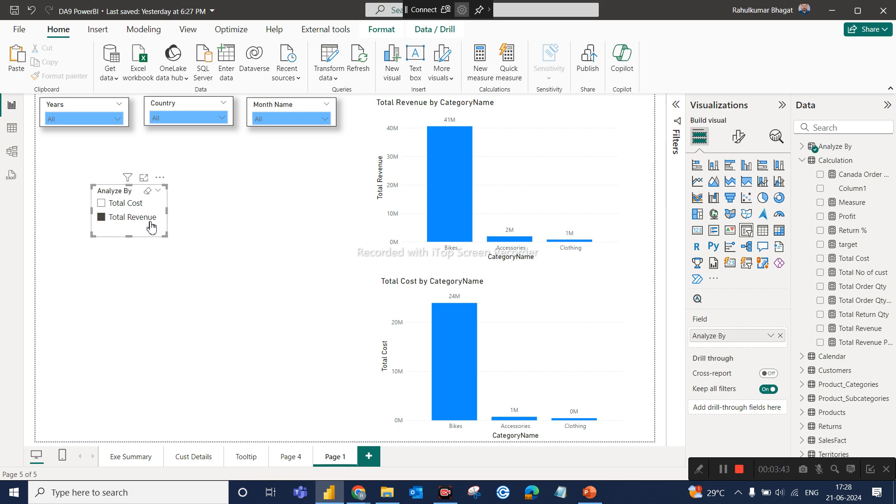
pyautogui.click(122, 204)
pyautogui.moveTo(106, 230); pyautogui.dragTo(51, 178)
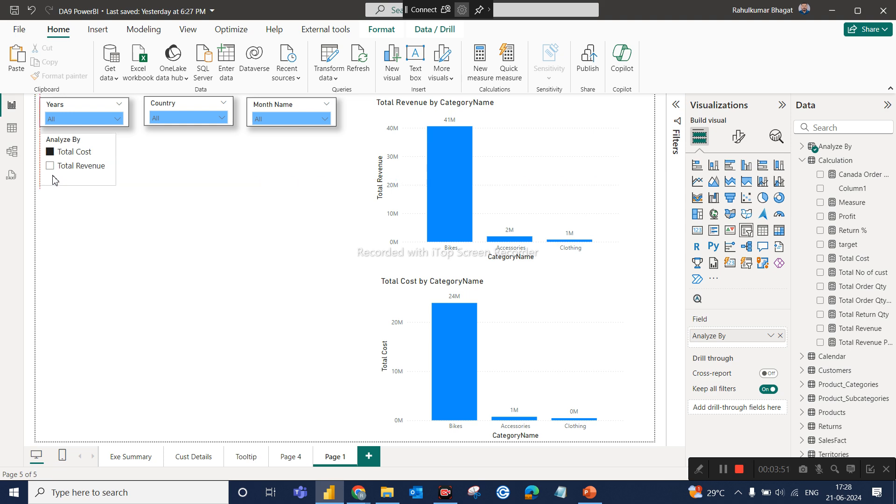
pyautogui.click(189, 286)
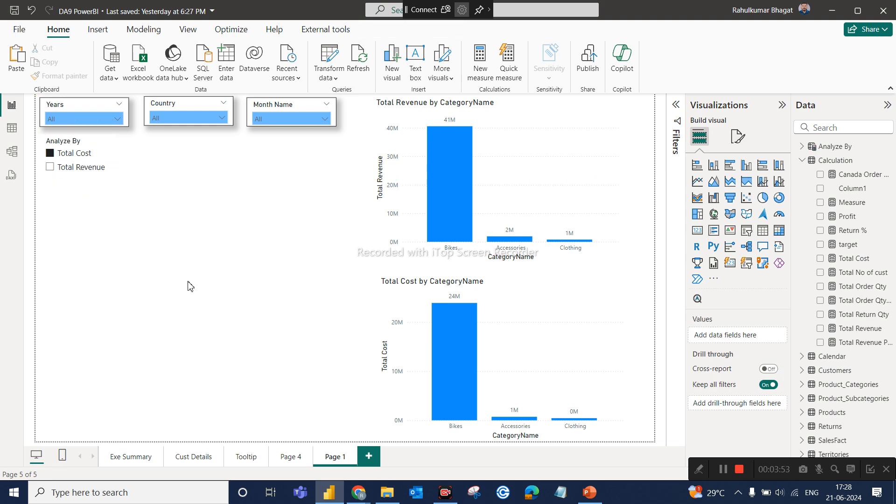
# Duplicate the Total Revenue by CategoryName chart into the empty area below the Analyze By slicer and remove Total Revenue from its Y-axis.
pyautogui.click(536, 166)
pyautogui.hotkey('ctrl', 'c')
pyautogui.hotkey('ctrl', 'v')
pyautogui.moveTo(535, 167); pyautogui.dragTo(232, 277)
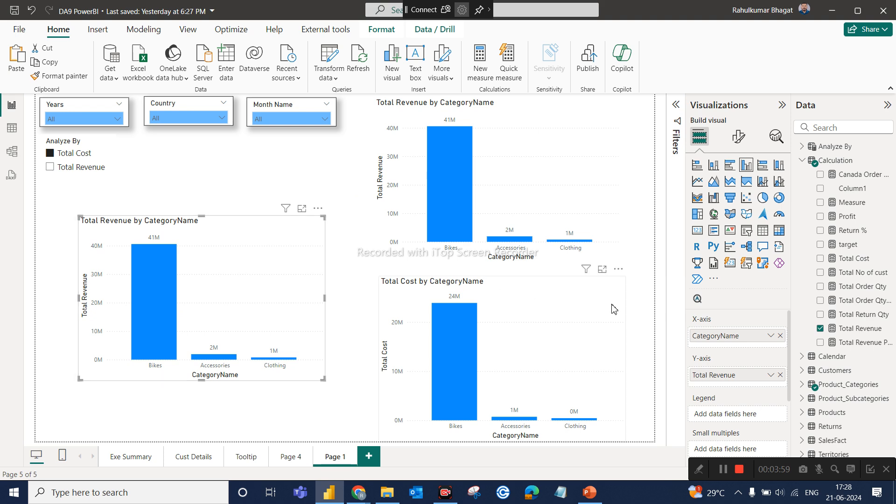
pyautogui.click(780, 375)
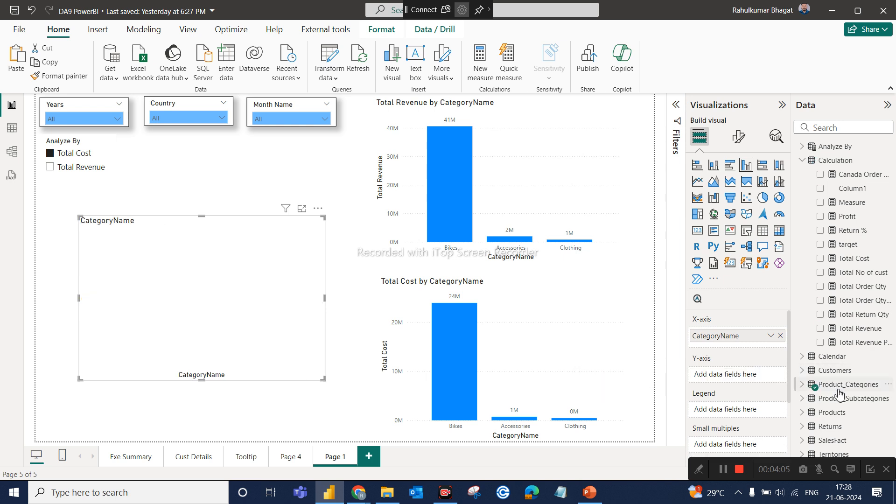
# Examine the rows and columns of the Analyze By table in Table view, and return to the report.
pyautogui.click(802, 161)
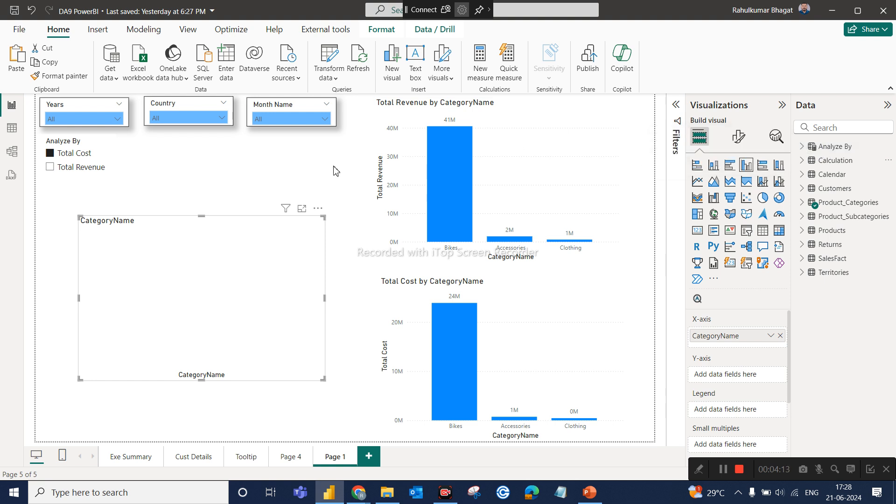
pyautogui.click(10, 129)
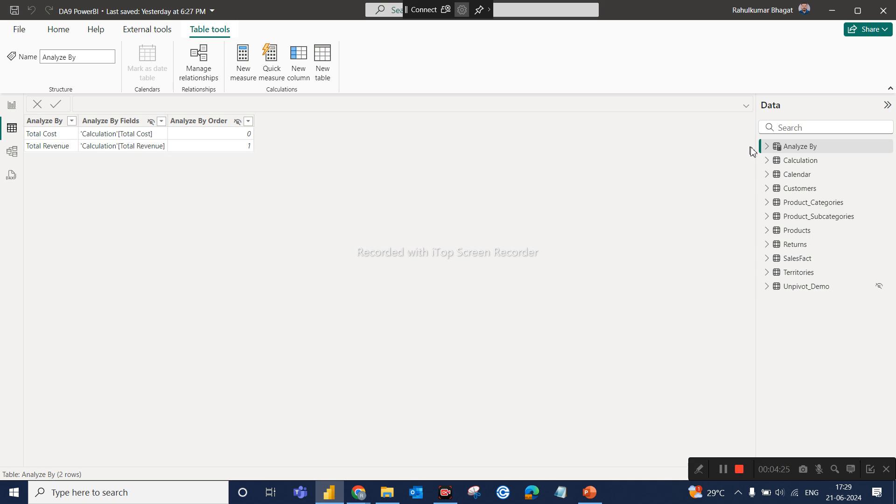
pyautogui.click(767, 146)
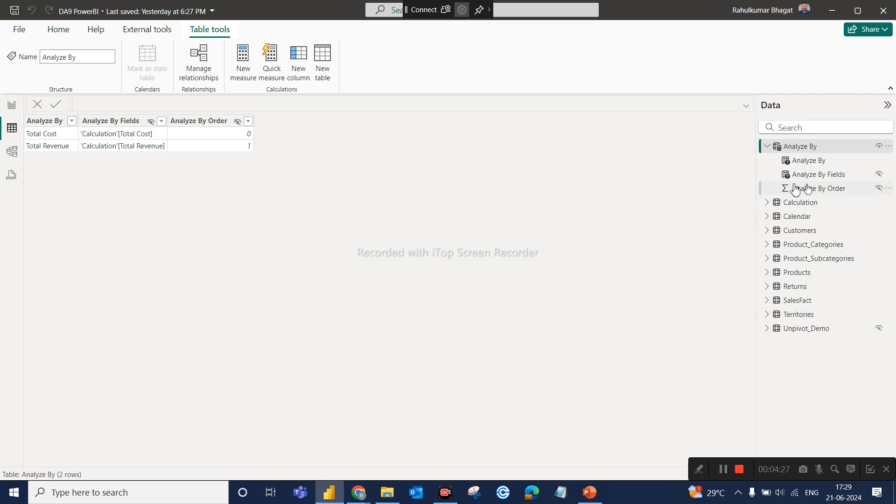
pyautogui.click(12, 111)
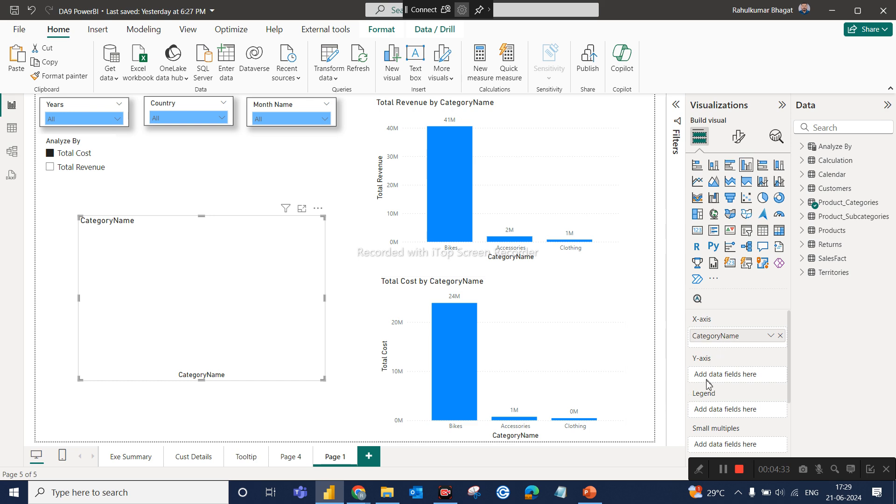
# Add the Analyze By field to the new chart's Y-axis and test the slicer with Total Revenue and Total Cost.
pyautogui.click(805, 147)
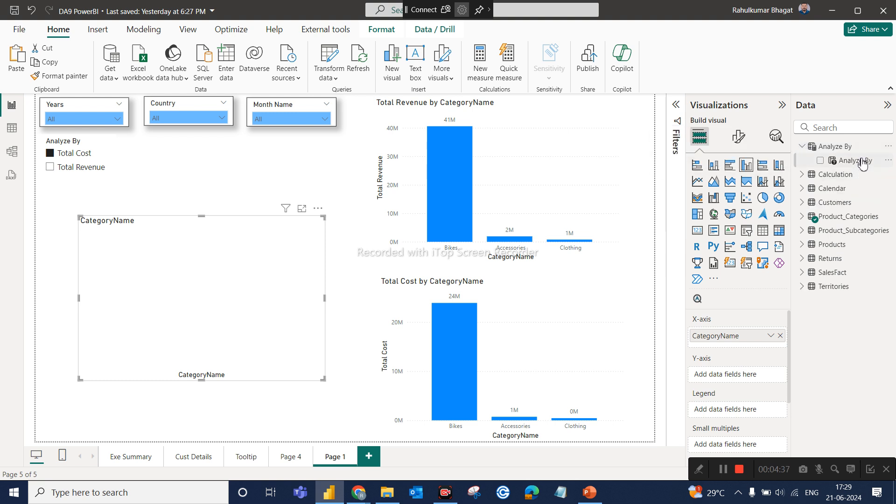
pyautogui.moveTo(857, 162); pyautogui.dragTo(749, 373)
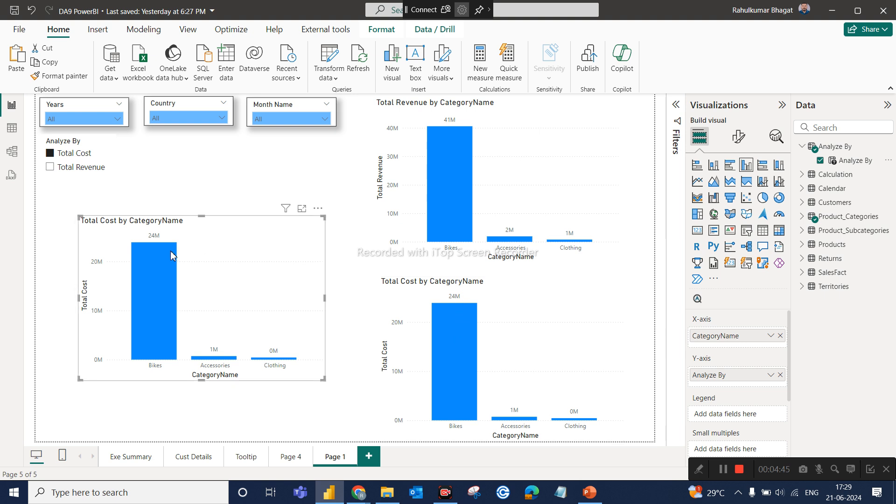
pyautogui.click(85, 169)
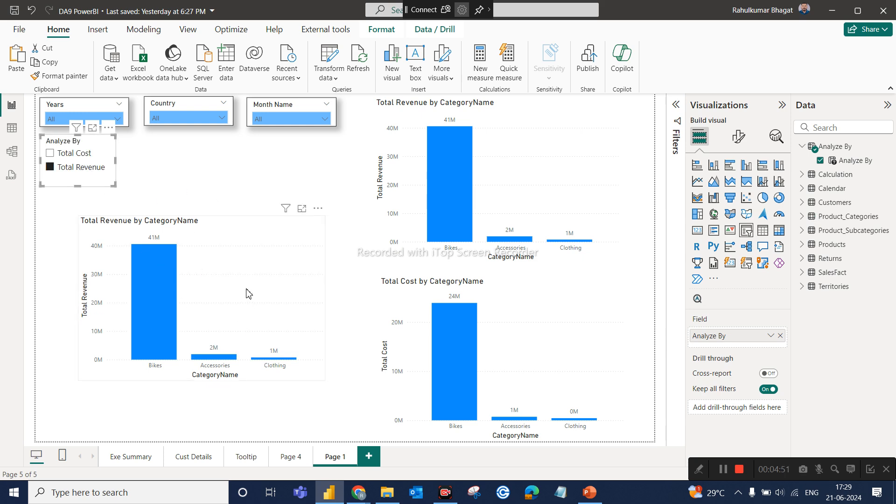
pyautogui.click(75, 156)
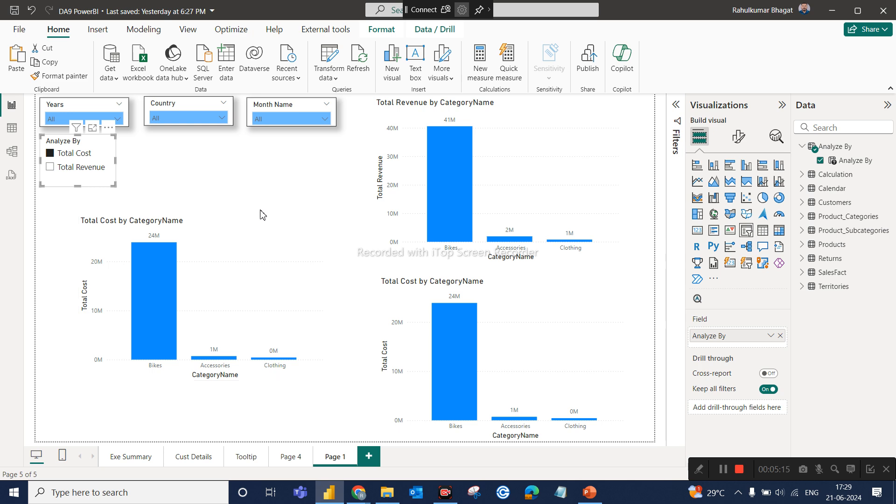
# Move the parameter-driven chart up beneath the Analyze By slicer and select both Total Cost and Total Revenue in the slicer.
pyautogui.click(239, 254)
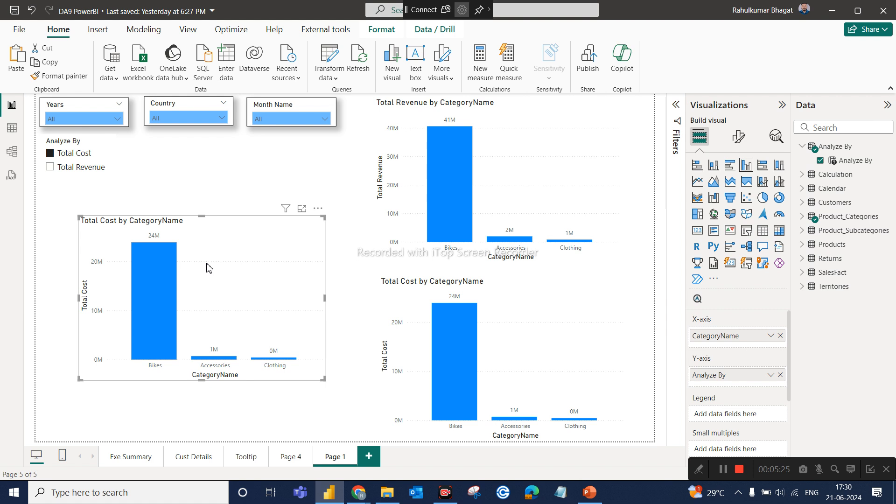
pyautogui.moveTo(142, 270)
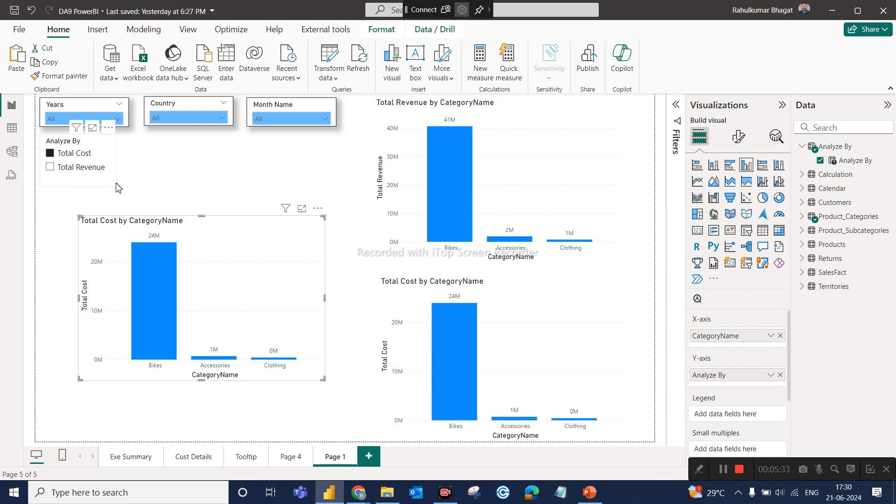
pyautogui.moveTo(266, 274); pyautogui.dragTo(238, 243)
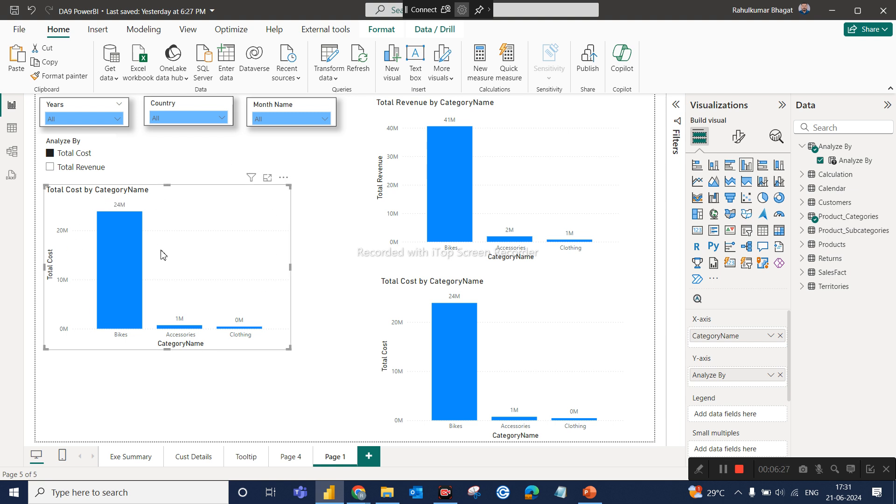
pyautogui.click(65, 167)
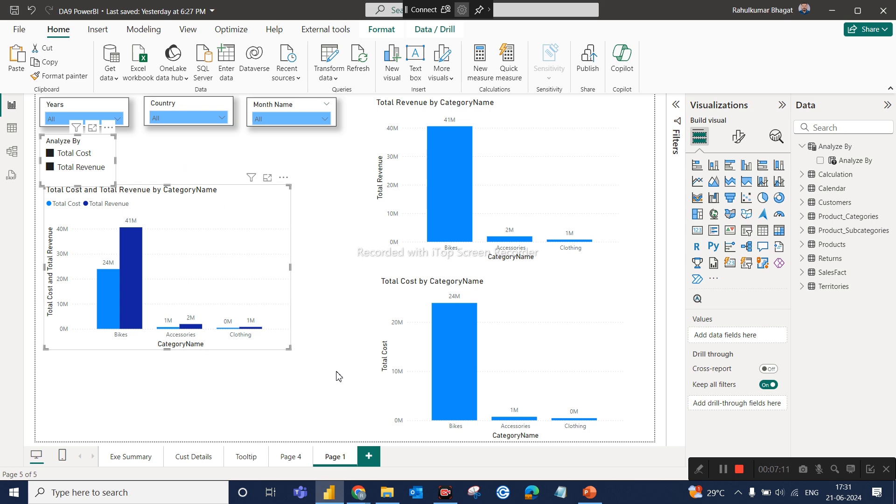
# Switch to Google Meet, admit the newly waiting participant to the call and go back to the Power BI report.
pyautogui.moveTo(361, 494)
pyautogui.click(335, 453)
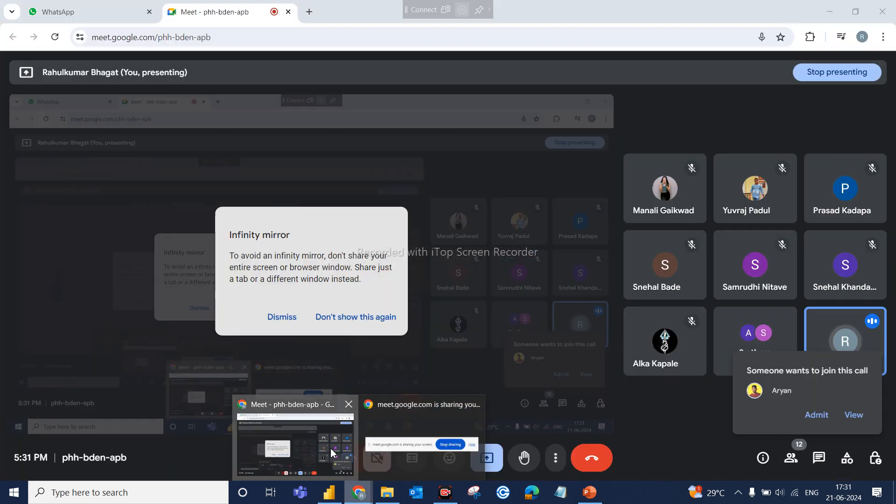
pyautogui.click(817, 417)
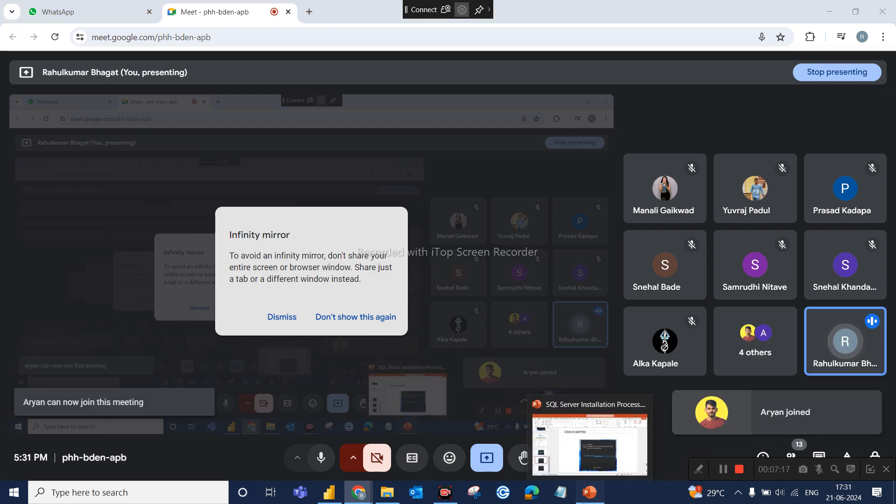
pyautogui.click(587, 499)
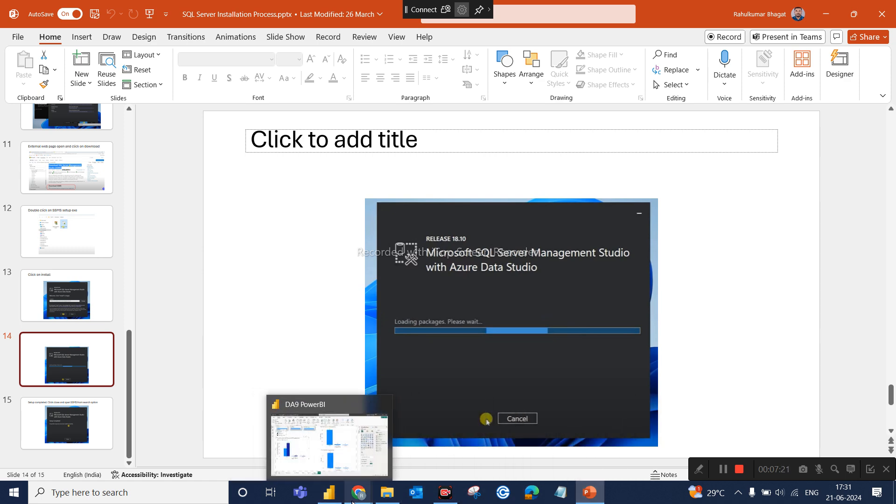
pyautogui.click(322, 456)
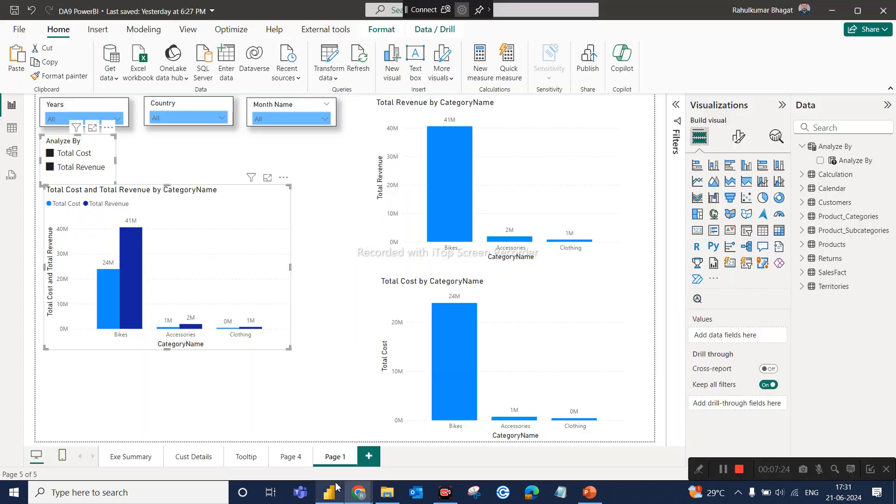
pyautogui.click(329, 492)
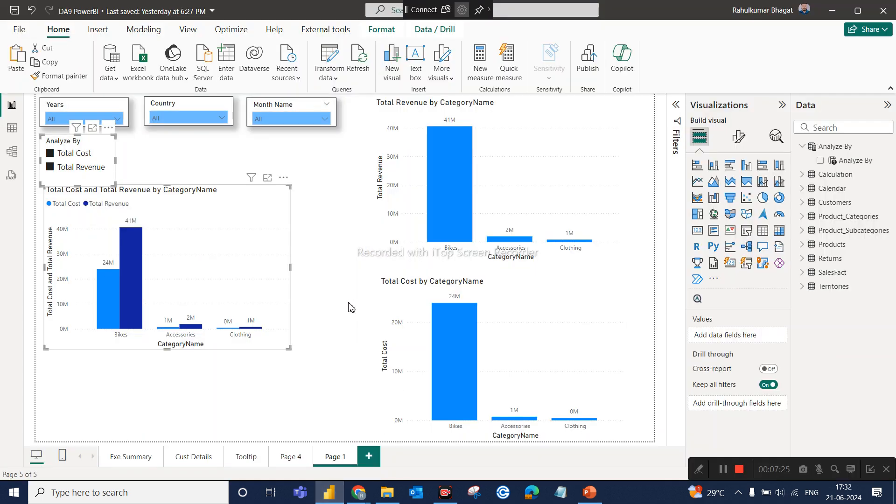
# Move the Total Cost and Total Revenue chart down to leave space below the Analyze By slicer.
pyautogui.click(289, 353)
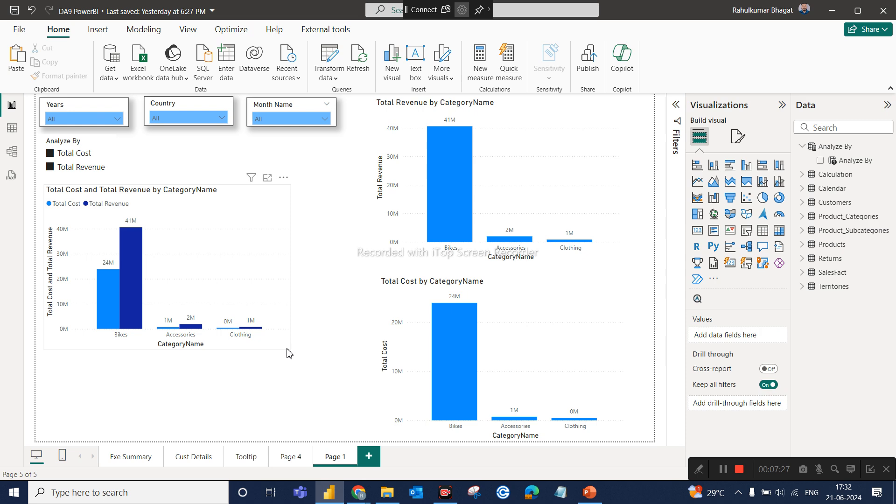
pyautogui.click(287, 345)
pyautogui.moveTo(265, 287); pyautogui.dragTo(275, 325)
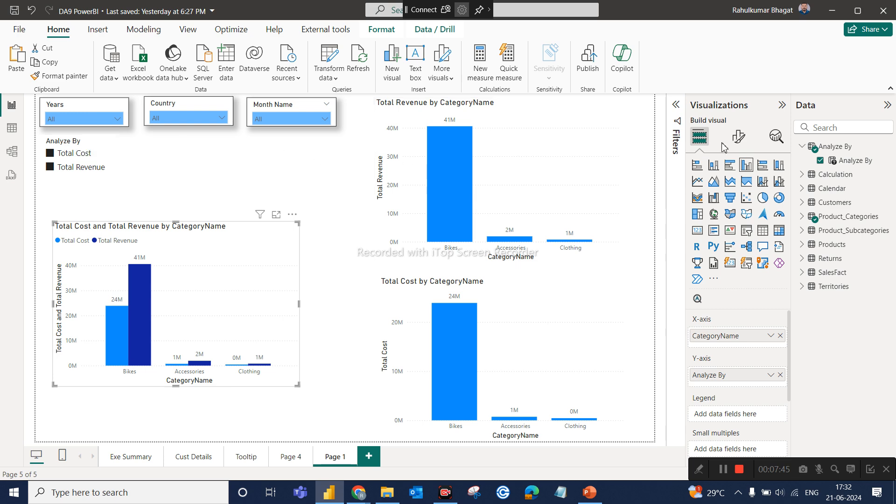
# Rename the Analyze By parameter table as Y Axis.
pyautogui.click(843, 145)
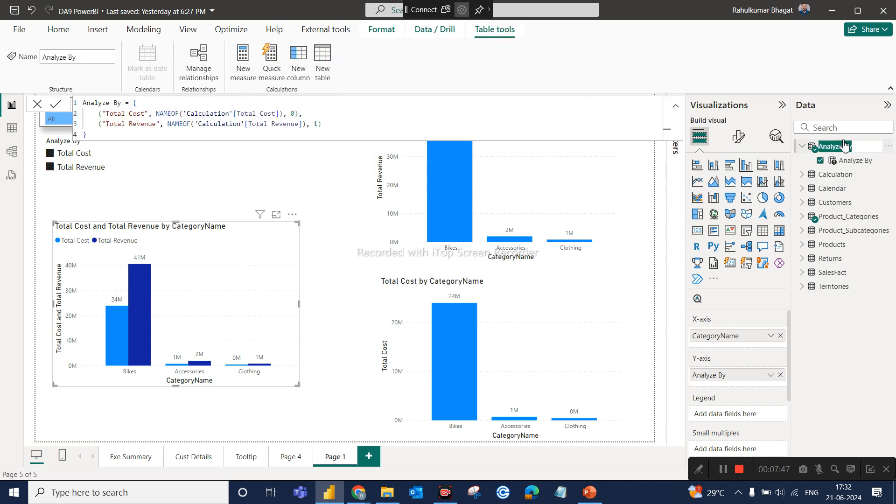
pyautogui.press('BackSpace')
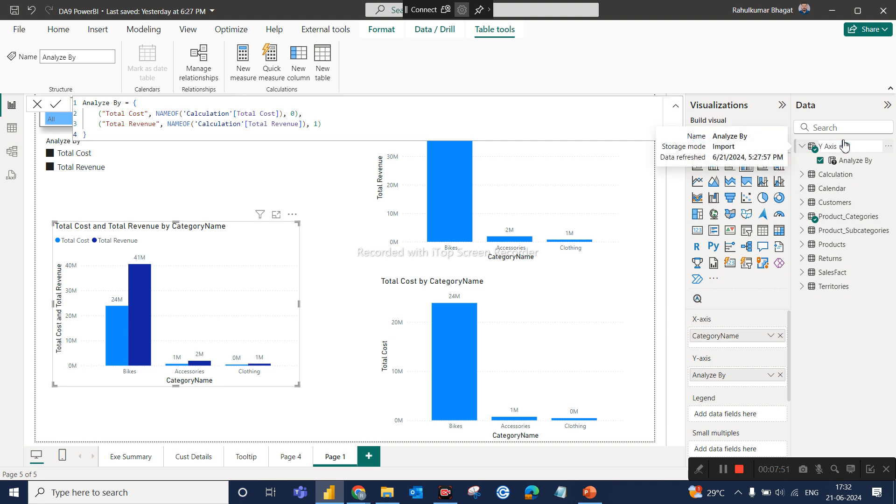
pyautogui.press('Return')
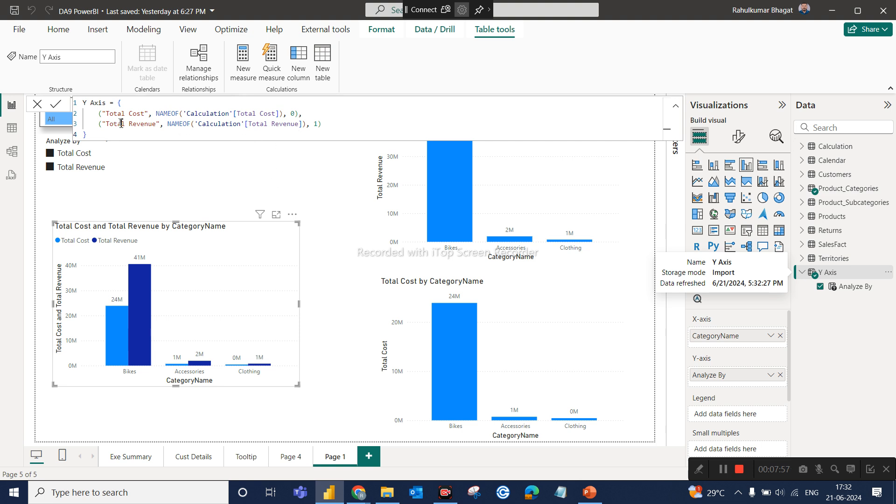
# Add a third entry to the Y Axis parameter formula by duplicating the Total Revenue line, separated by a comma.
pyautogui.click(217, 190)
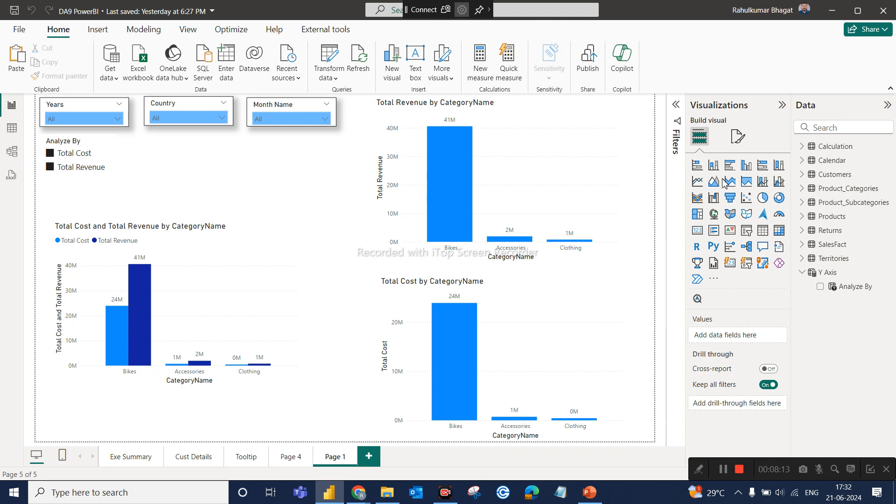
pyautogui.click(825, 276)
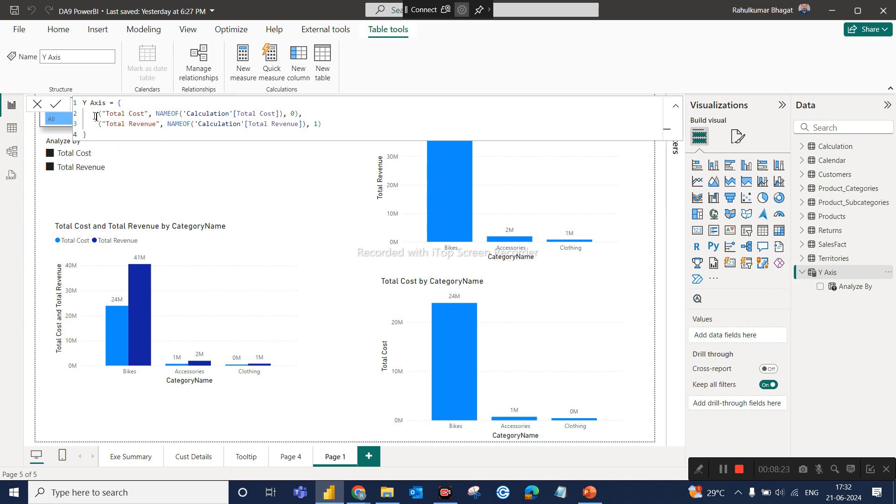
pyautogui.moveTo(101, 124); pyautogui.dragTo(327, 121)
pyautogui.hotkey('ctrl', 'c')
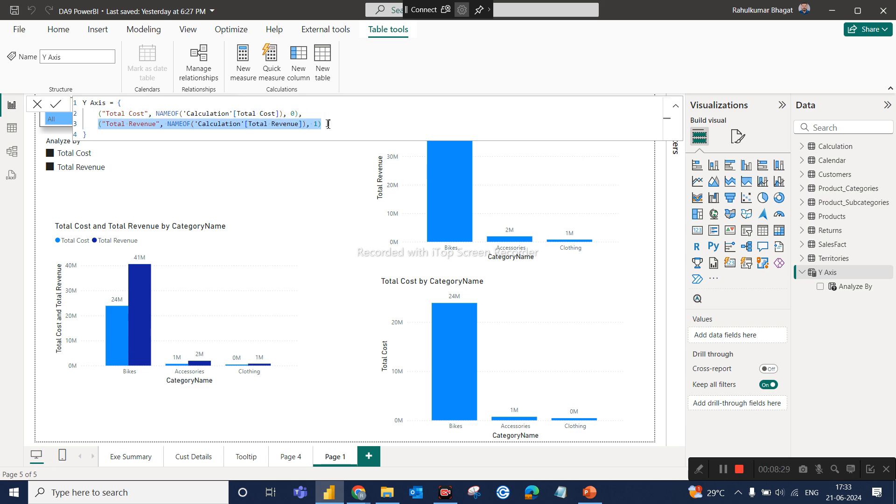
pyautogui.click(328, 124)
pyautogui.write(',')
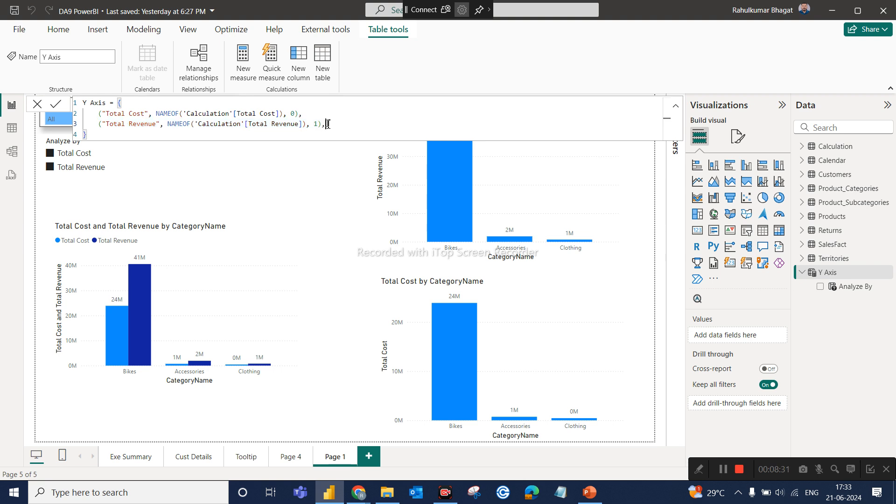
pyautogui.hotkey('shift', 'Return')
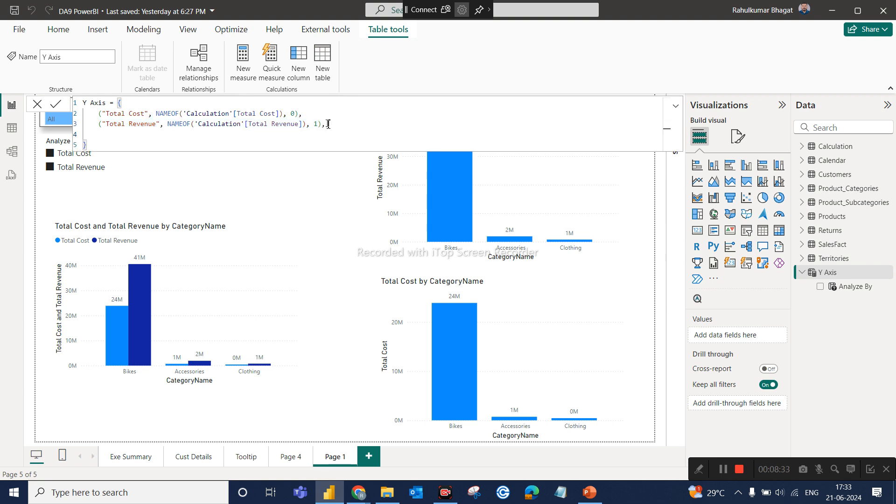
pyautogui.hotkey('ctrl', 'v')
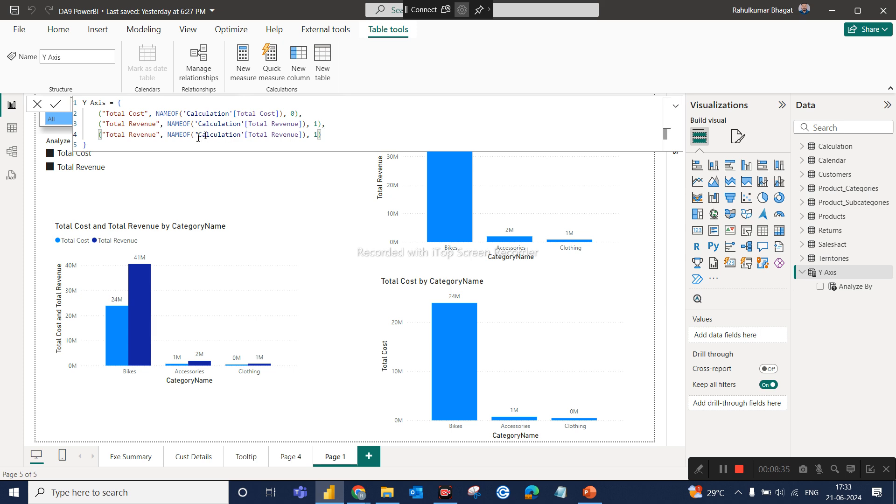
# Change the duplicated entry's label to Total Cost and its measure reference to 'Calculation'[Total Cost].
pyautogui.click(158, 134)
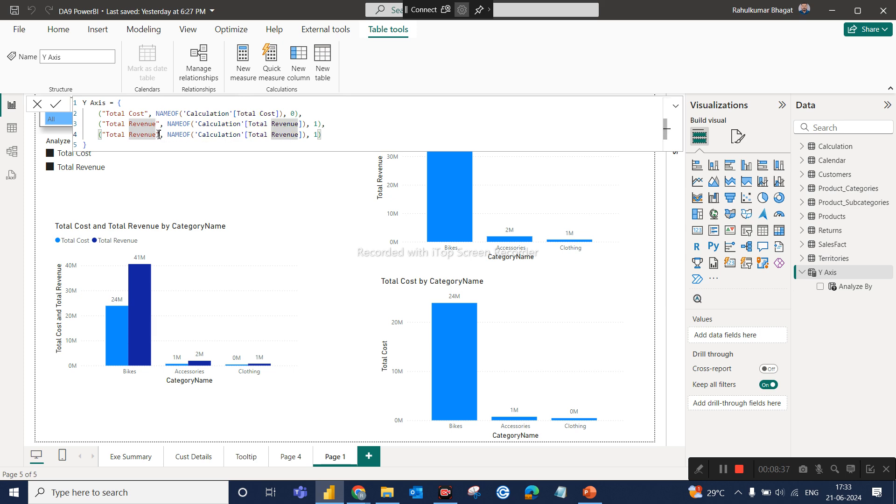
pyautogui.press('BackSpace')
pyautogui.press('BackSpace')
pyautogui.press('BackSpace')
pyautogui.press('BackSpace')
pyautogui.press('BackSpace')
pyautogui.press('BackSpace')
pyautogui.press('BackSpace')
pyautogui.write('Cost')
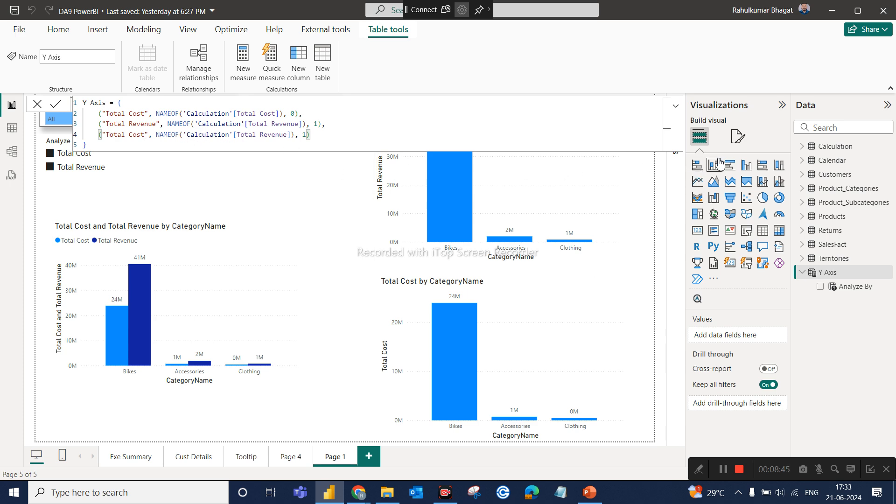
pyautogui.click(292, 135)
pyautogui.press('BackSpace')
pyautogui.press('BackSpace')
pyautogui.press('BackSpace')
pyautogui.press('BackSpace')
pyautogui.press('BackSpace')
pyautogui.press('BackSpace')
pyautogui.press('BackSpace')
pyautogui.press('BackSpace')
pyautogui.press('BackSpace')
pyautogui.click(337, 146)
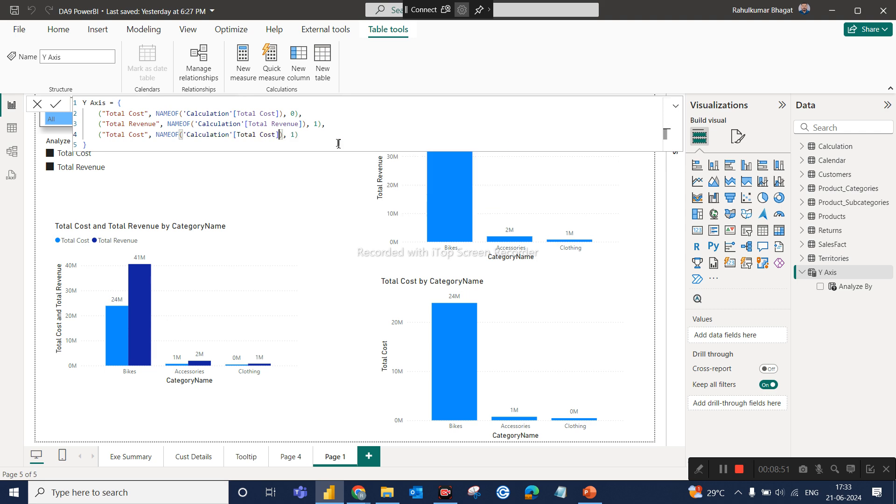
# Set the third entry's order number to 2 and commit the Y Axis formula.
pyautogui.click(296, 140)
pyautogui.press('BackSpace')
pyautogui.write('2')
pyautogui.click(236, 144)
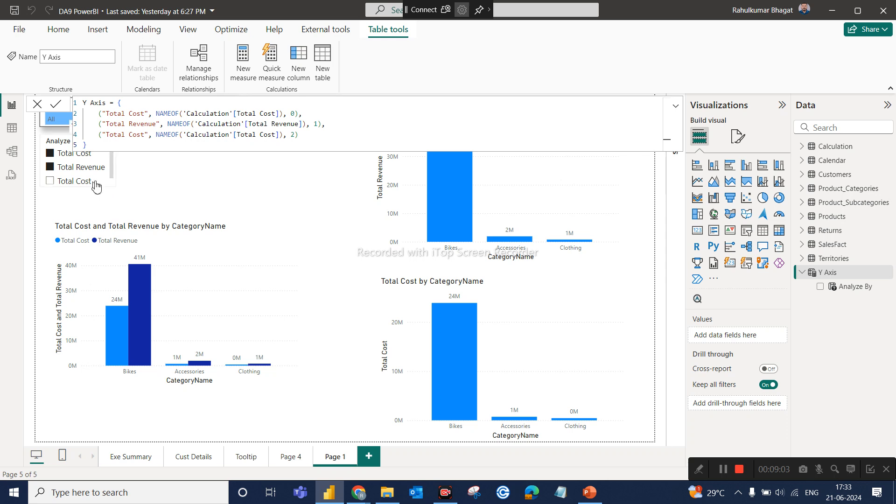
# Select the first and then the third Analyze By option to compare what the category chart shows.
pyautogui.click(112, 179)
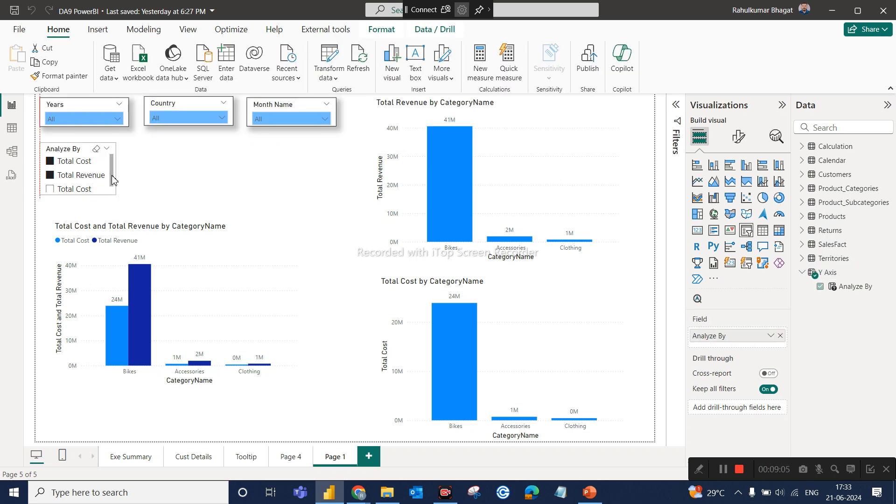
pyautogui.click(84, 193)
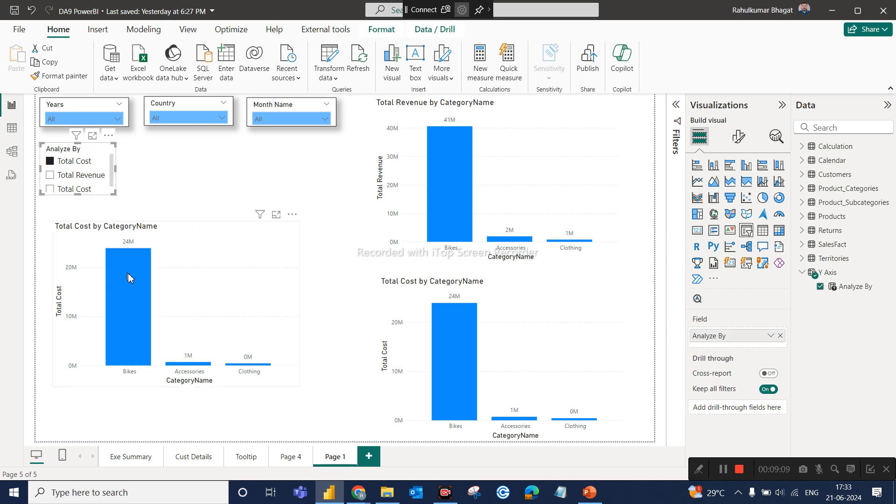
pyautogui.click(85, 192)
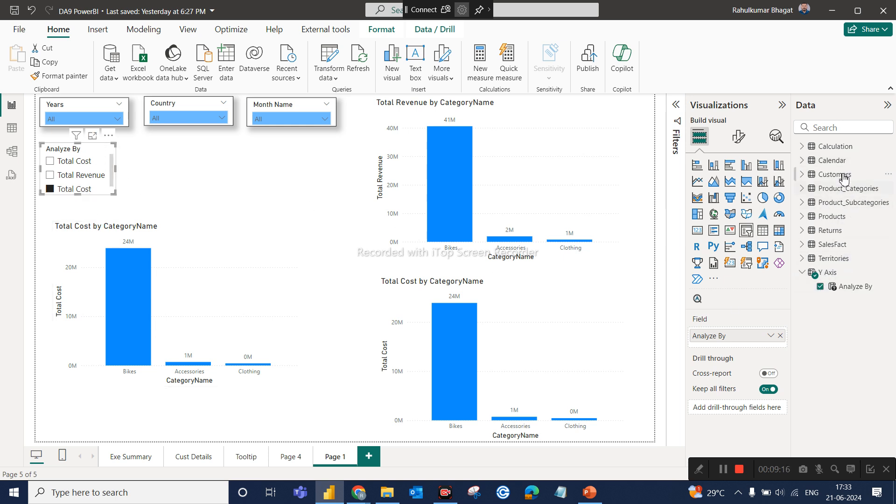
# Reopen the Y Axis parameter formula and change the third entry's label to Total Profit.
pyautogui.click(830, 272)
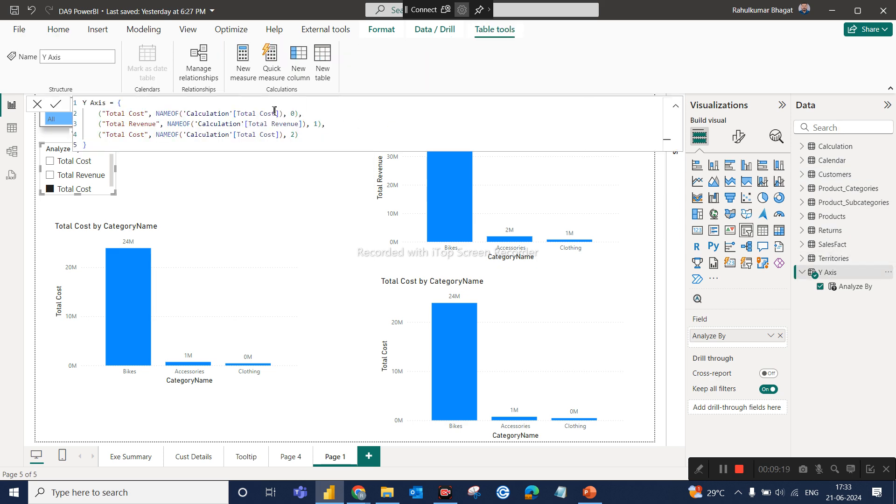
pyautogui.click(145, 127)
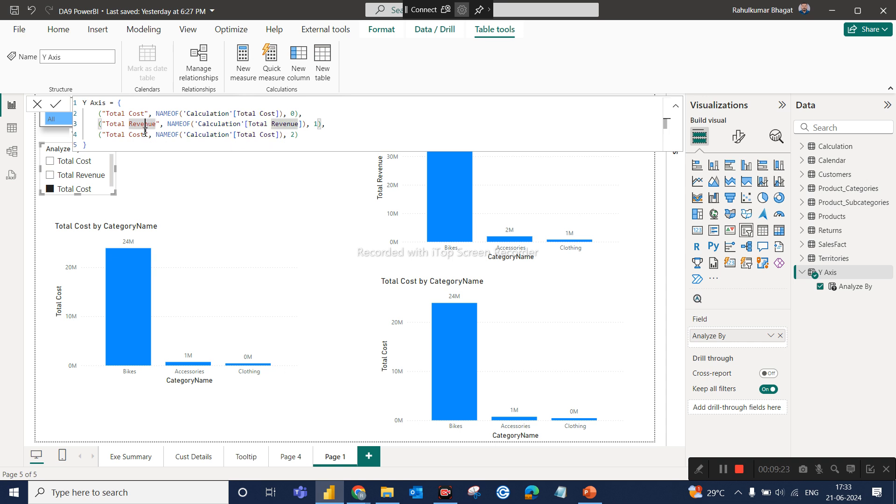
pyautogui.click(145, 134)
pyautogui.doubleClick(145, 134)
pyautogui.press('BackSpace')
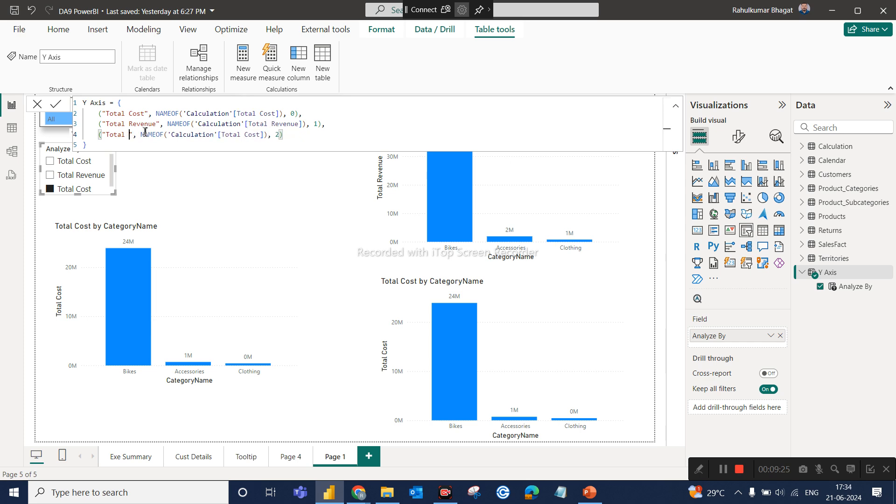
pyautogui.write('Profi')
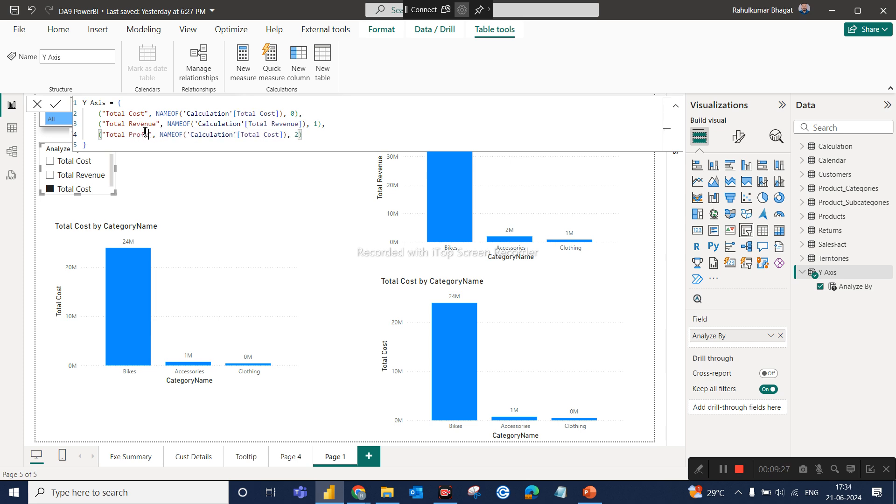
pyautogui.write('t')
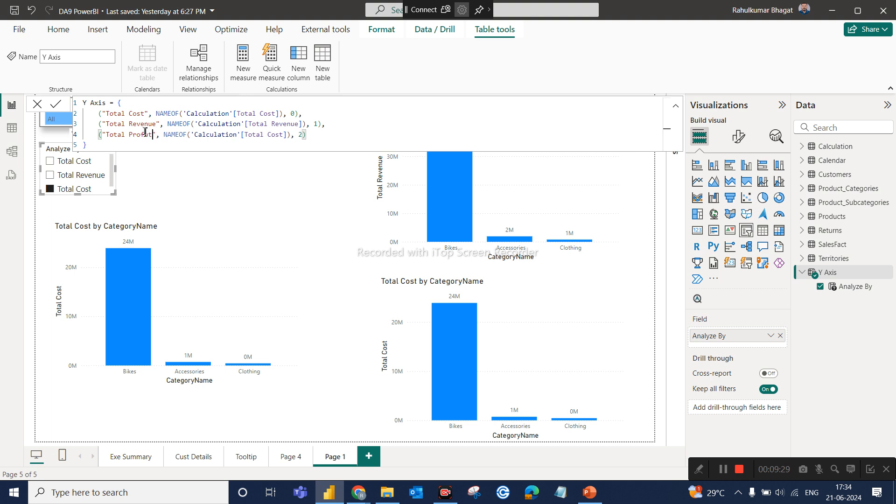
pyautogui.press('BackSpace')
pyautogui.press('BackSpace')
pyautogui.write('it')
# Point the Total Profit entry to the 'Calculation'[Profit] measure, commit the formula and close the formula editor.
pyautogui.click(288, 136)
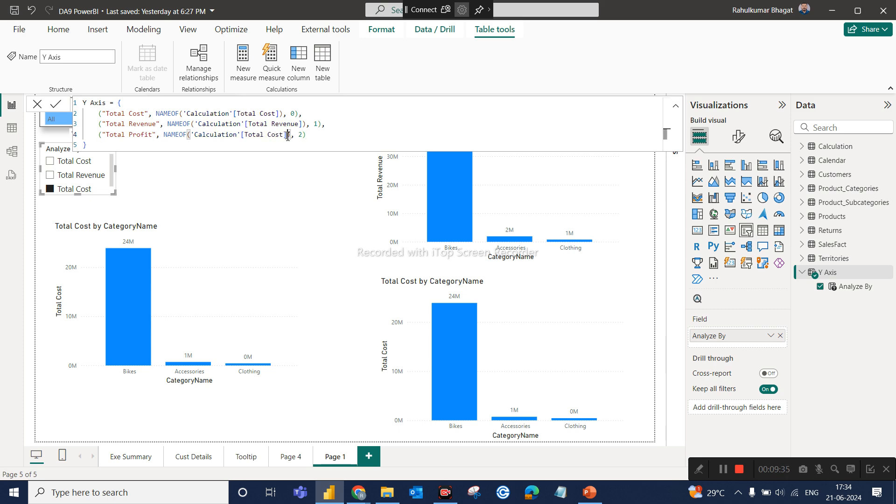
pyautogui.press('BackSpace')
pyautogui.press('BackSpace')
pyautogui.press('BackSpace')
pyautogui.press('BackSpace')
pyautogui.press('BackSpace')
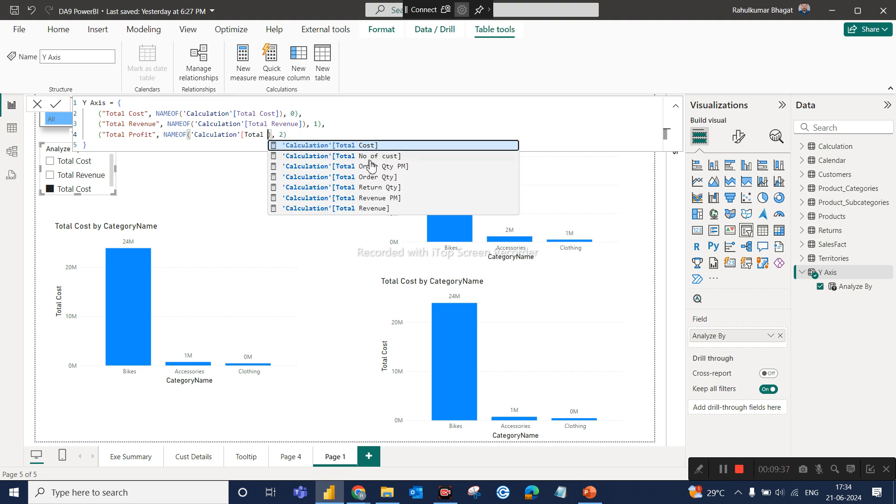
pyautogui.press('BackSpace')
pyautogui.press('BackSpace')
pyautogui.press('BackSpace')
pyautogui.press('BackSpace')
pyautogui.press('BackSpace')
pyautogui.press('BackSpace')
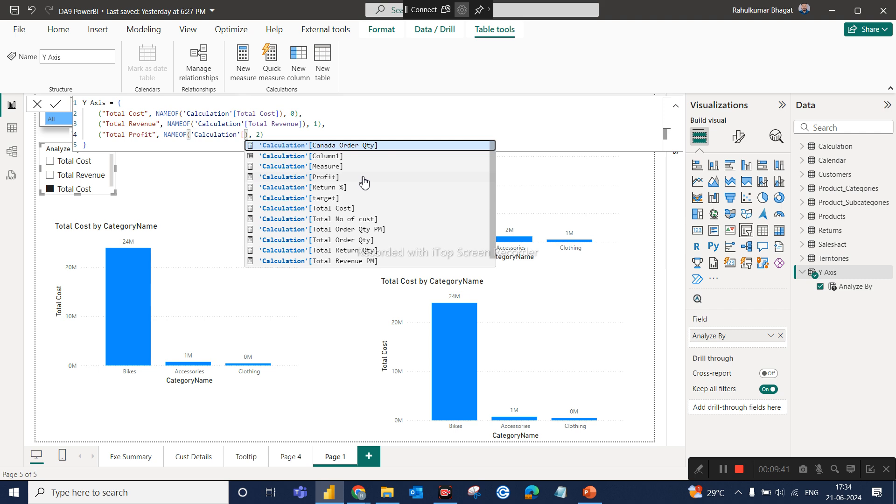
pyautogui.write('pro')
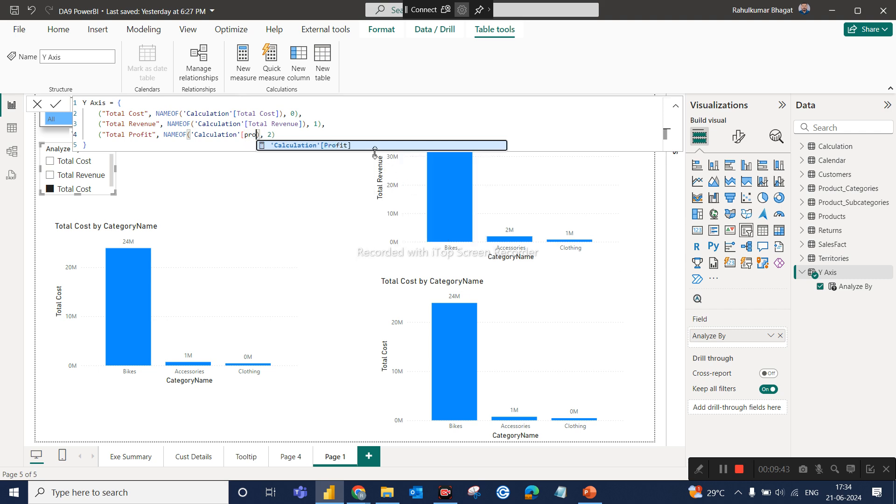
pyautogui.click(374, 146)
pyautogui.click(301, 148)
pyautogui.press('Return')
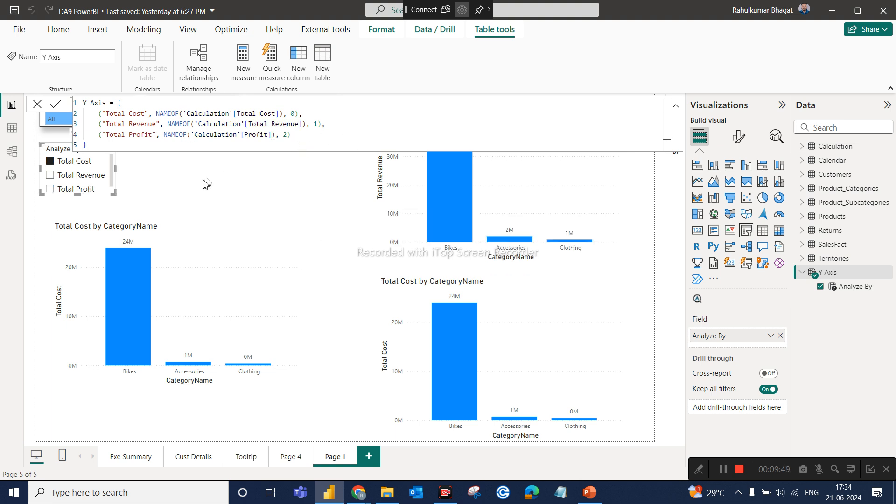
pyautogui.click(38, 103)
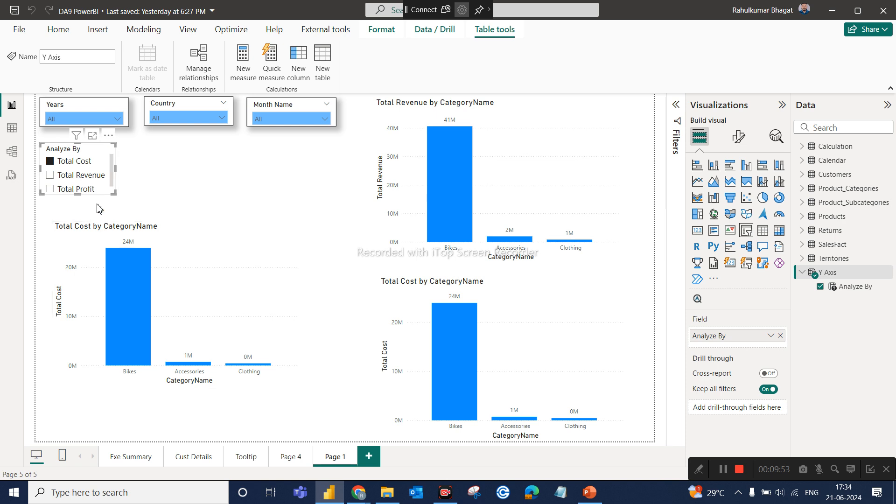
# Check the category chart with Total Profit, Total Revenue and Total Cost selected one at a time in the Analyze By slicer.
pyautogui.click(86, 189)
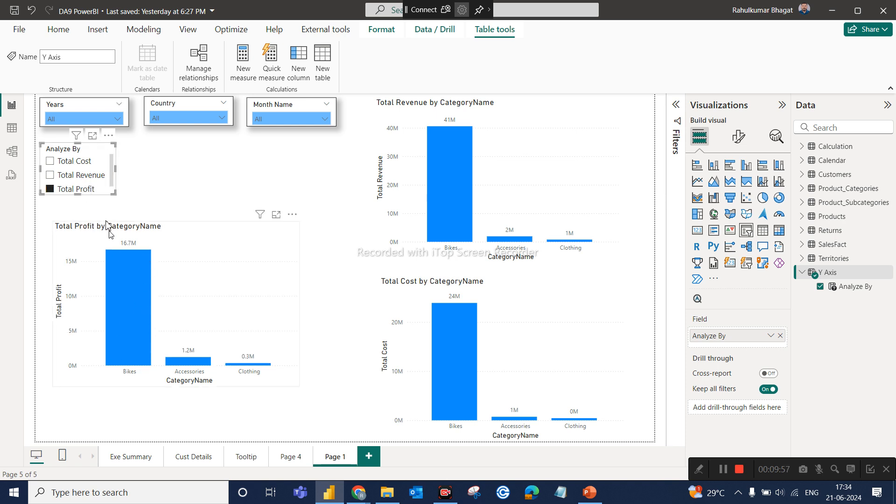
pyautogui.click(101, 176)
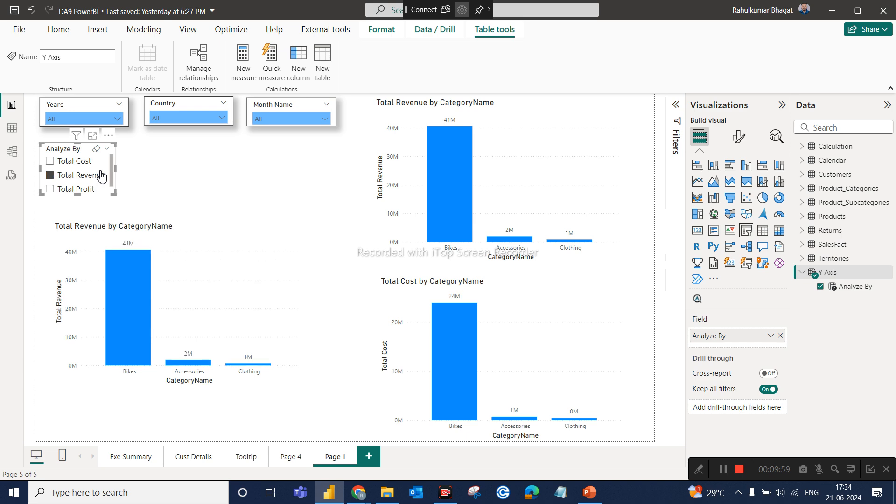
pyautogui.click(79, 162)
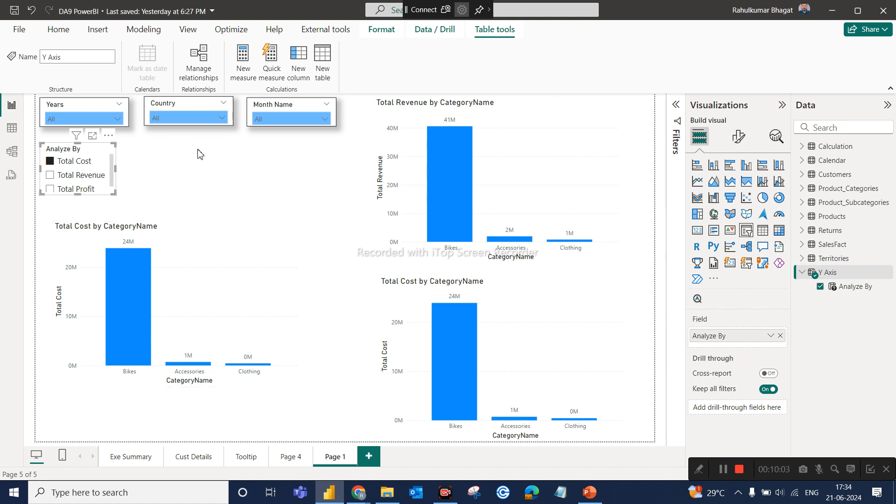
pyautogui.click(209, 161)
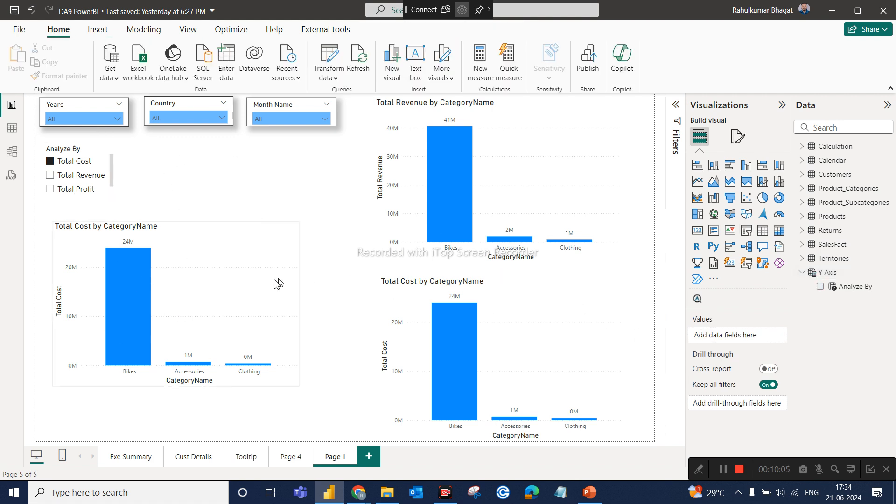
pyautogui.click(275, 284)
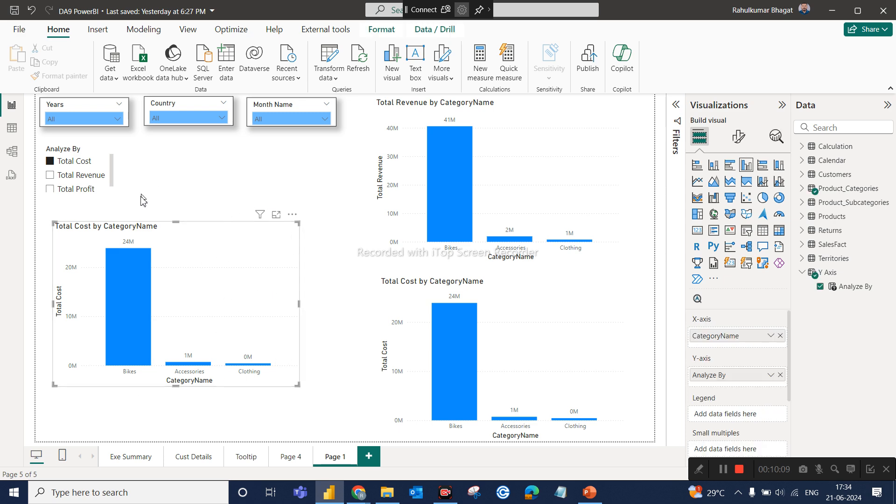
pyautogui.click(238, 198)
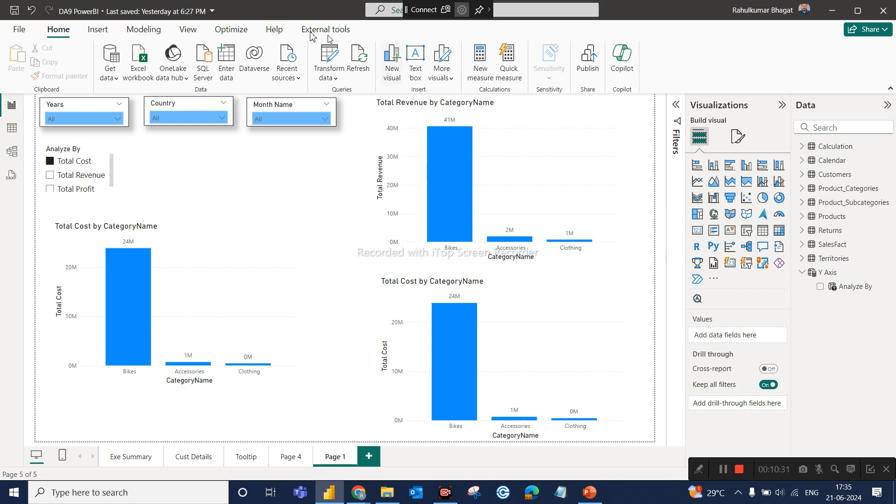
# Start a new fields parameter and name it X Axis.
pyautogui.click(200, 31)
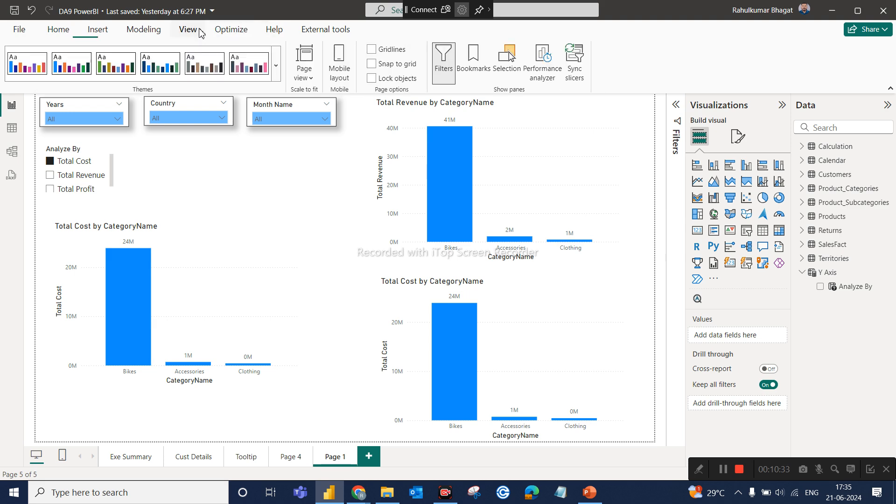
pyautogui.click(152, 32)
pyautogui.click(248, 78)
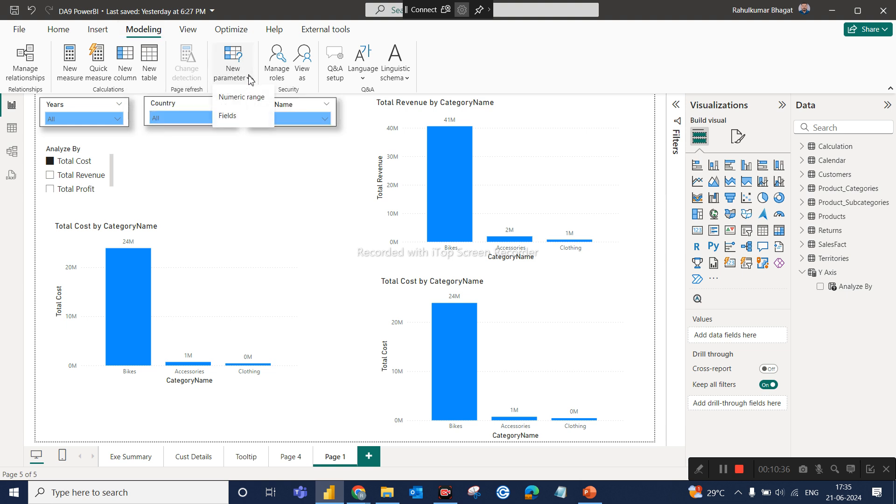
pyautogui.click(229, 116)
pyautogui.doubleClick(320, 173)
pyautogui.write('X Axis')
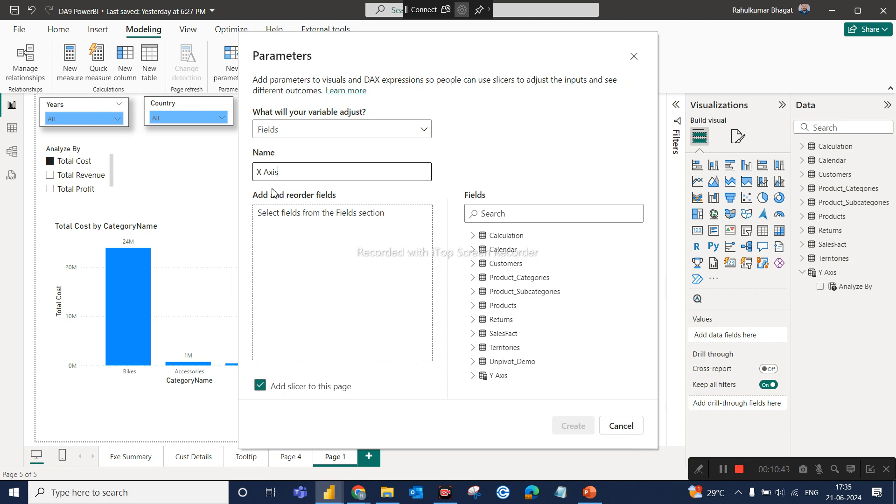
# Add CategoryName from Product_Categories and SubcategoryName from Product_Subcategories to the X Axis parameter's fields.
pyautogui.click(507, 218)
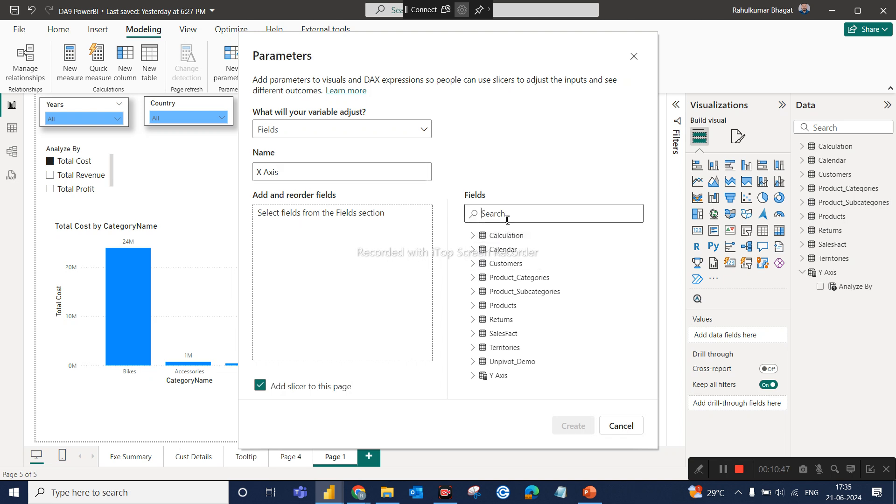
pyautogui.write('cate')
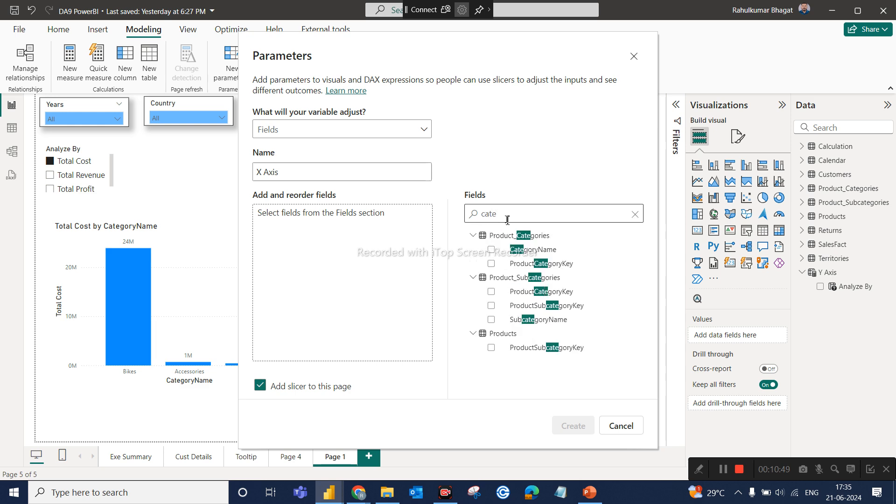
pyautogui.click(492, 251)
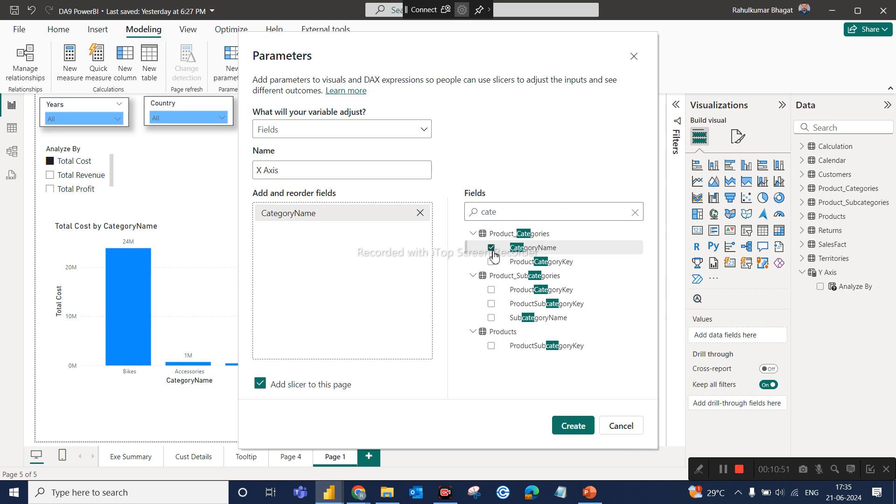
pyautogui.doubleClick(506, 217)
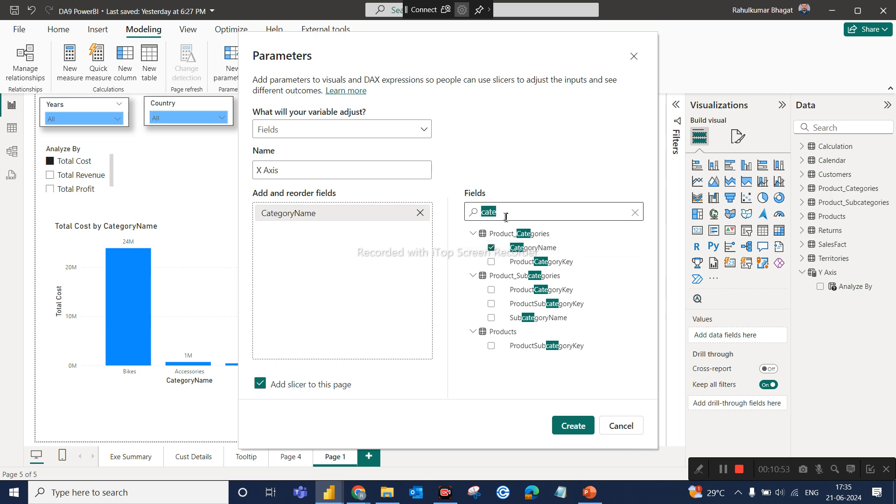
pyautogui.write('sub')
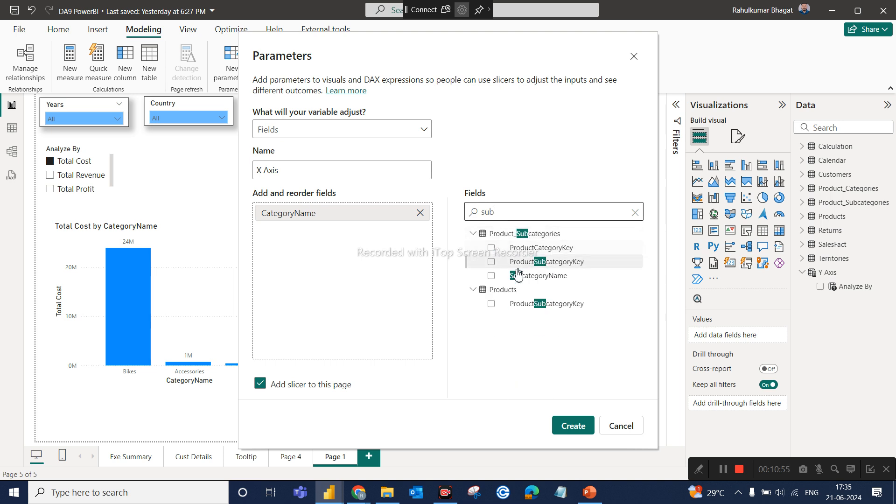
pyautogui.click(492, 276)
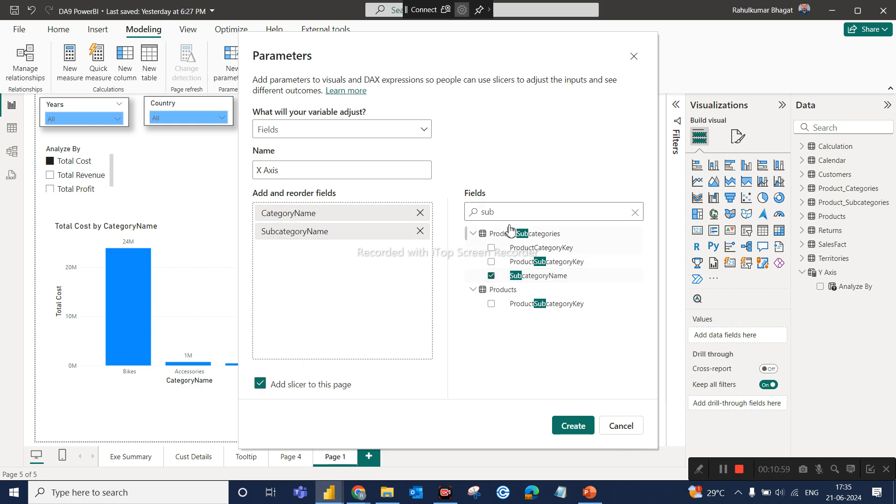
# Add the Calendar table's Year field to the parameter and create it together with its slicer on this page.
pyautogui.press('BackSpace')
pyautogui.press('BackSpace')
pyautogui.press('BackSpace')
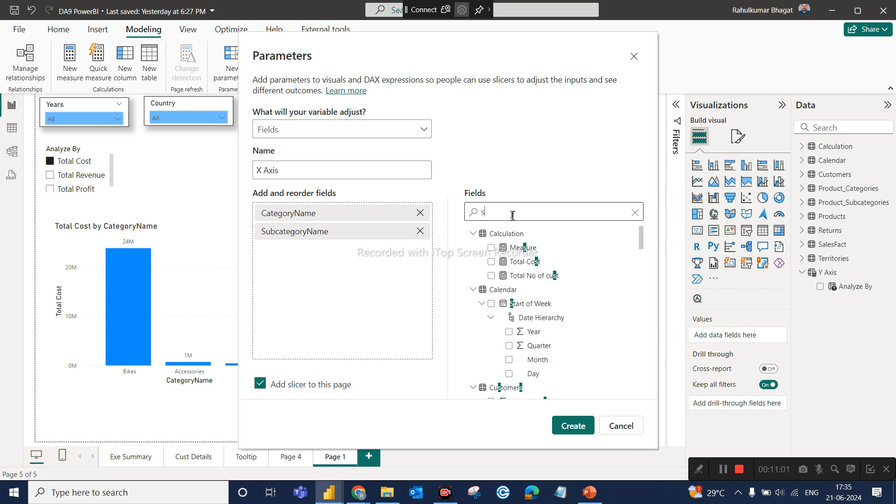
pyautogui.write('year')
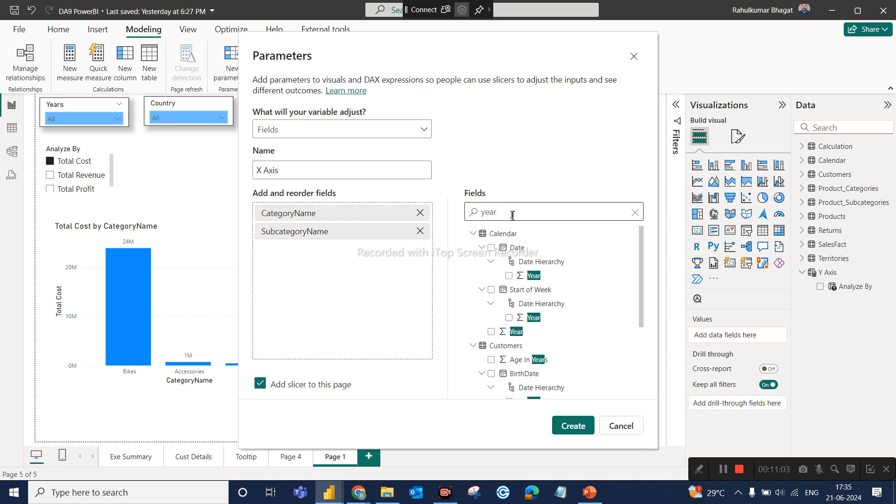
pyautogui.click(491, 331)
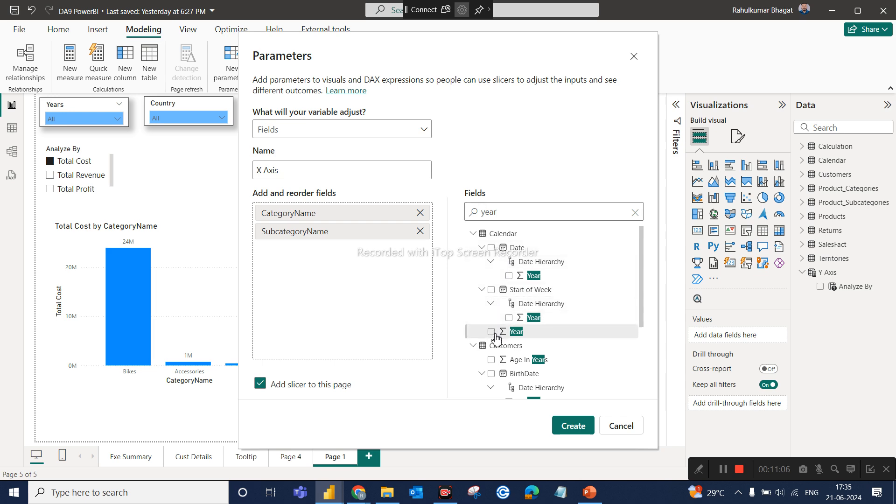
pyautogui.click(568, 426)
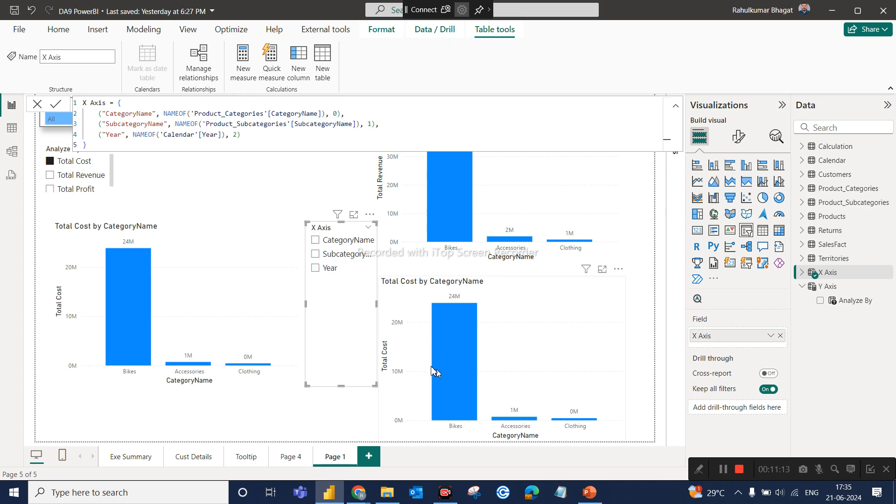
# Place the X Axis slicer beside the Analyze By slicer, above the chart, and make it shorter and wider so the full option names fit.
pyautogui.moveTo(353, 330); pyautogui.dragTo(209, 247)
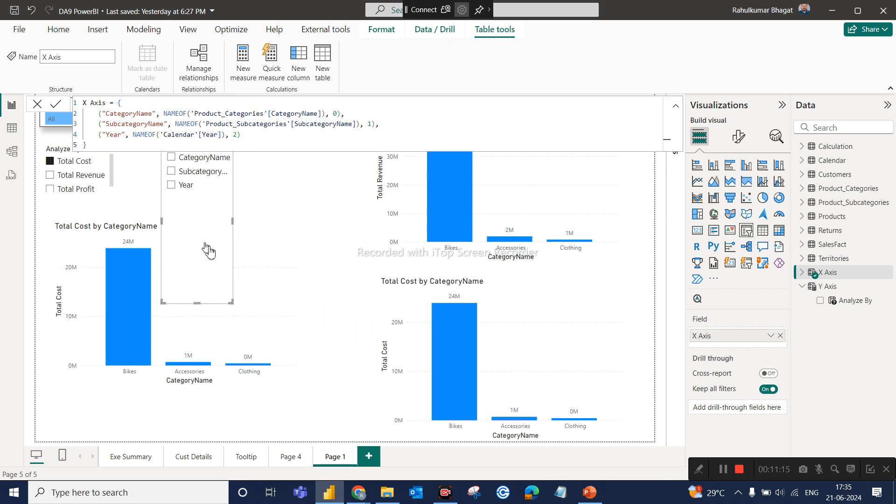
pyautogui.moveTo(232, 301); pyautogui.dragTo(268, 193)
pyautogui.click(316, 190)
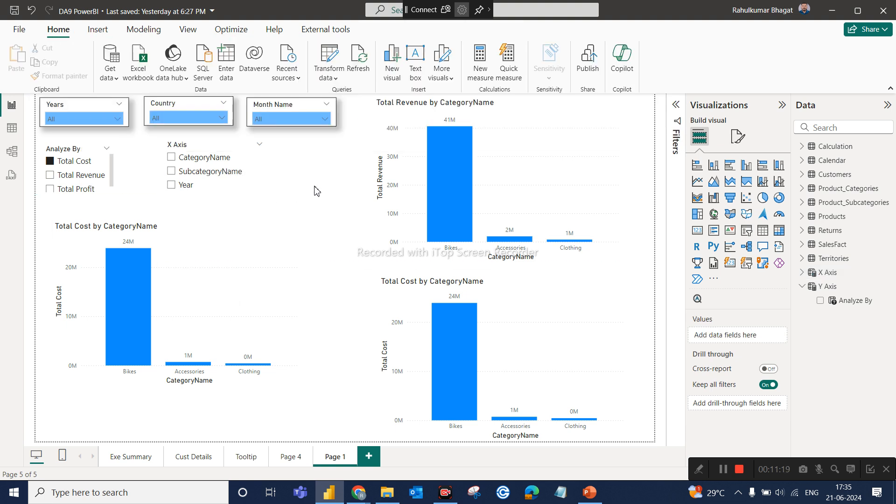
# Replace CategoryName on the X-axis of the chart below the slicers with the X Axis parameter.
pyautogui.click(216, 298)
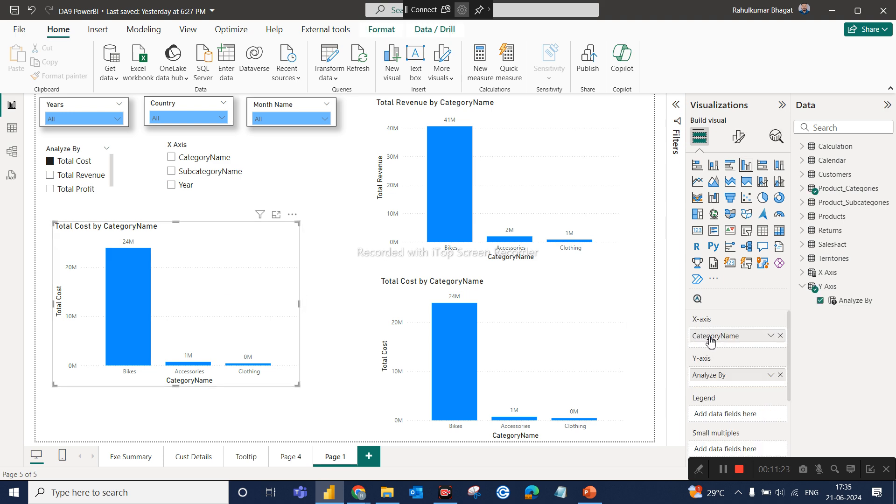
pyautogui.click(780, 336)
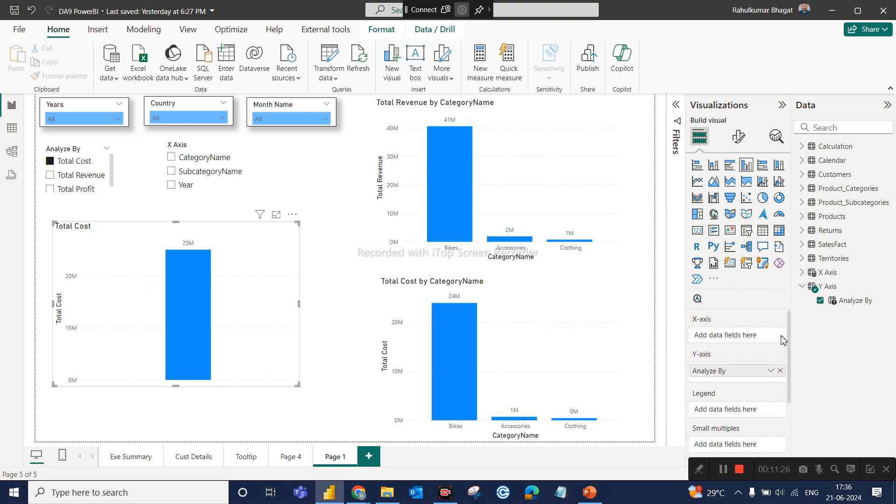
pyautogui.click(802, 272)
pyautogui.moveTo(847, 287); pyautogui.dragTo(756, 334)
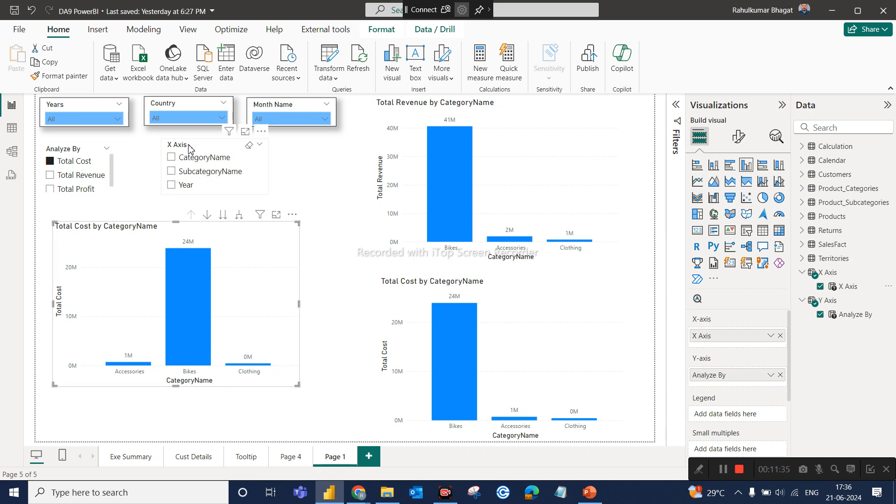
# Check the chart with CategoryName, SubcategoryName and Year selected one at a time in the X Axis slicer, and deselect the slicer visual.
pyautogui.click(183, 163)
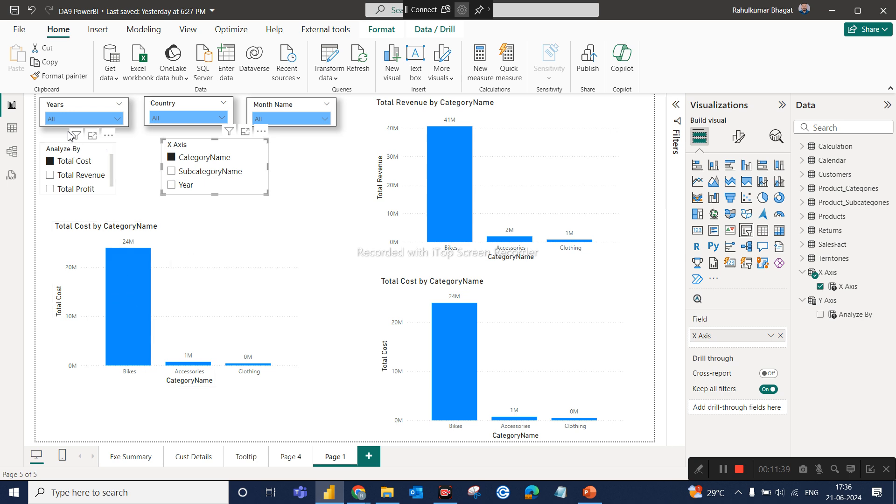
pyautogui.click(210, 177)
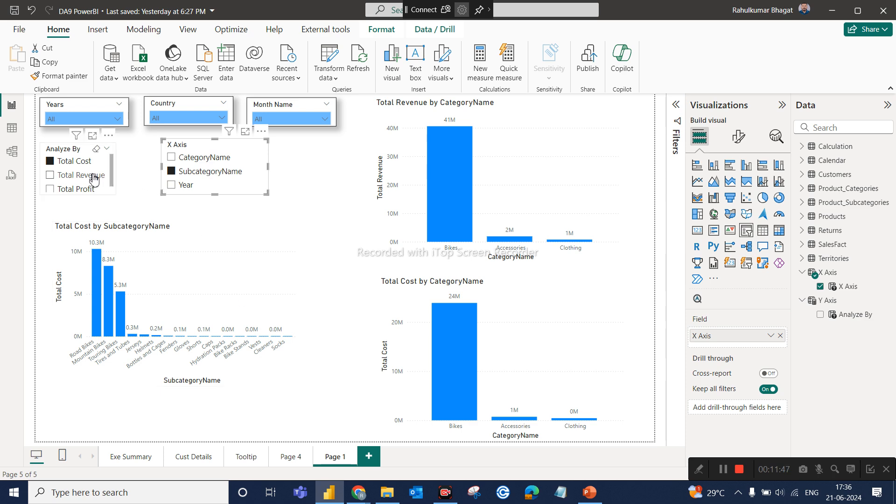
pyautogui.click(180, 187)
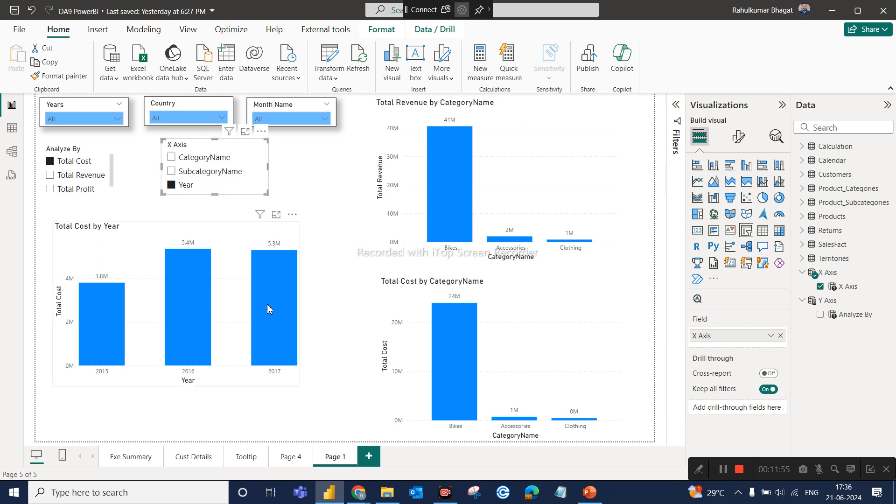
pyautogui.moveTo(269, 309)
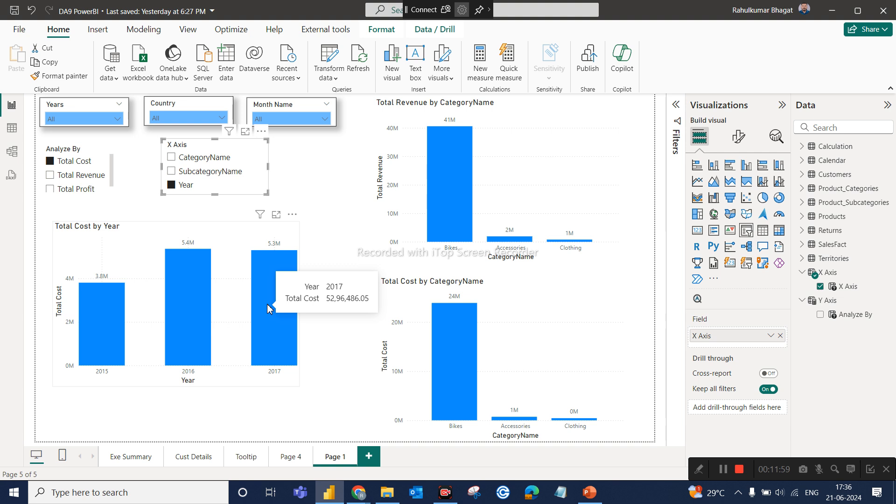
pyautogui.click(359, 252)
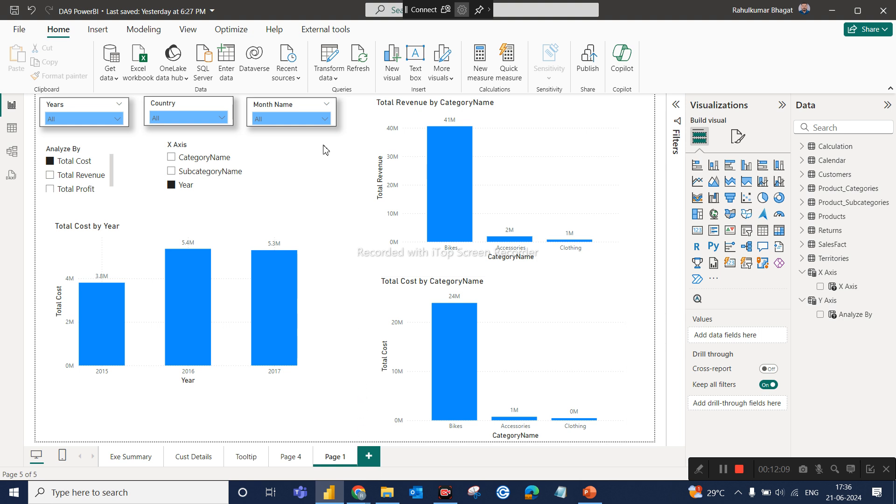
pyautogui.click(159, 33)
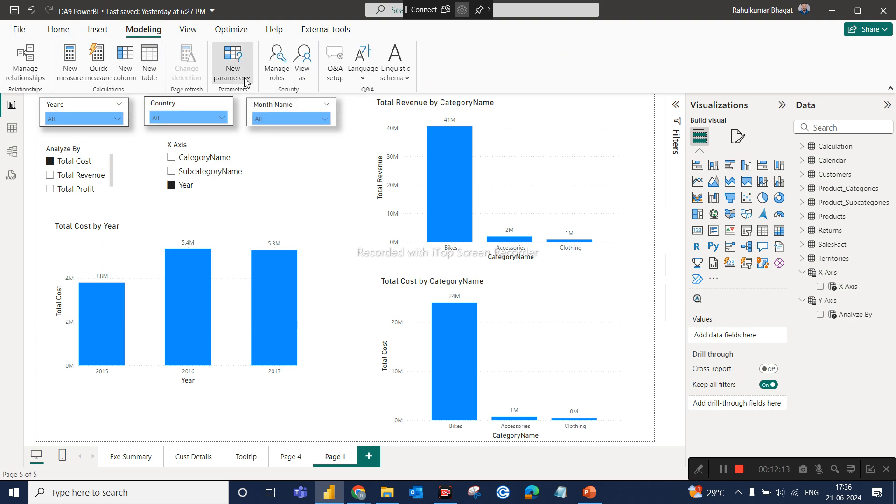
pyautogui.click(246, 81)
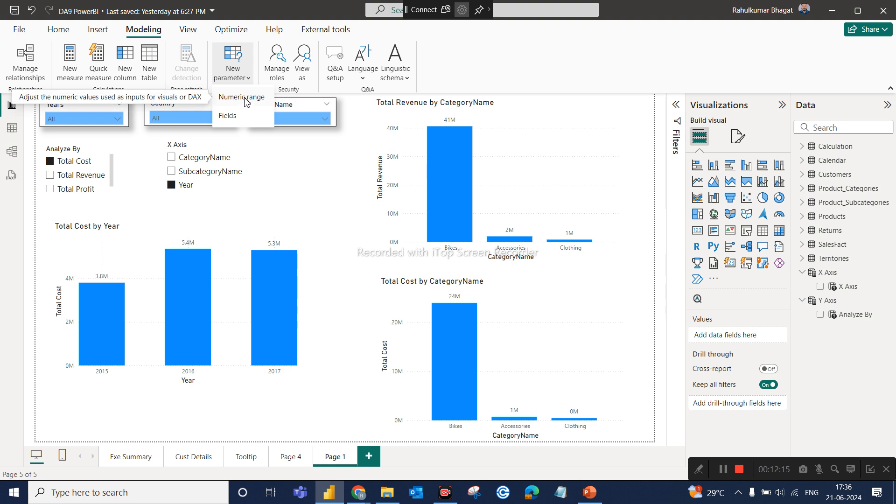
pyautogui.click(367, 456)
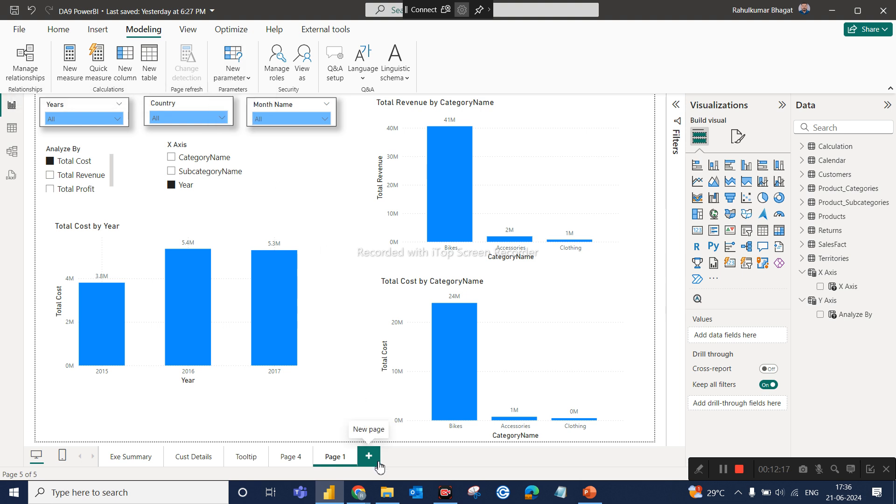
# Add a new report page and insert a table visual enlarged to cover more than half of the canvas width.
pyautogui.click(367, 455)
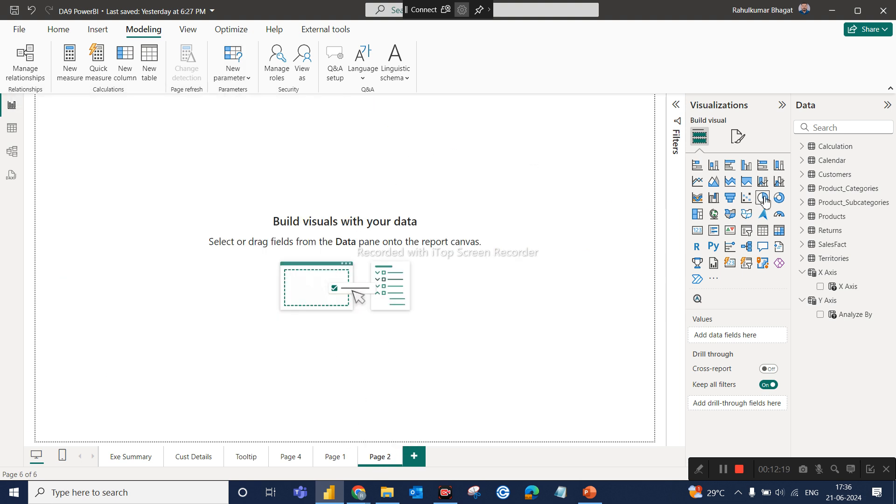
pyautogui.click(762, 230)
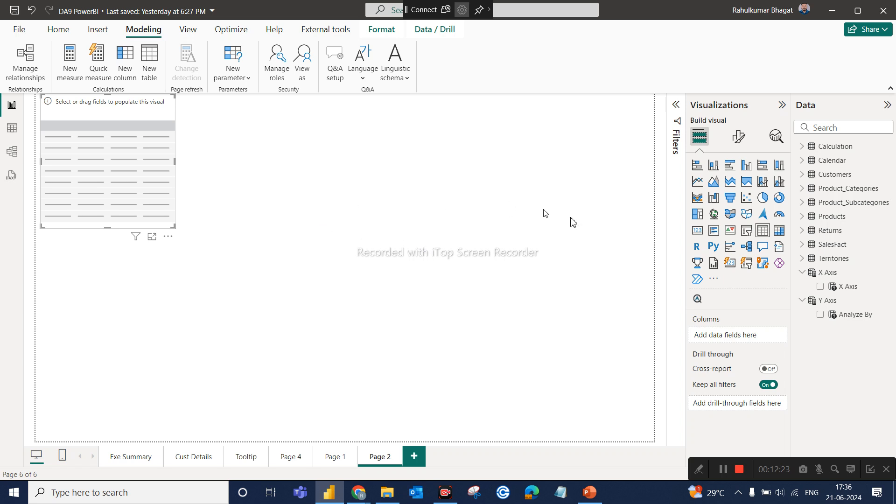
pyautogui.moveTo(174, 227); pyautogui.dragTo(429, 387)
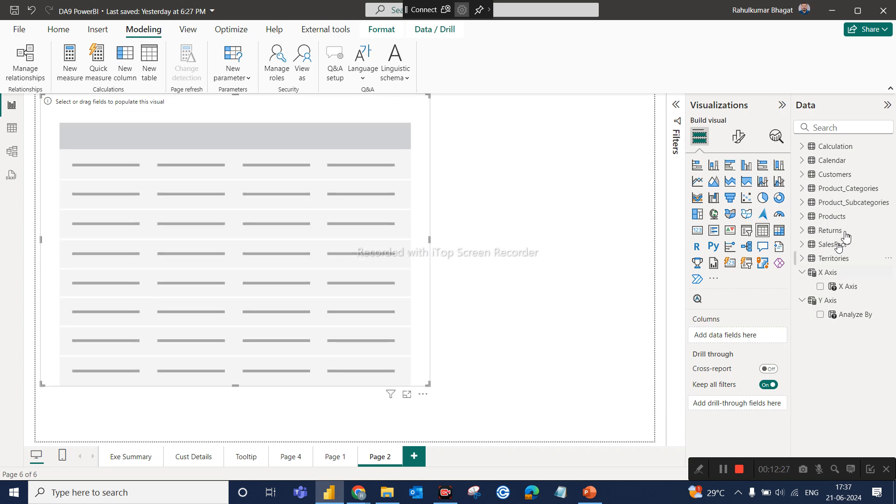
# Add the Calendar table's Year field to the table visual and set it to Don't summarize.
pyautogui.click(837, 132)
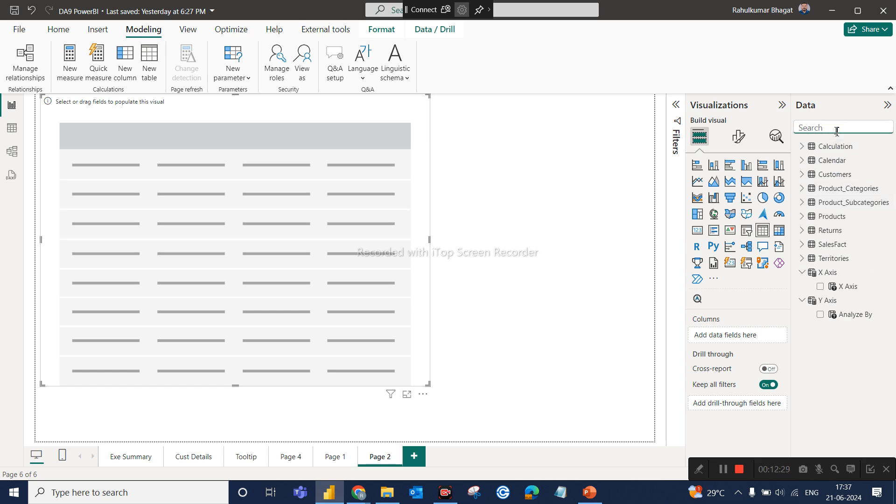
pyautogui.write('year')
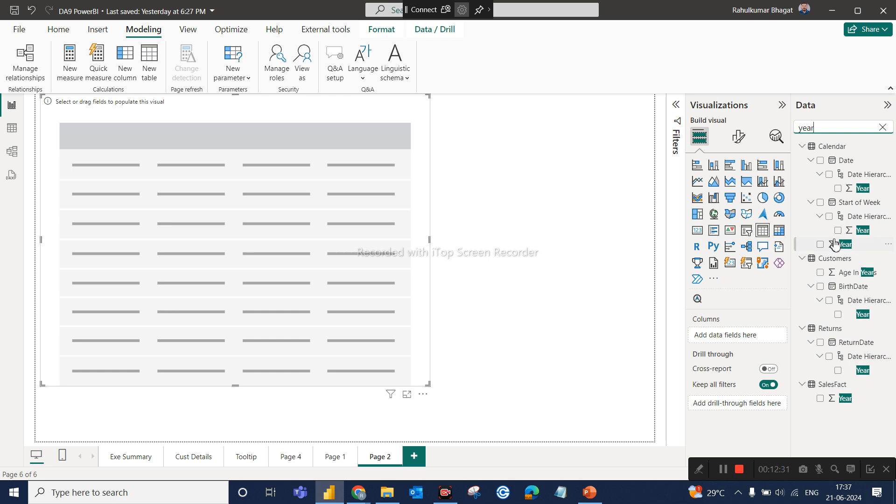
pyautogui.moveTo(835, 244); pyautogui.dragTo(739, 343)
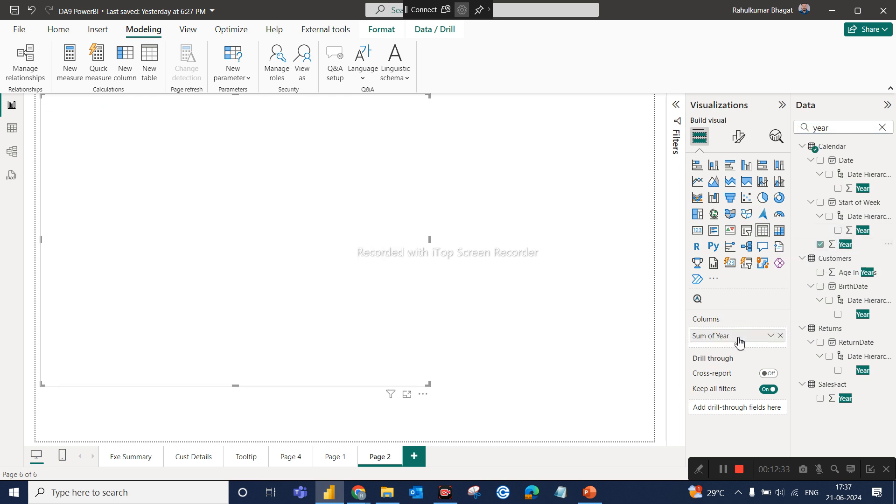
pyautogui.click(769, 337)
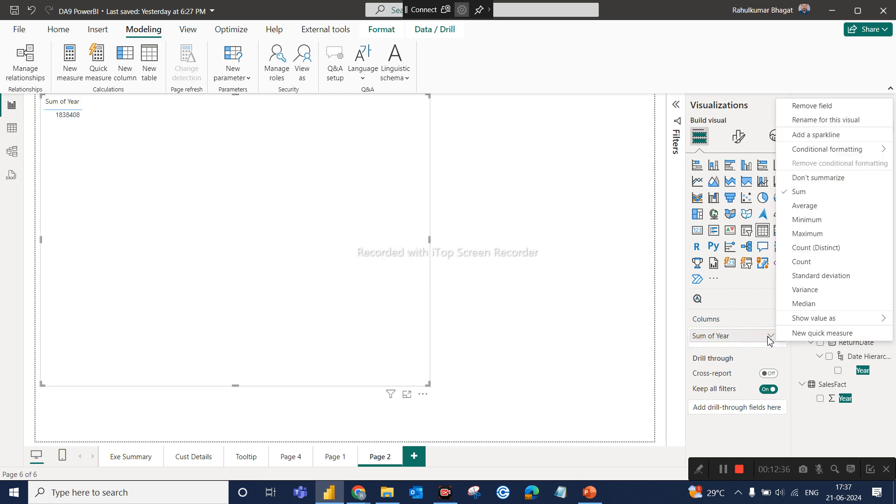
pyautogui.click(809, 179)
# Add the Calendar table's Month Name field as the table visual's second column, after Year.
pyautogui.click(840, 131)
pyautogui.hotkey('ctrl', 'a')
pyautogui.write('mont')
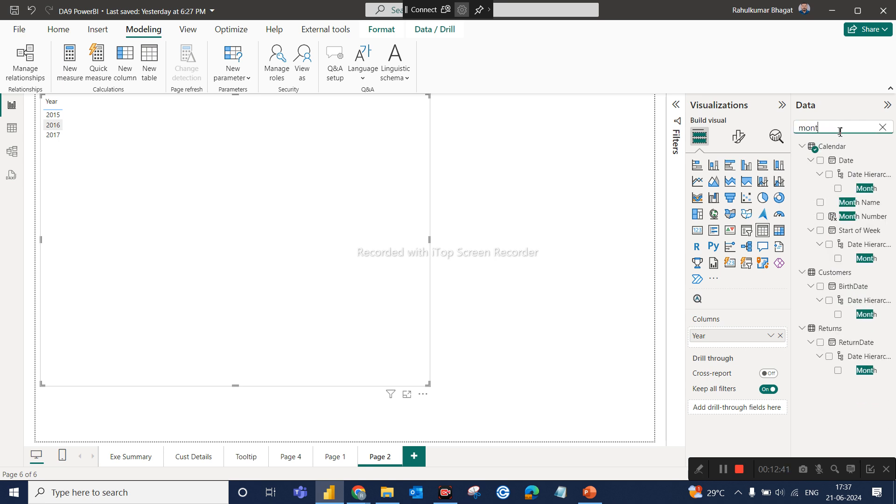
pyautogui.write('h n')
pyautogui.moveTo(860, 161); pyautogui.dragTo(741, 347)
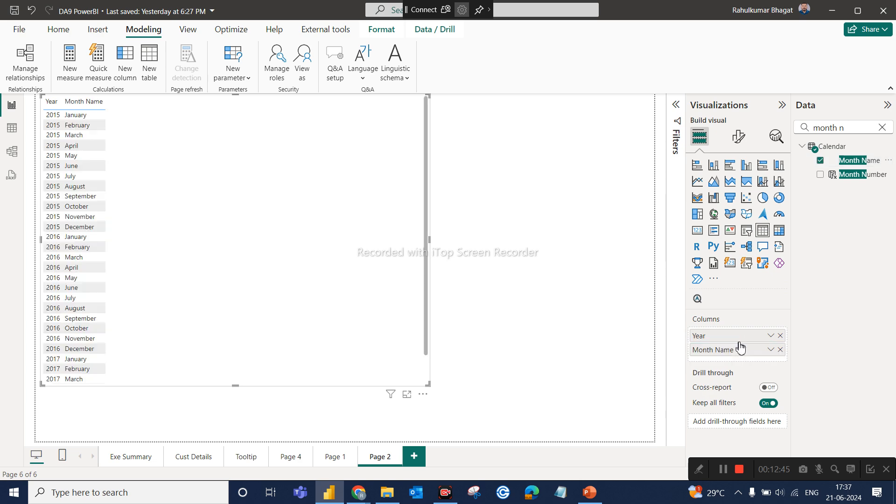
pyautogui.click(855, 132)
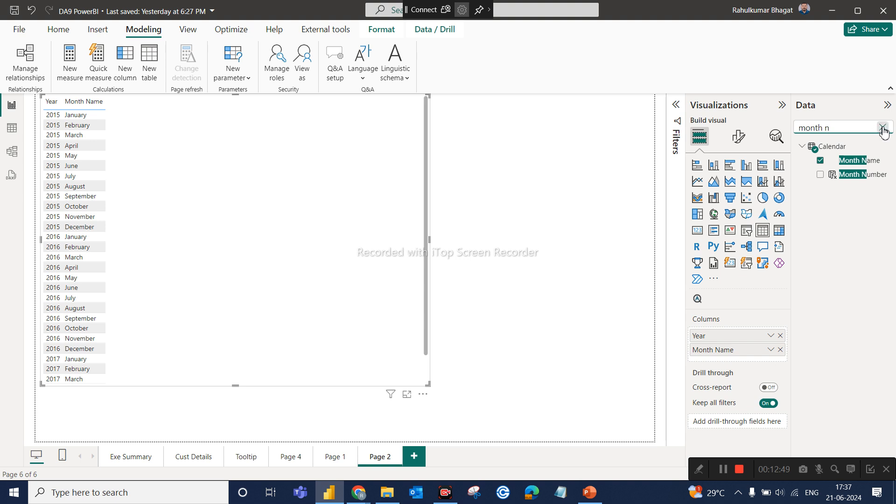
# Search the data fields for total and add the Total Revenue and Total Revenue PM measures to the table after Month Name.
pyautogui.hotkey('ctrl', 'a')
pyautogui.press('BackSpace')
pyautogui.write('to ta')
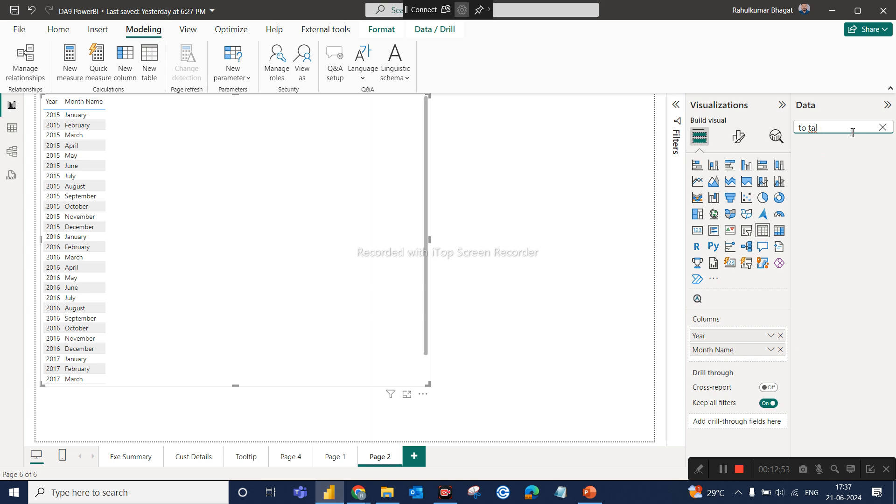
pyautogui.press('BackSpace')
pyautogui.press('BackSpace')
pyautogui.write('tal')
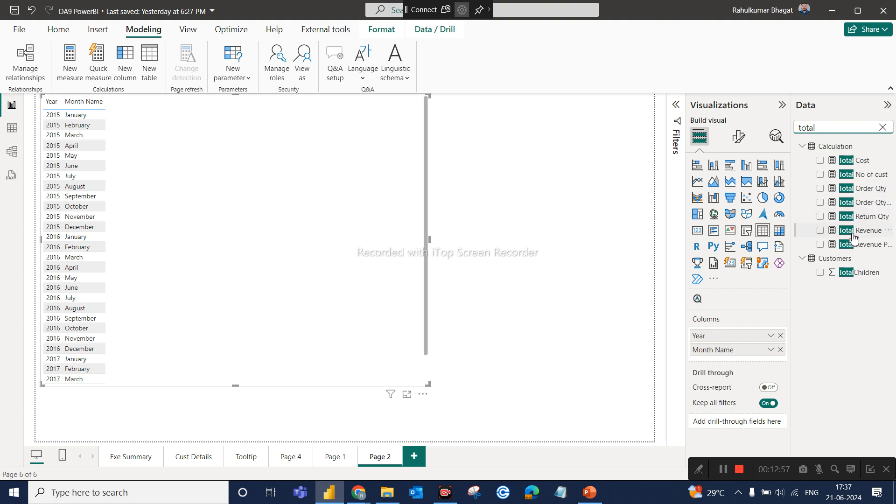
pyautogui.moveTo(853, 231); pyautogui.dragTo(760, 364)
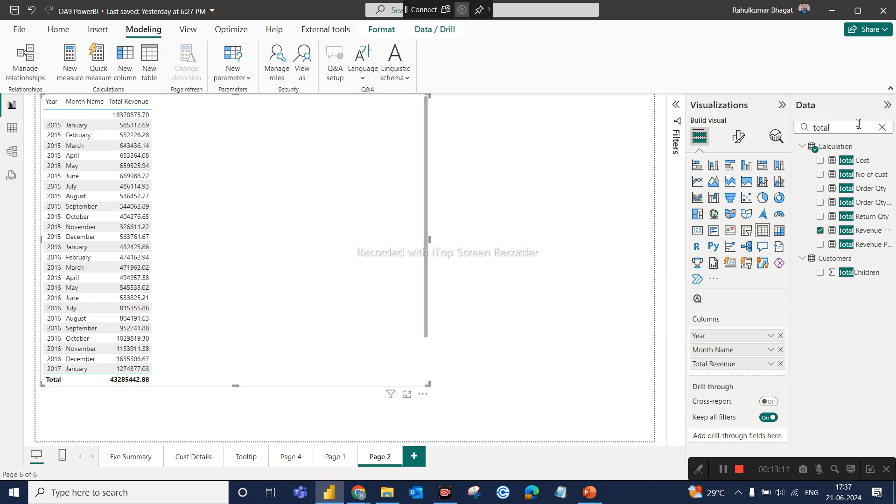
pyautogui.moveTo(849, 250); pyautogui.dragTo(749, 375)
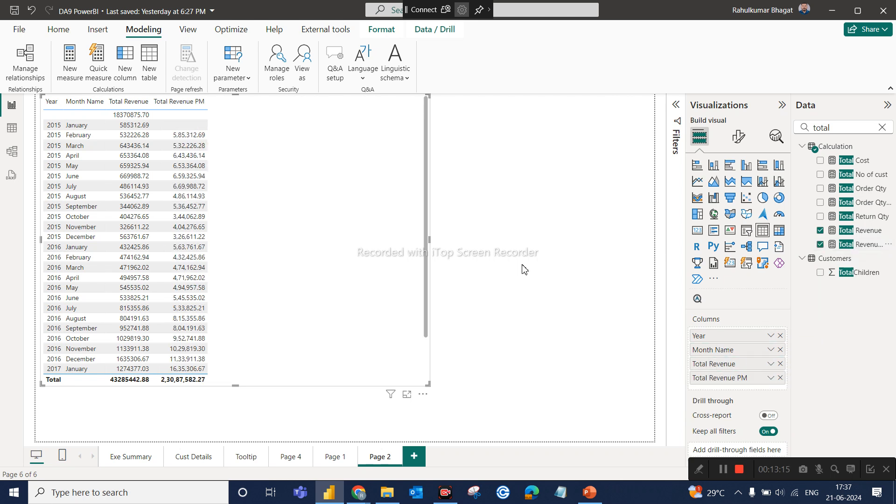
# Examine the Total Revenue PM measure's formula, focusing on the month offset in its DATEADD function, and compare it with the table.
pyautogui.click(867, 245)
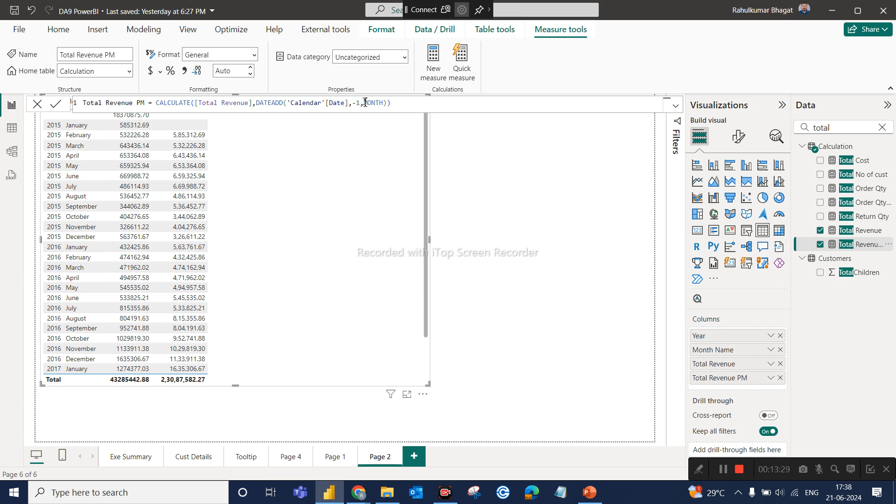
pyautogui.moveTo(354, 103); pyautogui.dragTo(356, 103)
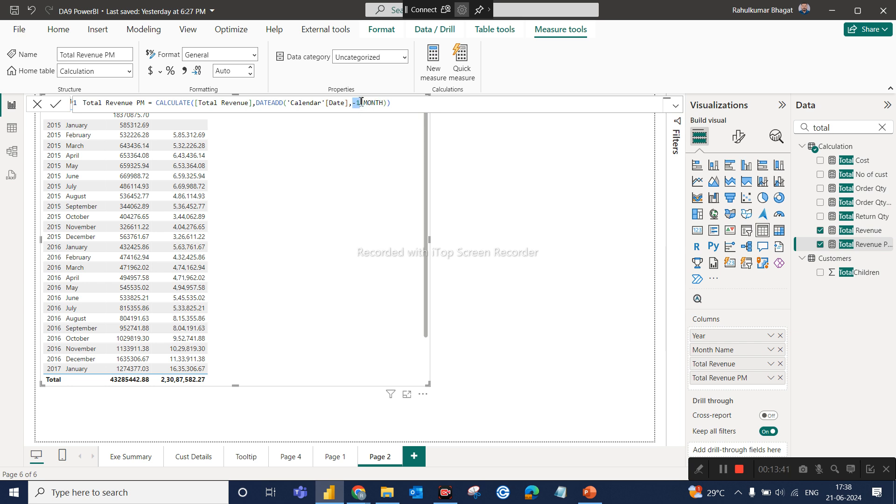
pyautogui.click(473, 200)
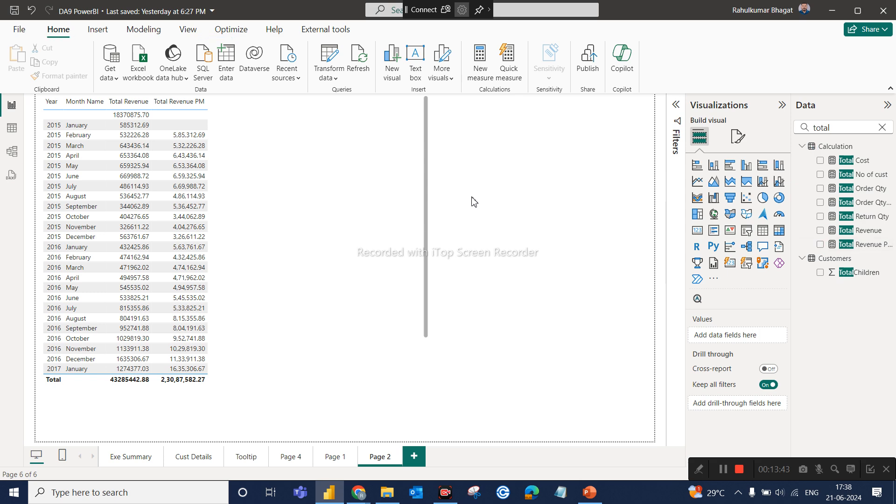
pyautogui.click(379, 332)
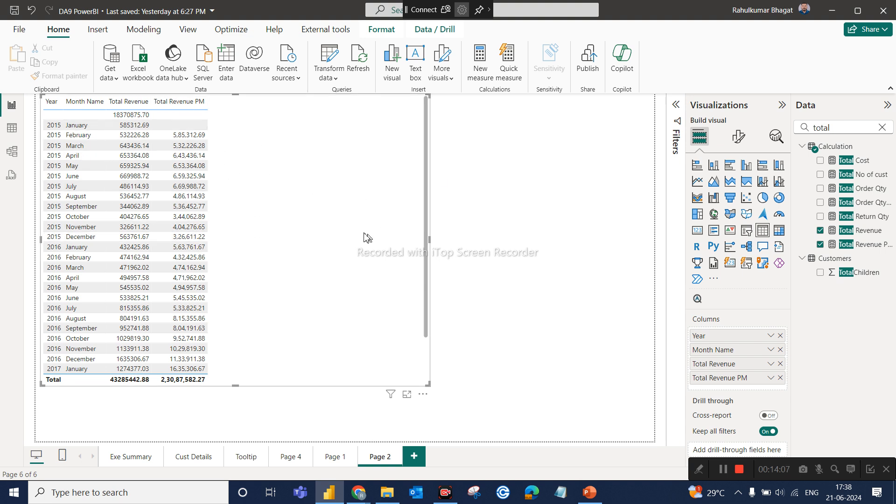
pyautogui.click(876, 246)
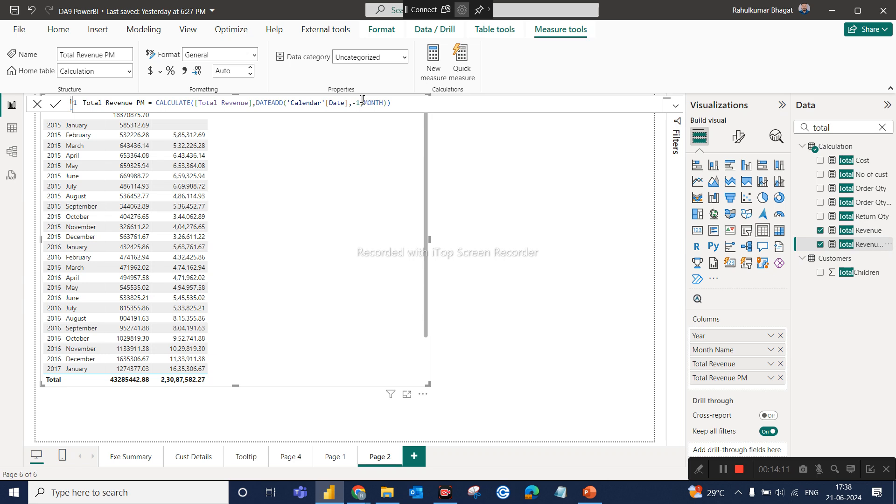
pyautogui.click(512, 213)
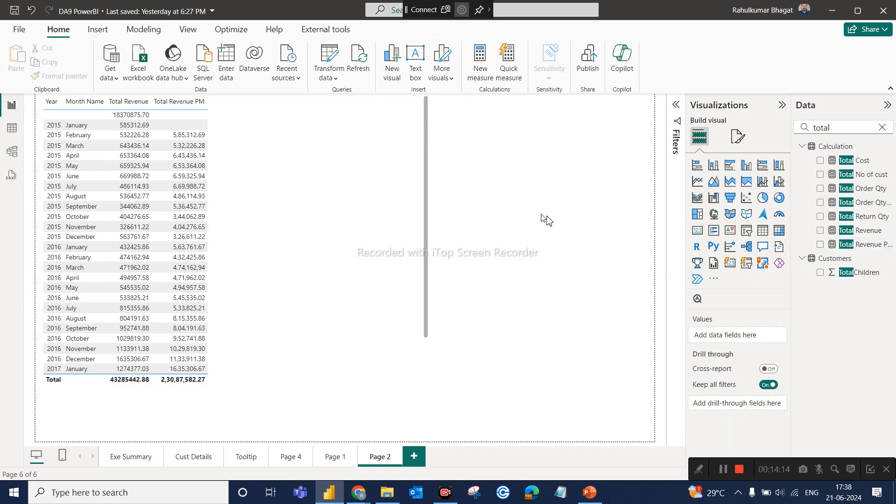
# Make the table visual narrower and slightly taller, and review the Total Revenue PM formula once more.
pyautogui.click(427, 334)
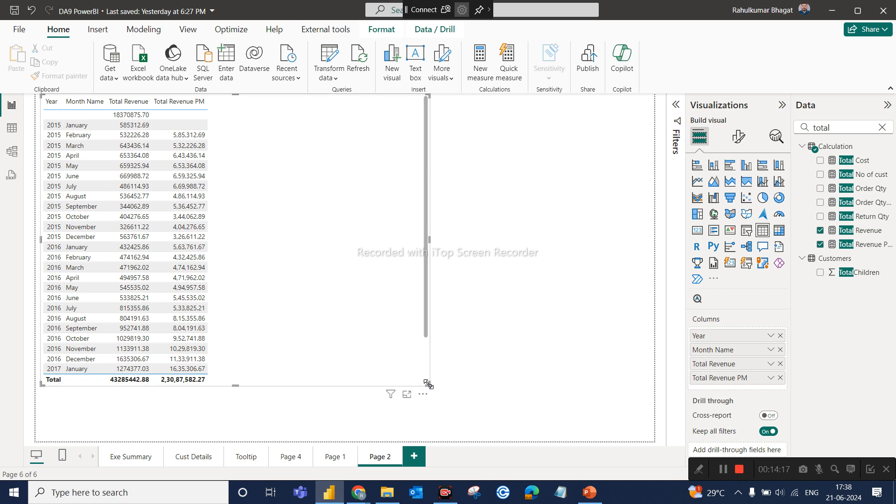
pyautogui.moveTo(418, 383); pyautogui.dragTo(297, 409)
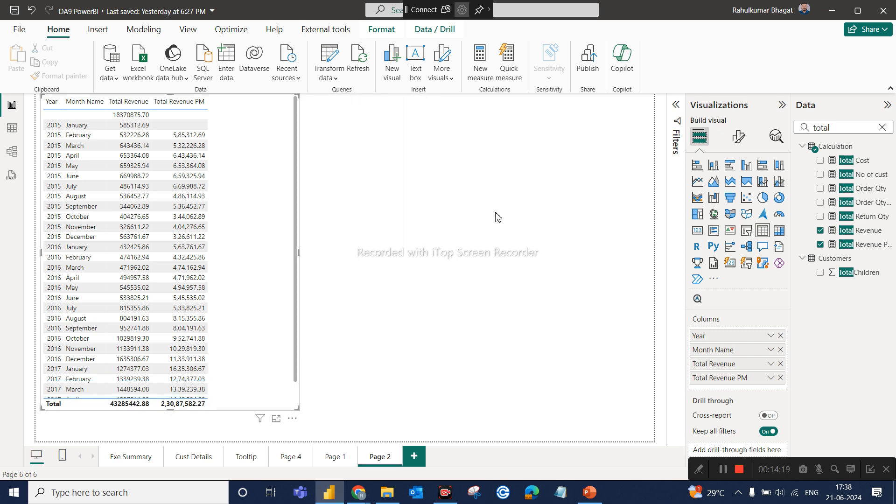
pyautogui.click(853, 245)
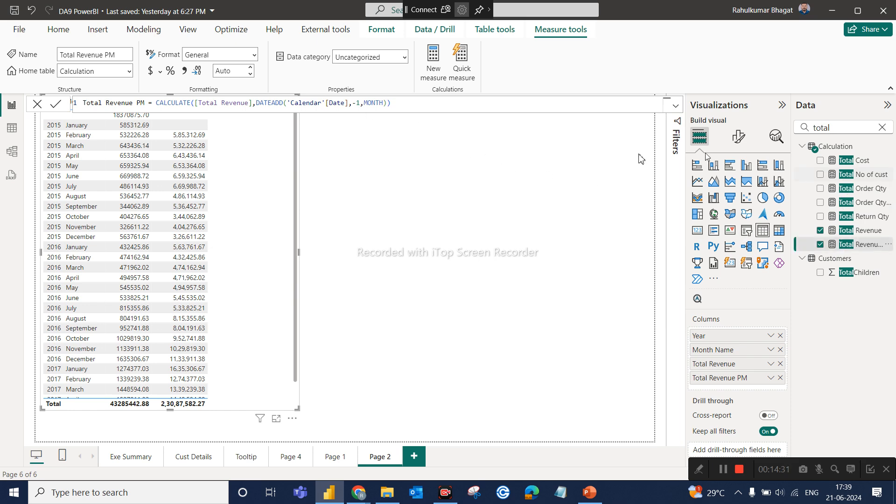
pyautogui.click(631, 159)
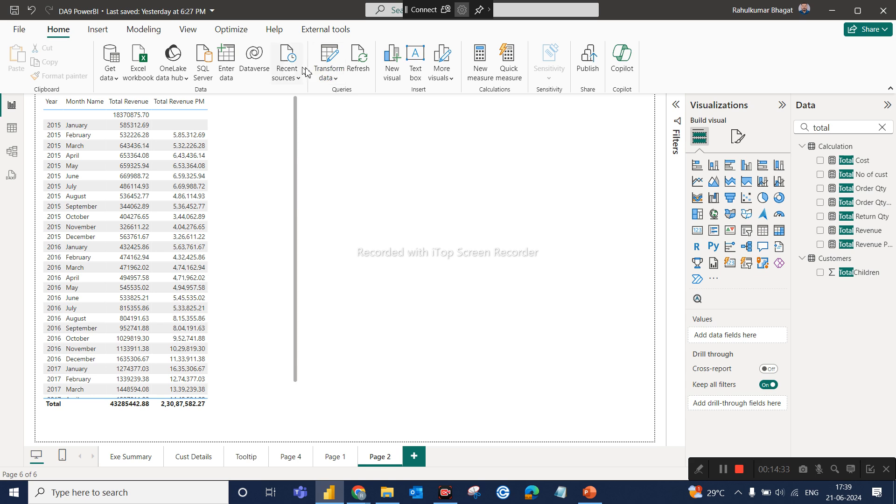
# Start a new numeric range parameter and name it Past Month.
pyautogui.click(143, 29)
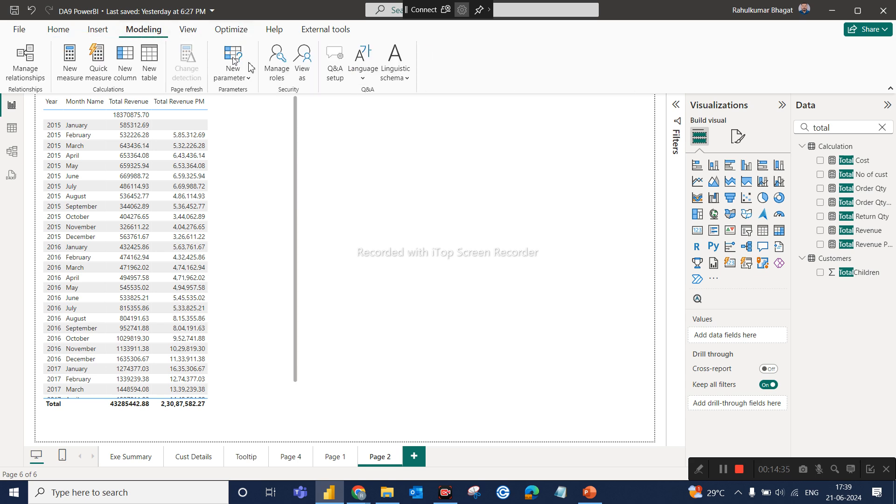
pyautogui.click(248, 78)
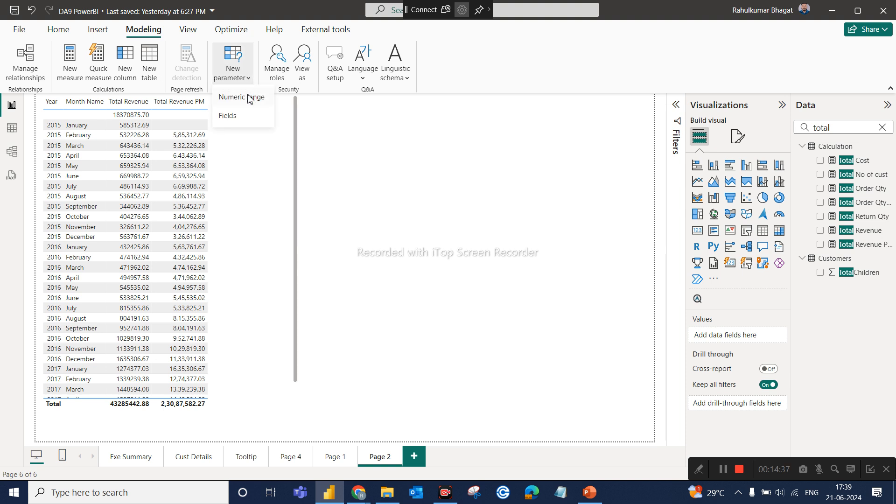
pyautogui.click(249, 97)
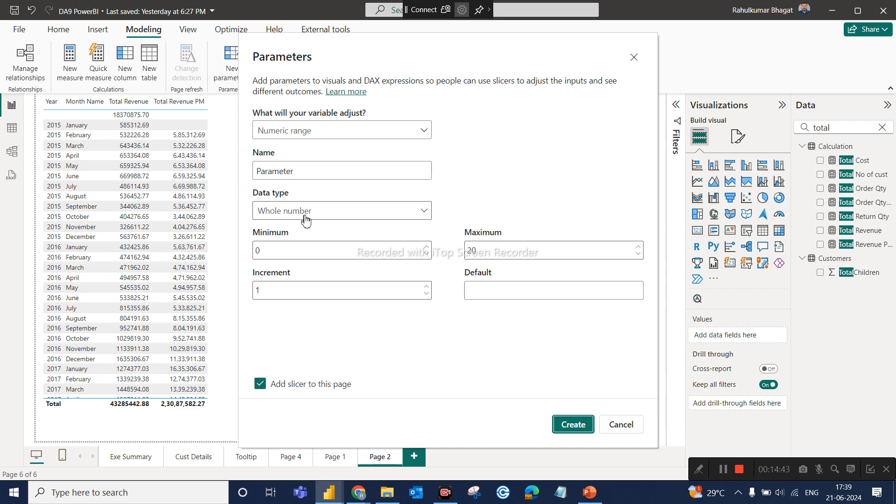
pyautogui.doubleClick(291, 171)
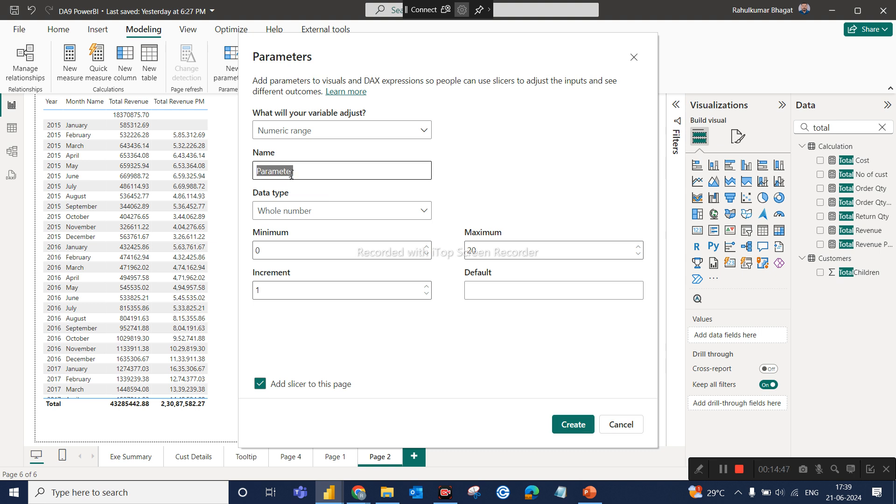
pyautogui.press('BackSpace')
pyautogui.write('Past Month')
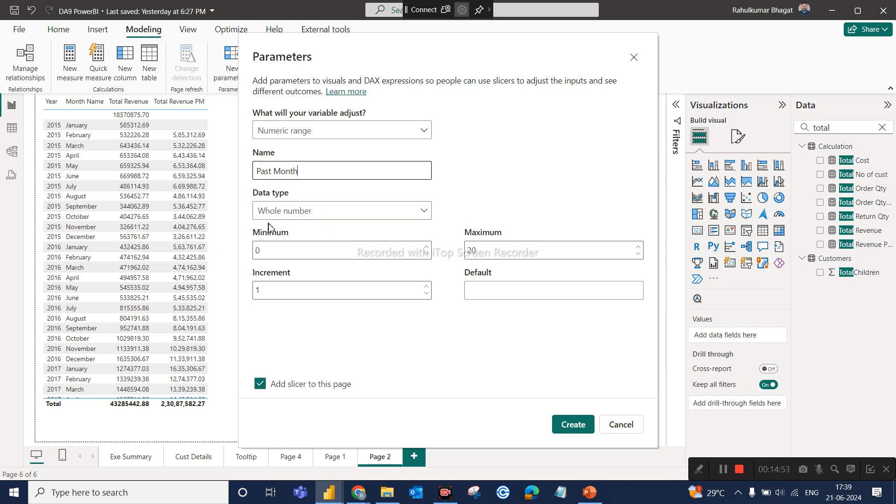
# Set the Past Month parameter's minimum to 1 and its maximum to 10.
pyautogui.click(278, 260)
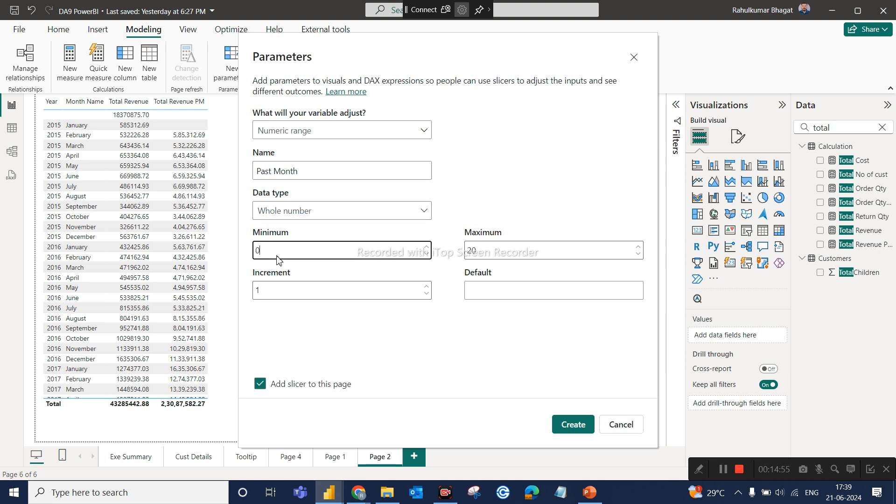
pyautogui.press('BackSpace')
pyautogui.write('1')
pyautogui.doubleClick(488, 255)
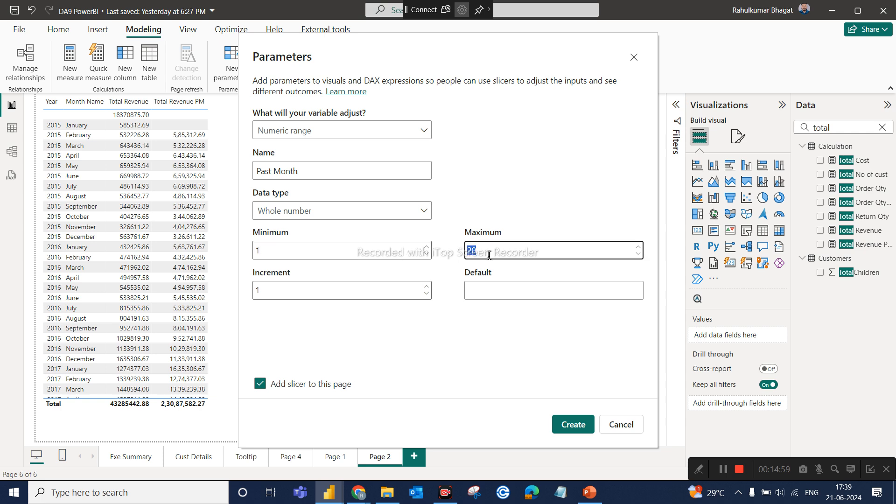
pyautogui.press('BackSpace')
pyautogui.write('10')
# Set the parameter's increment and default to 1, and create it with its slicer added to the page.
pyautogui.click(283, 292)
pyautogui.press('BackSpace')
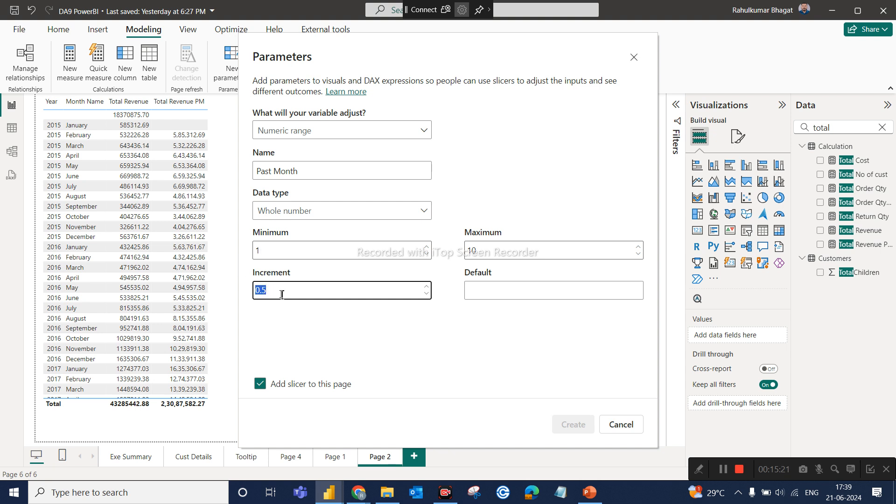
pyautogui.write('1')
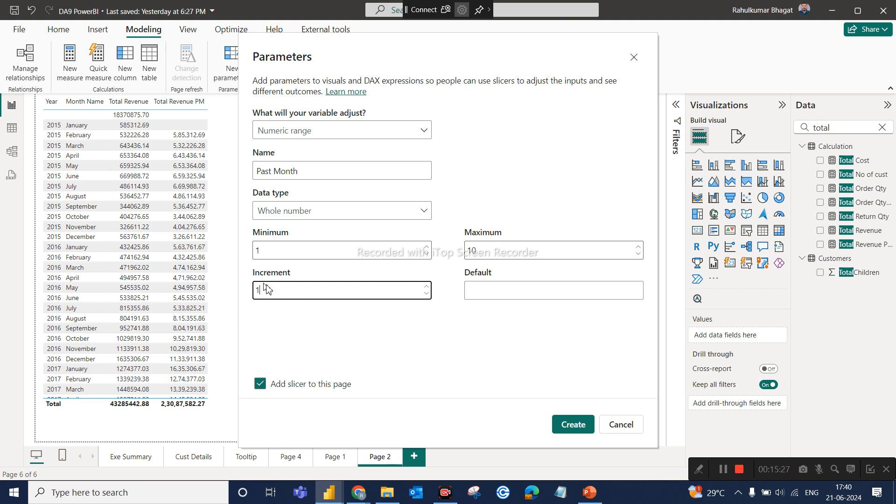
pyautogui.click(517, 288)
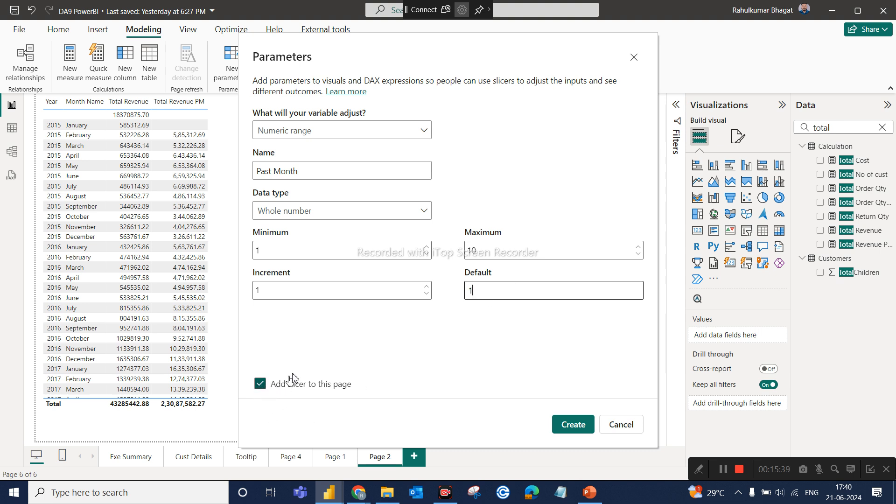
pyautogui.click(573, 424)
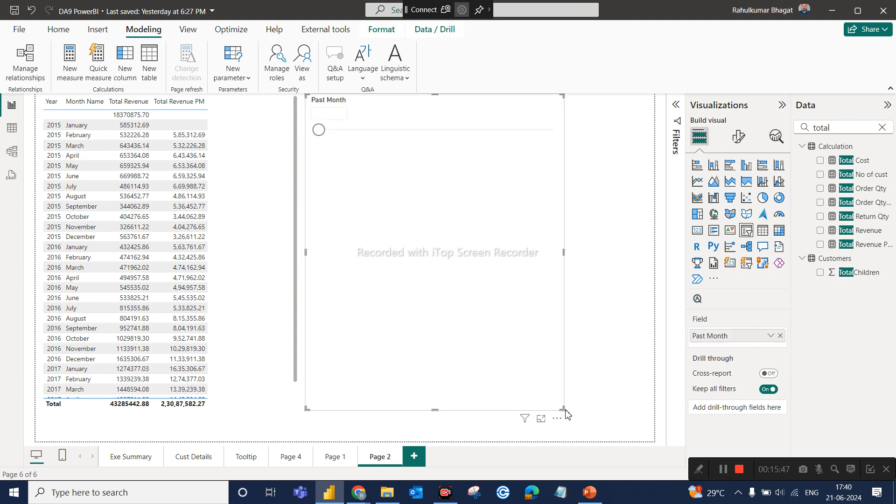
# Shrink the Past Month slicer and place it on the empty canvas area toward the page's right edge.
pyautogui.moveTo(563, 408); pyautogui.dragTo(507, 230)
pyautogui.moveTo(458, 190); pyautogui.dragTo(560, 238)
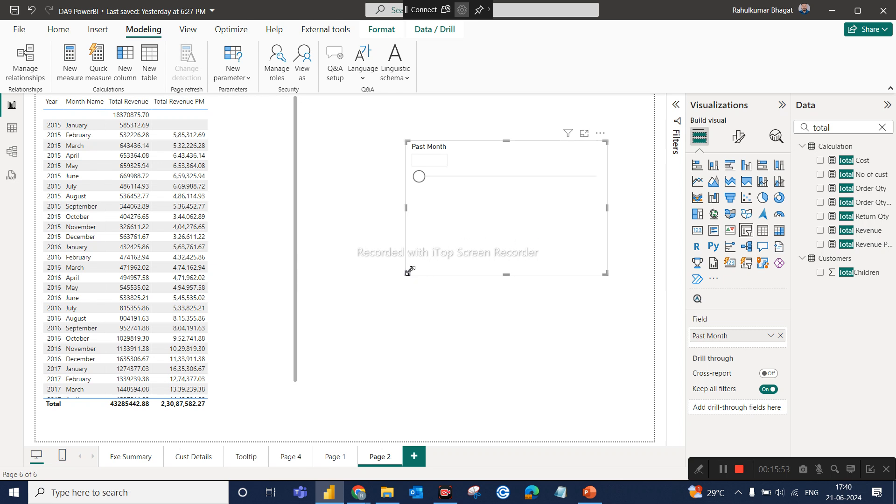
pyautogui.moveTo(406, 274); pyautogui.dragTo(483, 291)
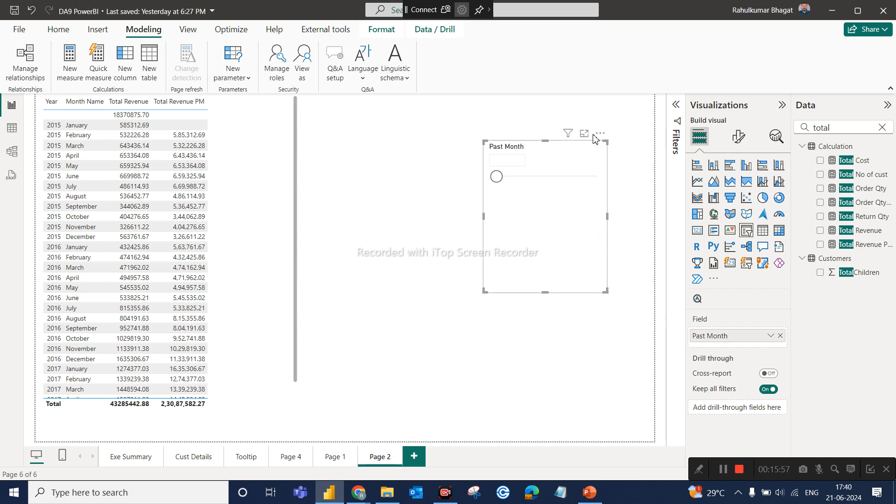
# Change the Past Month slicer's style to Vertical list, fit it compactly around values 1 to 10 near the page's right edge, and deselect it.
pyautogui.click(738, 136)
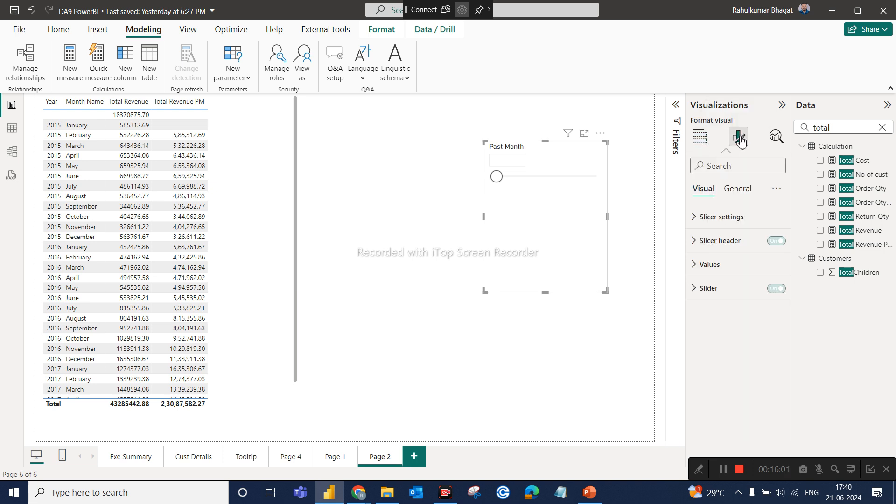
pyautogui.click(711, 219)
pyautogui.click(718, 278)
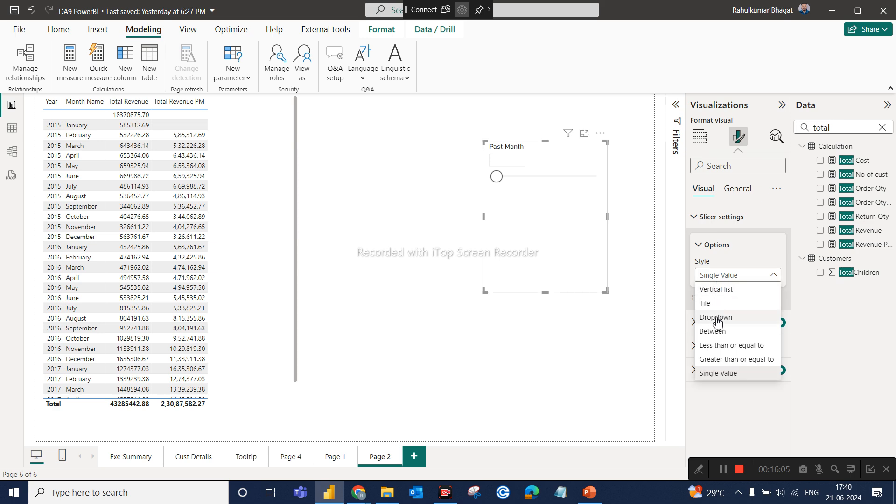
pyautogui.click(721, 290)
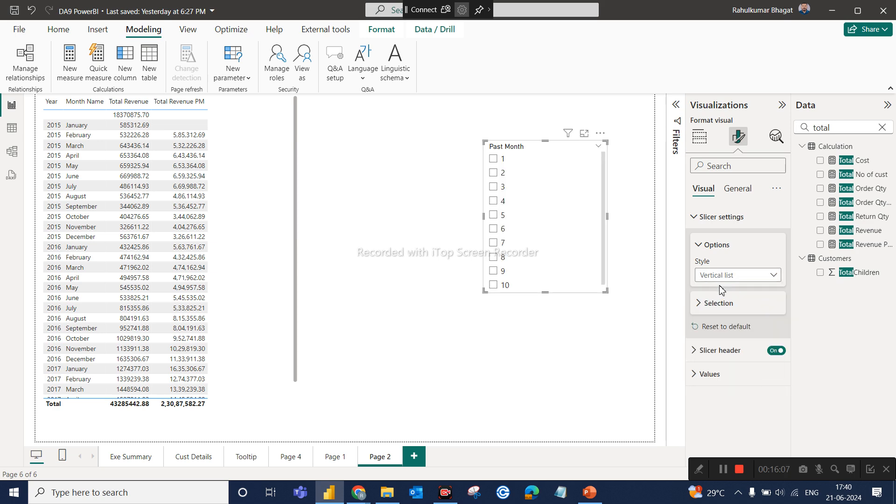
pyautogui.moveTo(605, 289); pyautogui.dragTo(618, 319)
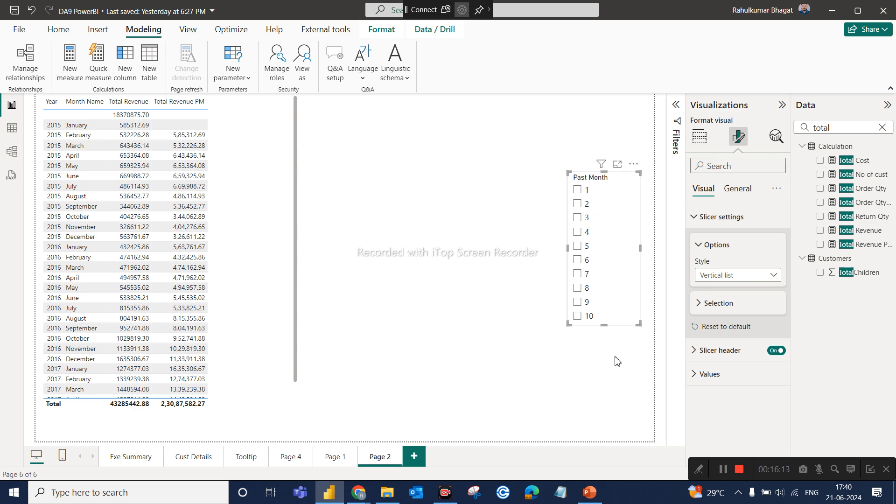
pyautogui.click(617, 362)
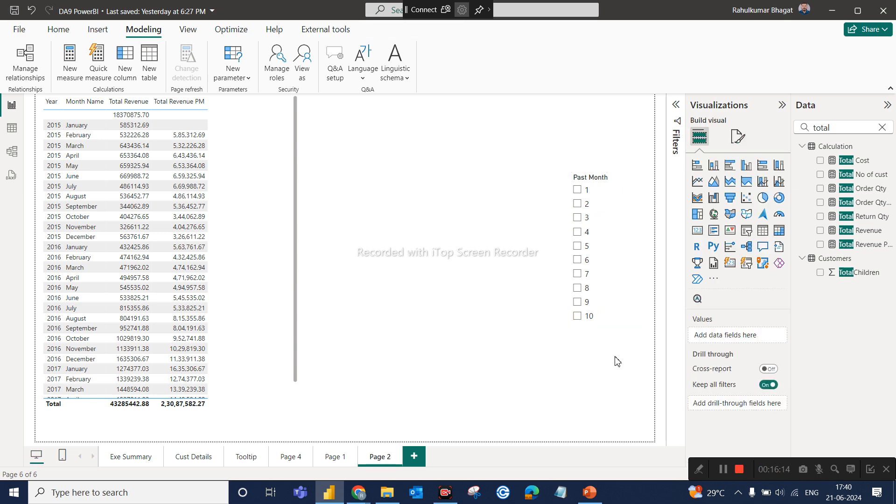
# Try values 1 and 2 in the Past Month slicer, then clear the field search and expand the Past Month table to inspect its fields.
pyautogui.click(577, 190)
pyautogui.click(578, 204)
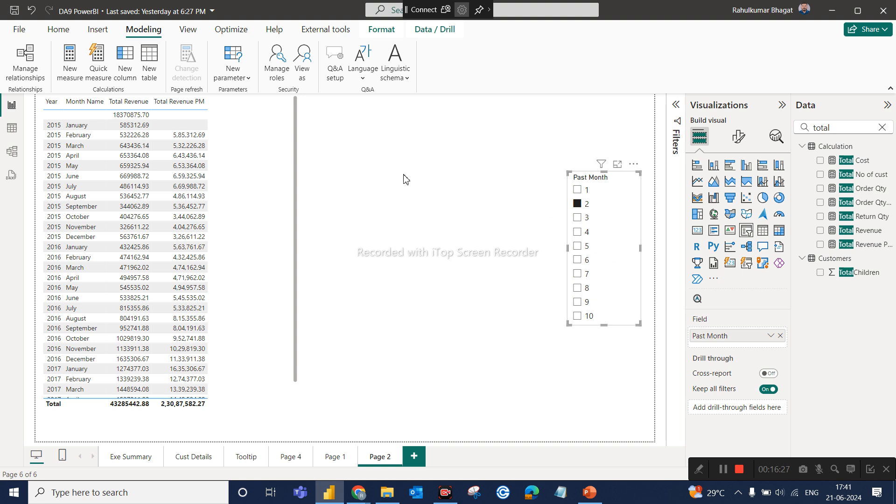
pyautogui.click(881, 127)
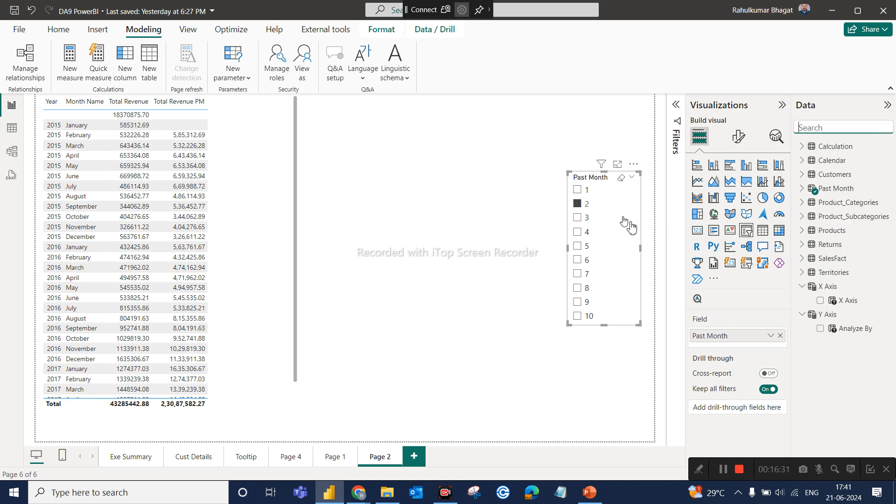
pyautogui.click(802, 192)
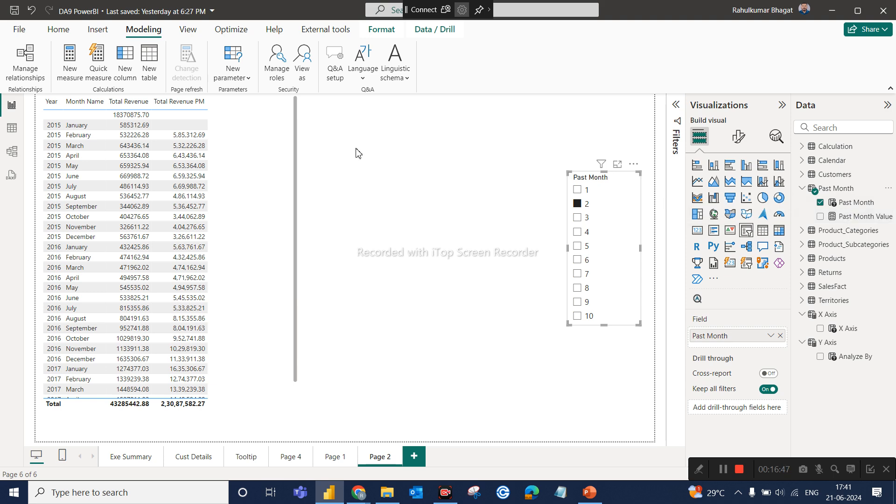
# Inspect the Past Month table's series formula and the Past Month Value measure's formula in Table view, and return to the report page.
pyautogui.click(13, 134)
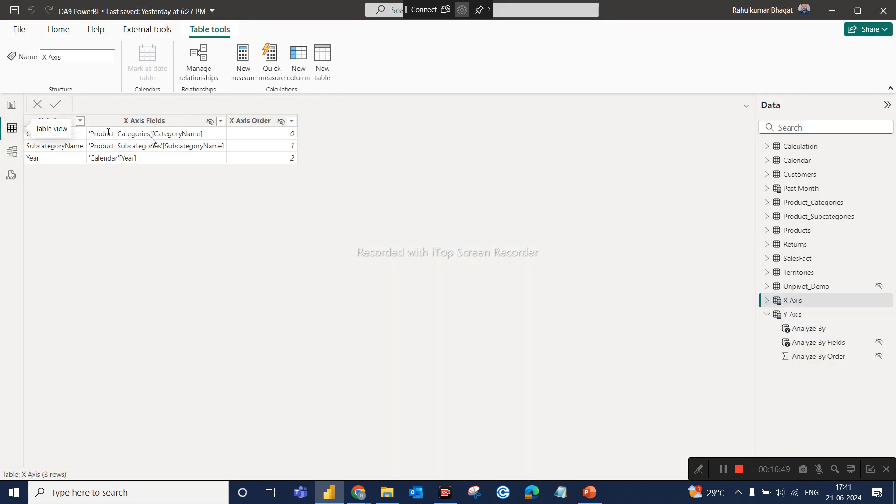
pyautogui.click(822, 189)
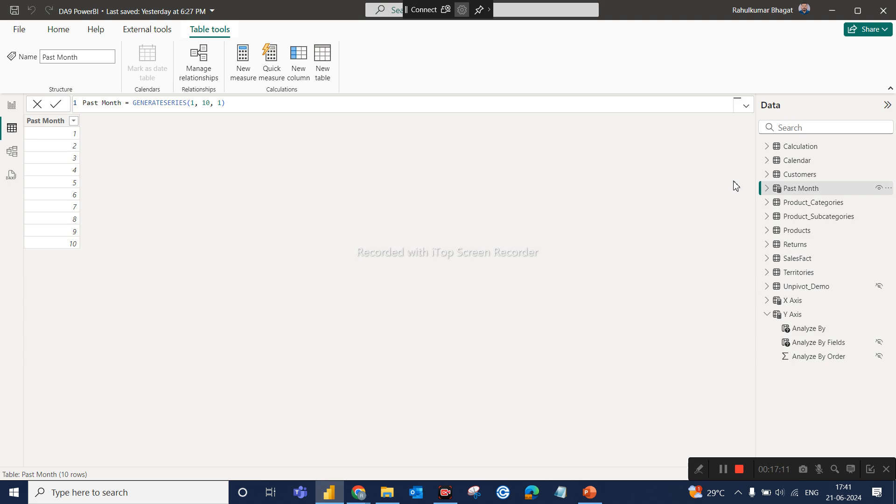
pyautogui.click(766, 189)
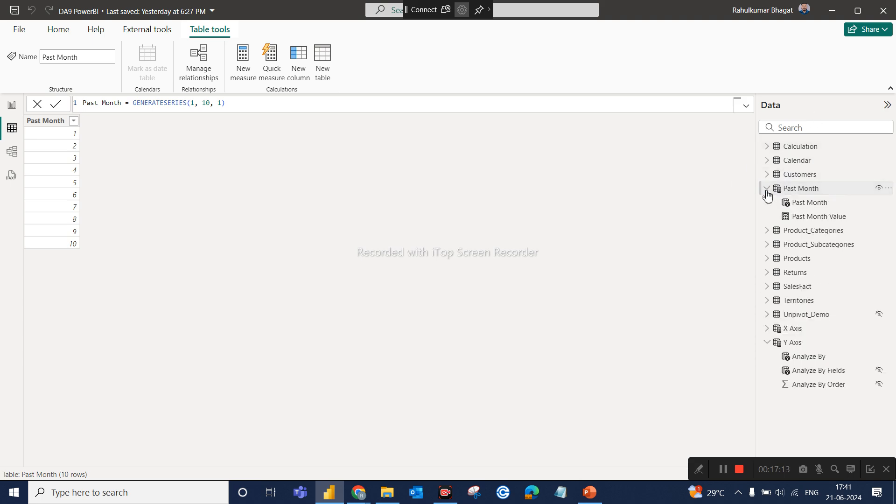
pyautogui.click(801, 217)
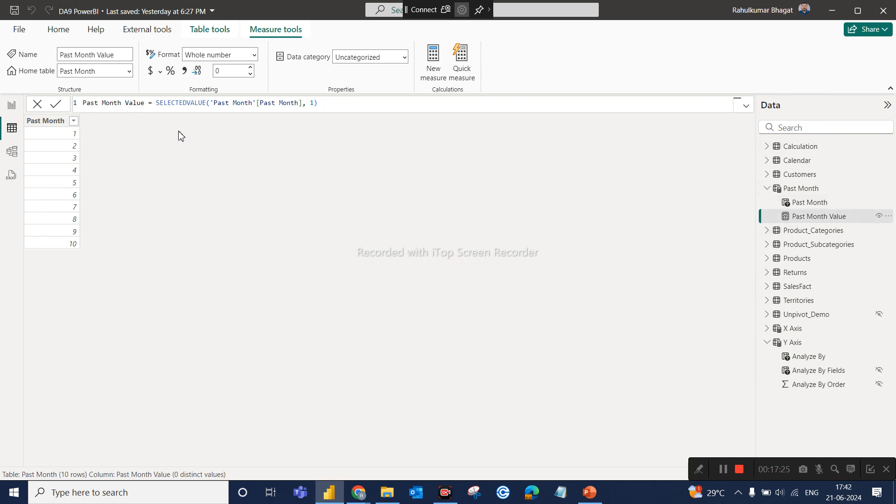
pyautogui.click(9, 106)
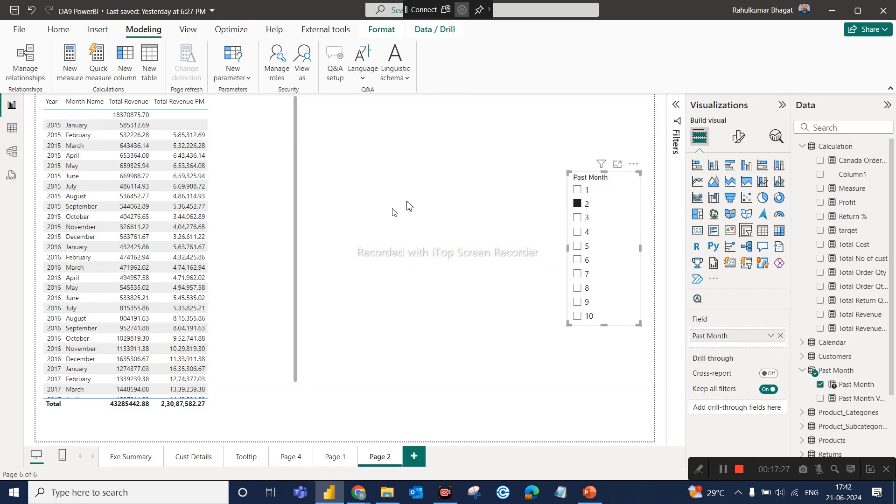
# Add the Past Month Value measure to the empty canvas as a compact card visual beside the revenue table.
pyautogui.click(457, 186)
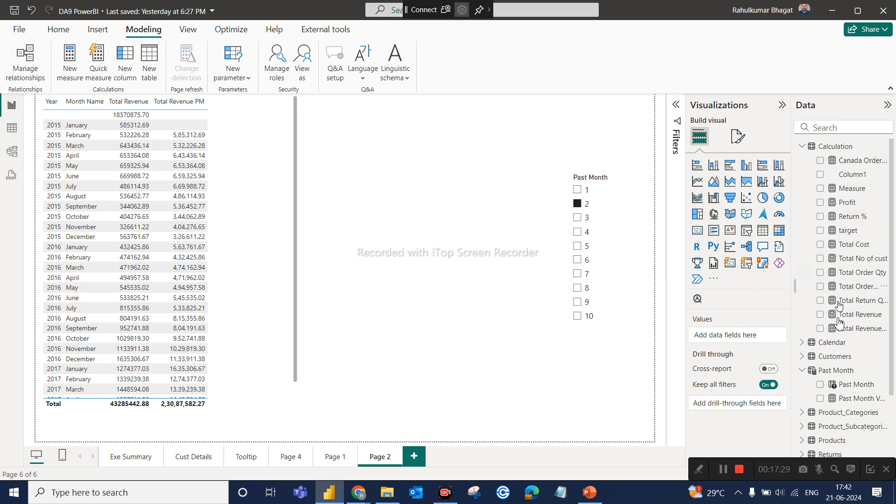
pyautogui.scroll(-1, 839, 364)
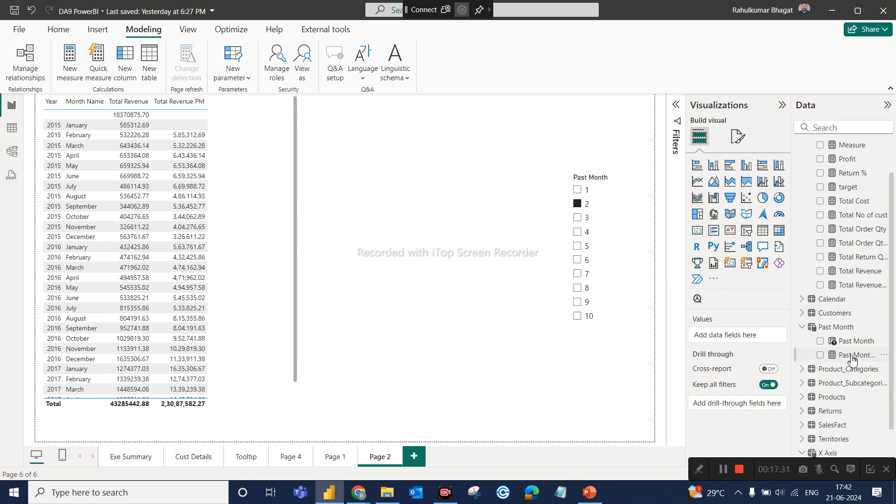
pyautogui.moveTo(851, 359); pyautogui.dragTo(426, 155)
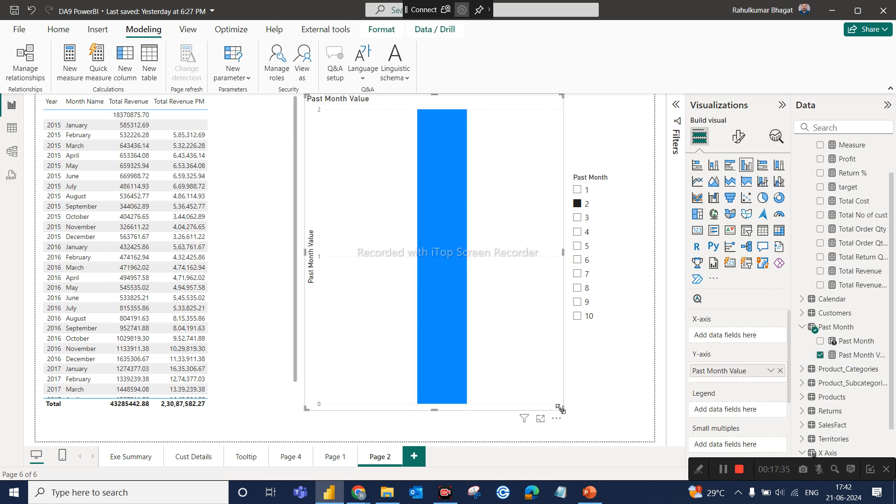
pyautogui.moveTo(563, 409); pyautogui.dragTo(549, 329)
pyautogui.moveTo(539, 243); pyautogui.dragTo(515, 163)
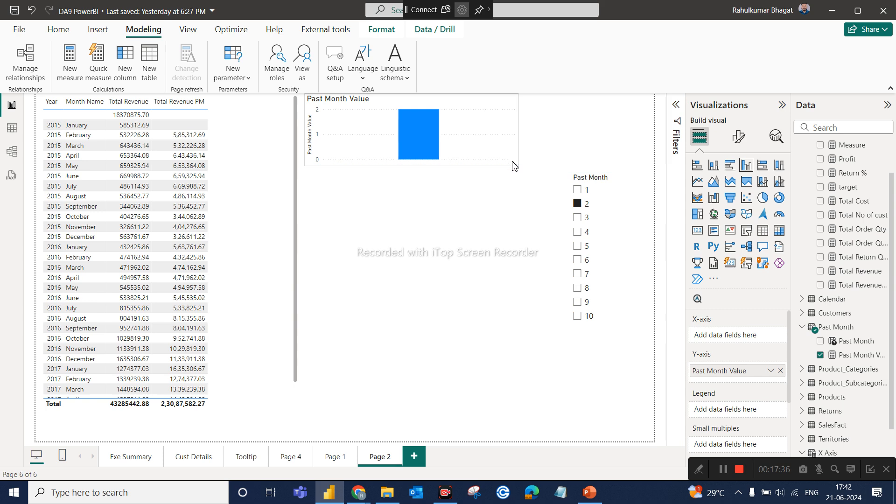
pyautogui.click(697, 230)
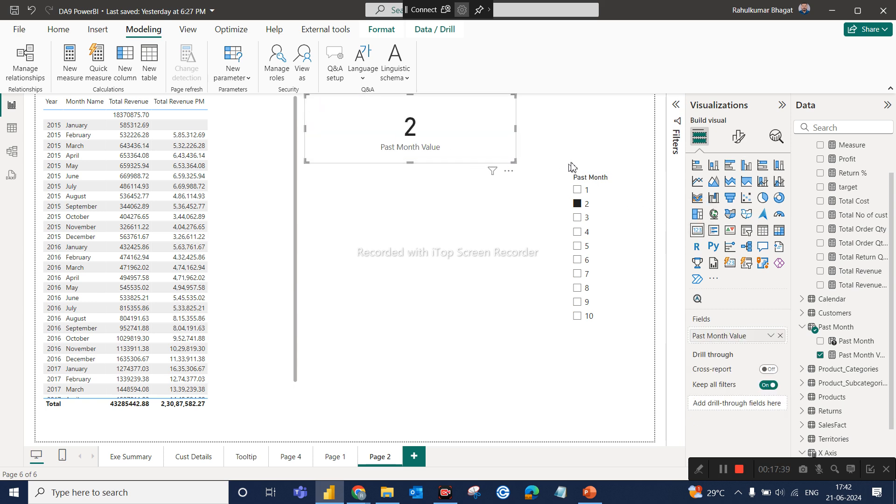
# Try values 1 and 4 in the Past Month slicer against the card, and display the Past Month Value measure's formula.
pyautogui.click(583, 192)
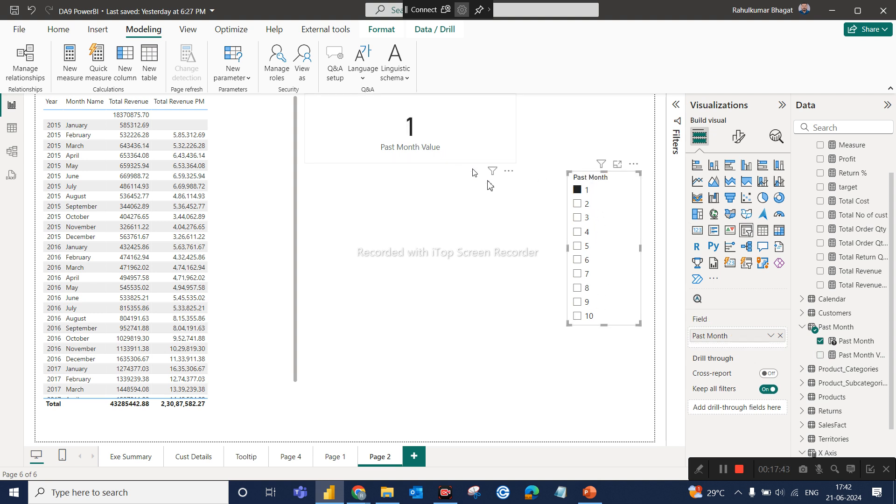
pyautogui.click(587, 232)
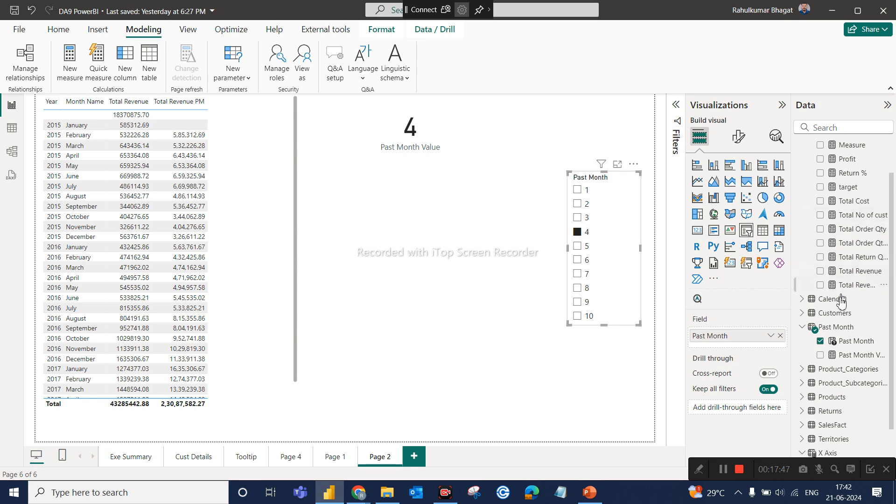
pyautogui.click(845, 357)
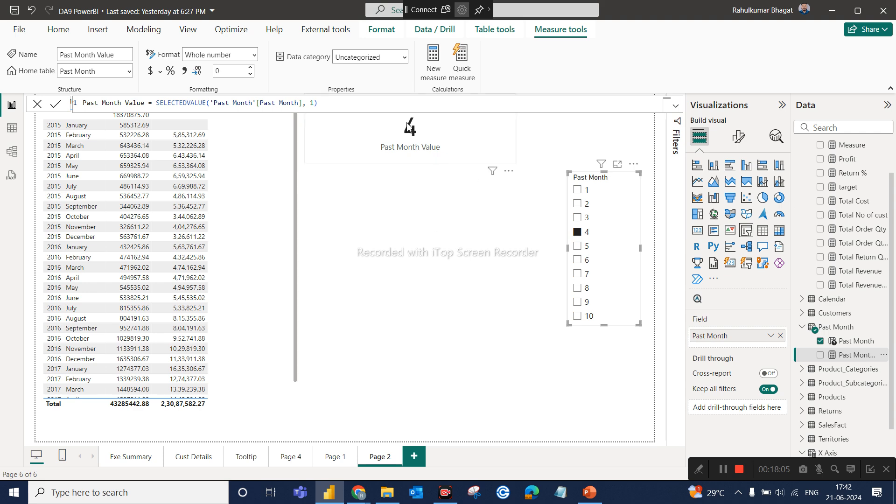
# Move the Past Month Value card slightly lower on the page and review the Past Month Value and Total Revenue PM formulas.
pyautogui.moveTo(423, 132); pyautogui.dragTo(427, 190)
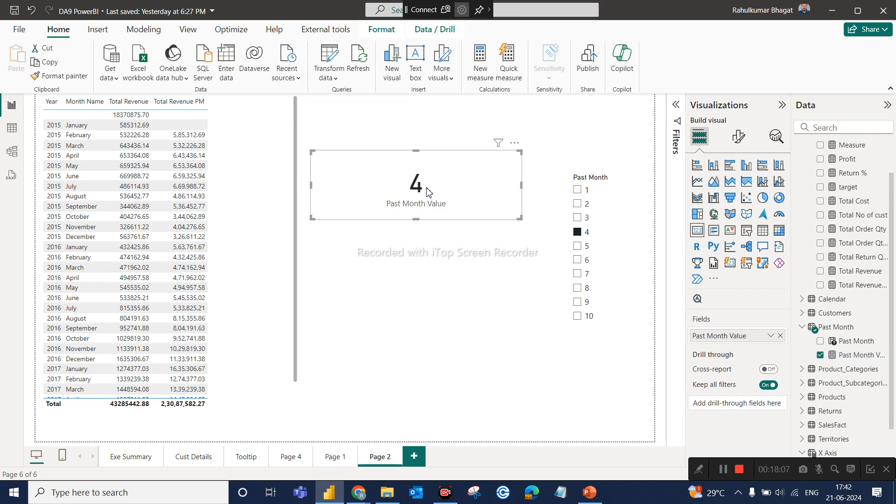
pyautogui.click(859, 356)
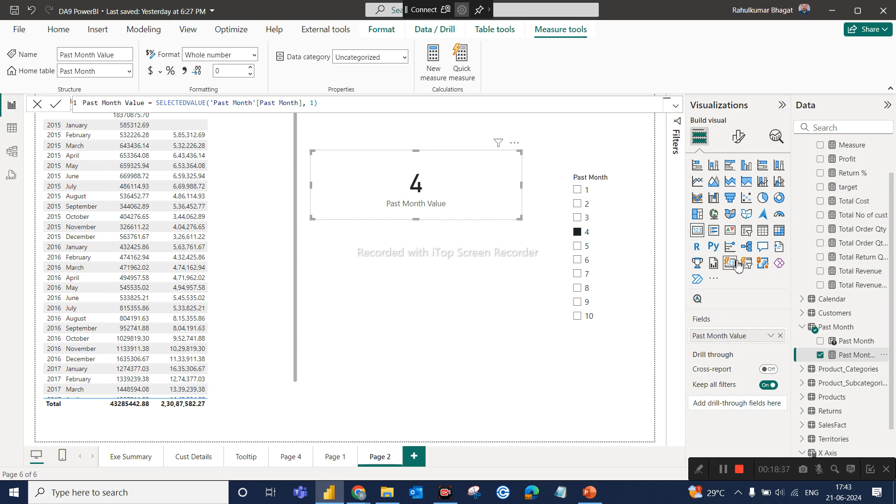
pyautogui.click(859, 287)
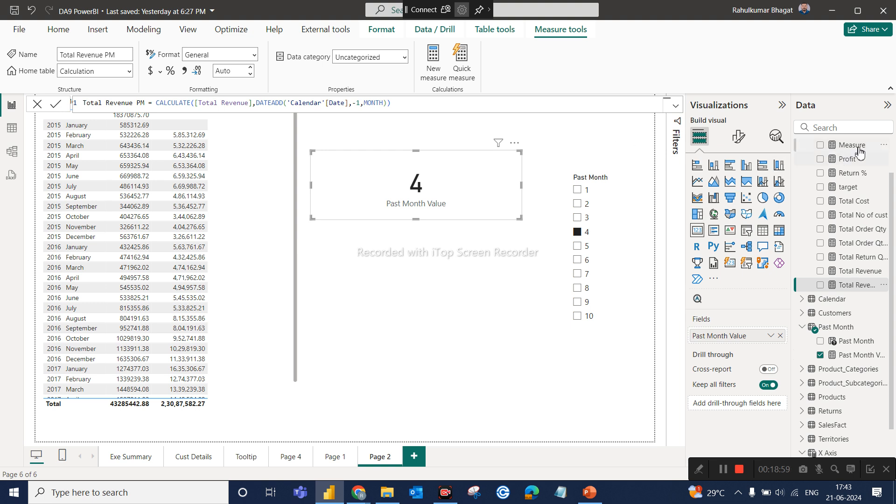
# Copy the Total Revenue PM measure's full formula into a new measure in the Calculation table.
pyautogui.scroll(2, 857, 182)
pyautogui.scroll(1, 857, 183)
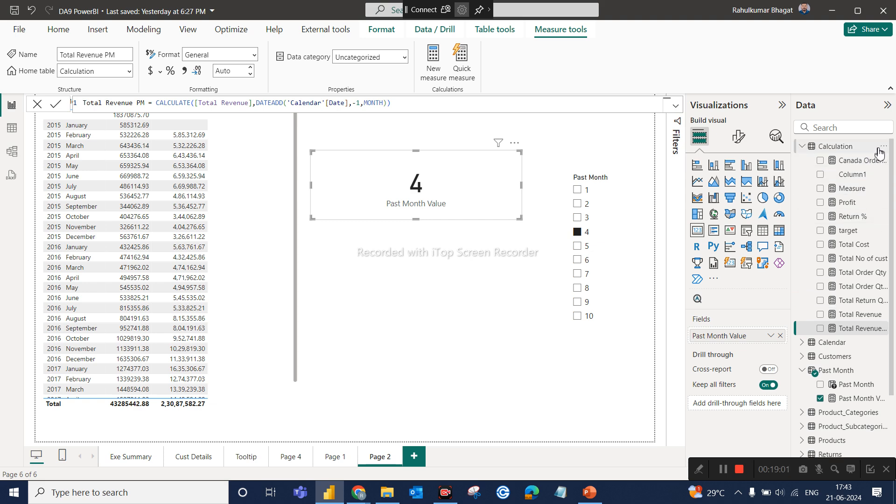
pyautogui.click(879, 153)
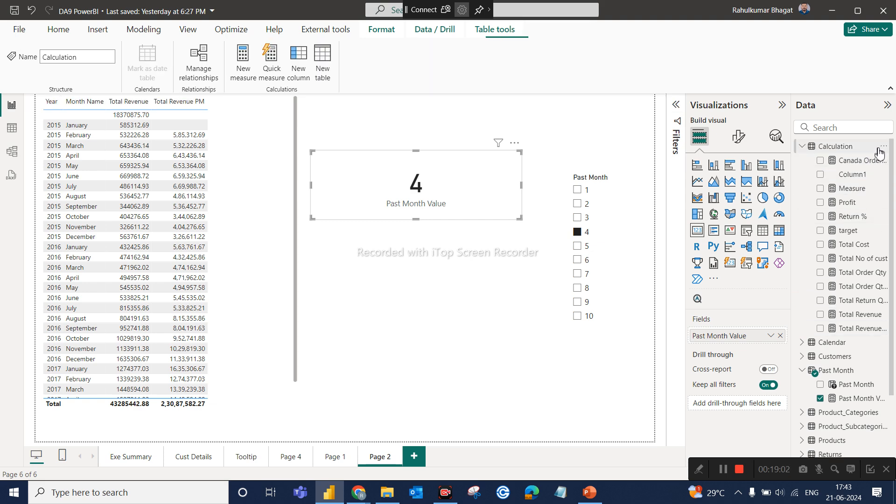
pyautogui.click(856, 329)
pyautogui.click(397, 104)
pyautogui.moveTo(397, 104); pyautogui.dragTo(42, 112)
pyautogui.hotkey('ctrl', 'c')
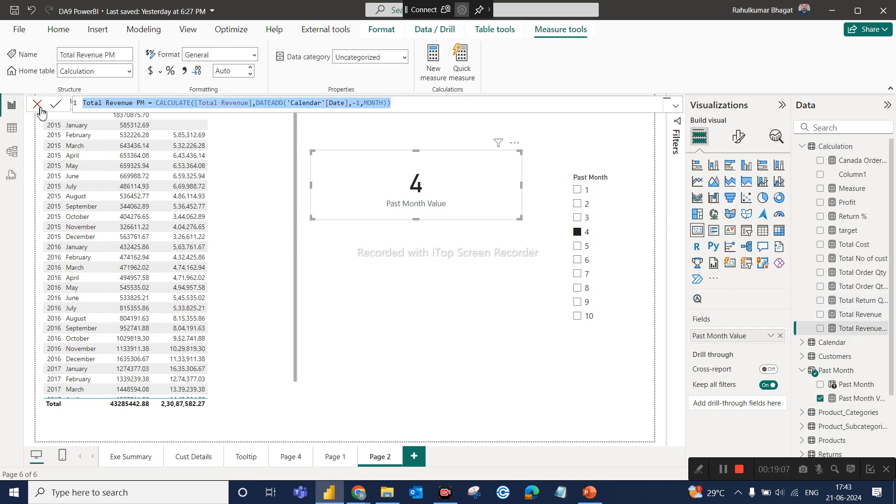
pyautogui.click(880, 149)
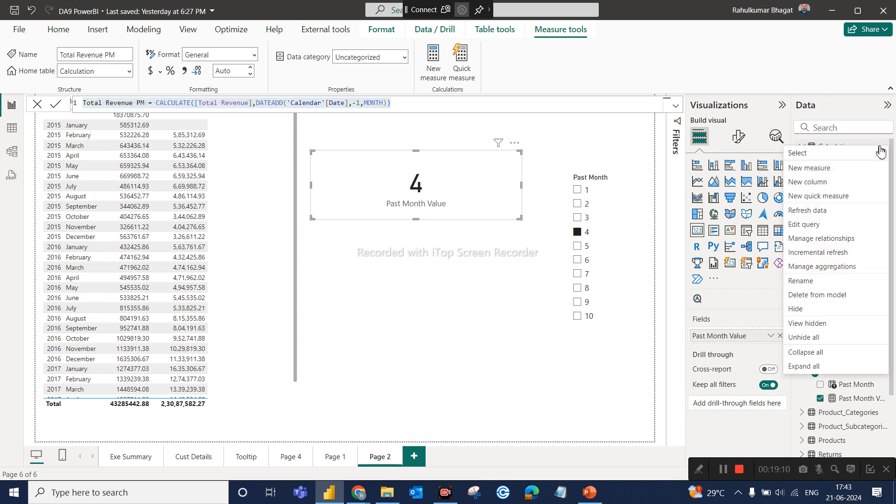
pyautogui.click(823, 171)
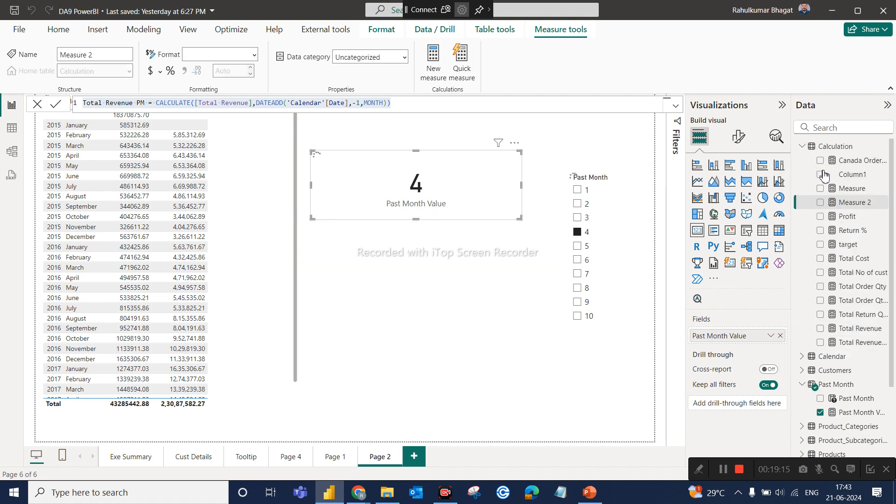
pyautogui.hotkey('ctrl', 'v')
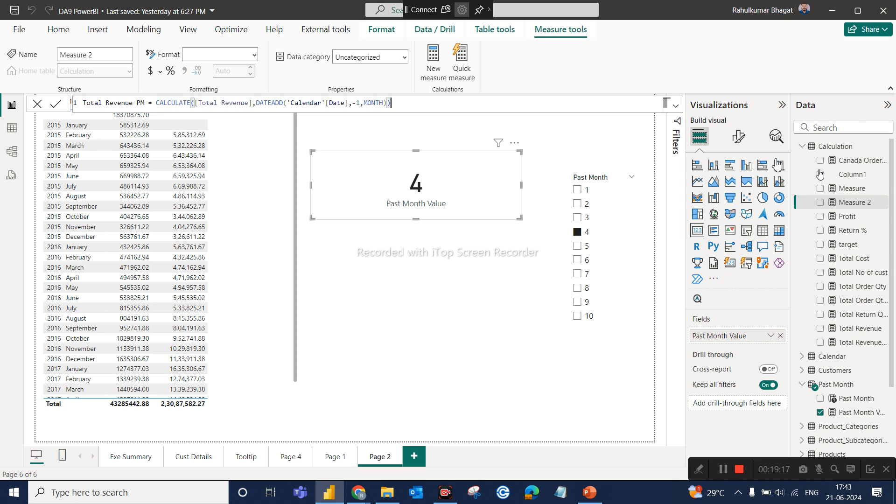
# Rename the new measure in its formula as "Total Revenue past month".
pyautogui.click(148, 103)
pyautogui.press('BackSpace')
pyautogui.press('BackSpace')
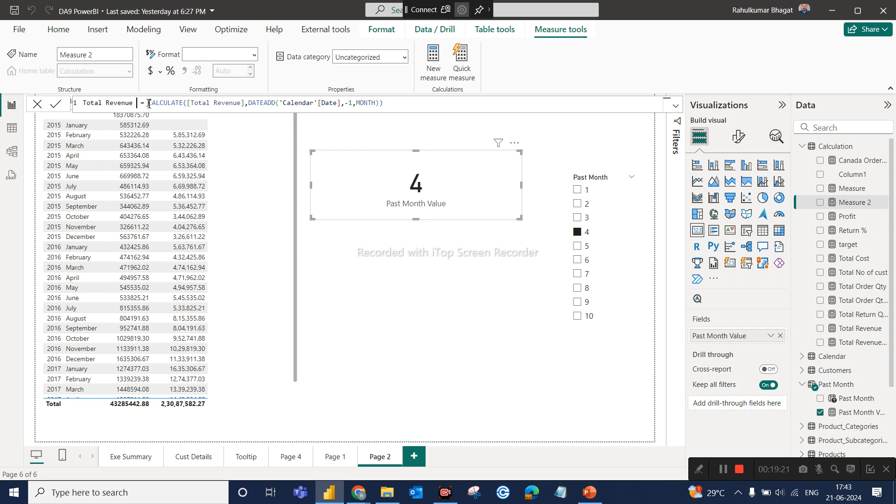
pyautogui.write('past month')
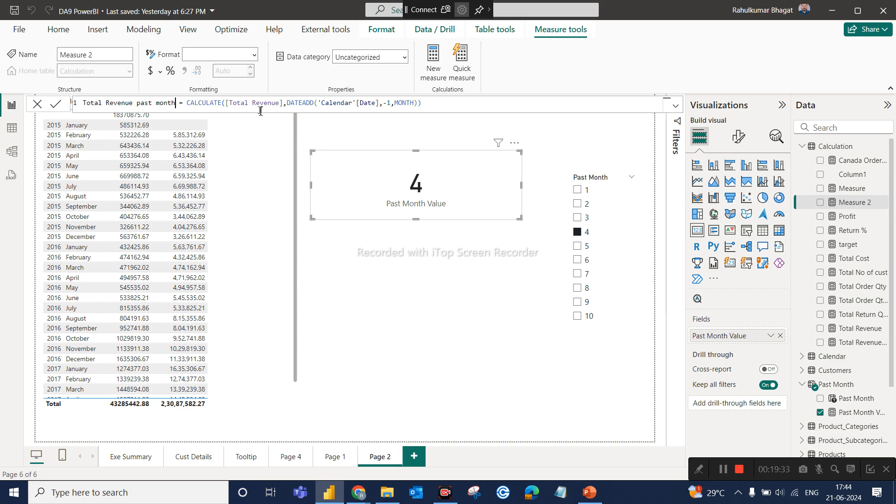
# Split the new measure's formula over three lines, breaking before DATEADD and before MONTH.
pyautogui.doubleClick(289, 105)
pyautogui.hotkey('shift', 'Return')
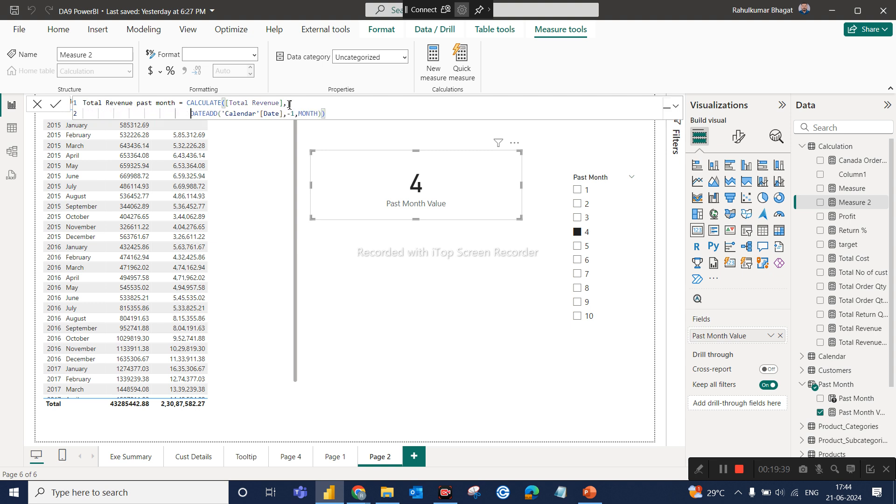
pyautogui.click(296, 114)
pyautogui.doubleClick(296, 113)
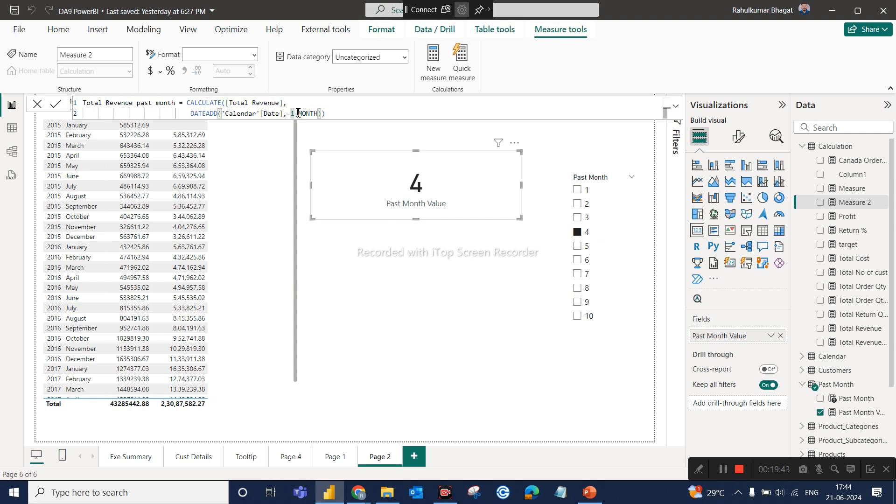
pyautogui.doubleClick(299, 113)
pyautogui.hotkey('shift', 'Return')
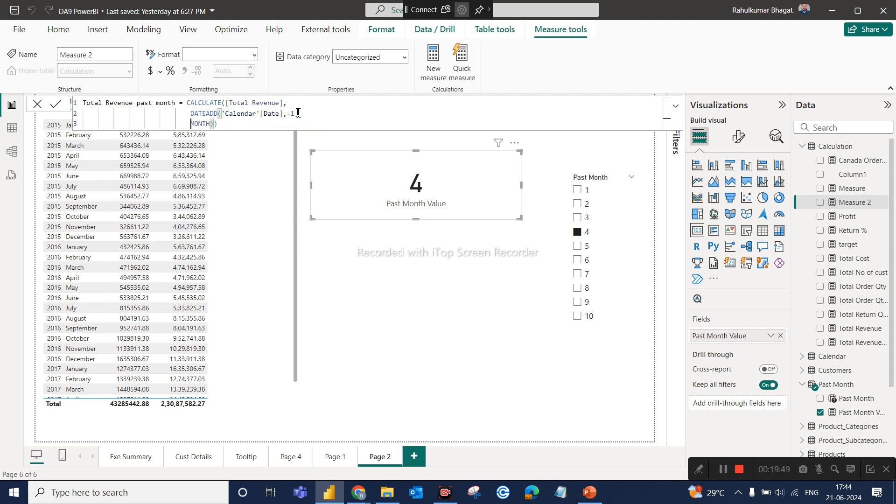
# Replace the 1 in the DATEADD offset with 'Past Month'[Past Month Value], keeping the minus sign, and commit the measure.
pyautogui.click(321, 115)
pyautogui.write(',')
pyautogui.press('BackSpace')
pyautogui.doubleClick(294, 116)
pyautogui.press('BackSpace')
pyautogui.write('pas')
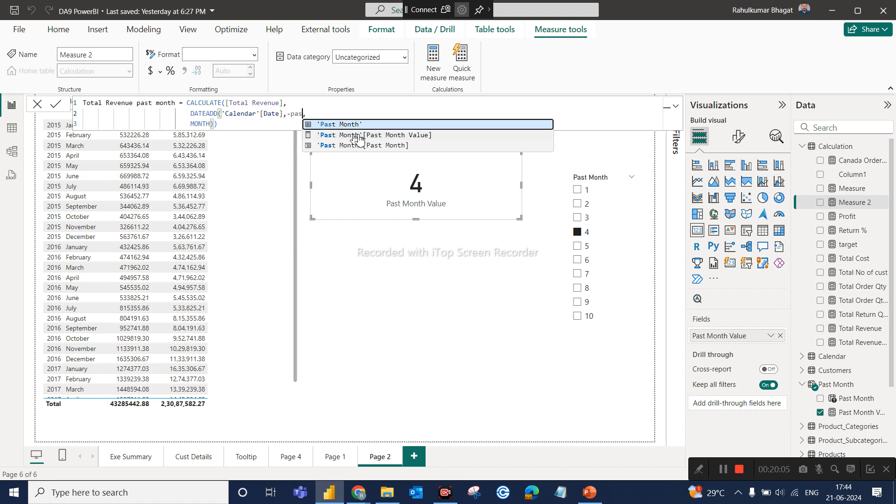
pyautogui.click(394, 135)
pyautogui.click(394, 135)
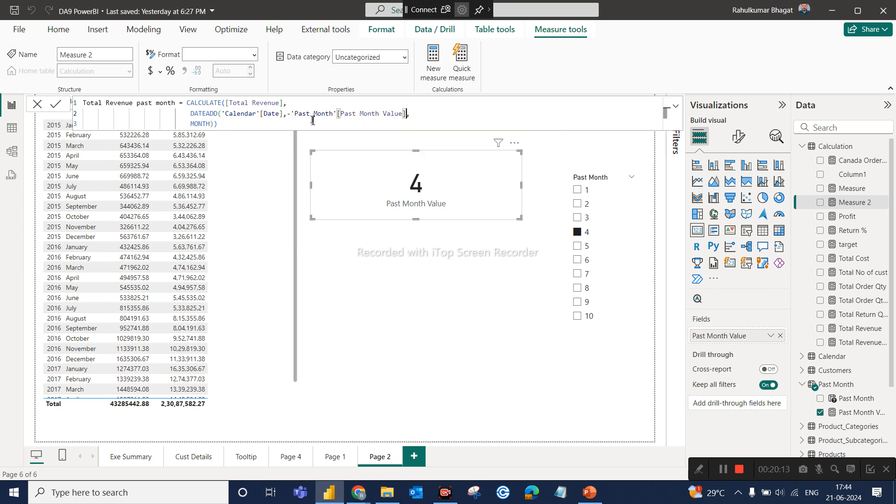
pyautogui.click(274, 123)
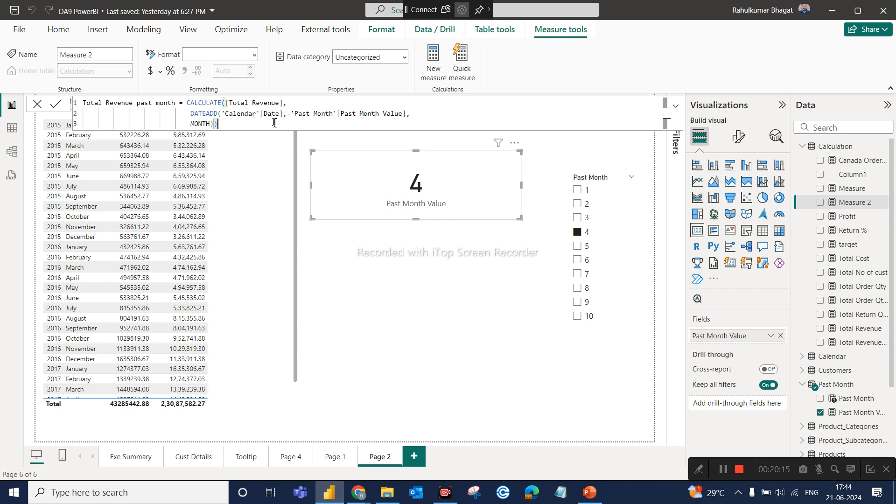
pyautogui.press('Return')
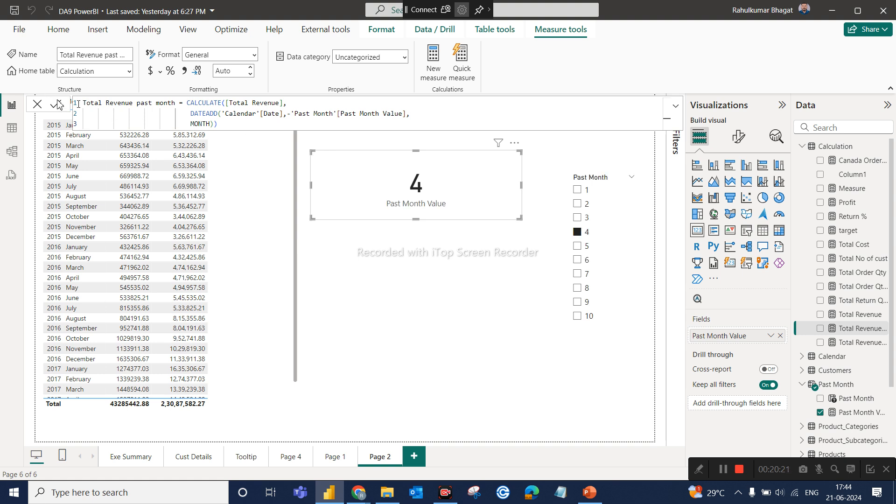
pyautogui.click(37, 106)
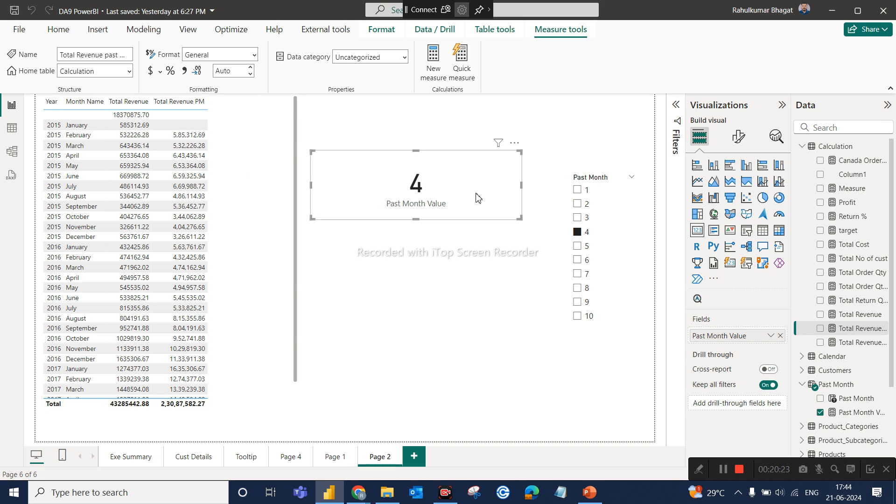
# Set the Past Month slicer to 1, add Total Revenue past month to the revenue table, and enlarge the table slightly.
pyautogui.click(581, 190)
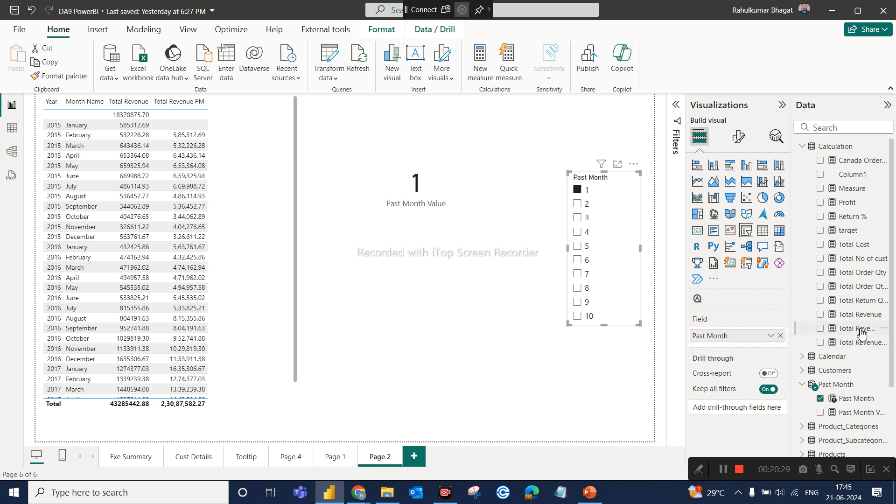
pyautogui.moveTo(860, 332); pyautogui.dragTo(267, 219)
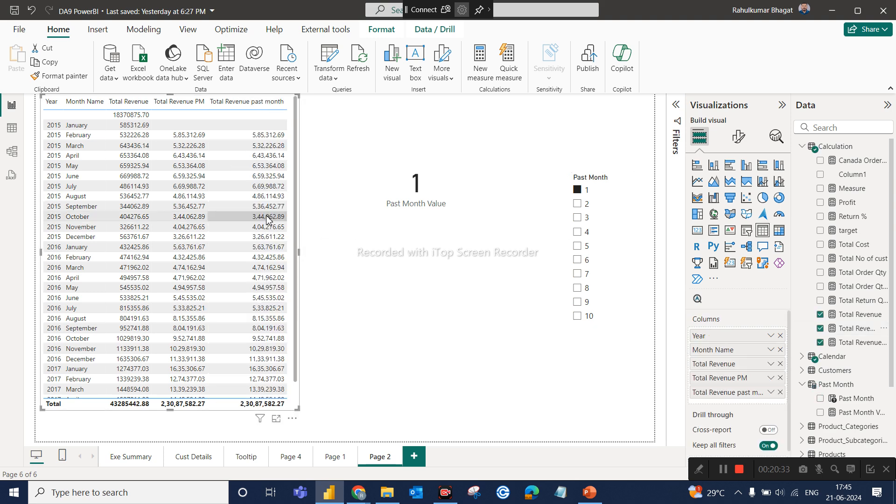
pyautogui.moveTo(297, 409); pyautogui.dragTo(331, 421)
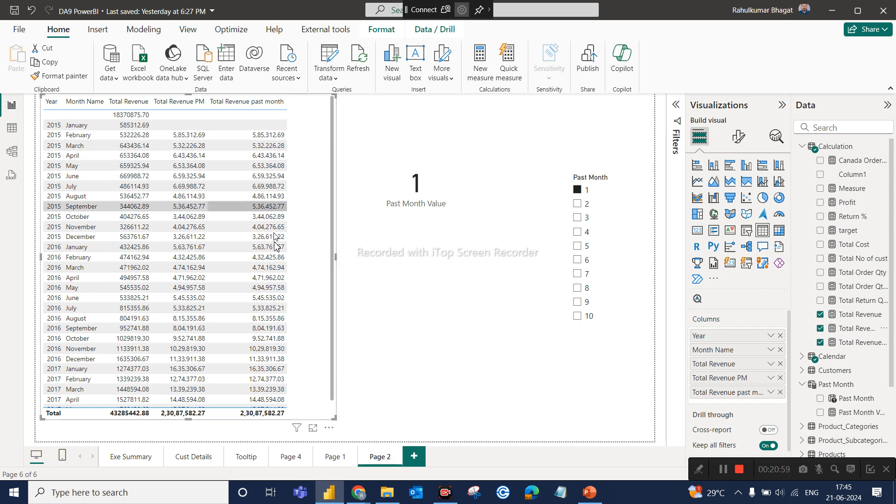
# Test the Total Revenue past month column by selecting 2, 3, 4 and 10 in the Past Month slicer.
pyautogui.click(577, 203)
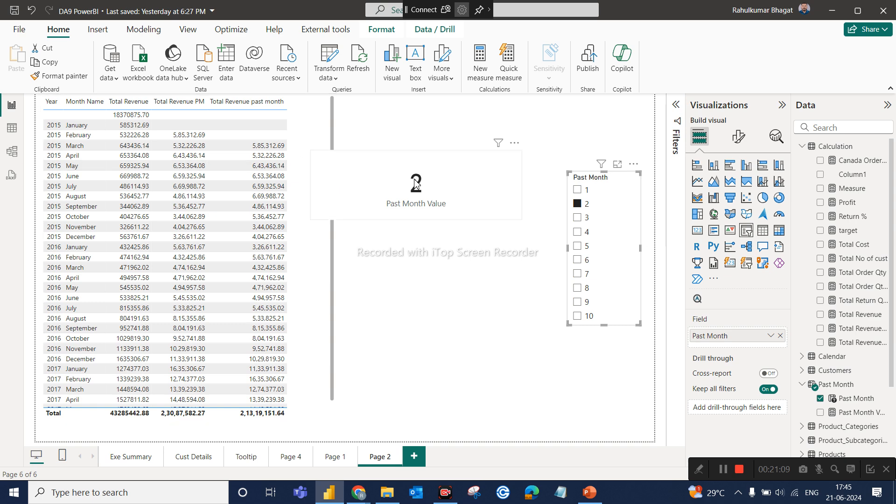
pyautogui.click(579, 219)
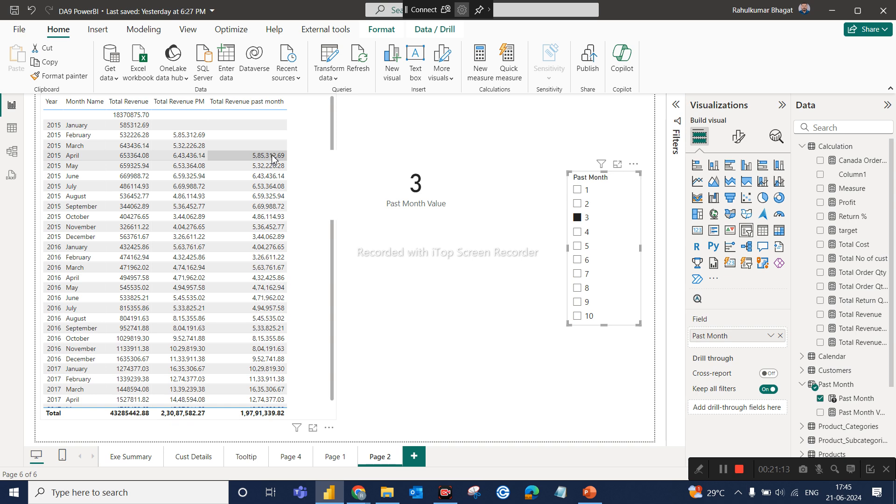
pyautogui.click(581, 235)
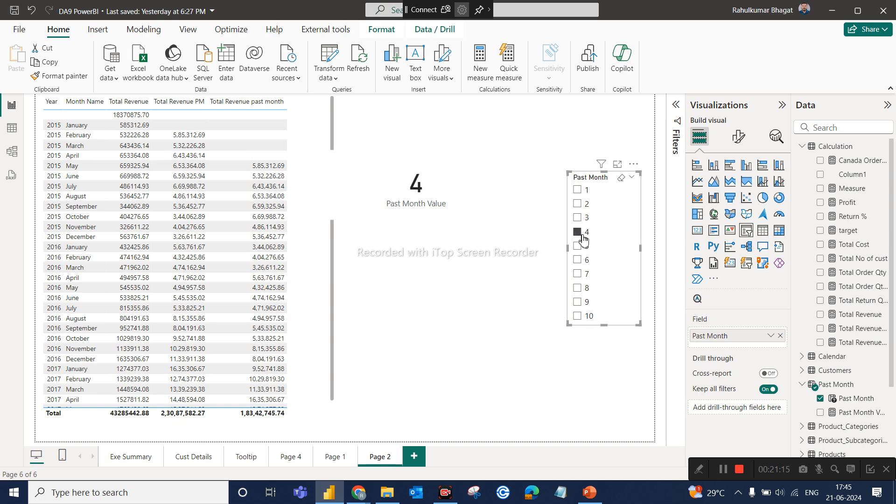
pyautogui.click(587, 316)
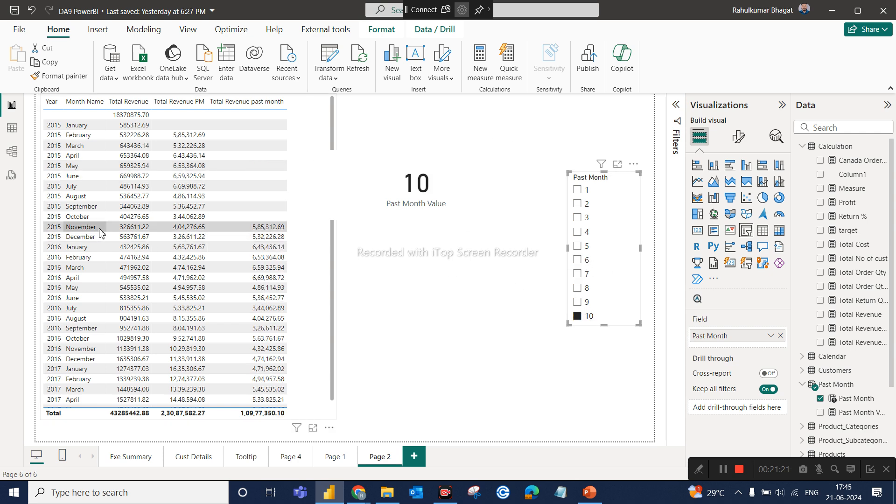
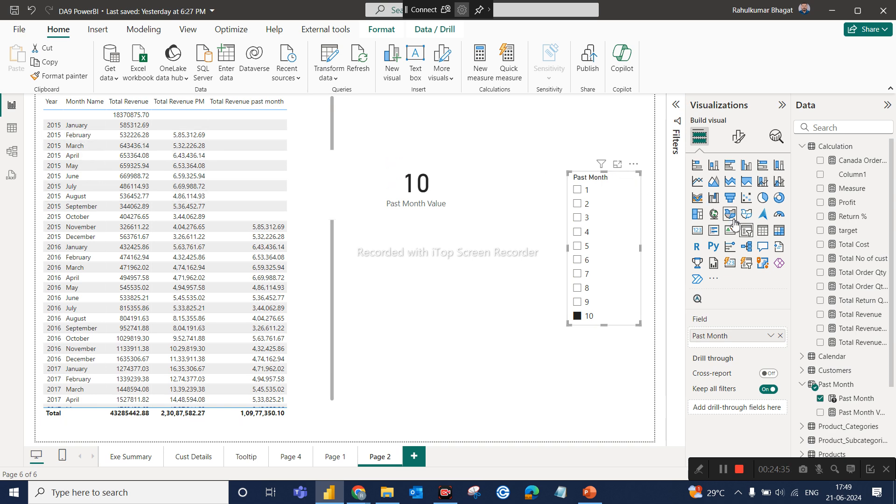
# Convert the Past Month slicer into a matrix visual and check its row, column and value wells.
pyautogui.click(778, 232)
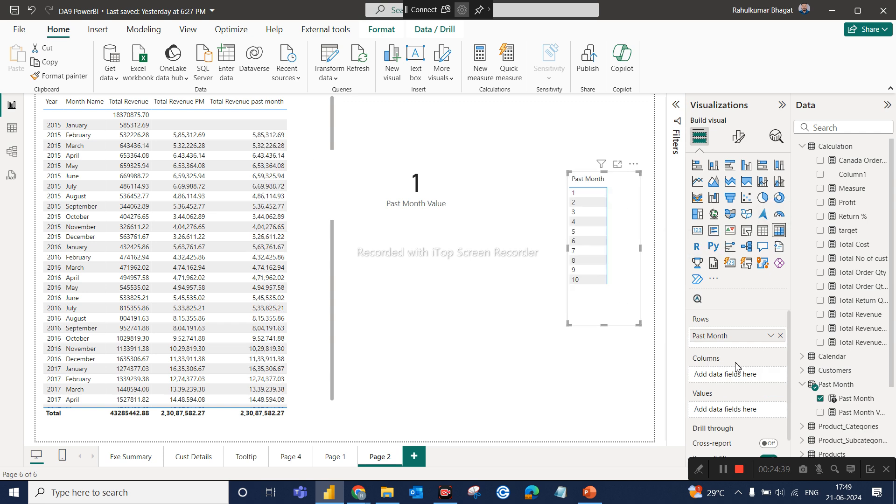
pyautogui.scroll(-1, 736, 364)
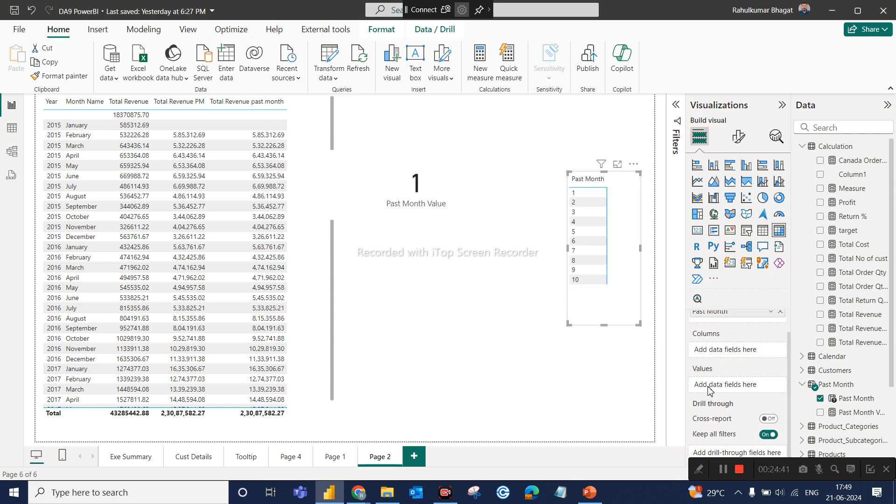
pyautogui.scroll(1, 707, 389)
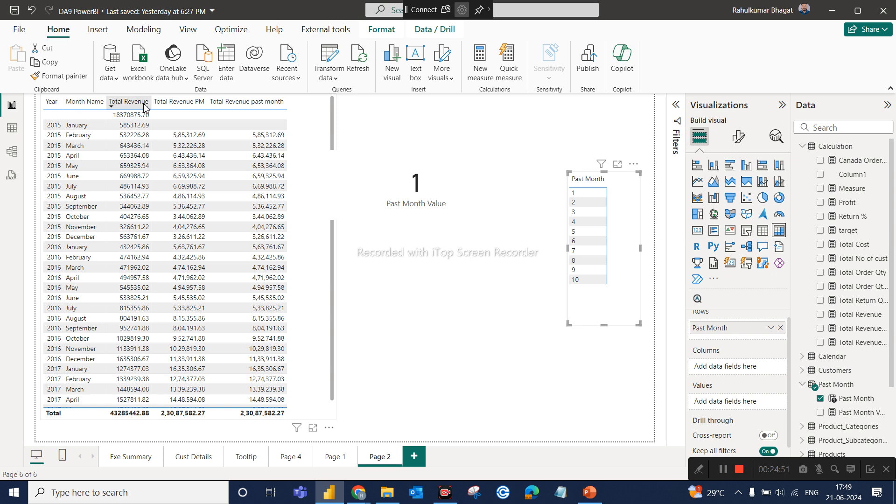
# Add a separate empty matrix visual to Page 2.
pyautogui.click(189, 111)
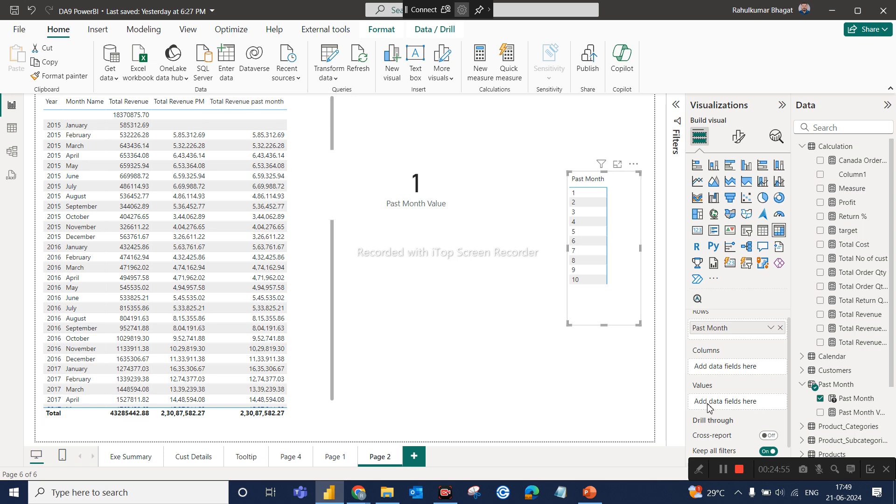
pyautogui.click(503, 304)
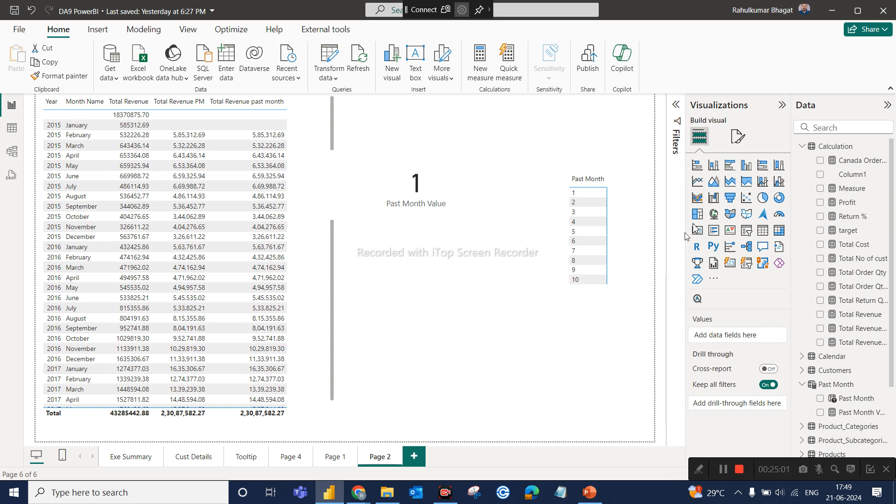
pyautogui.click(778, 233)
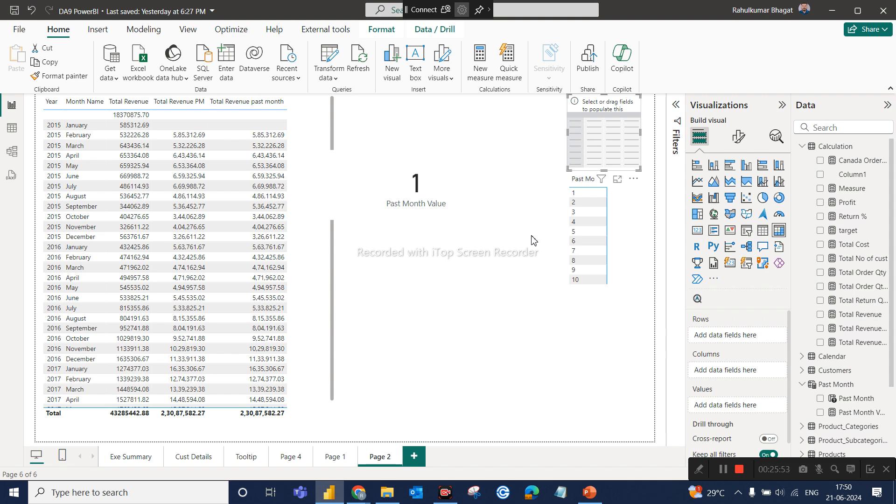
# Switch to Chrome, load app.powerbi.com in a new browser tab and pick the first signed-in account.
pyautogui.moveTo(355, 502)
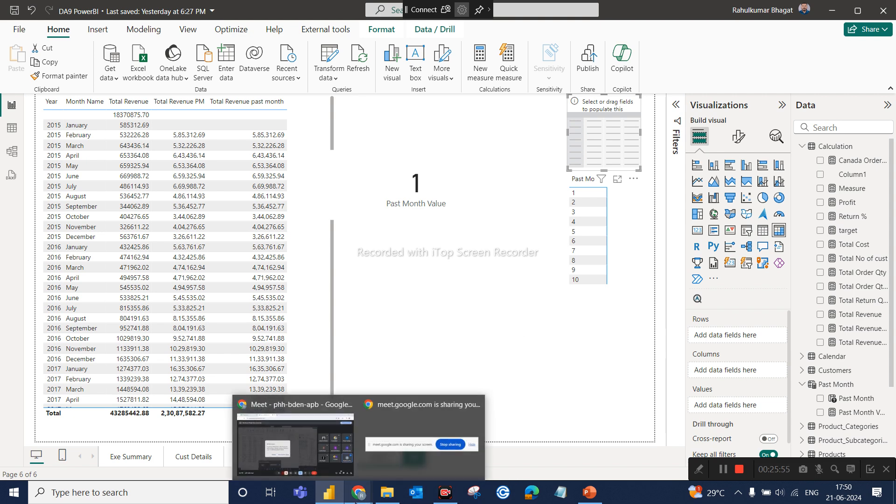
pyautogui.click(295, 441)
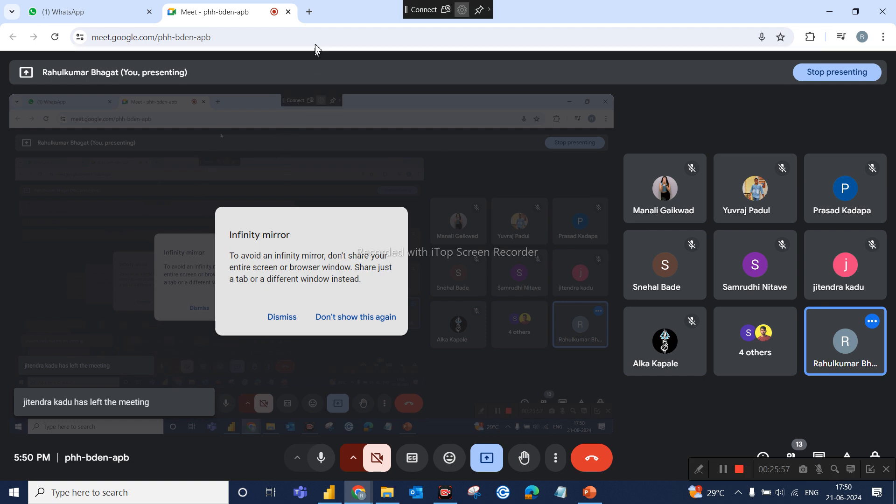
pyautogui.click(309, 13)
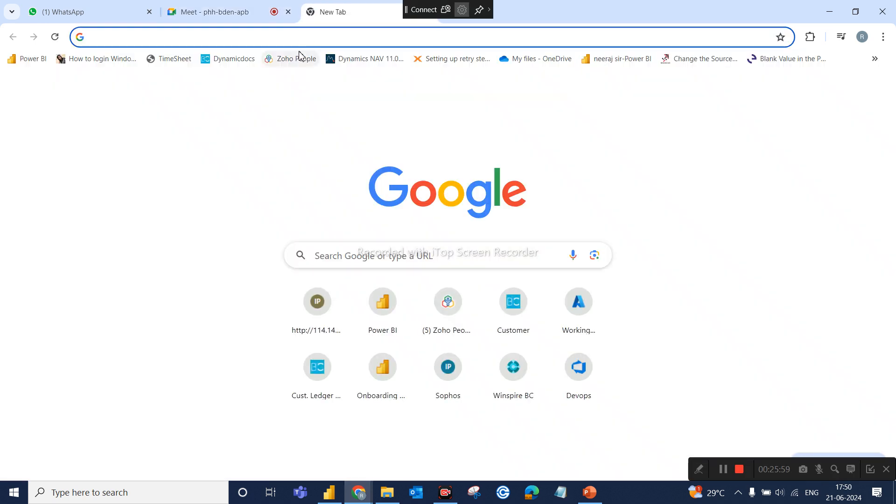
pyautogui.click(300, 38)
pyautogui.write('ap')
pyautogui.press('Return')
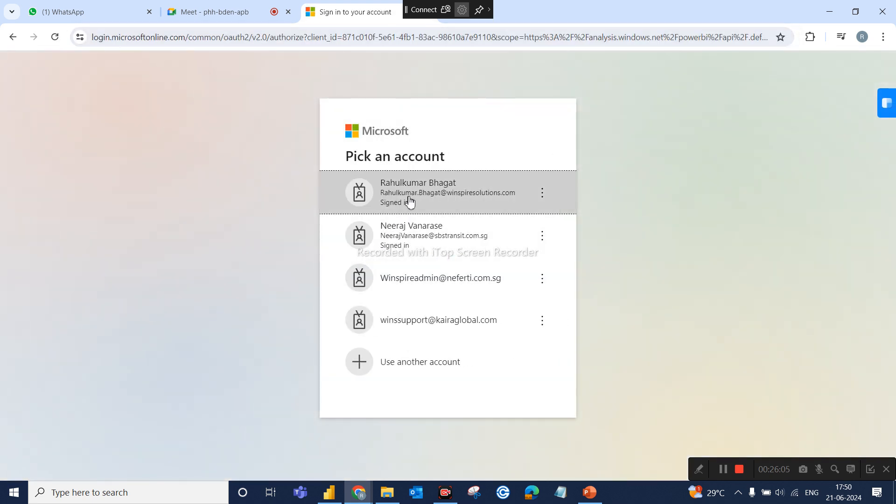
pyautogui.click(409, 201)
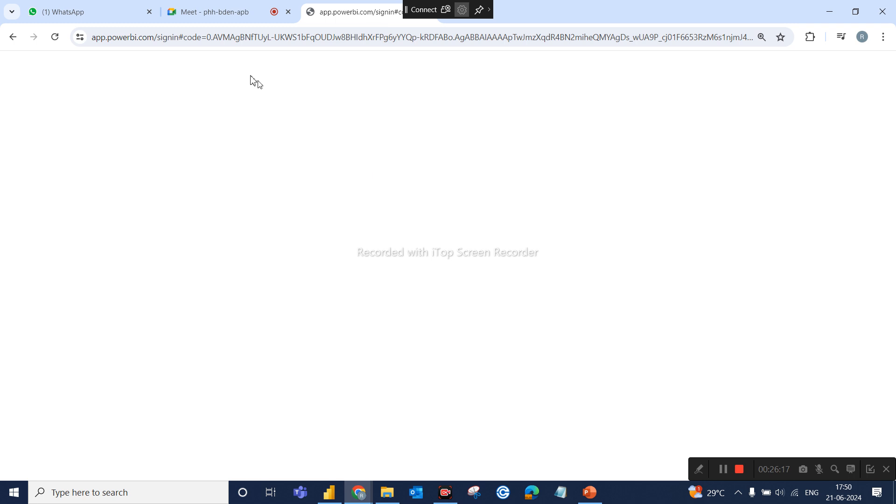
# Replace the sign-in address of the blank page with app.powerbi.com, load it and pick the first signed-in account.
pyautogui.click(143, 33)
pyautogui.click(143, 32)
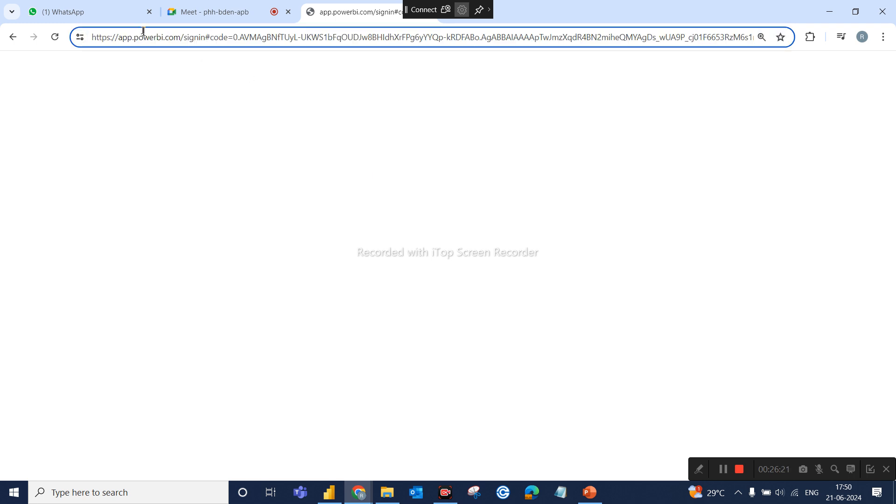
pyautogui.doubleClick(226, 37)
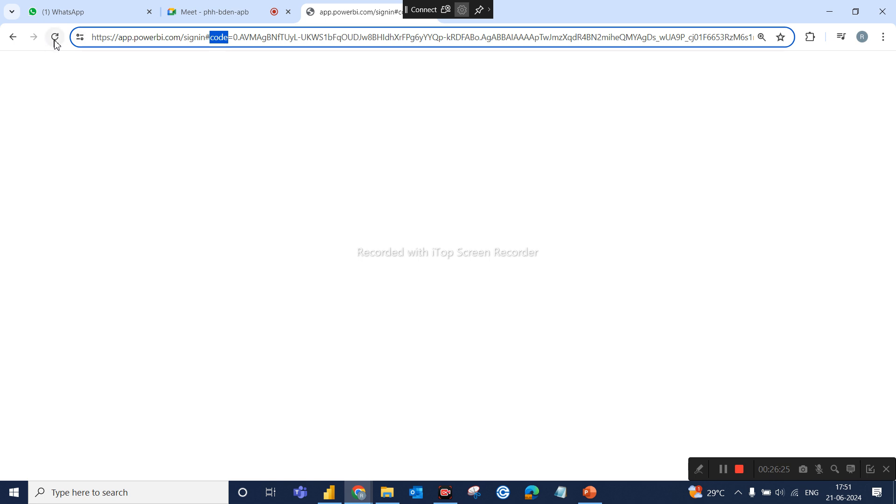
pyautogui.doubleClick(148, 37)
pyautogui.click(148, 38)
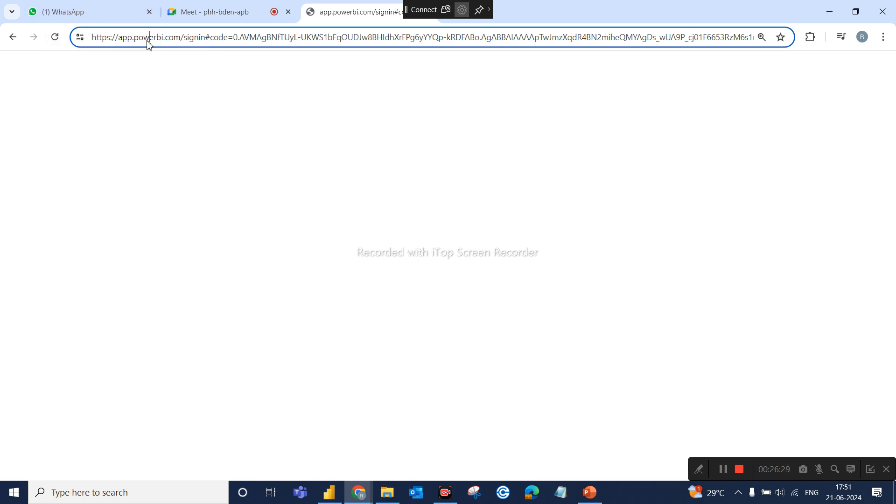
pyautogui.tripleClick(198, 37)
pyautogui.click(199, 38)
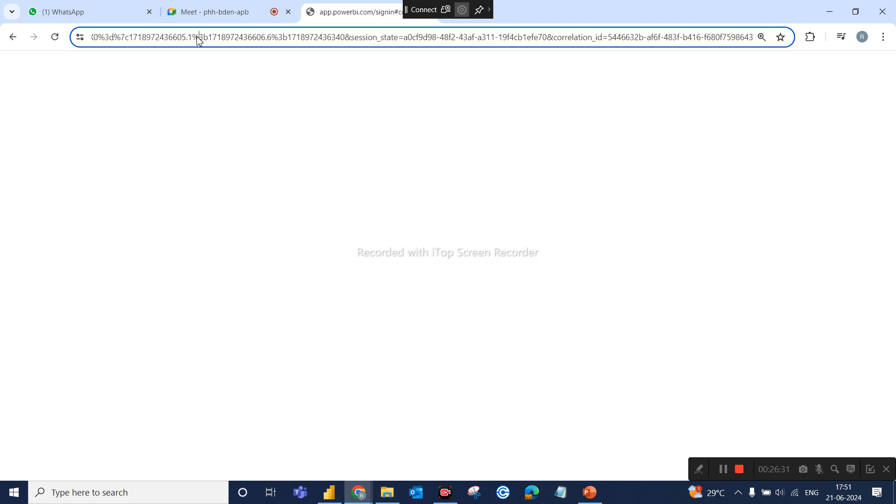
pyautogui.doubleClick(198, 37)
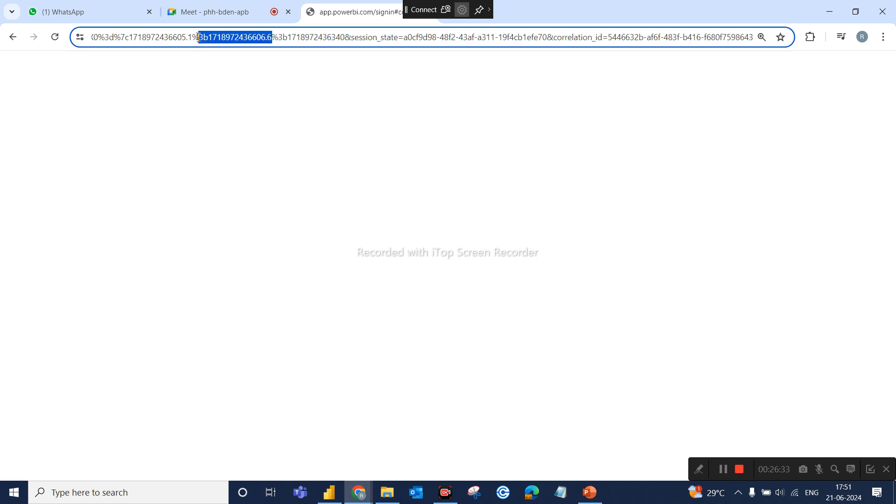
pyautogui.tripleClick(199, 37)
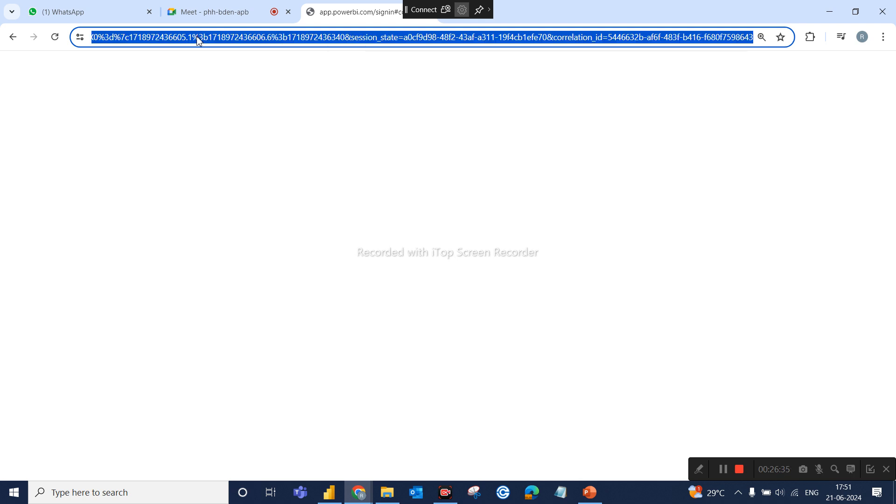
pyautogui.press('BackSpace')
pyautogui.write('app')
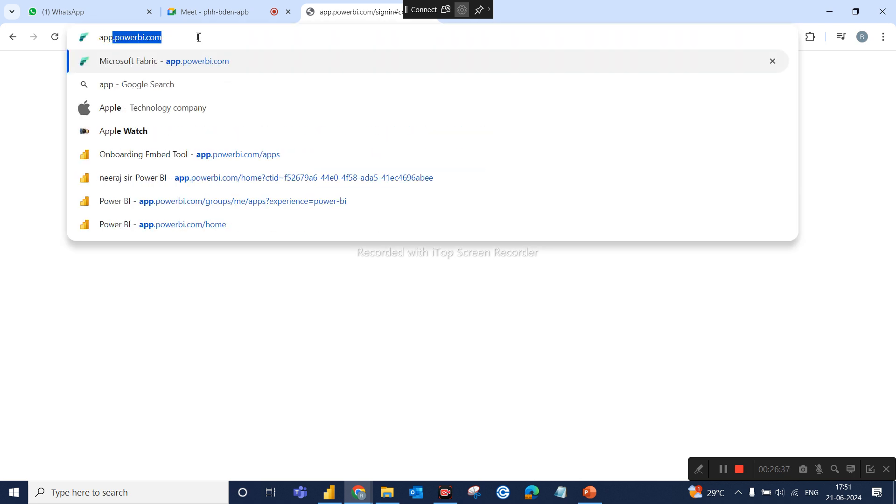
pyautogui.press('Return')
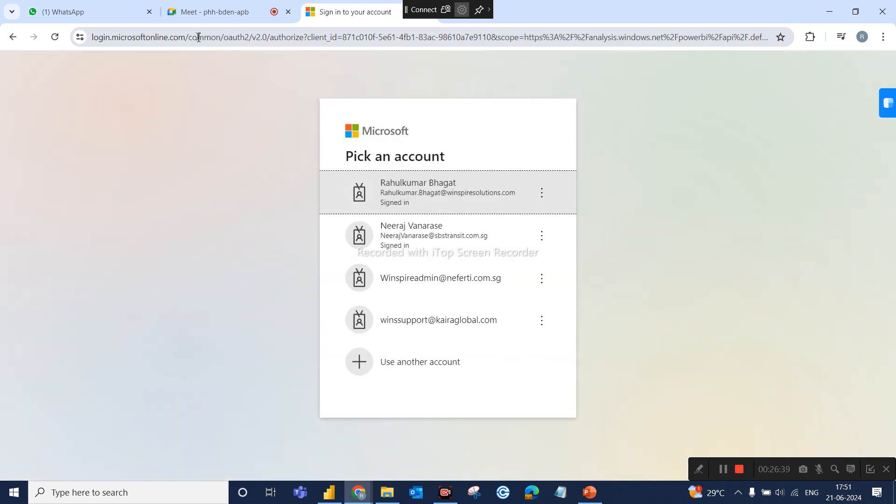
pyautogui.click(415, 207)
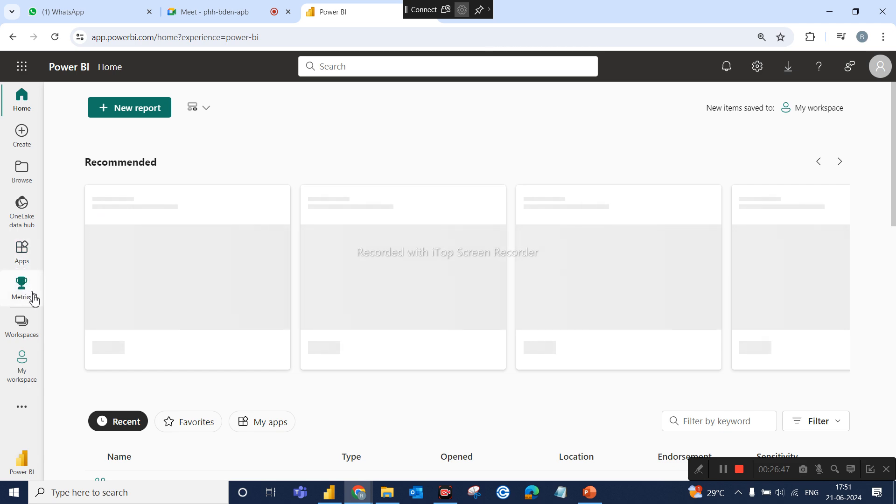
# Go to the Pre-Sales workspace and open the SALES DASHBOARD report.
pyautogui.click(31, 332)
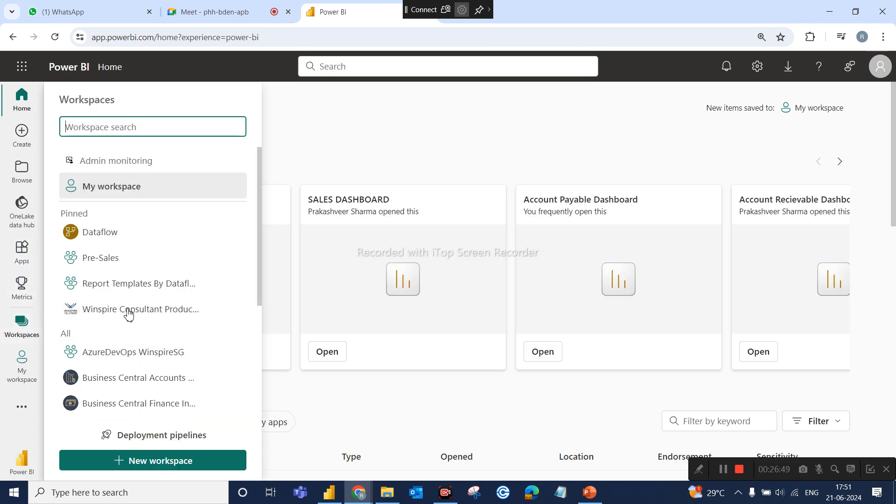
pyautogui.click(121, 267)
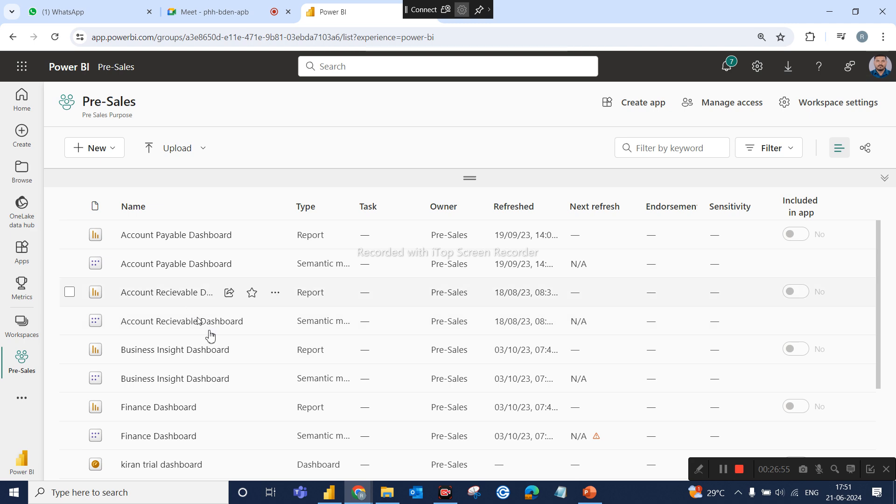
pyautogui.scroll(-3, 230, 376)
pyautogui.scroll(-1, 229, 379)
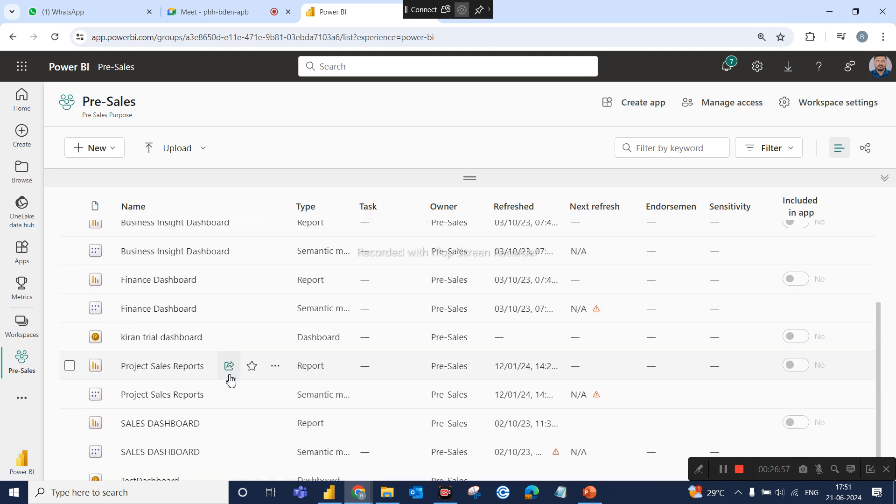
pyautogui.click(163, 425)
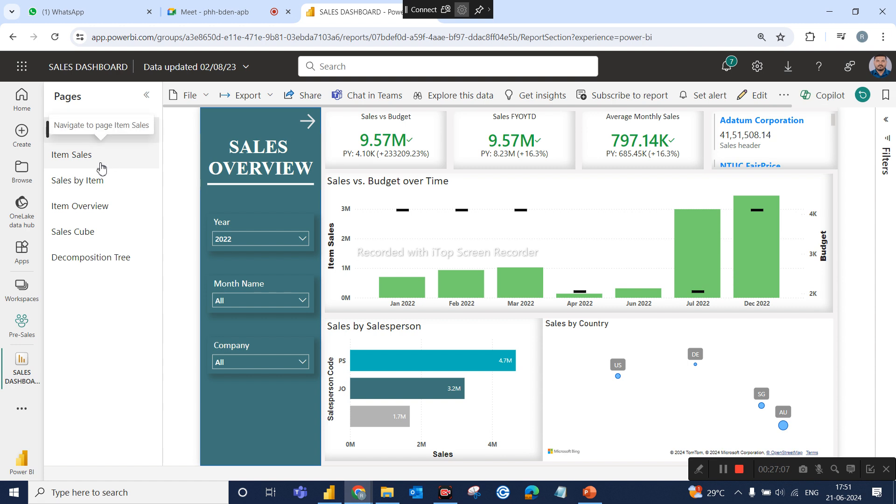
# Try the Sales Cube page's slicers with Quarter as the row, Account_Category as the column and Budget as the measure.
pyautogui.click(66, 232)
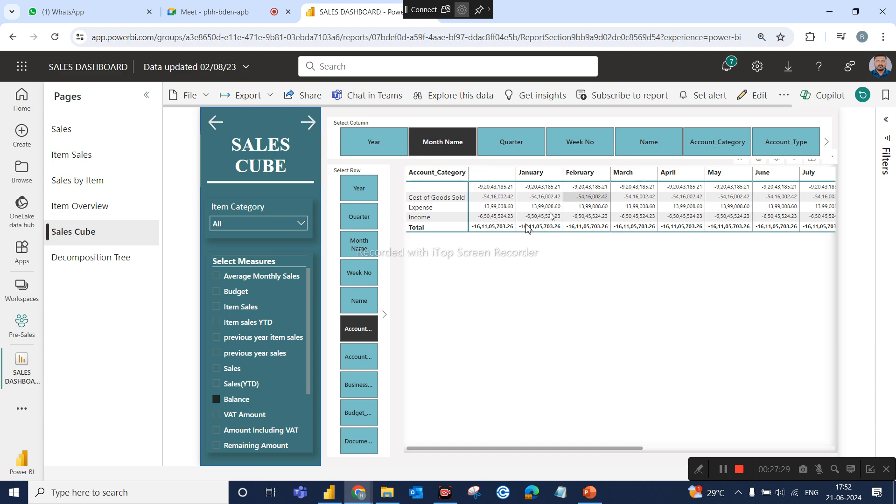
pyautogui.click(362, 223)
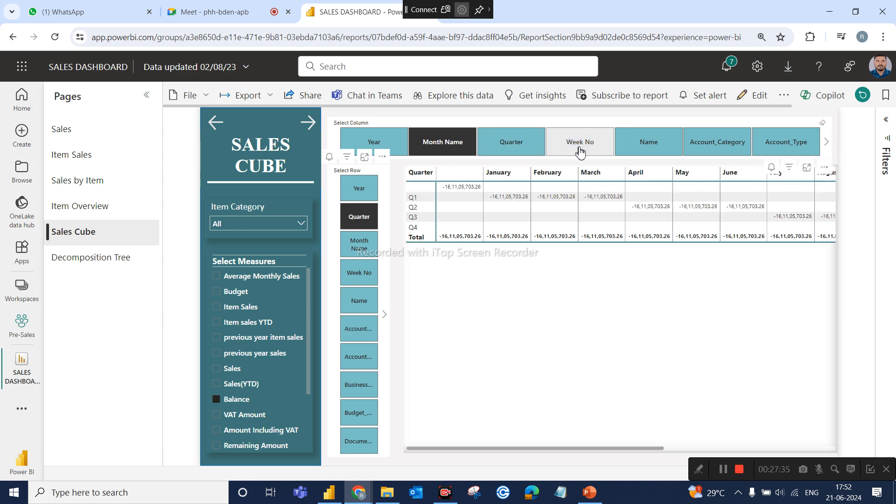
pyautogui.click(698, 148)
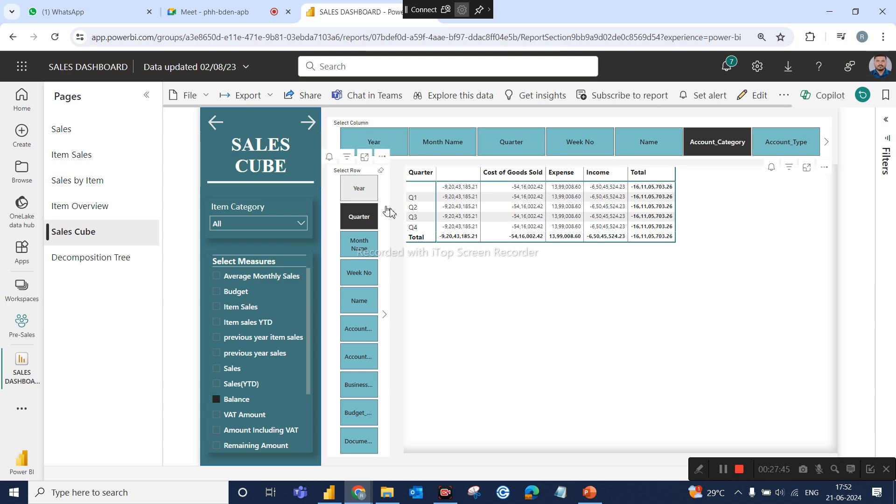
pyautogui.click(358, 225)
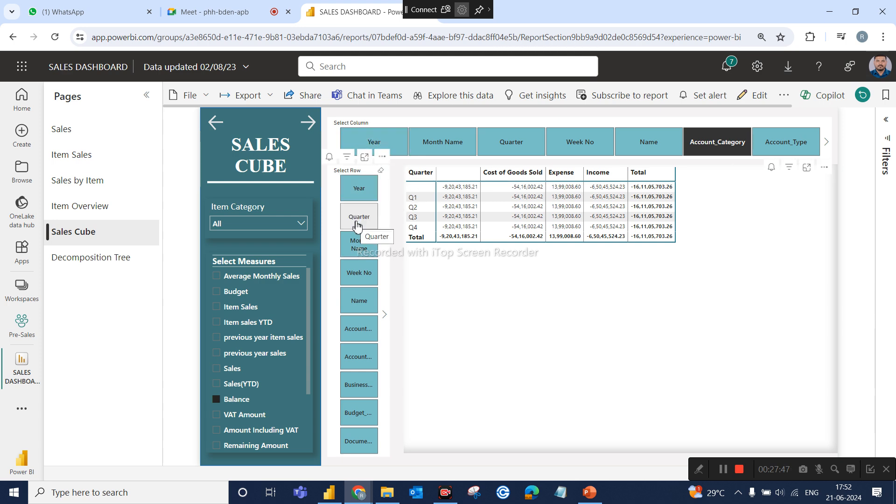
pyautogui.click(357, 224)
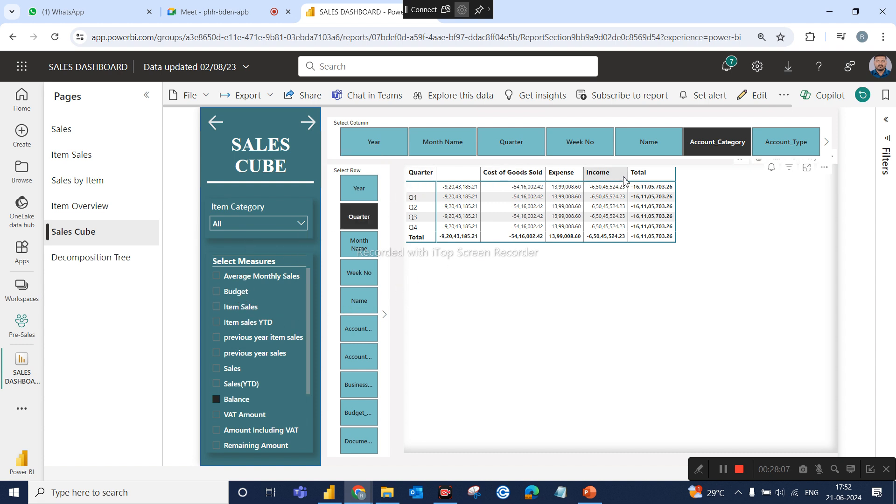
pyautogui.click(239, 294)
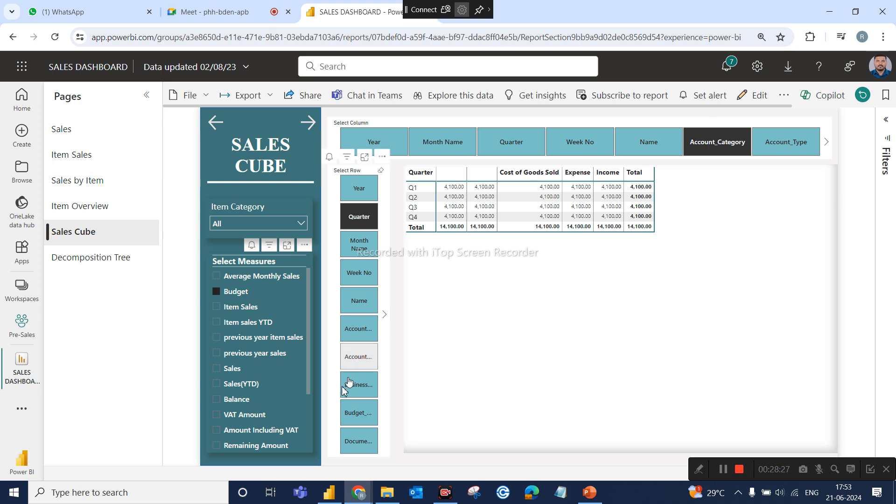
# Switch to the DA9 PowerBI report in Power BI Desktop.
pyautogui.click(329, 493)
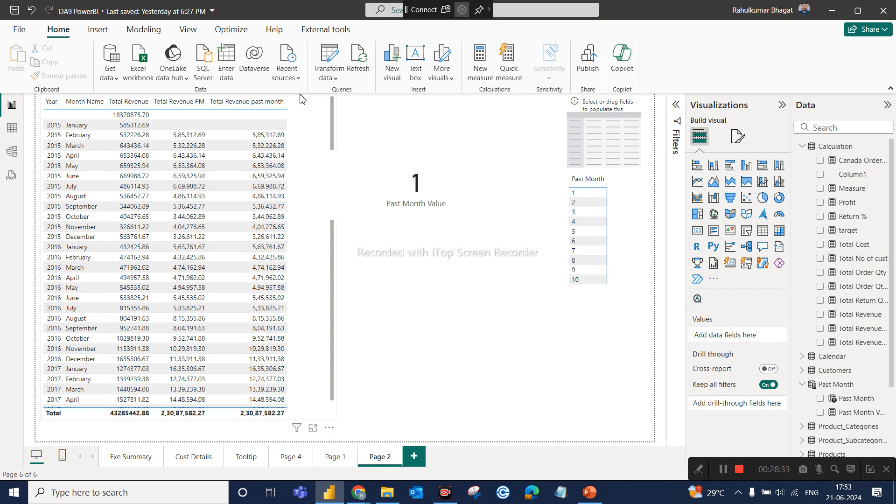
pyautogui.click(336, 79)
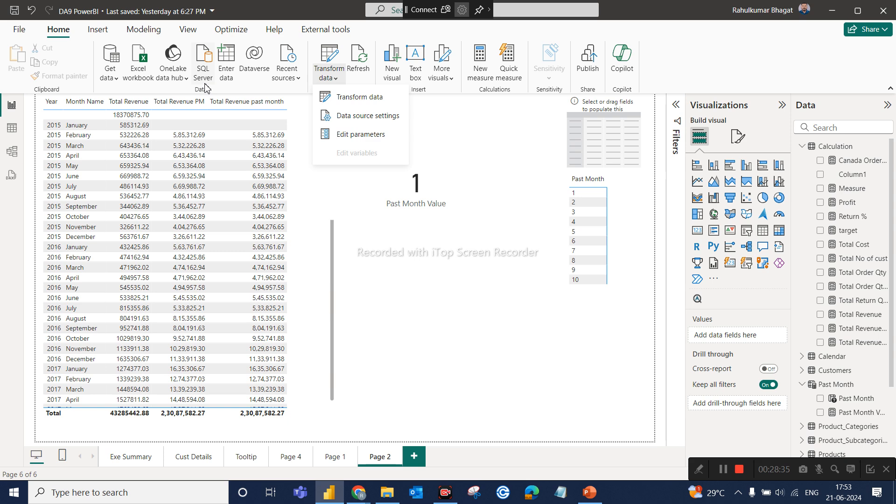
pyautogui.click(150, 31)
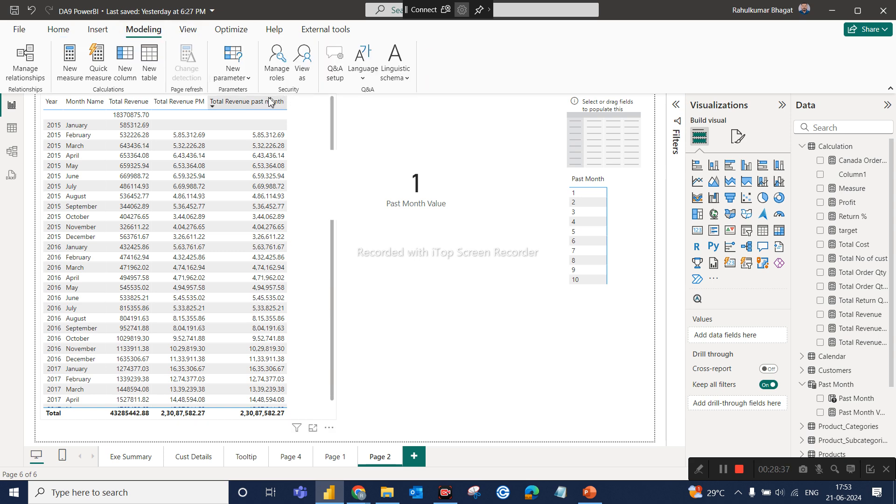
pyautogui.click(251, 82)
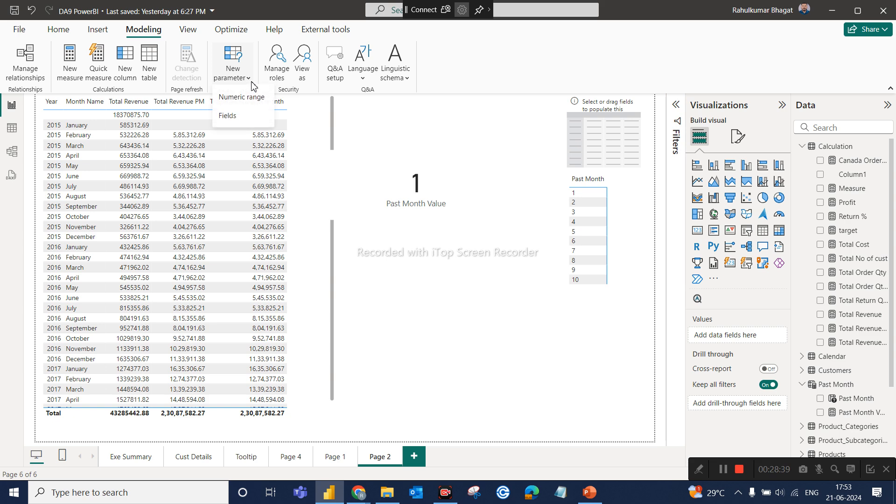
pyautogui.click(253, 120)
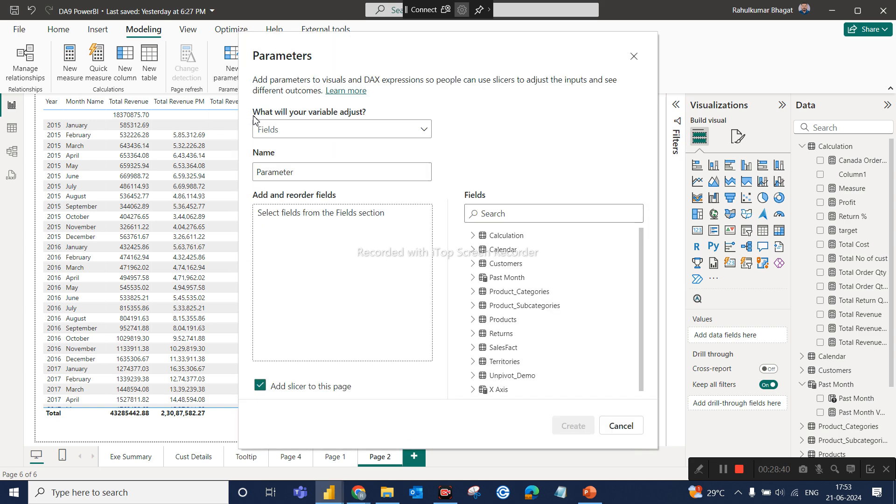
pyautogui.doubleClick(325, 176)
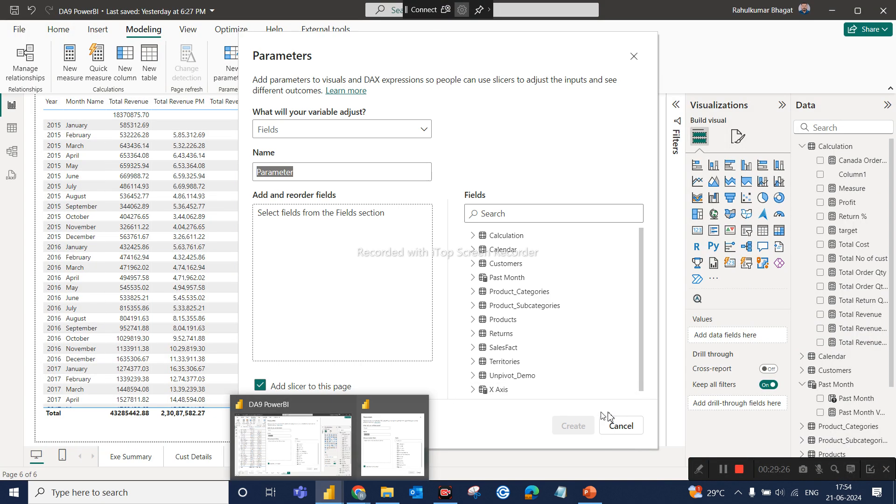
pyautogui.click(622, 424)
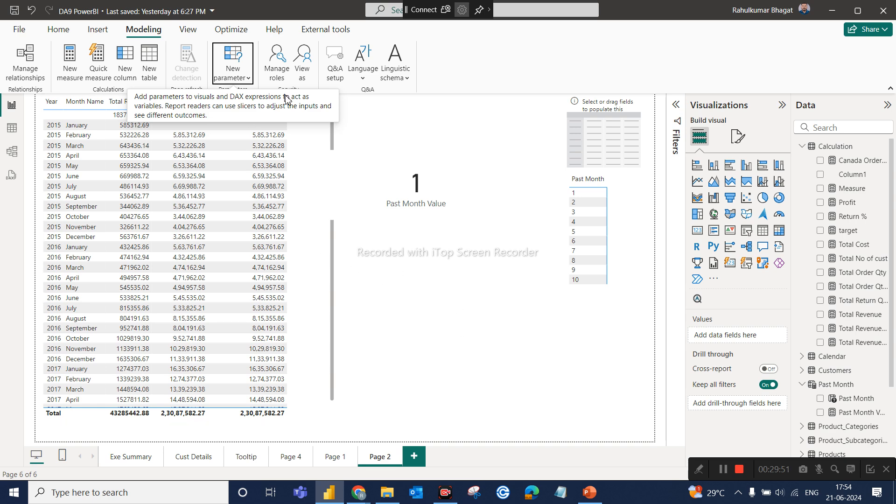
pyautogui.click(249, 78)
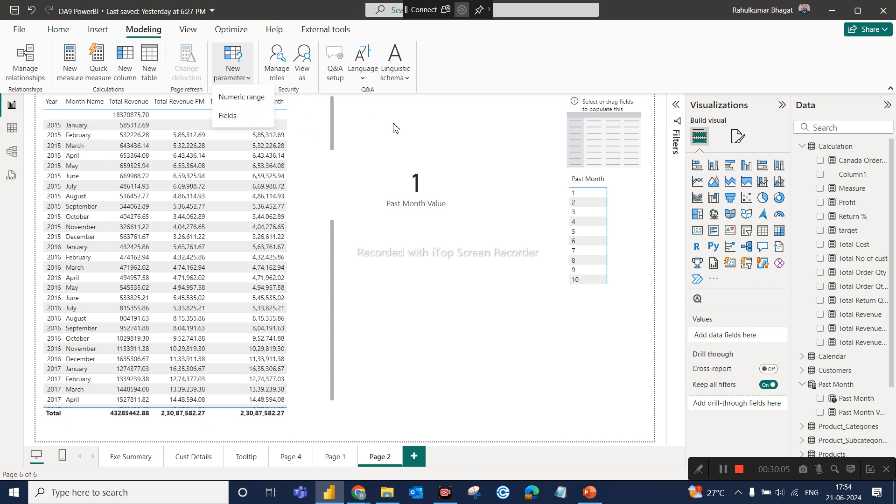
pyautogui.click(450, 133)
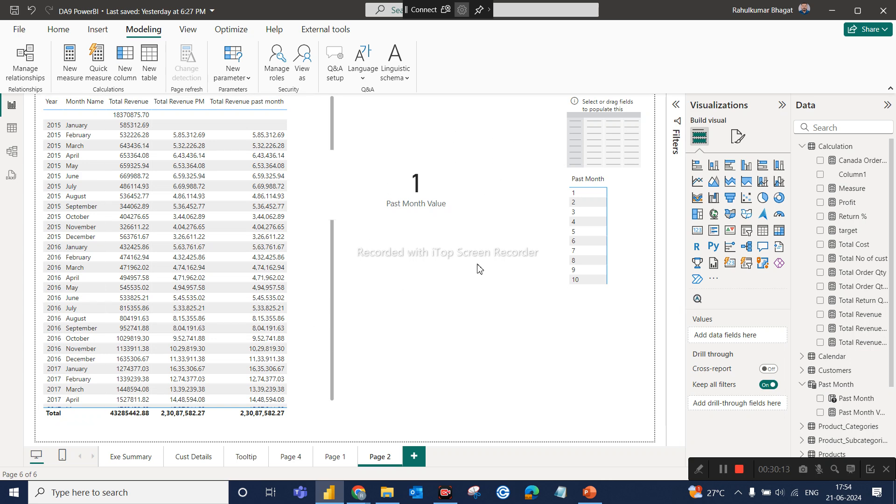
# Add a new blank page after Page 2 of the report.
pyautogui.click(416, 457)
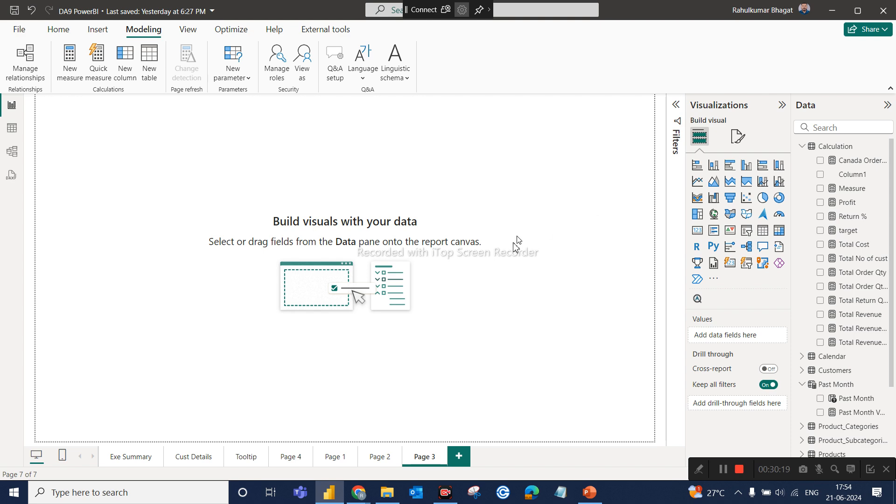
# Switch to File Explorer and open Dummyy3.pbix from the recent files.
pyautogui.moveTo(349, 501)
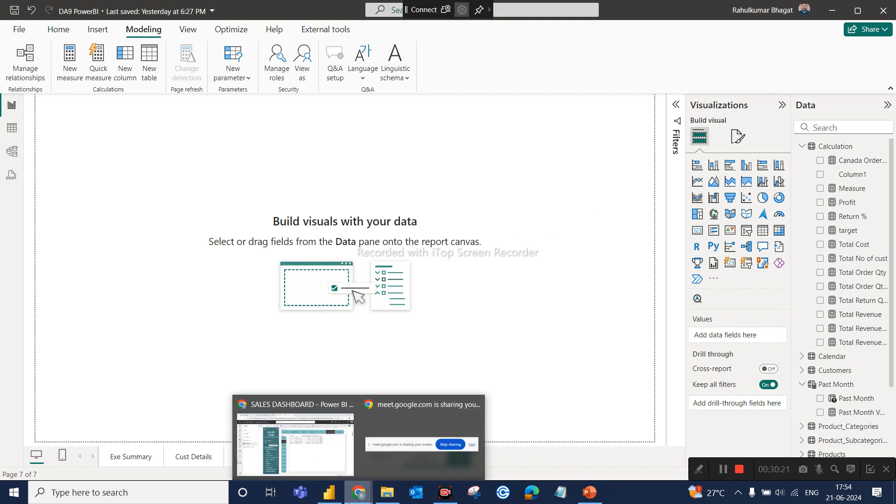
pyautogui.click(386, 496)
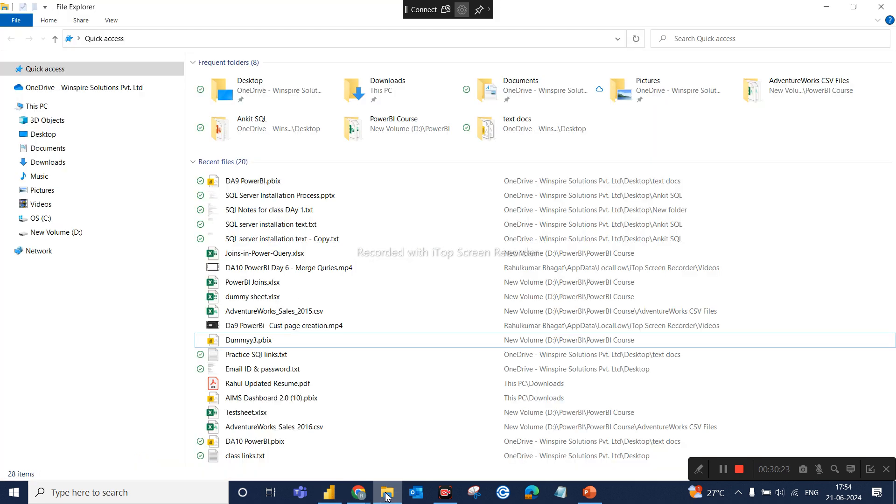
pyautogui.doubleClick(278, 341)
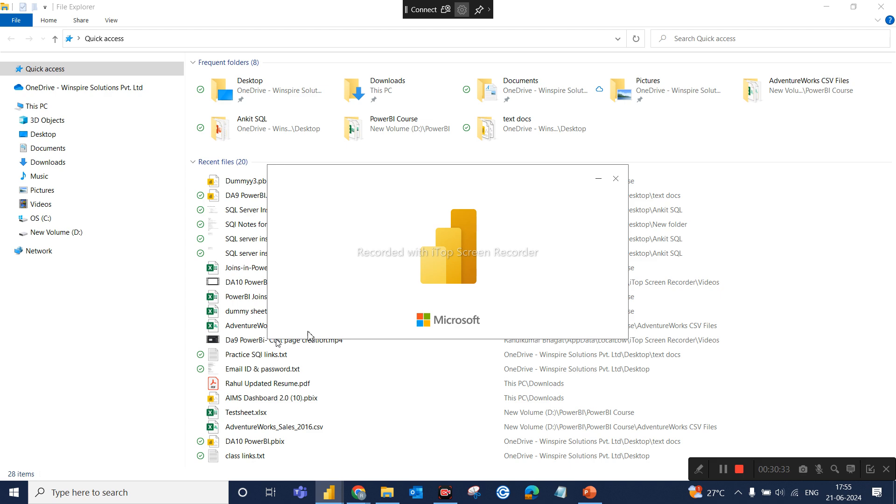
# Look at the Sales Cube page in Chrome and return to the DA9 PowerBI report window.
pyautogui.moveTo(359, 492)
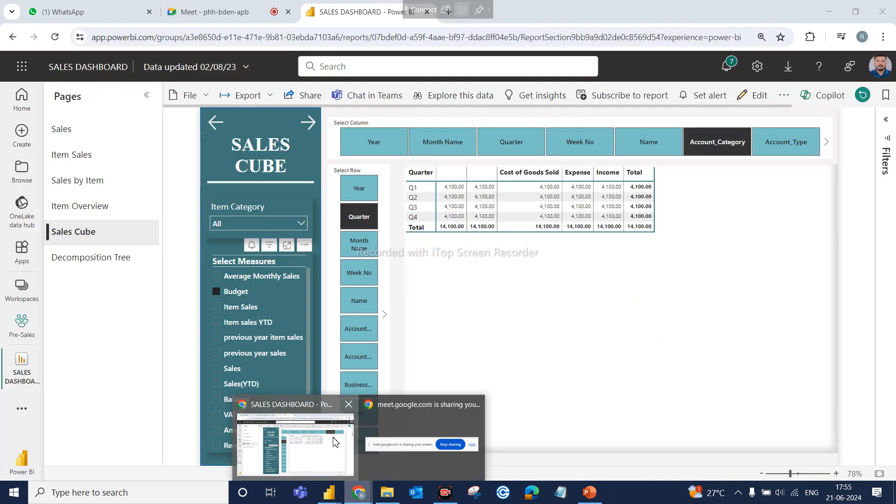
pyautogui.click(338, 441)
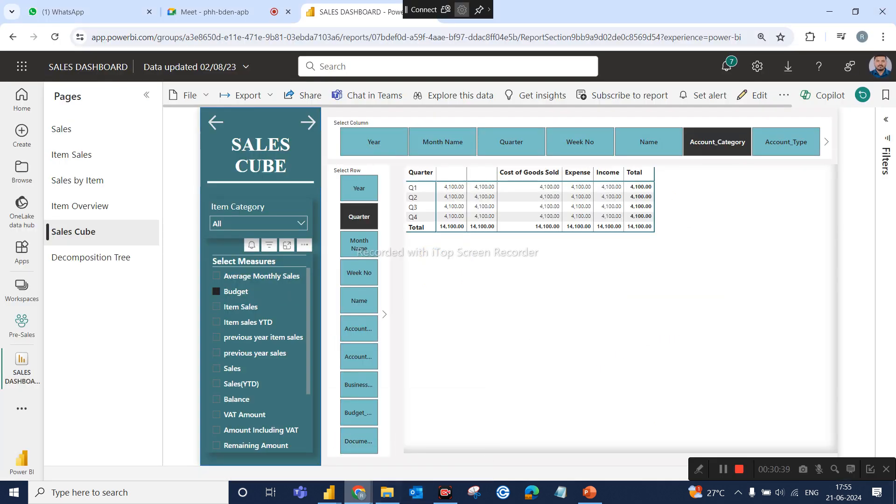
pyautogui.moveTo(329, 492)
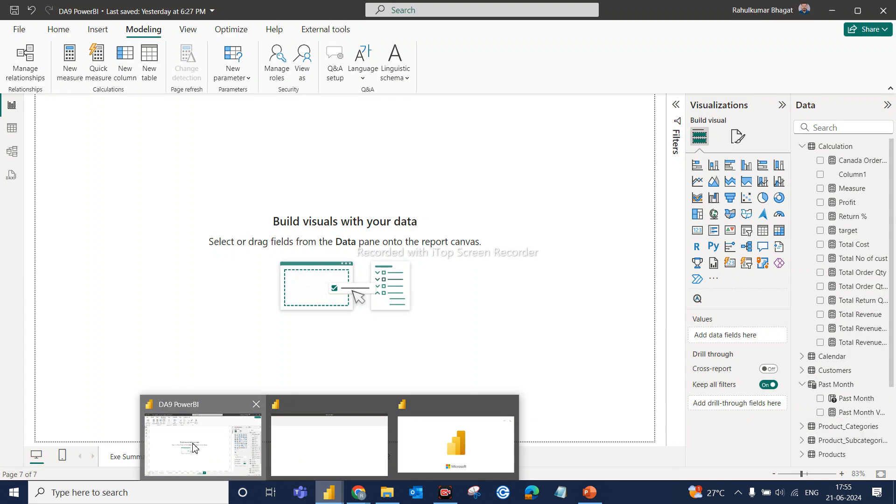
pyautogui.click(192, 443)
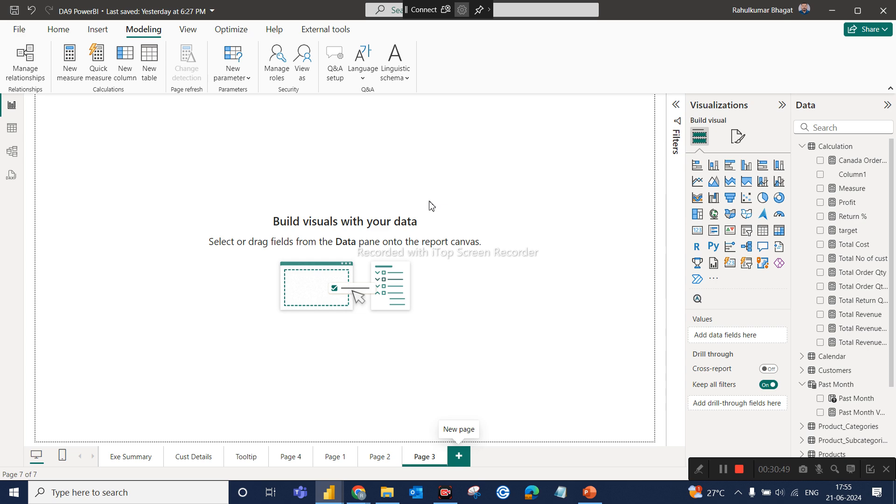
# Minimize the Dummyy3 window and go to Page 1 of the DA9 PowerBI report.
pyautogui.click(385, 452)
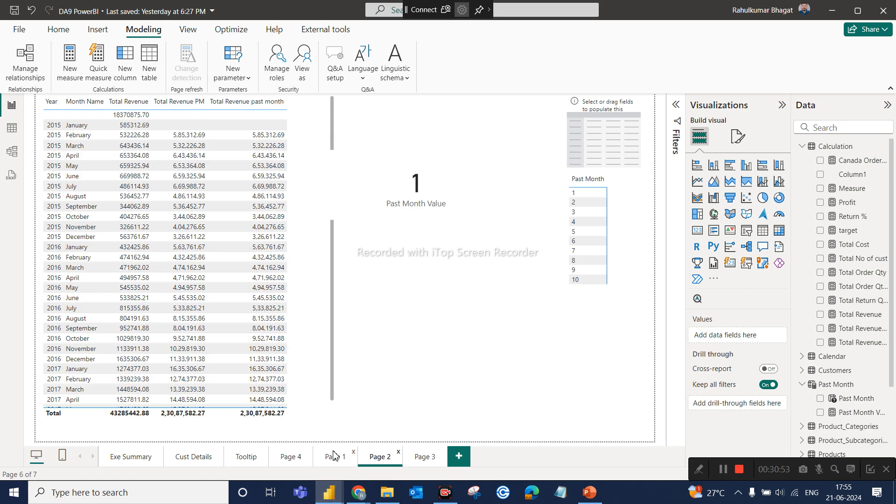
pyautogui.click(333, 451)
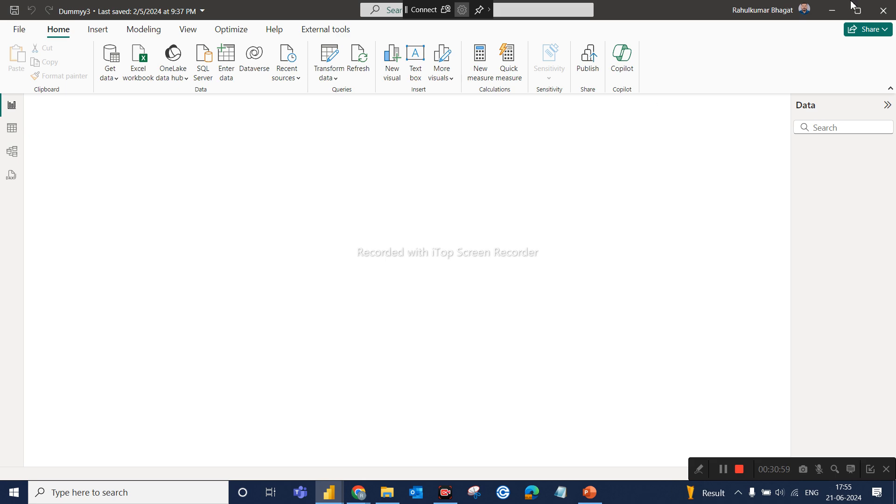
pyautogui.click(833, 11)
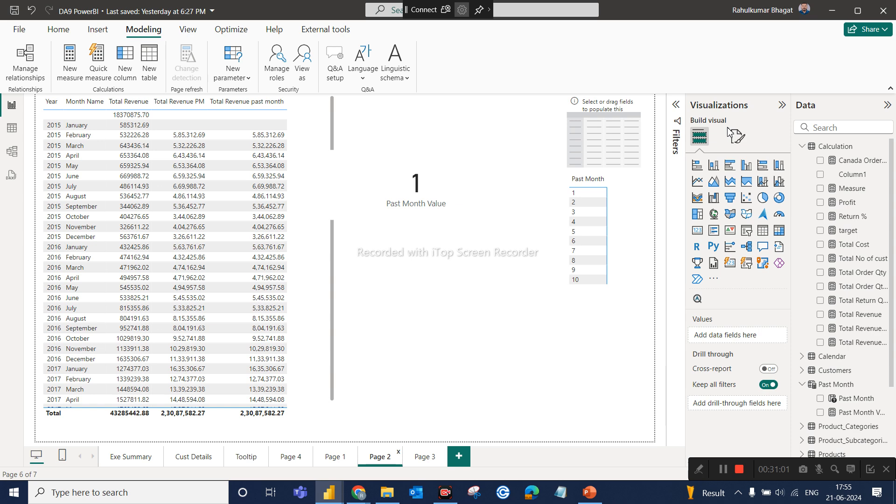
pyautogui.click(331, 459)
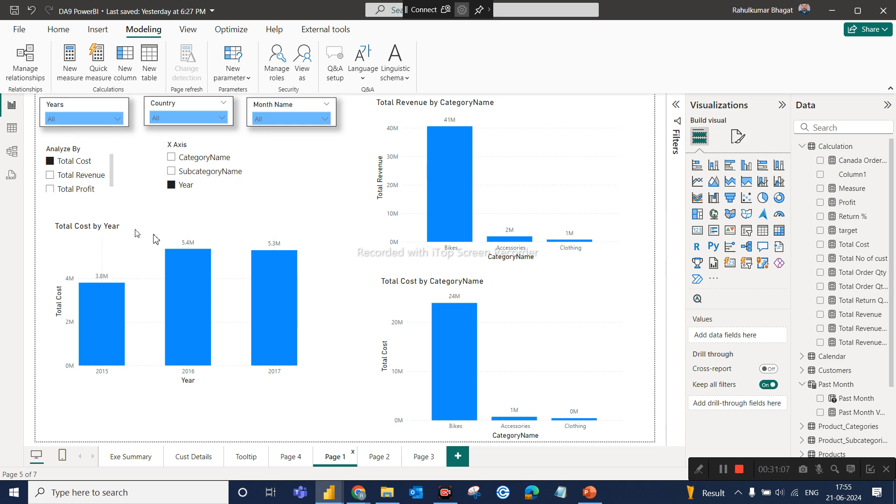
# Convert the Total Cost by CategoryName column chart to a line chart and compare it with the Total Revenue by CategoryName chart.
pyautogui.click(71, 111)
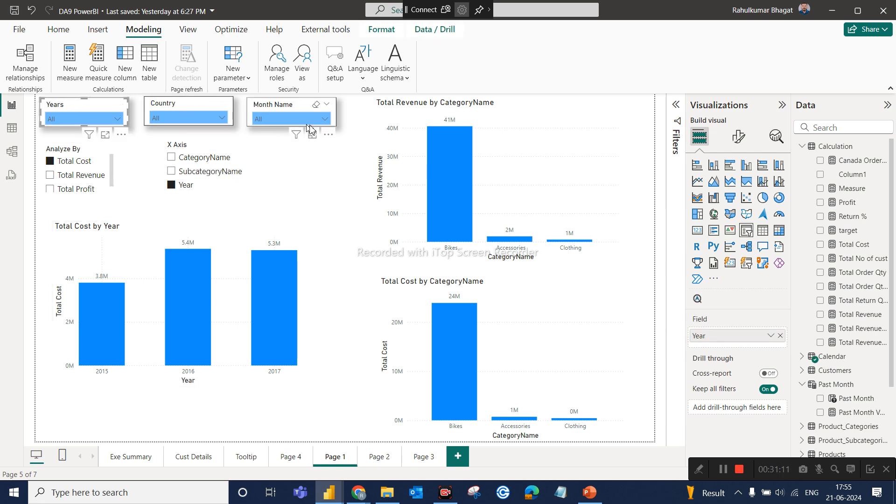
pyautogui.click(518, 161)
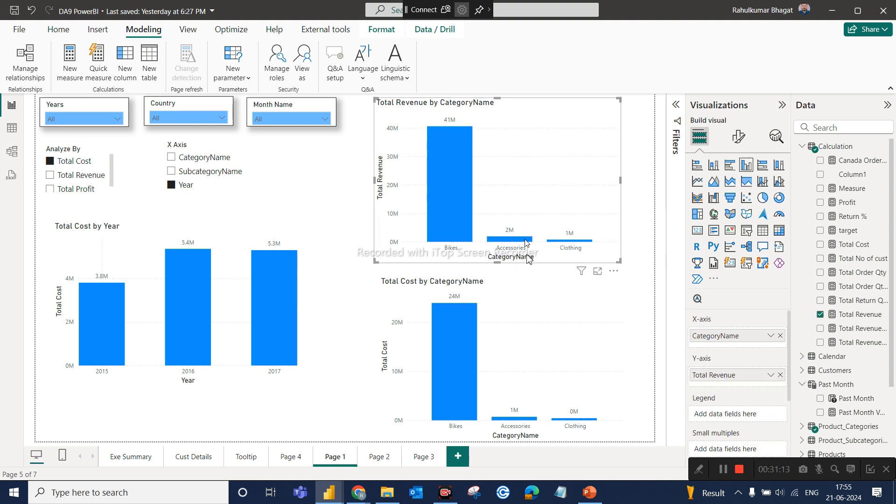
pyautogui.click(528, 304)
pyautogui.click(526, 135)
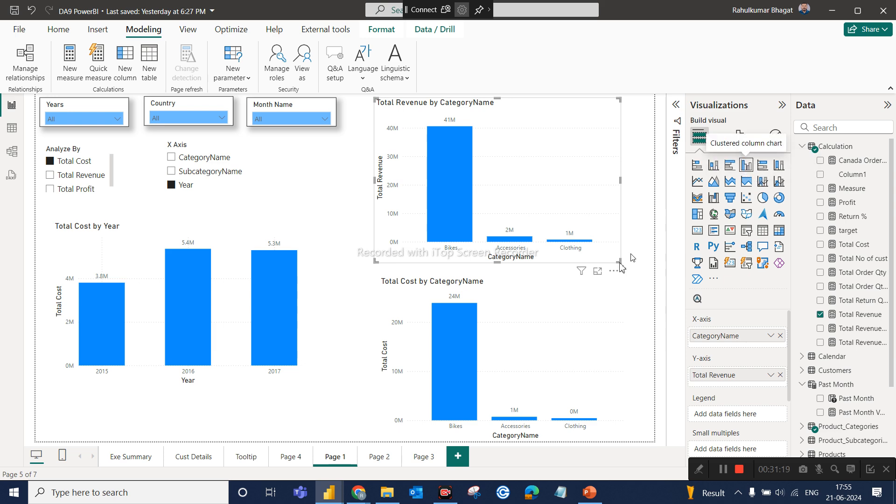
pyautogui.click(567, 326)
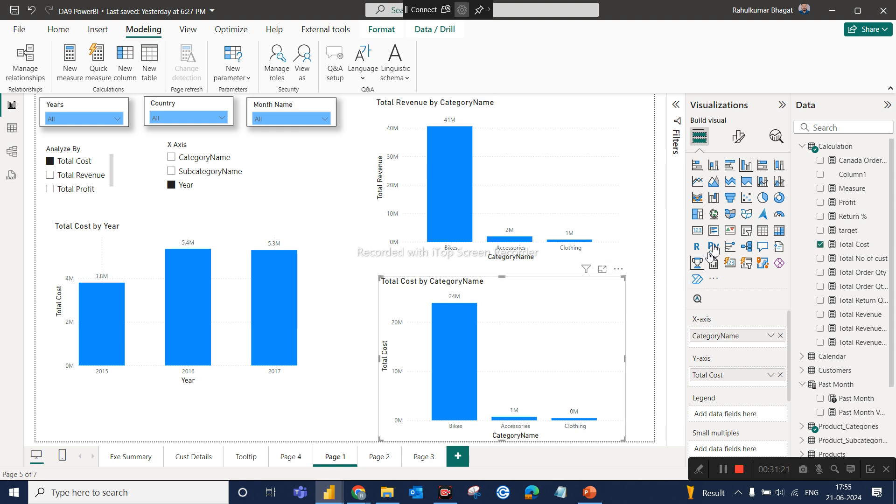
pyautogui.click(699, 183)
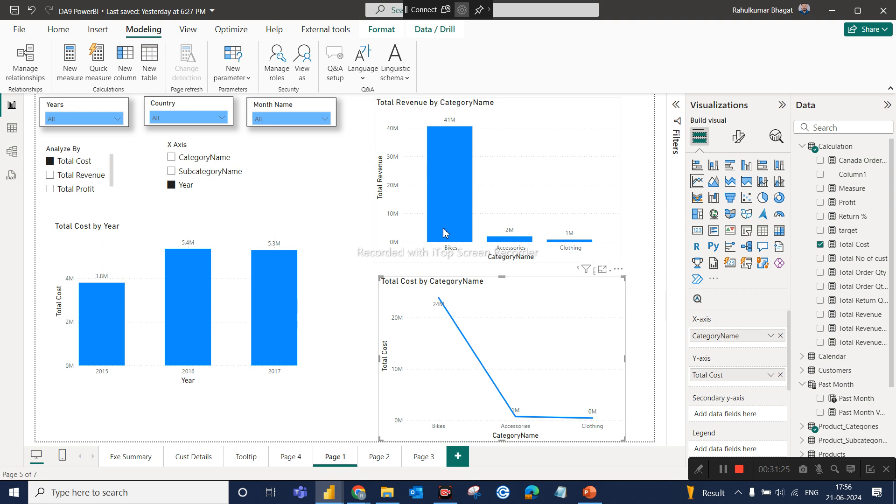
pyautogui.click(539, 196)
pyautogui.click(478, 320)
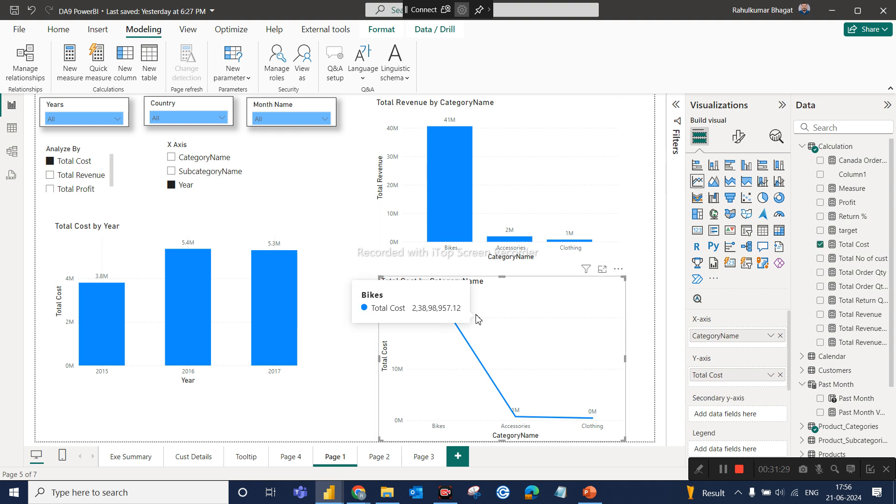
pyautogui.click(344, 241)
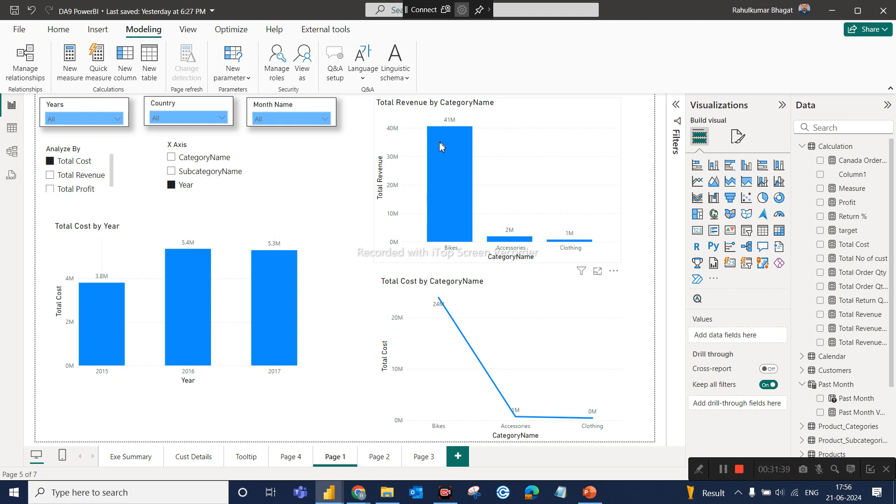
pyautogui.moveTo(438, 148)
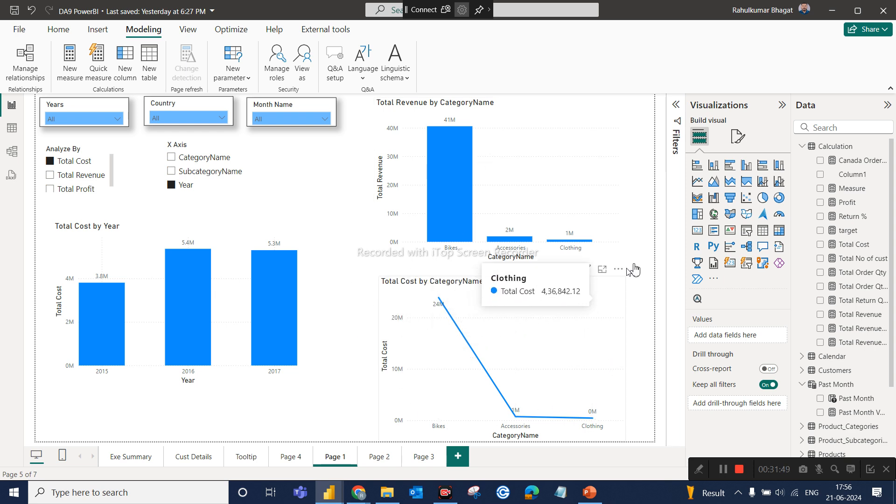
# Convert the Total Cost by CategoryName chart to an area chart, removing the empty area chart added by mistake.
pyautogui.click(712, 186)
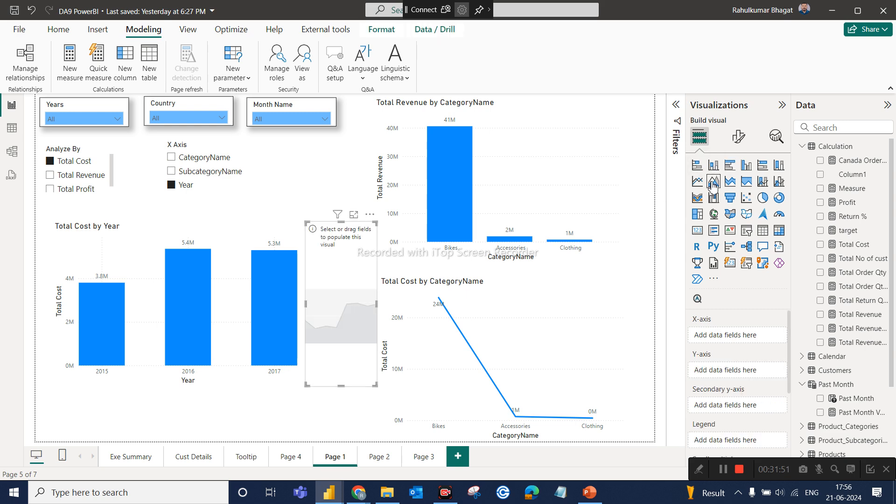
pyautogui.press('Delete')
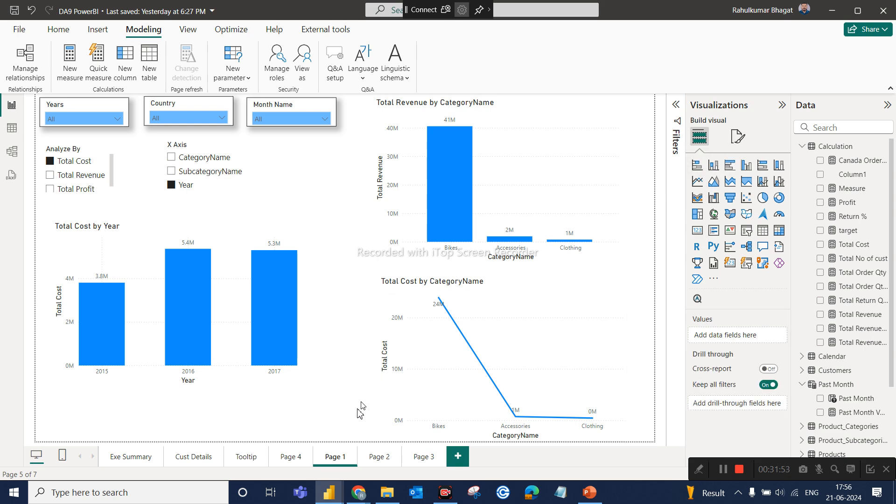
pyautogui.click(485, 364)
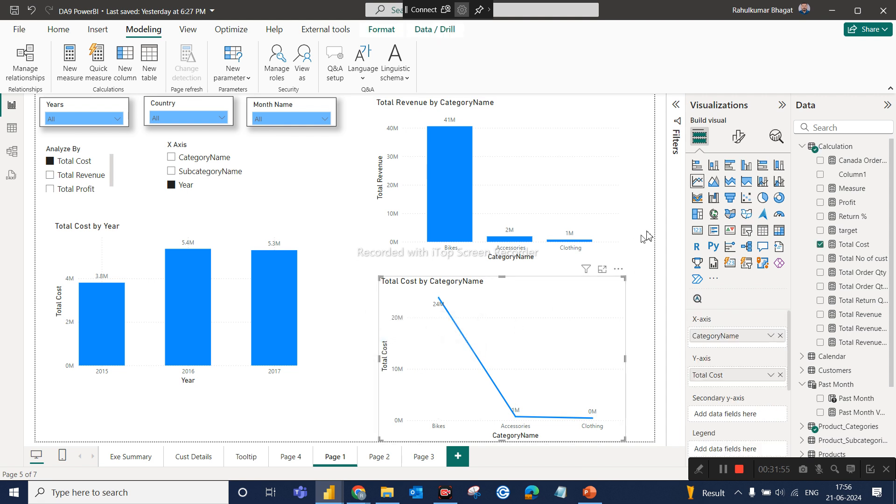
pyautogui.click(712, 183)
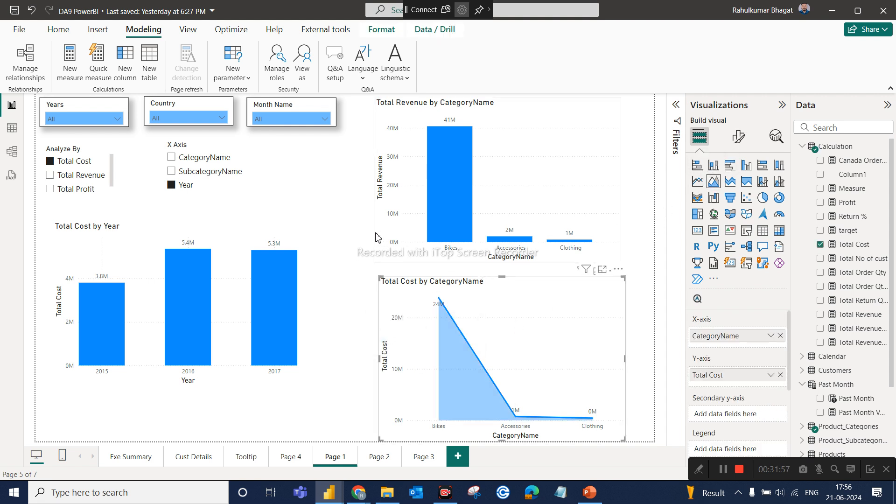
pyautogui.click(359, 241)
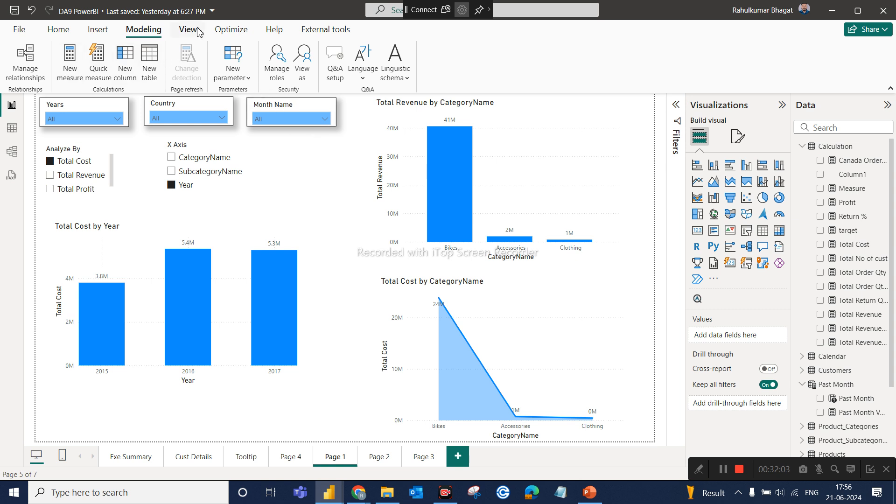
pyautogui.click(106, 30)
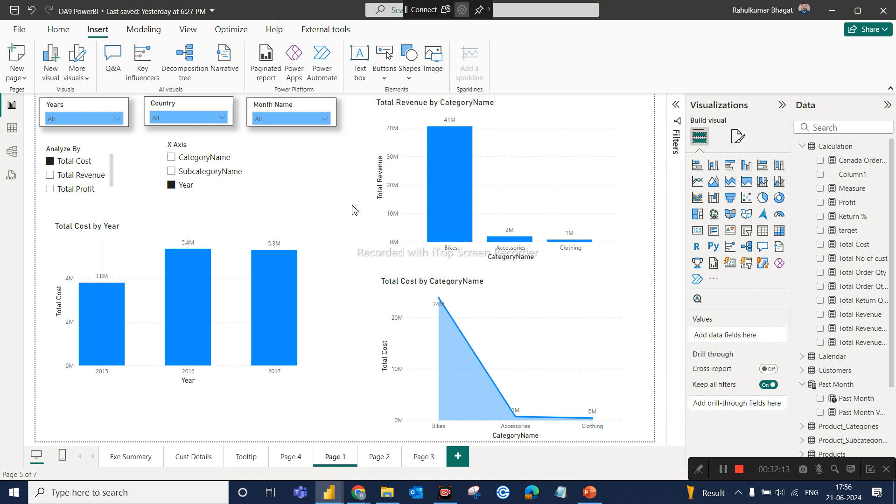
# Insert the logo.png image from the AIMS Report 2 folder on the Desktop and delete it from the page.
pyautogui.click(434, 59)
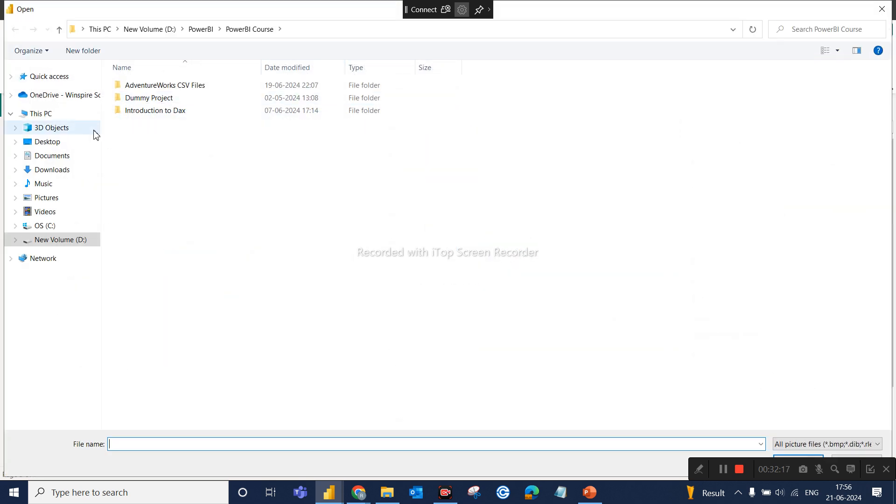
pyautogui.click(62, 144)
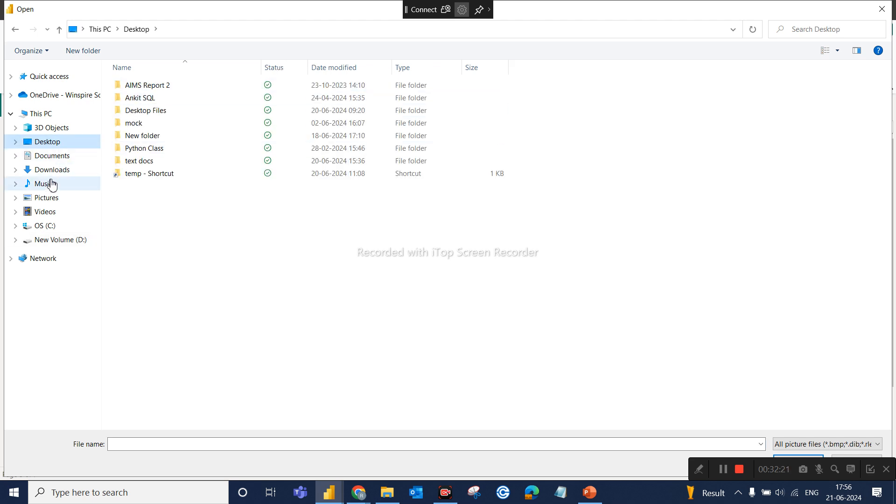
pyautogui.doubleClick(157, 84)
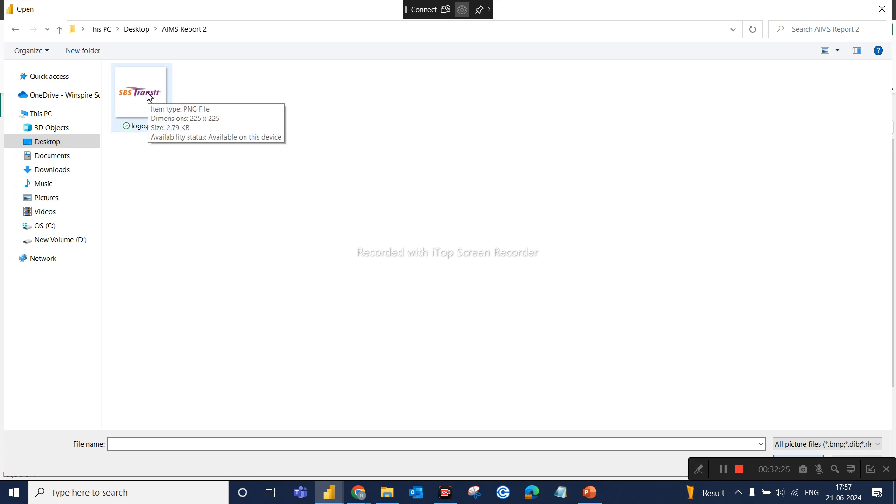
pyautogui.click(135, 103)
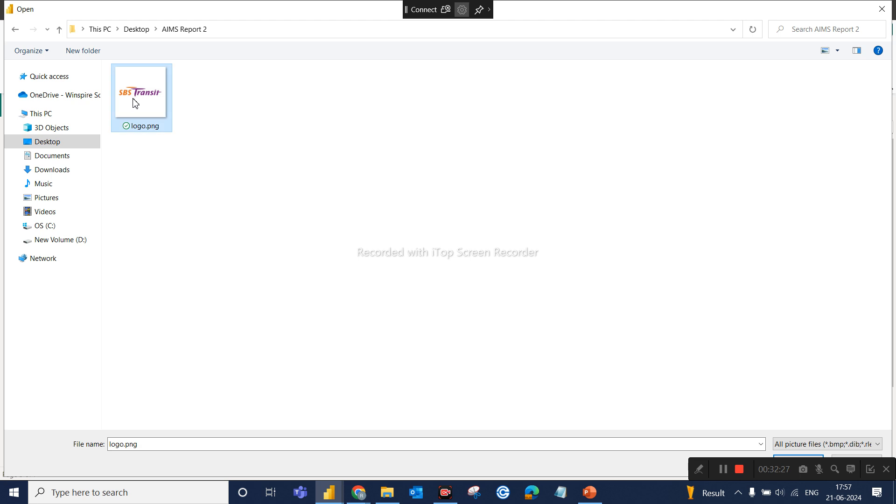
pyautogui.click(796, 456)
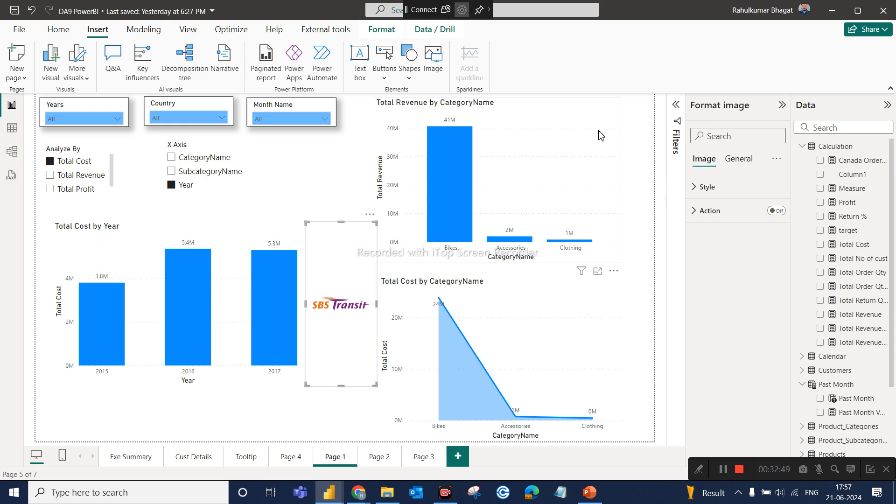
pyautogui.press('Delete')
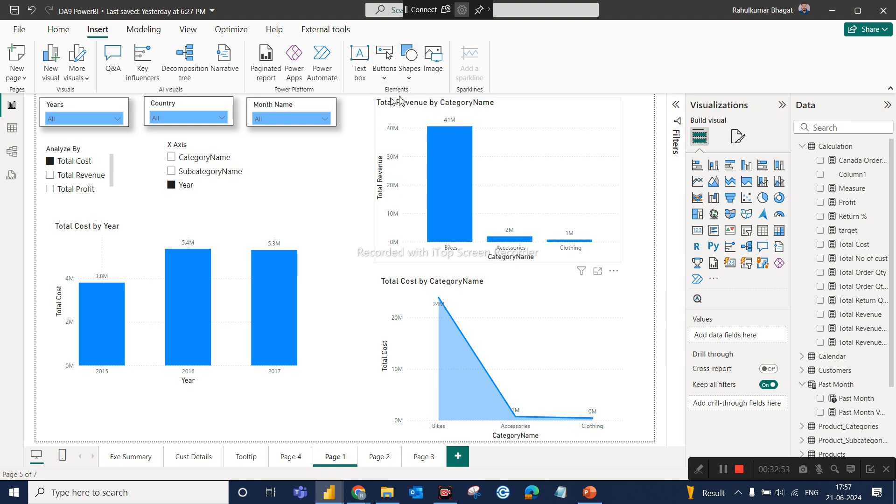
pyautogui.click(381, 82)
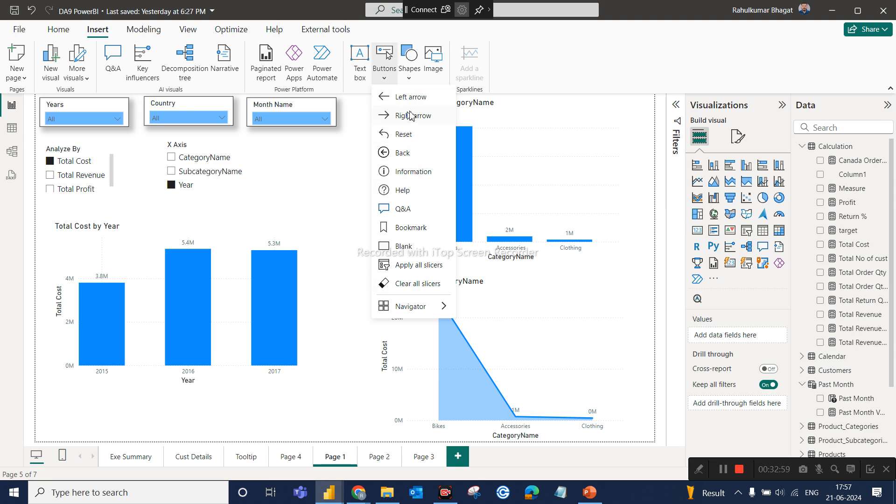
pyautogui.click(355, 212)
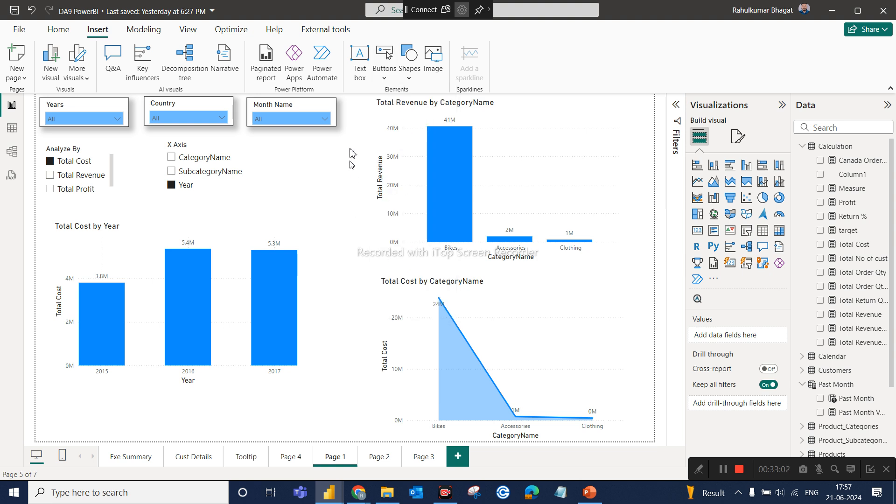
# Insert a rounded rectangle and place it under the Month Name slicer, shrunk to a small button size.
pyautogui.click(404, 85)
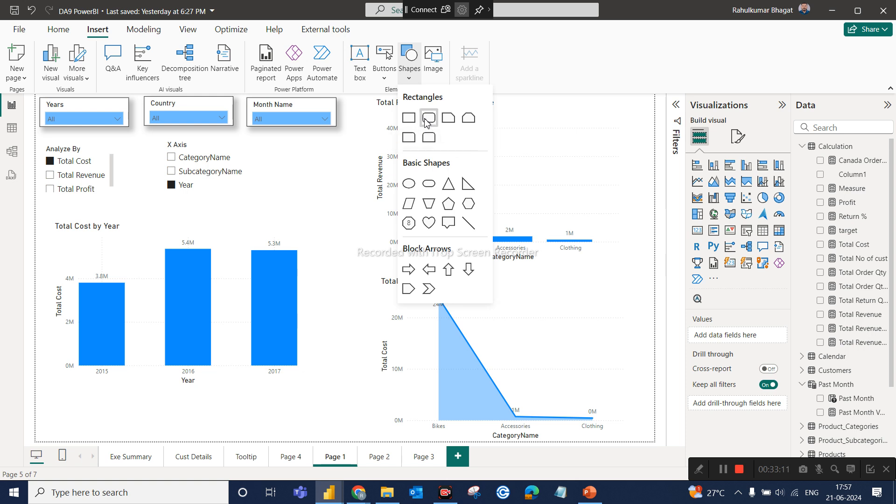
pyautogui.click(426, 119)
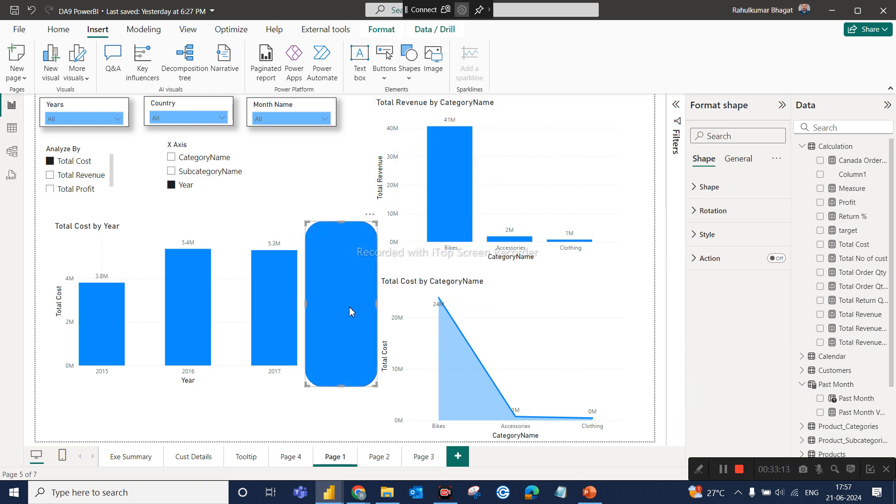
pyautogui.moveTo(362, 267); pyautogui.dragTo(351, 171)
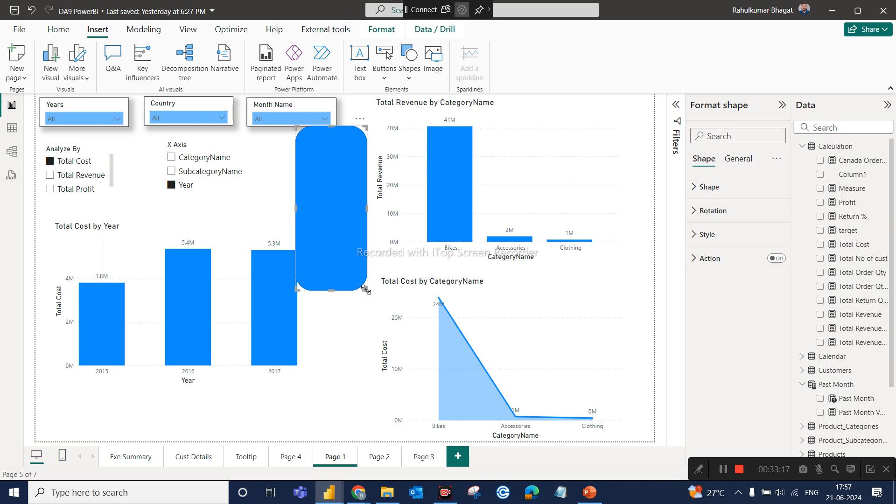
pyautogui.moveTo(364, 288); pyautogui.dragTo(321, 158)
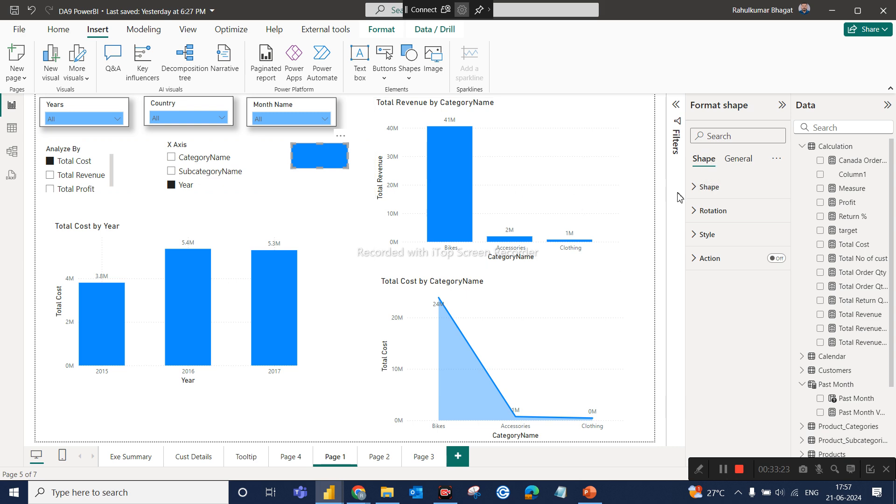
# Change the rounded rectangle to a Pill shape with an orange fill.
pyautogui.click(724, 196)
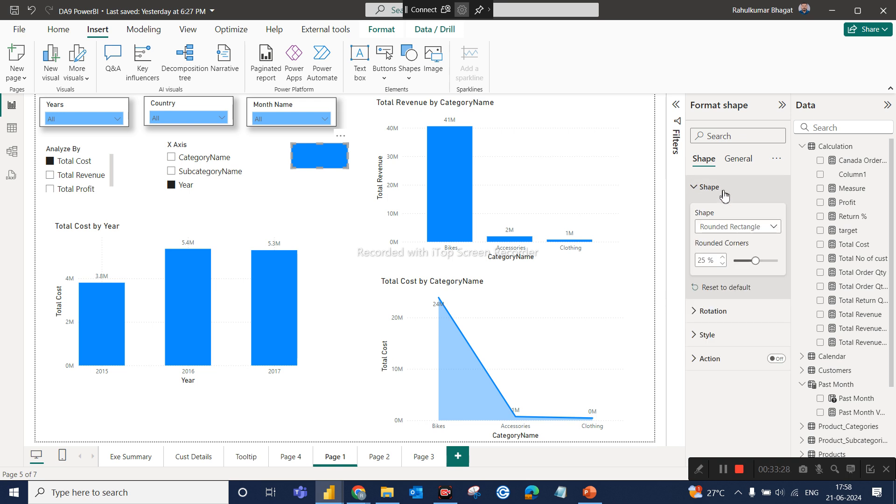
pyautogui.click(756, 228)
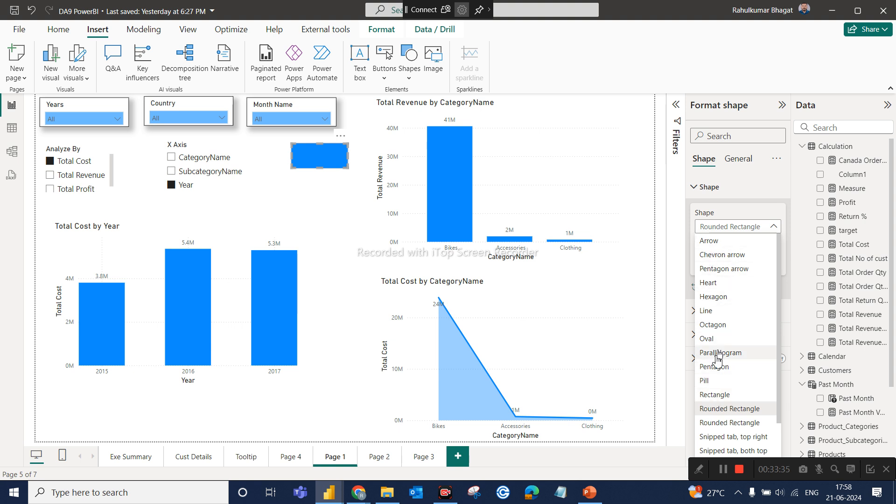
pyautogui.click(709, 381)
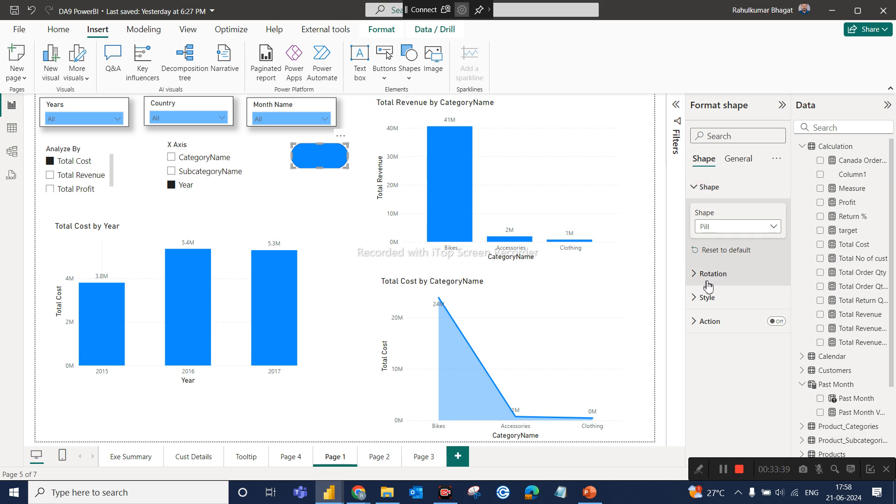
pyautogui.click(707, 297)
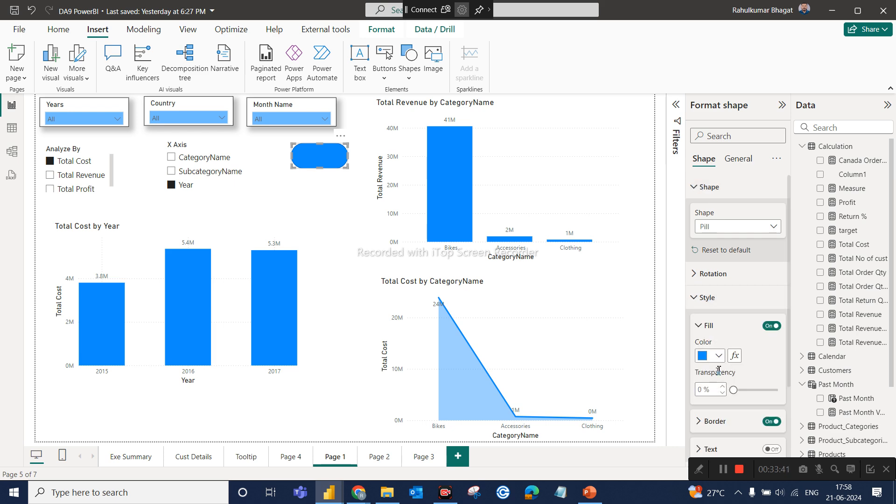
pyautogui.click(719, 357)
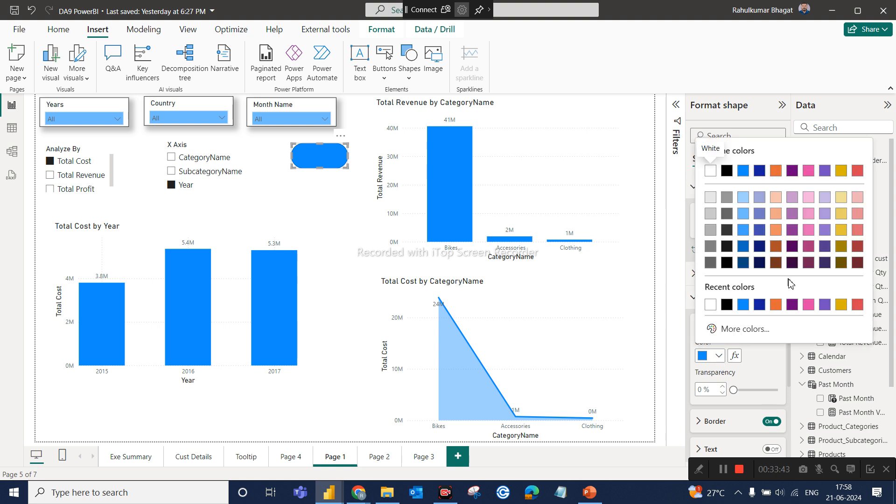
pyautogui.click(777, 305)
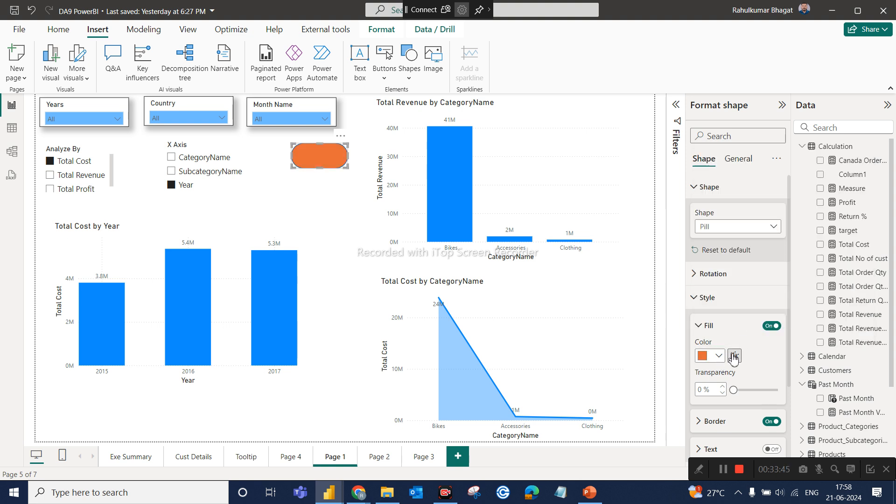
# Turn on text for the orange pill and label it Revenue.
pyautogui.scroll(-2, 733, 359)
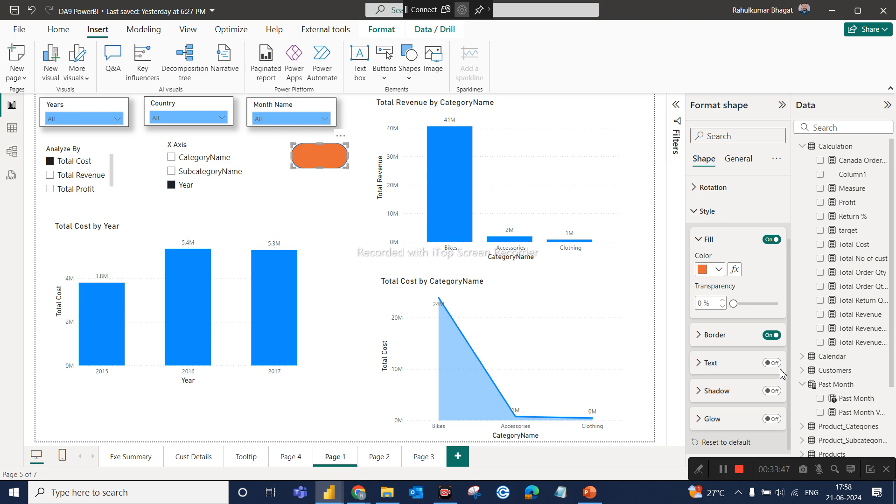
pyautogui.click(772, 363)
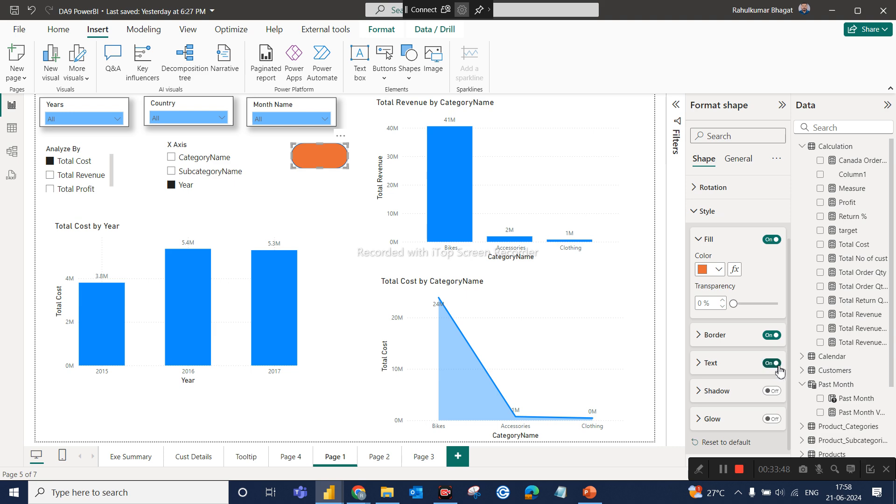
pyautogui.click(700, 367)
pyautogui.scroll(-2, 710, 393)
pyautogui.click(724, 319)
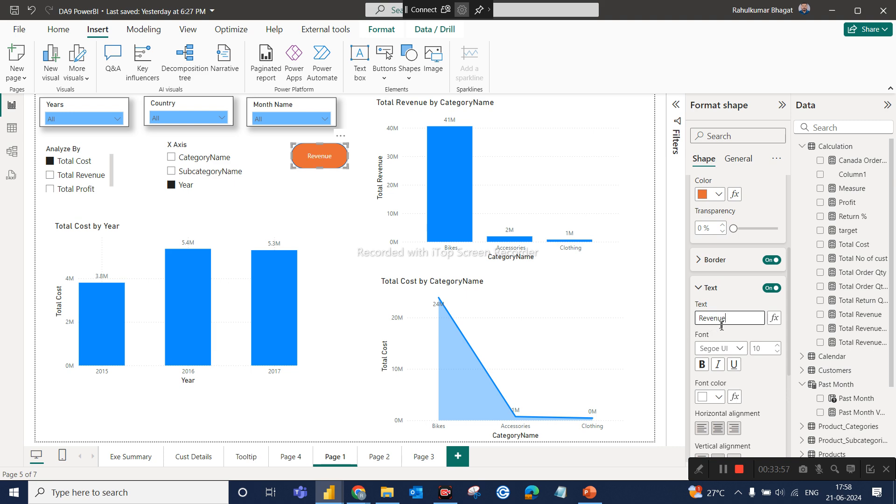
pyautogui.click(677, 331)
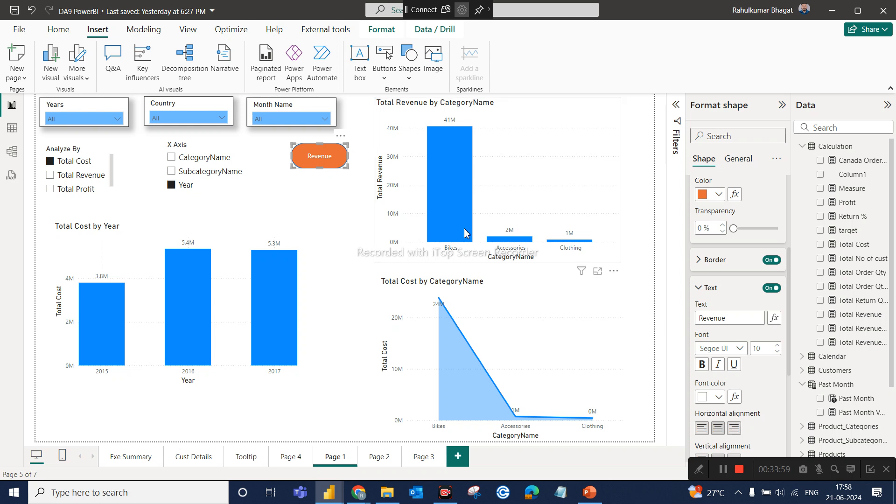
# Delete the Total Cost by Year chart and the X Axis, Analyze By, Country and Month Name slicers, keeping the Years slicer.
pyautogui.moveTo(51, 137); pyautogui.dragTo(301, 449)
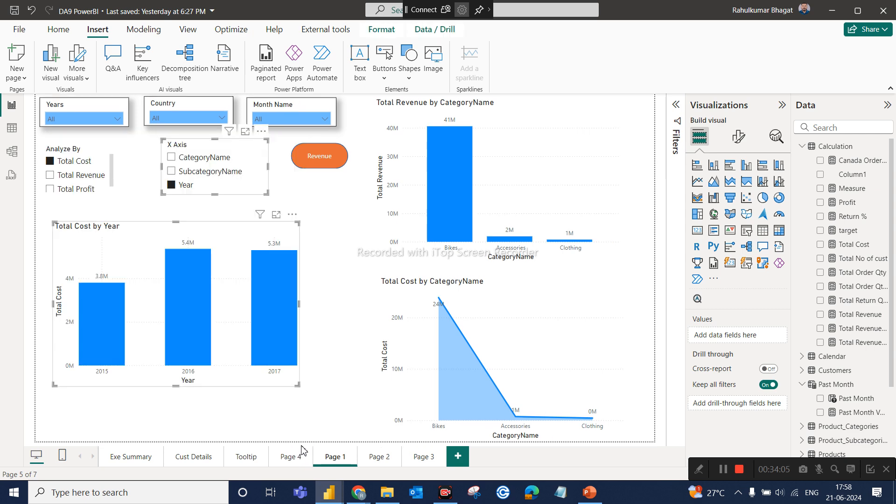
pyautogui.press('Delete')
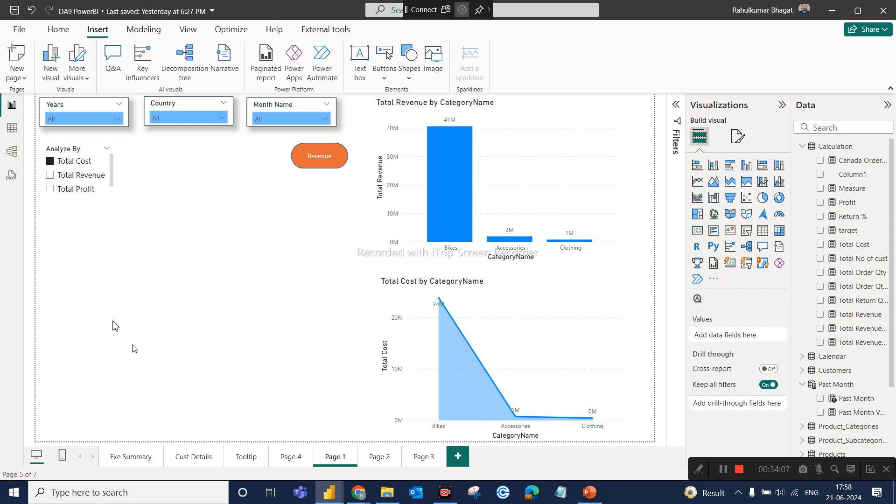
pyautogui.click(78, 155)
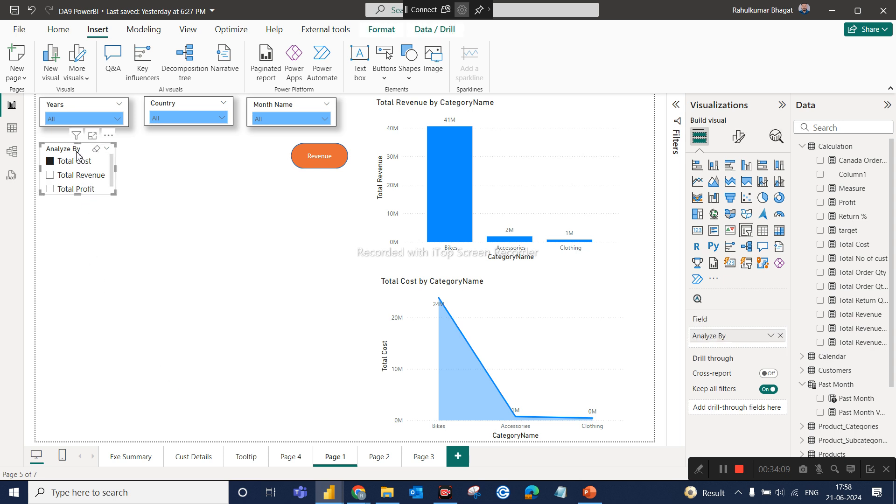
pyautogui.press('Delete')
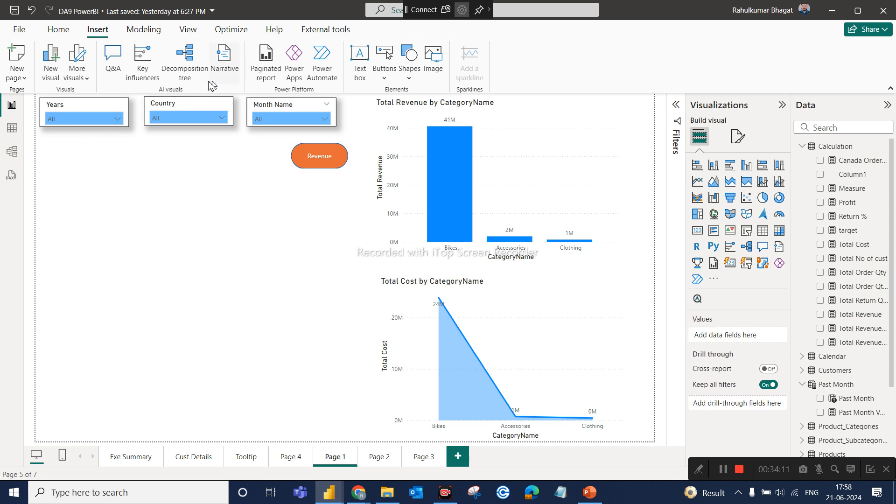
pyautogui.click(161, 104)
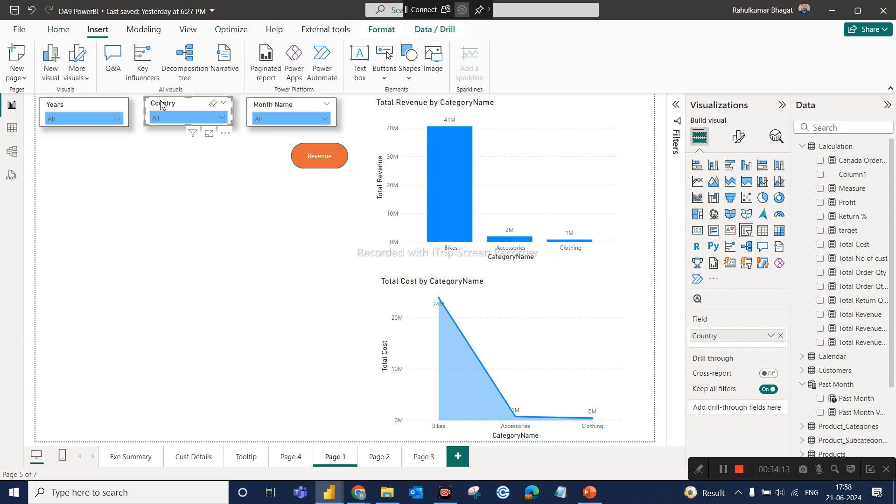
pyautogui.keyDown('ctrl'); pyautogui.click(269, 104); pyautogui.keyUp('ctrl')
pyautogui.press('Delete')
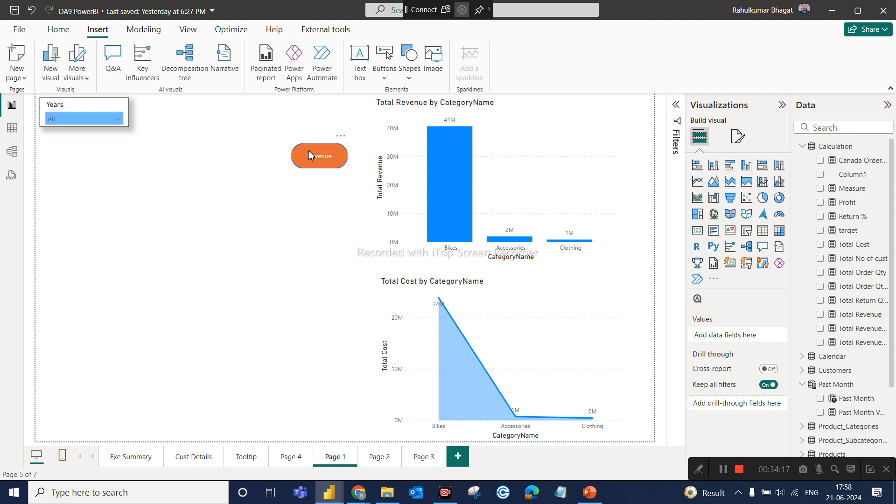
# Move the Revenue pill closer to the Years slicer and insert a rounded rectangle directly below it, resized to the pill's width.
pyautogui.moveTo(309, 156); pyautogui.dragTo(267, 140)
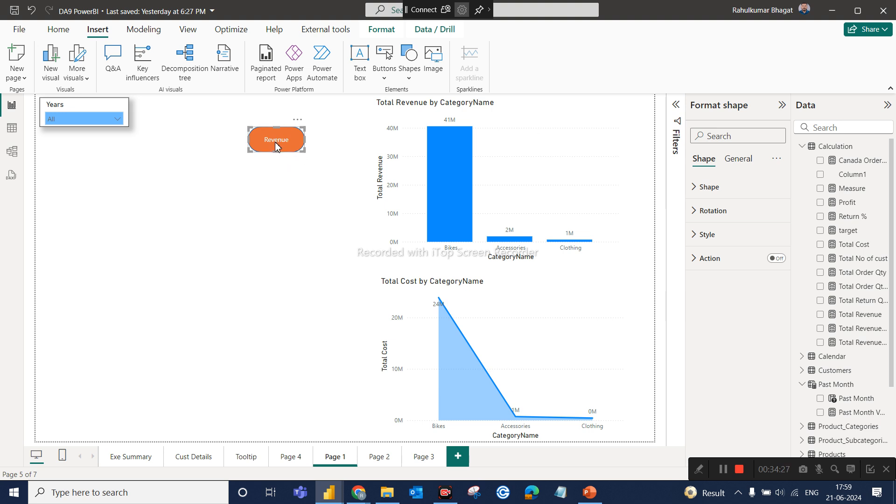
pyautogui.click(263, 226)
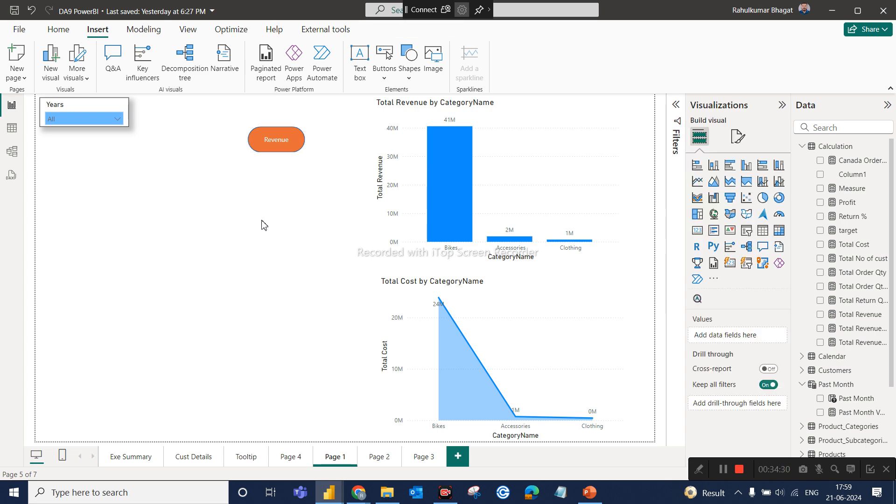
pyautogui.click(410, 80)
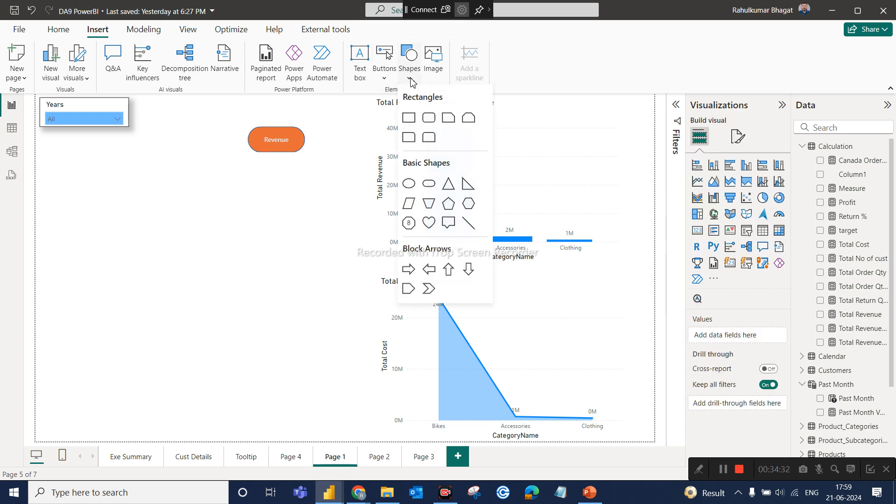
pyautogui.click(428, 136)
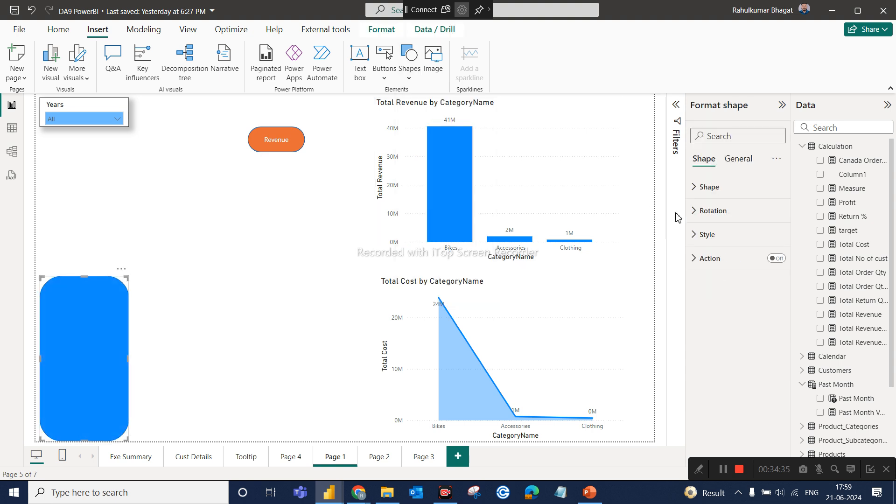
pyautogui.moveTo(94, 375); pyautogui.dragTo(281, 257)
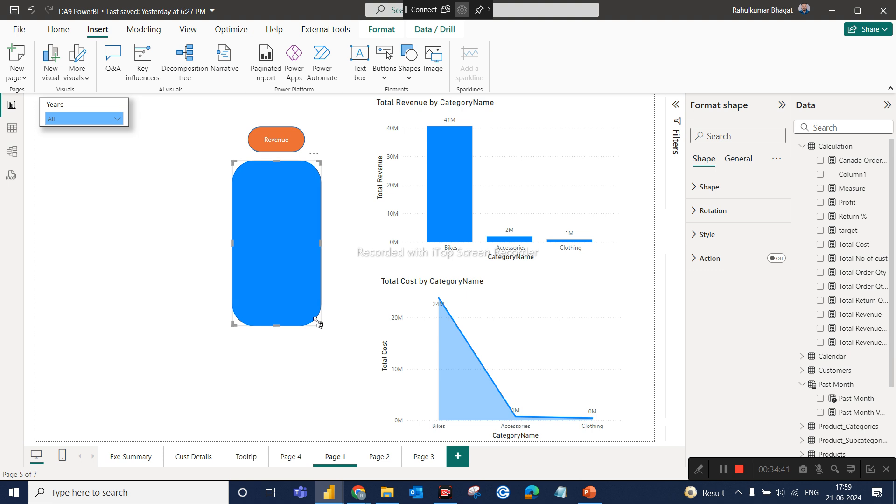
pyautogui.moveTo(317, 323); pyautogui.dragTo(276, 181)
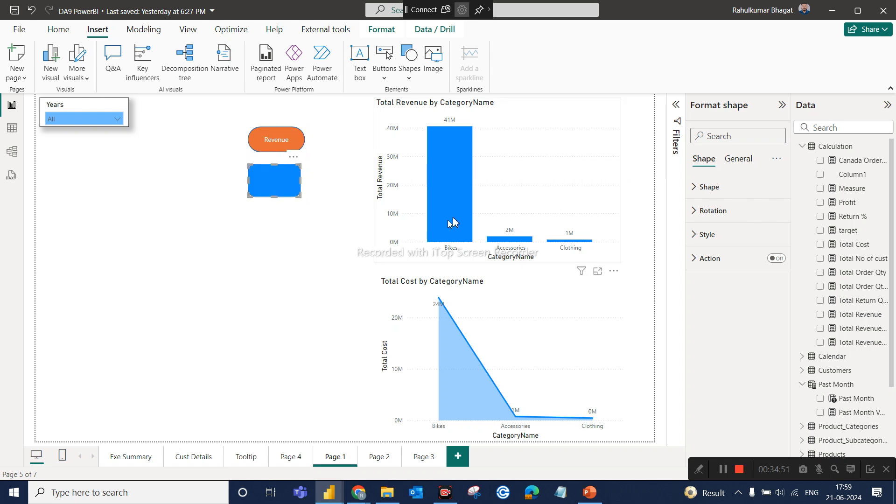
pyautogui.moveTo(299, 195); pyautogui.dragTo(303, 190)
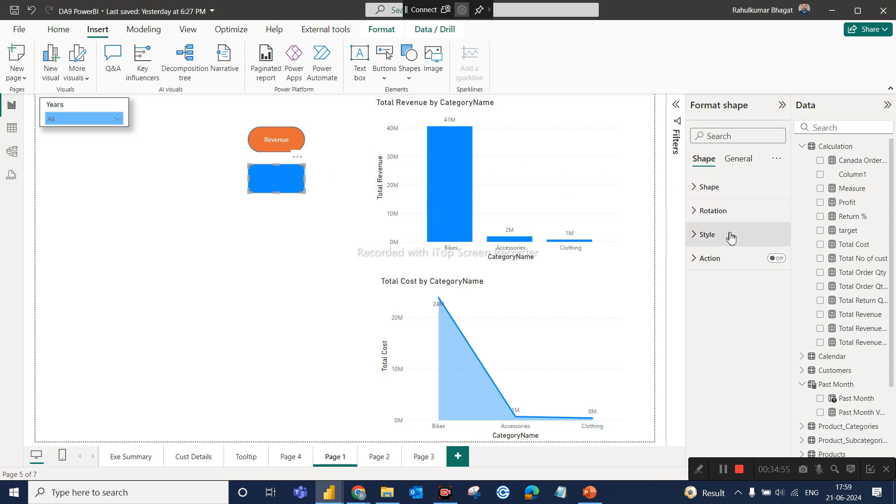
# Turn on text for the blue rounded rectangle below the Revenue pill and label it Cost.
pyautogui.click(709, 237)
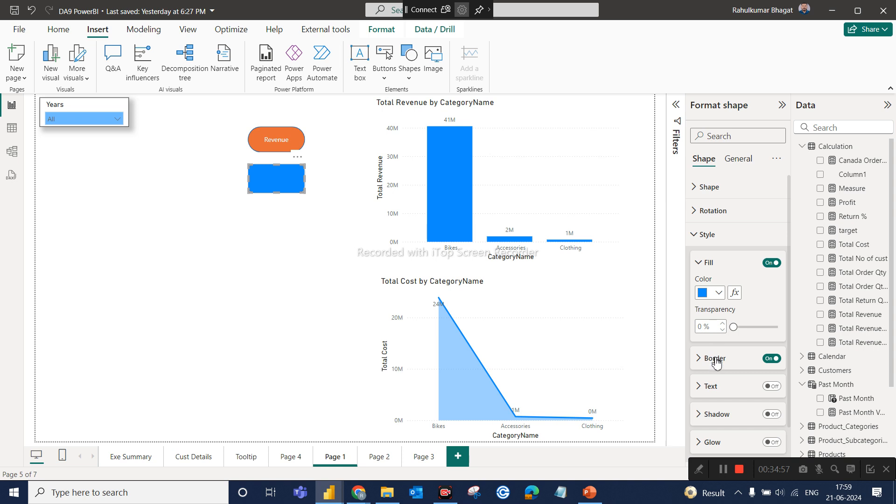
pyautogui.click(710, 386)
pyautogui.click(772, 387)
pyautogui.click(728, 415)
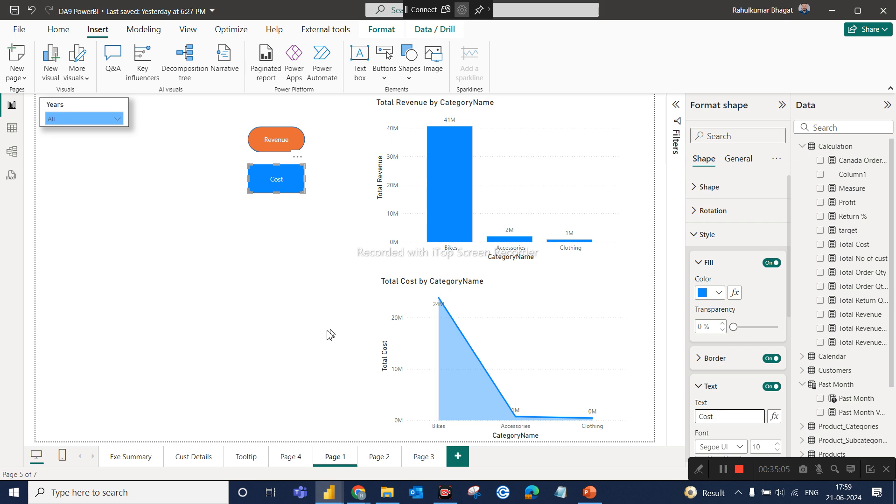
pyautogui.click(304, 331)
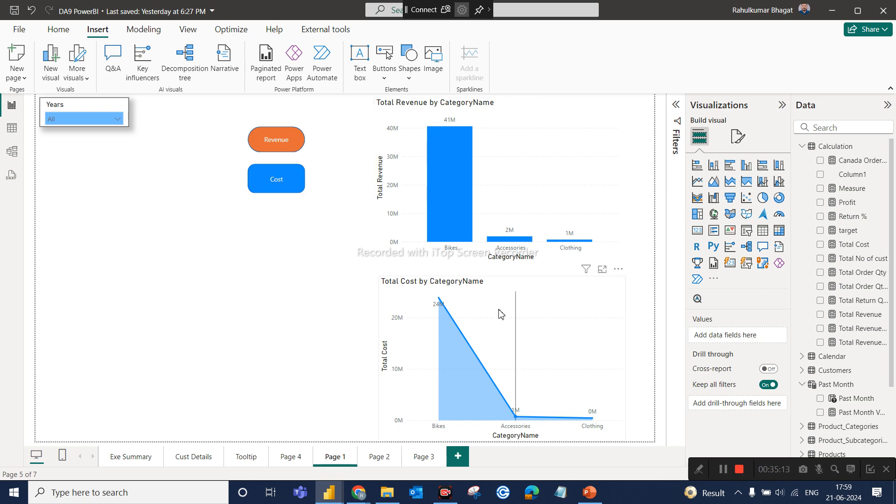
# Show the Bookmarks and Selection panes for Page 1.
pyautogui.moveTo(500, 313)
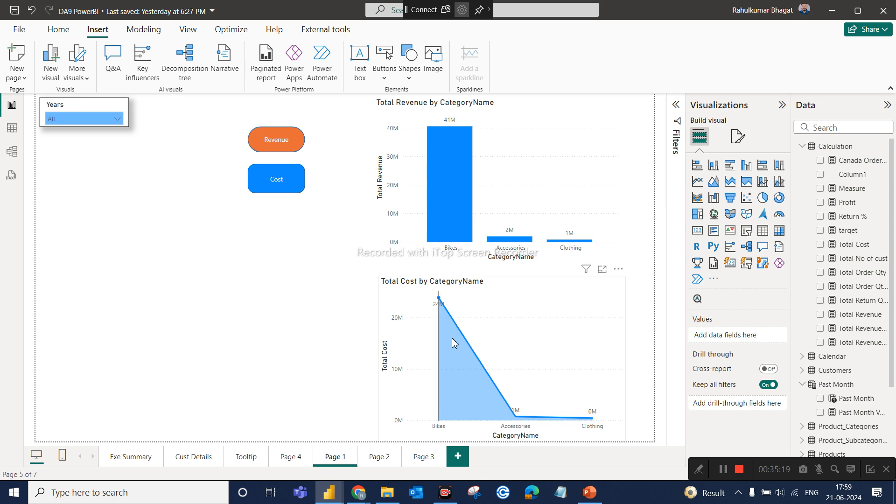
pyautogui.moveTo(452, 343)
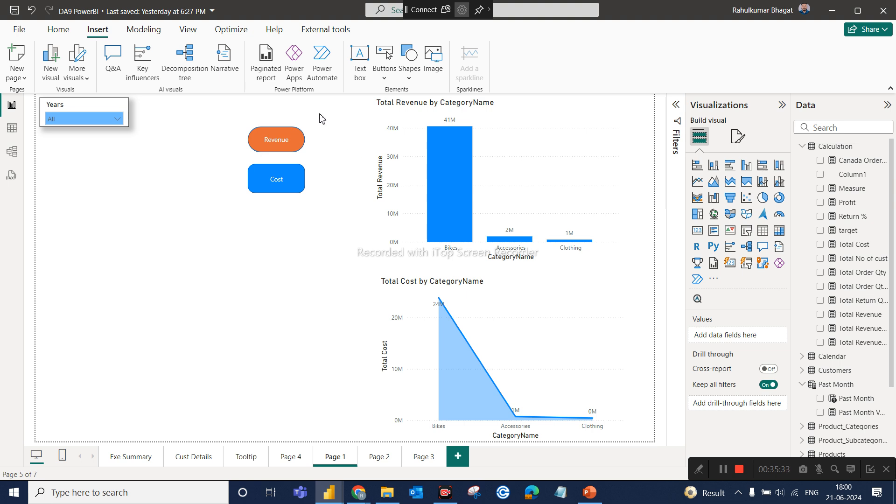
pyautogui.click(187, 28)
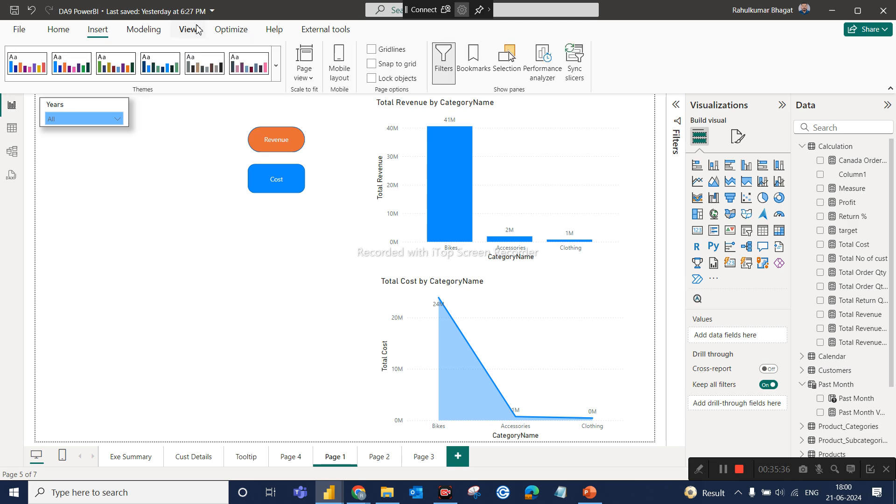
pyautogui.click(474, 55)
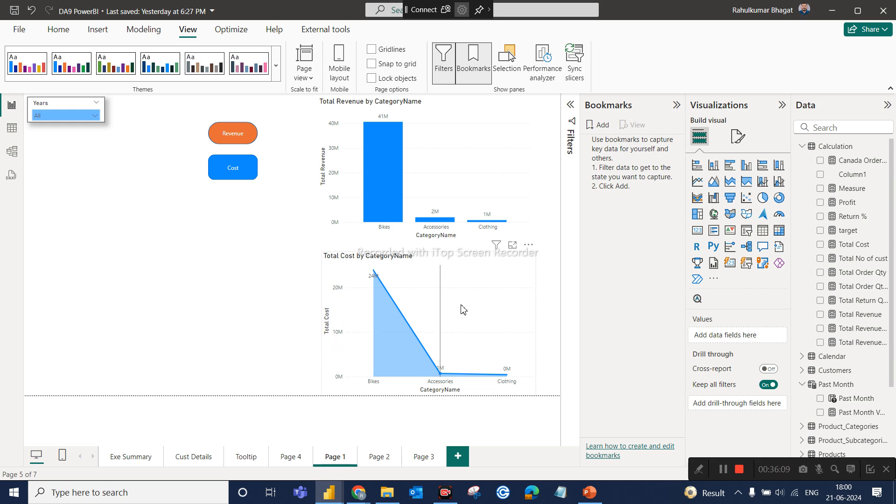
pyautogui.moveTo(462, 308)
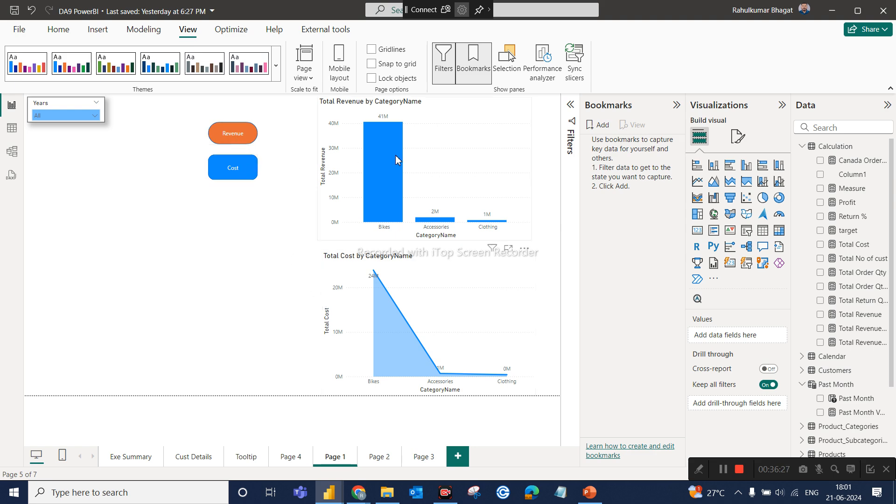
pyautogui.moveTo(396, 155)
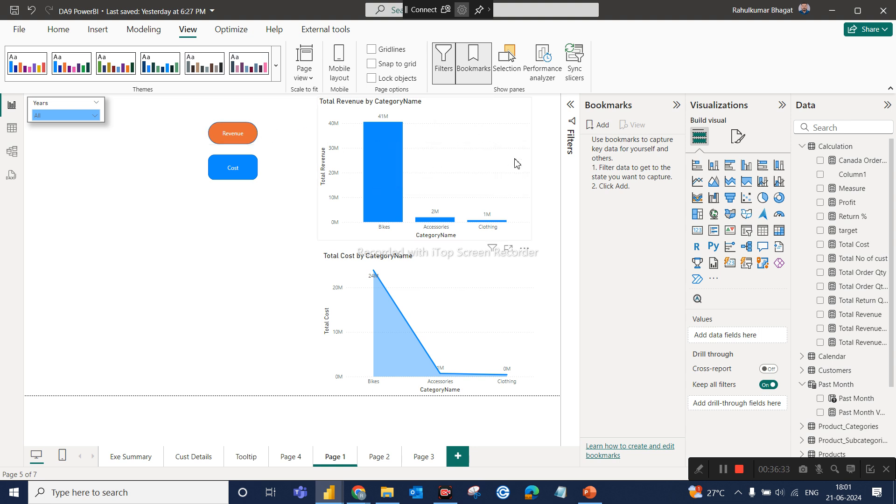
pyautogui.click(509, 66)
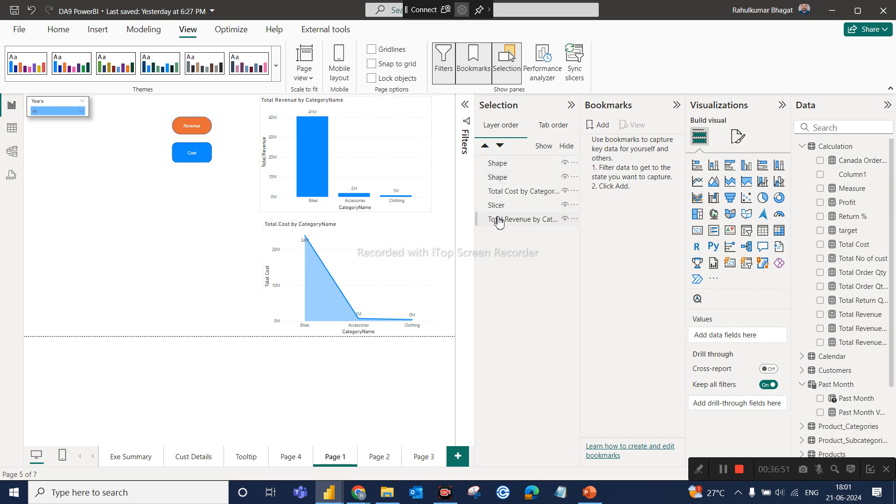
# Rename the blue Cost shape as Cost Button in the layer order.
pyautogui.click(503, 166)
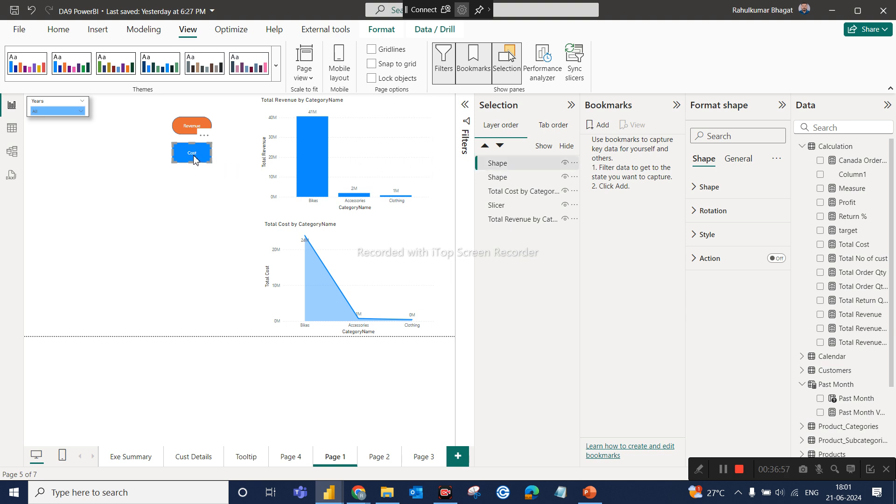
pyautogui.keyDown('ctrl'); pyautogui.click(497, 167); pyautogui.keyUp('ctrl')
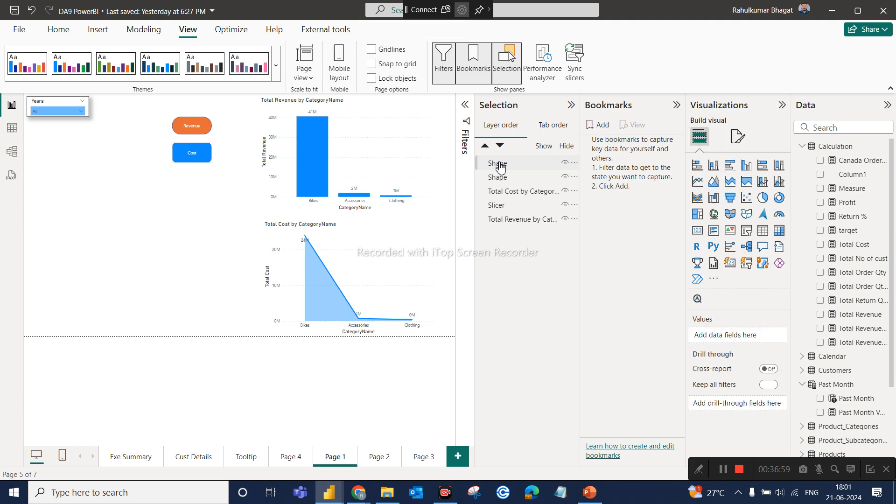
pyautogui.doubleClick(500, 164)
pyautogui.press('BackSpace')
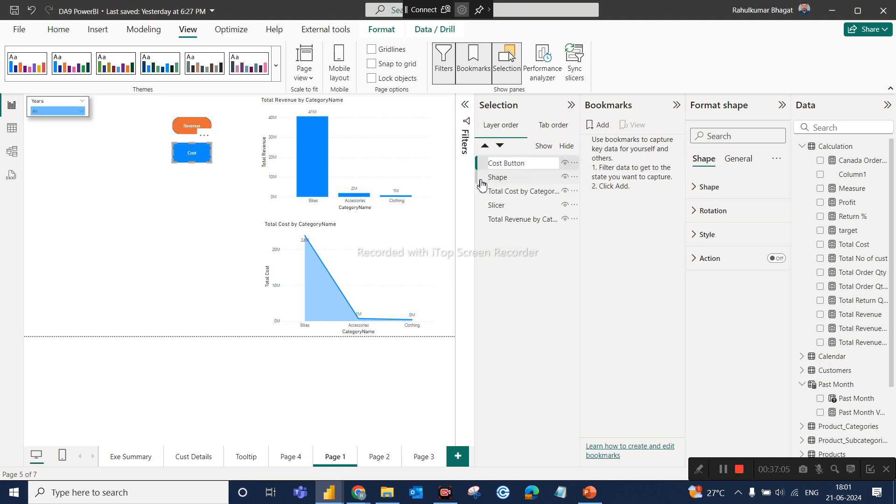
# Rename the orange Revenue pill as Revenue Button in the layer order.
pyautogui.click(496, 179)
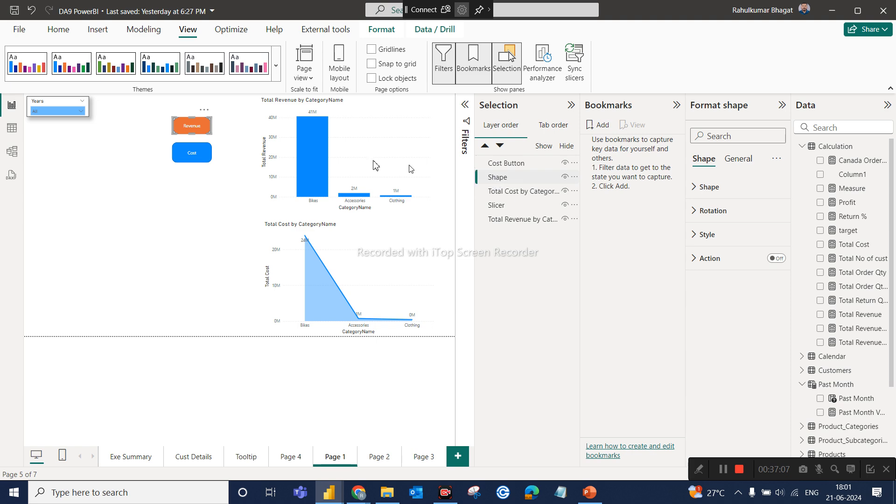
pyautogui.doubleClick(489, 183)
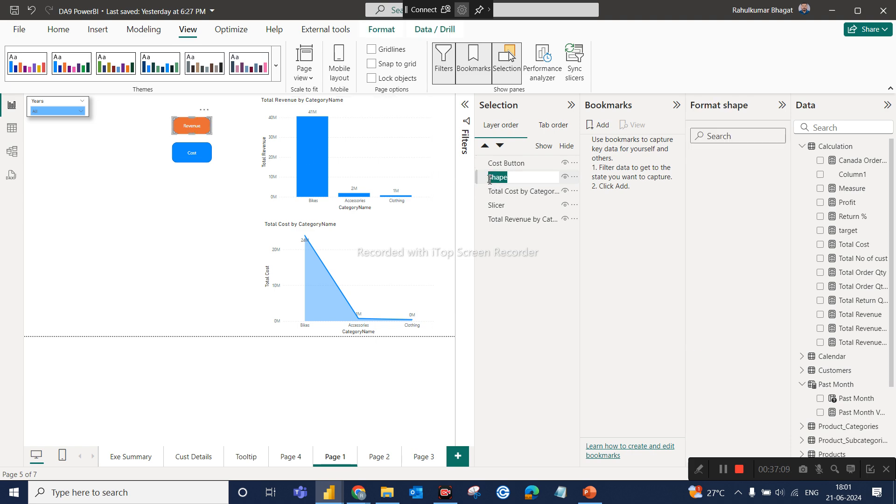
pyautogui.press('BackSpace')
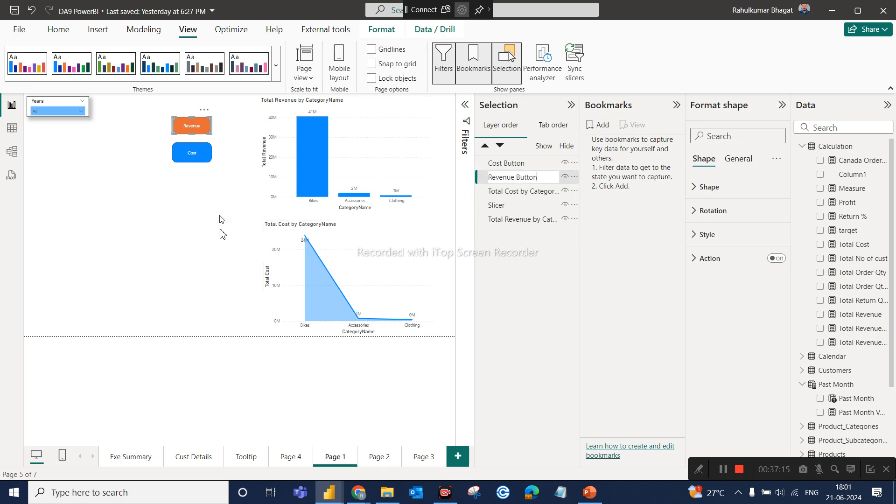
pyautogui.click(212, 304)
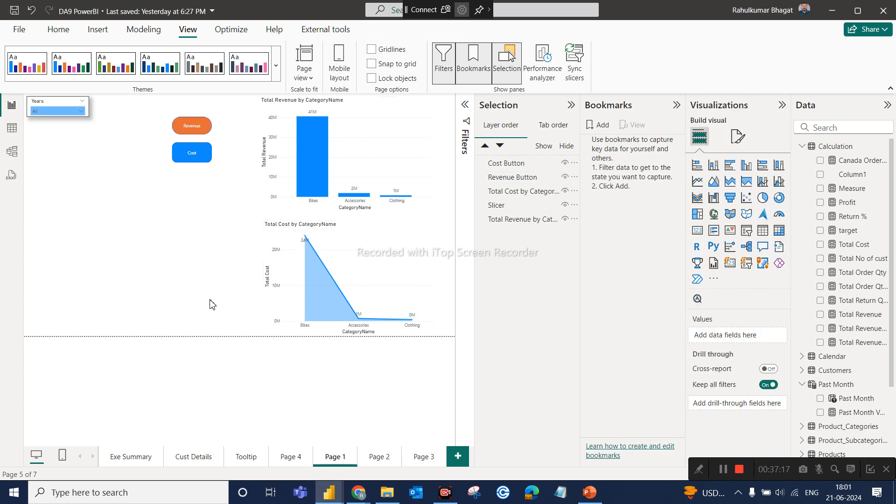
# Identify the chart layers and rename the Years slicer as Slicer Year in the layer order.
pyautogui.click(500, 191)
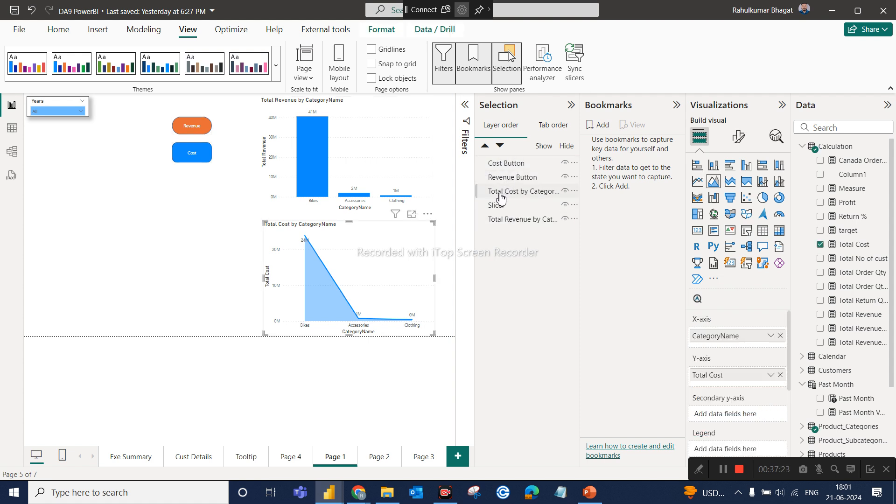
pyautogui.click(488, 192)
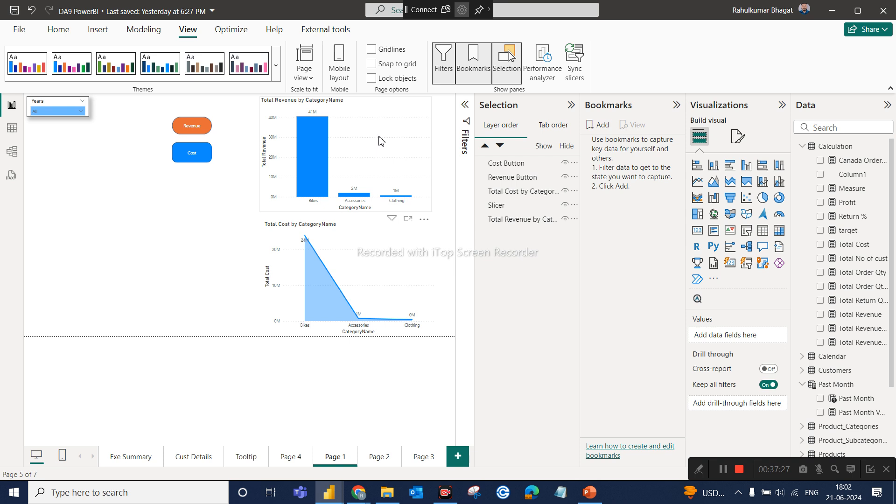
pyautogui.click(517, 193)
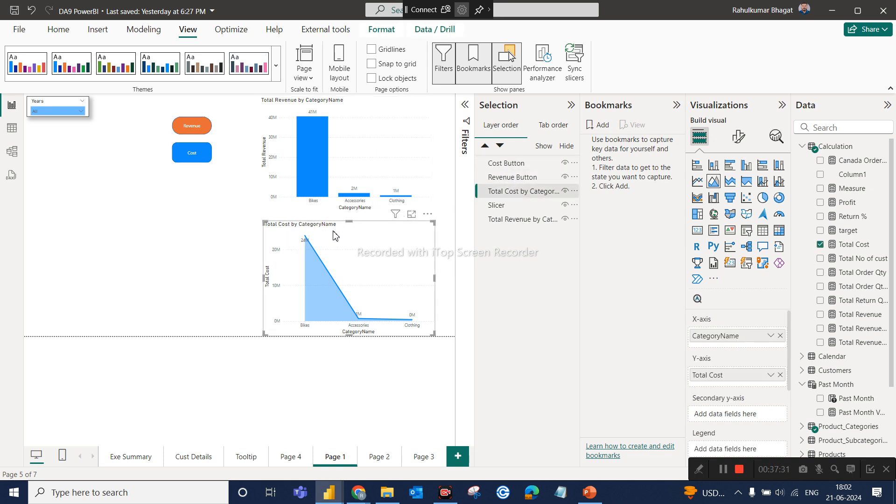
pyautogui.click(495, 206)
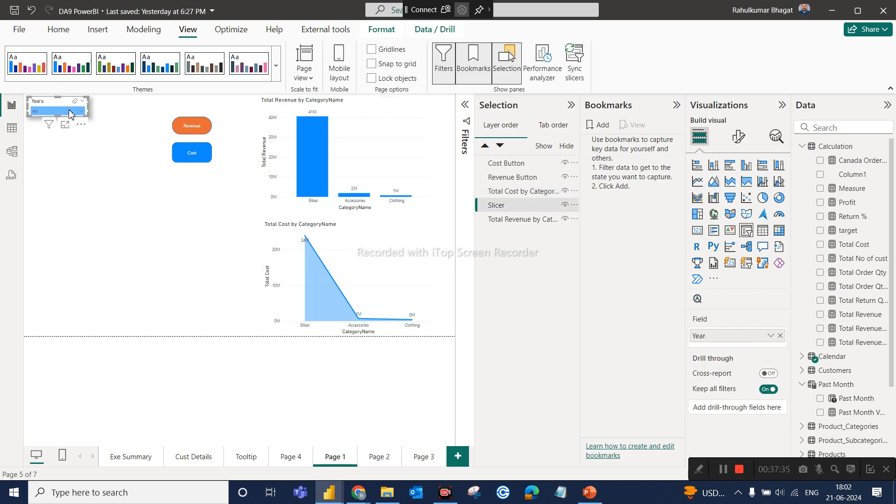
pyautogui.doubleClick(497, 205)
pyautogui.doubleClick(498, 206)
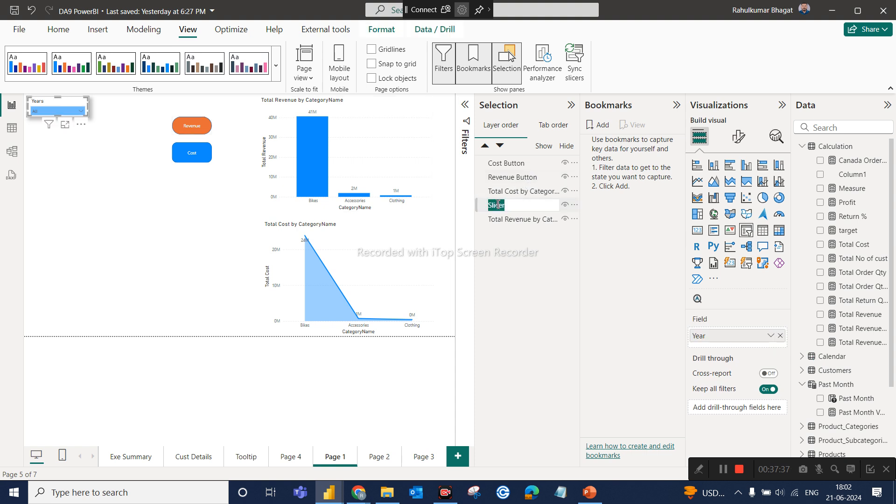
pyautogui.click(511, 206)
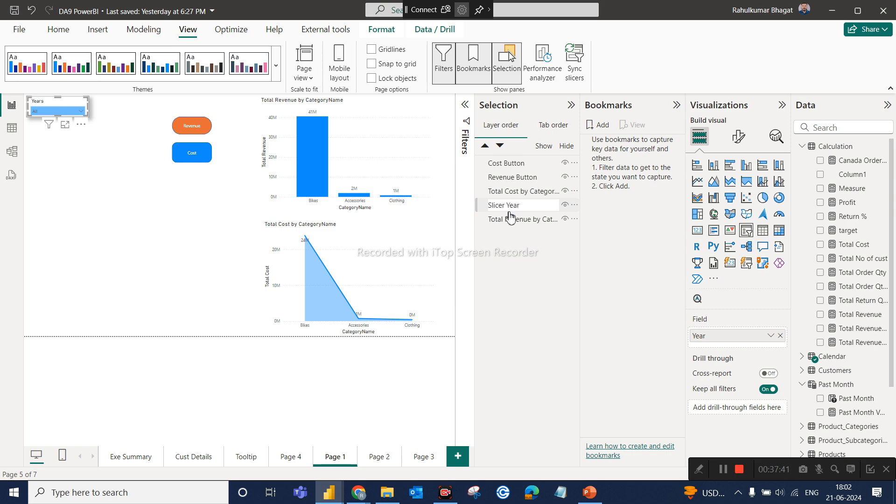
pyautogui.click(507, 221)
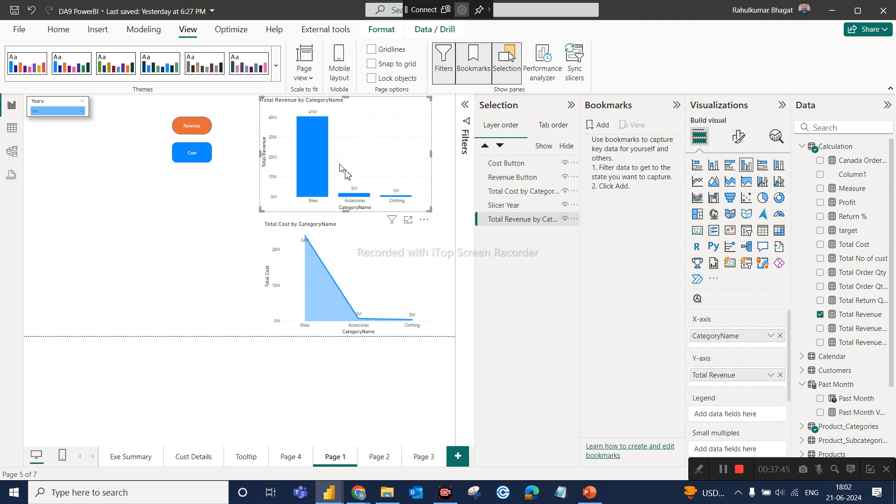
pyautogui.click(207, 240)
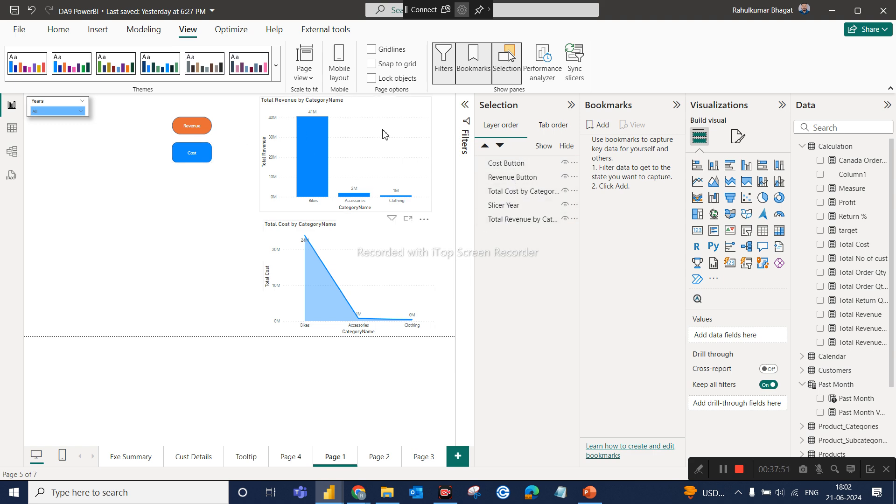
# Add a bookmark of the current page, name it Revenue and select it.
pyautogui.click(604, 126)
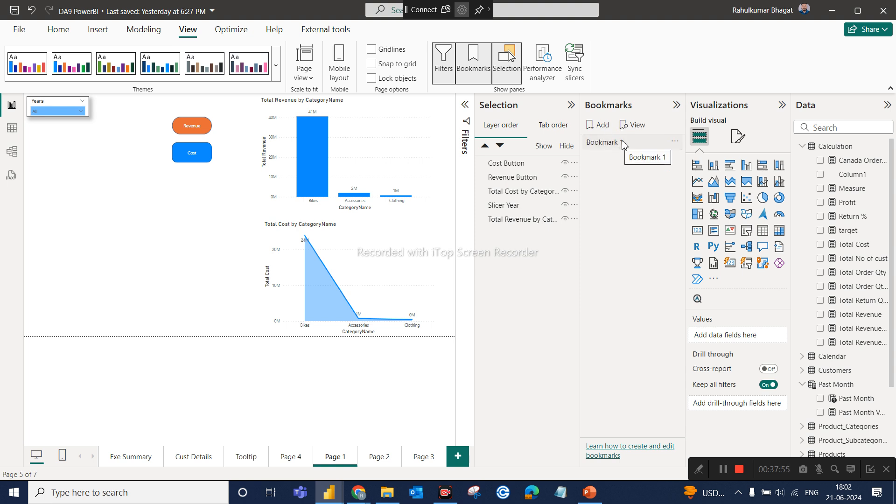
pyautogui.doubleClick(621, 142)
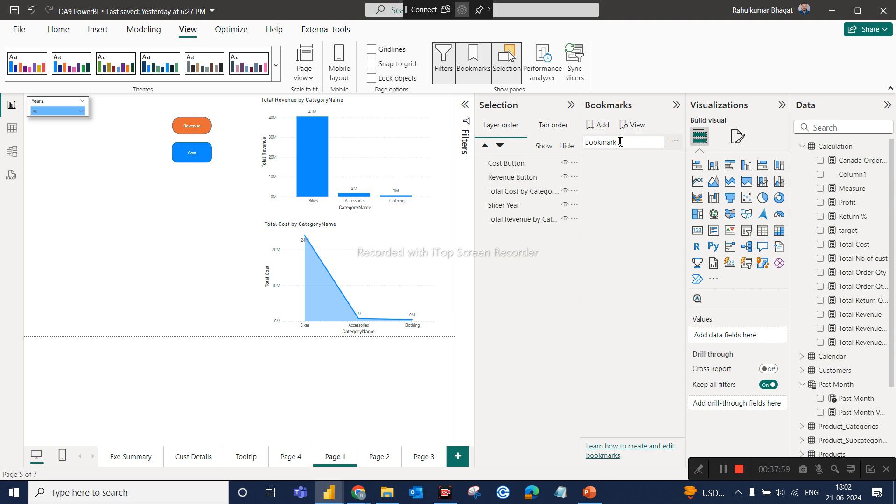
pyautogui.press('BackSpace')
pyautogui.press('BackSpace')
pyautogui.press('BackSpace')
pyautogui.press('BackSpace')
pyautogui.press('BackSpace')
pyautogui.press('BackSpace')
pyautogui.press('BackSpace')
pyautogui.press('BackSpace')
pyautogui.click(632, 222)
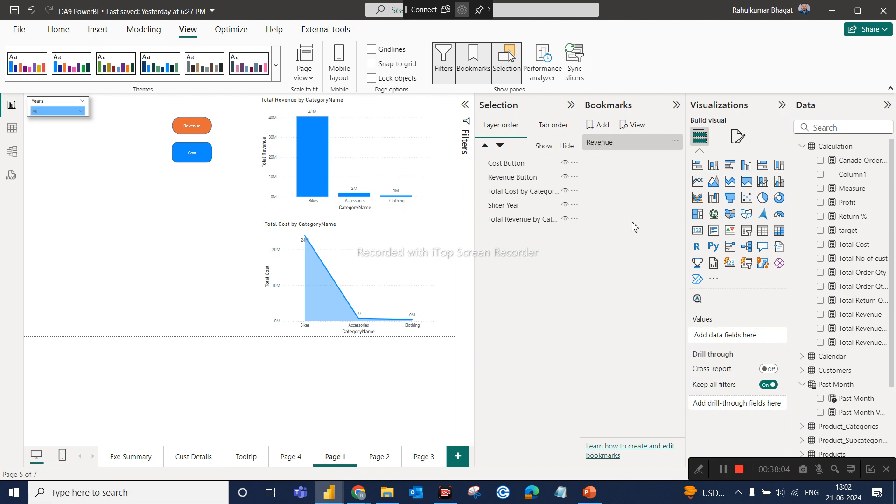
pyautogui.click(607, 144)
# Hide the Total Cost by CategoryName chart and the Revenue Button on the page.
pyautogui.moveTo(322, 188)
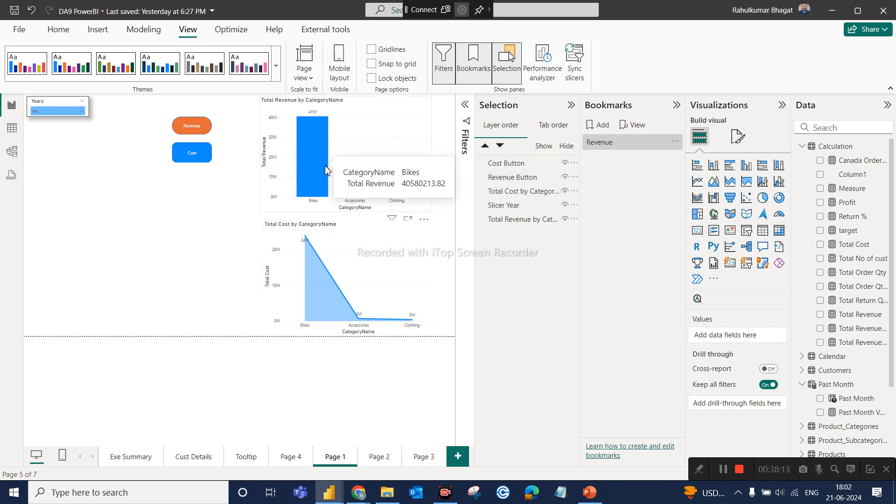
pyautogui.click(329, 239)
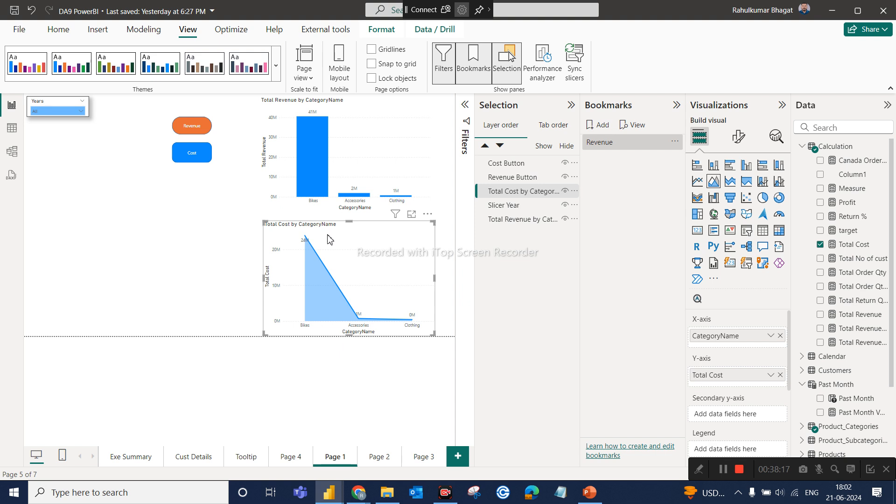
pyautogui.click(565, 191)
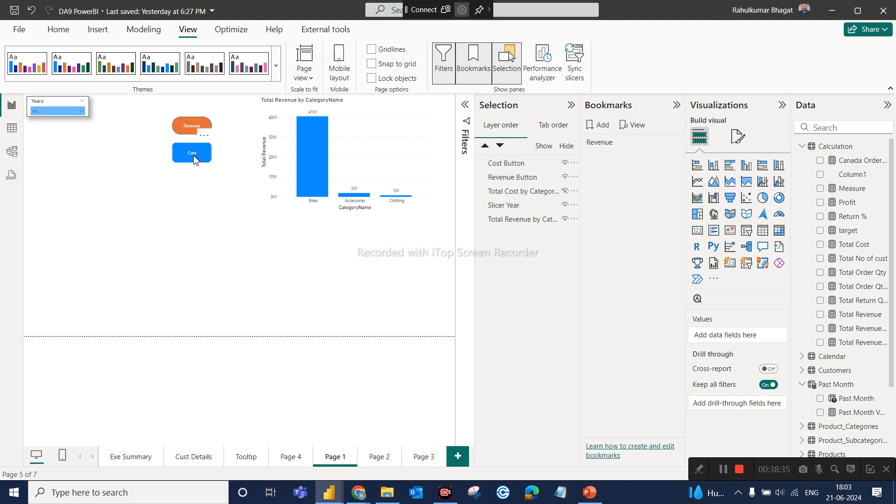
pyautogui.click(194, 128)
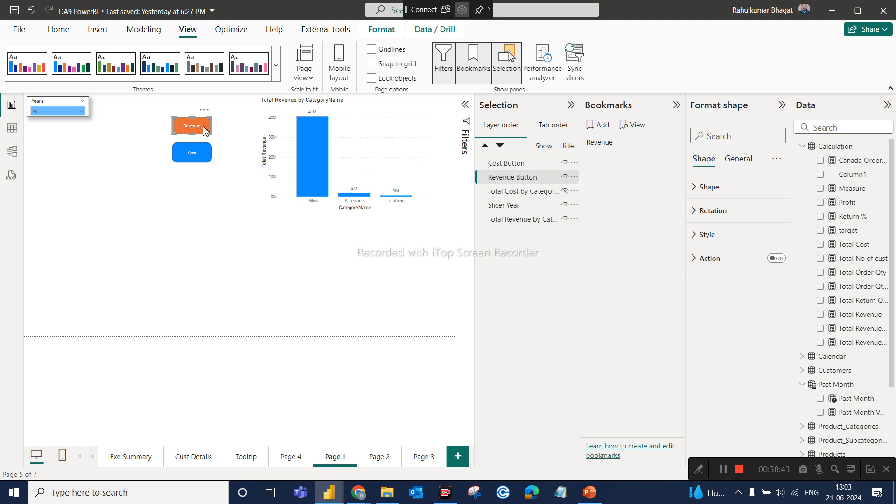
pyautogui.click(565, 177)
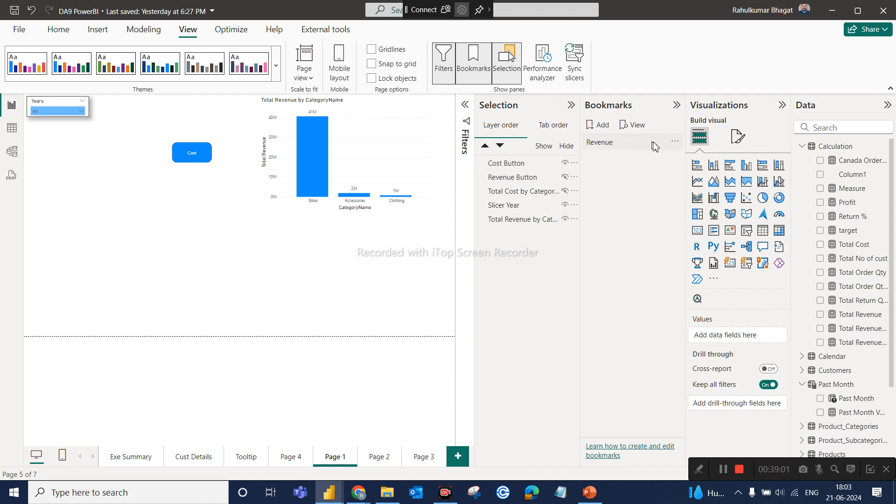
# Update the Revenue bookmark with the current view, and add a second bookmark named Cost.
pyautogui.click(674, 142)
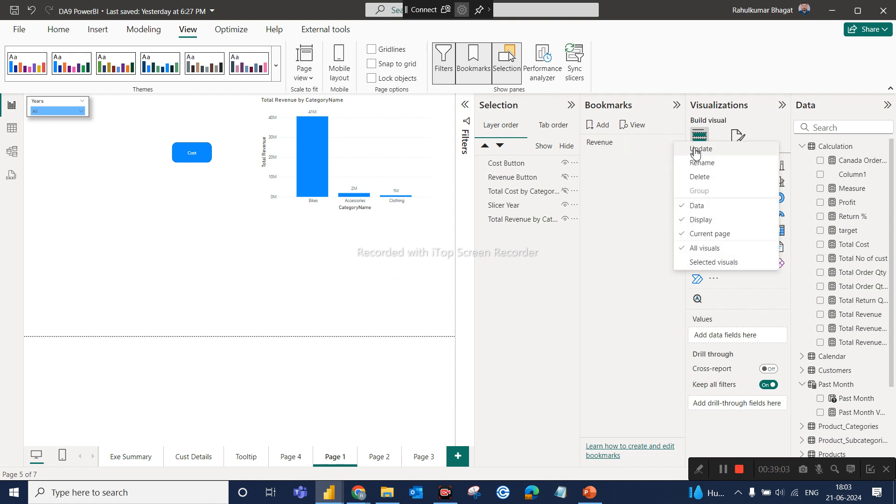
pyautogui.click(699, 150)
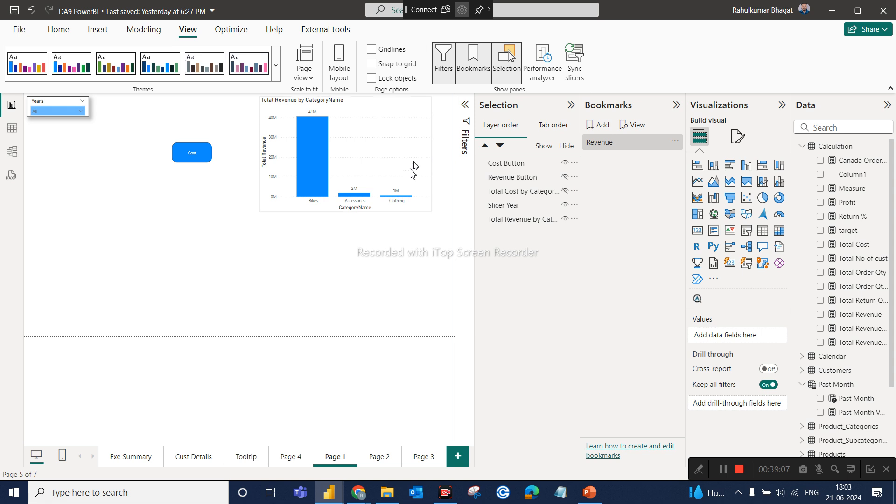
pyautogui.click(598, 130)
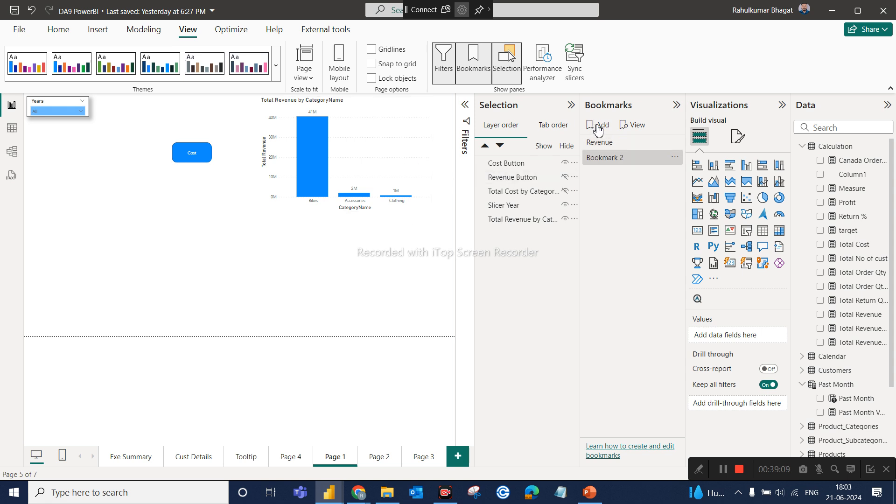
pyautogui.doubleClick(611, 157)
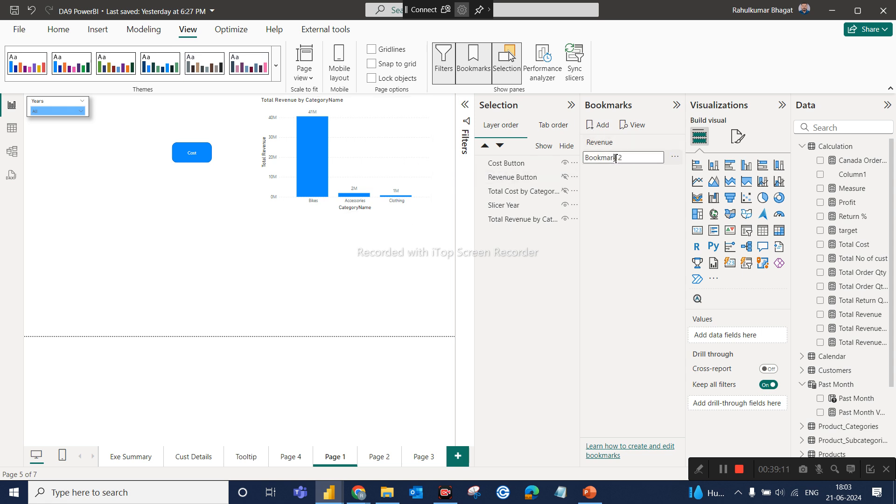
pyautogui.press('BackSpace')
pyautogui.press('BackSpace')
pyautogui.press('BackSpace')
pyautogui.press('BackSpace')
pyautogui.press('BackSpace')
pyautogui.press('BackSpace')
pyautogui.press('BackSpace')
pyautogui.press('BackSpace')
pyautogui.press('Return')
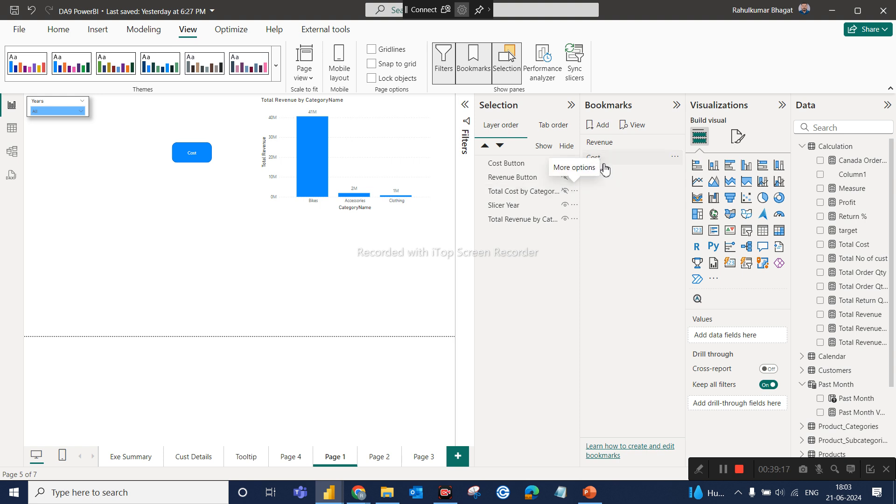
pyautogui.click(605, 163)
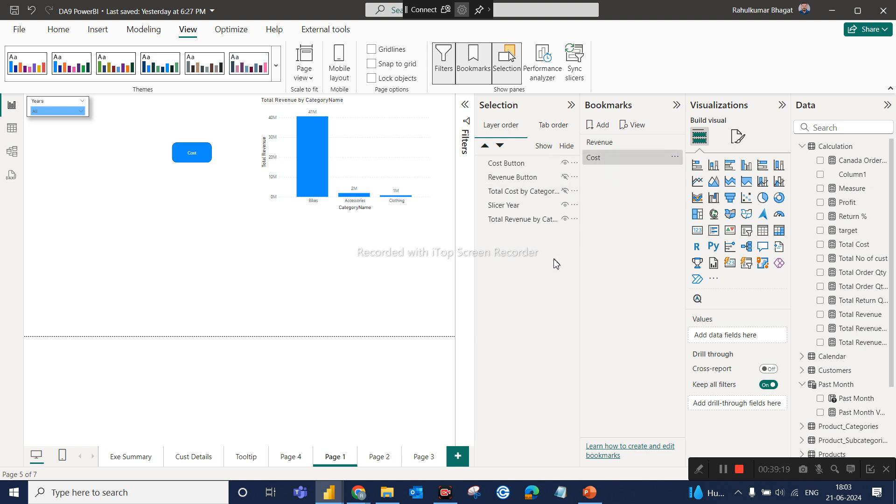
# Show the Total Cost by CategoryName chart and the Revenue Button, and hide the Total Revenue by CategoryName chart and the Cost Button.
pyautogui.click(565, 191)
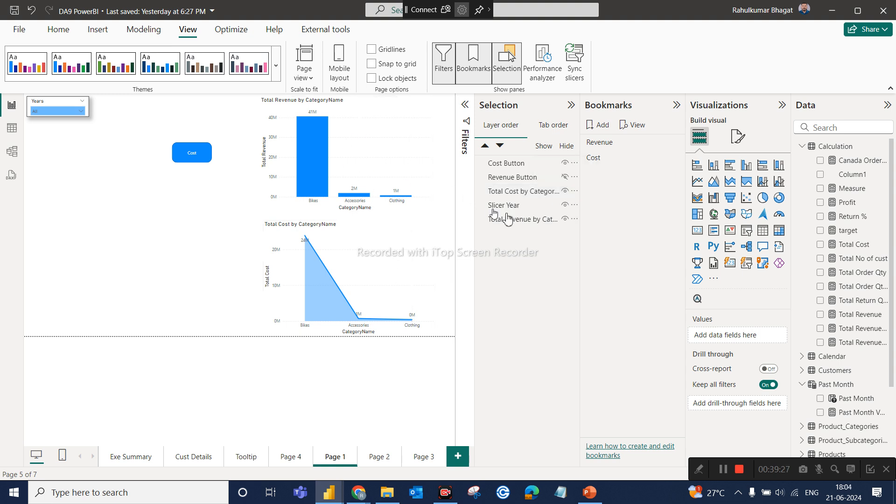
pyautogui.click(565, 219)
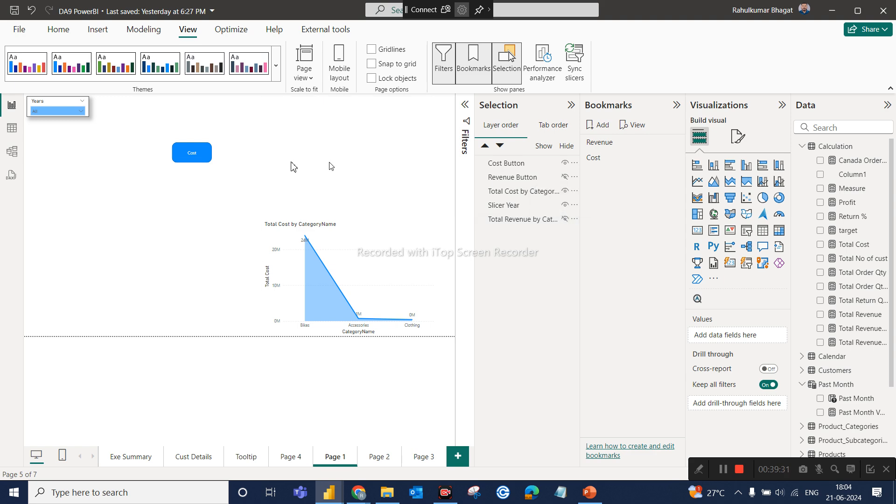
pyautogui.click(182, 161)
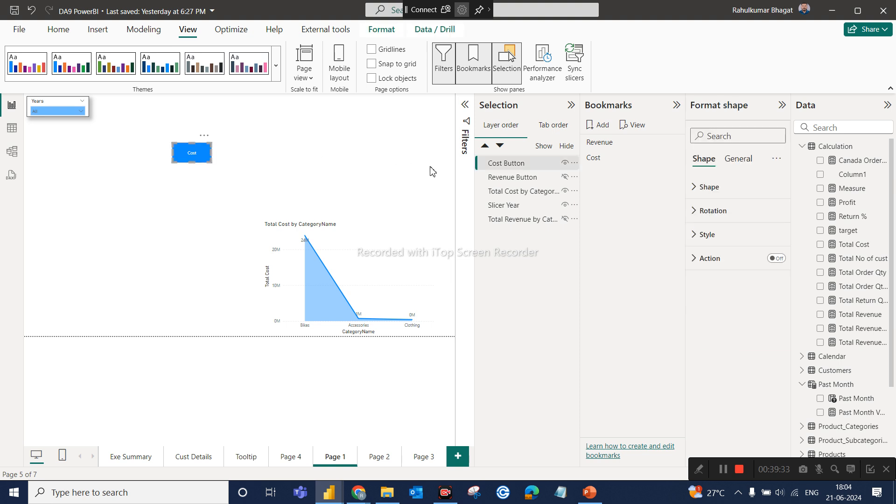
pyautogui.click(566, 164)
pyautogui.click(566, 178)
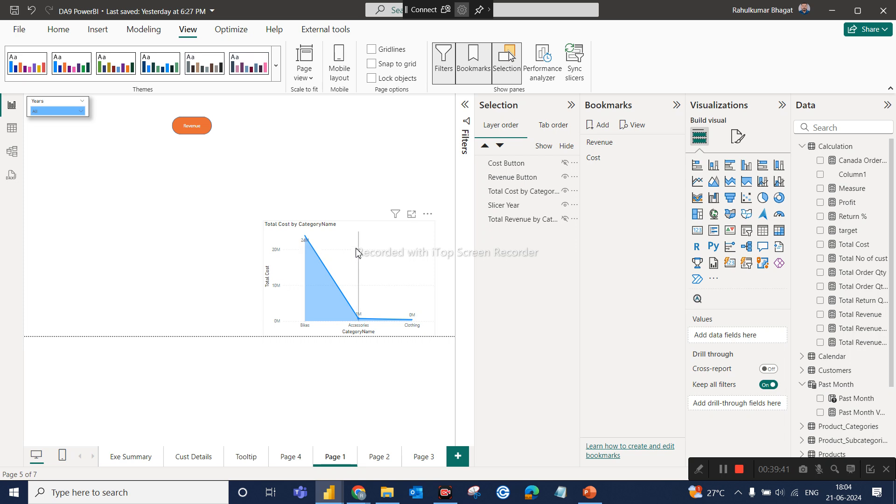
# Move the Total Cost by CategoryName chart up into the area of the hidden revenue chart, beside the Revenue Button.
pyautogui.moveTo(409, 245)
pyautogui.moveTo(396, 208); pyautogui.dragTo(406, 131)
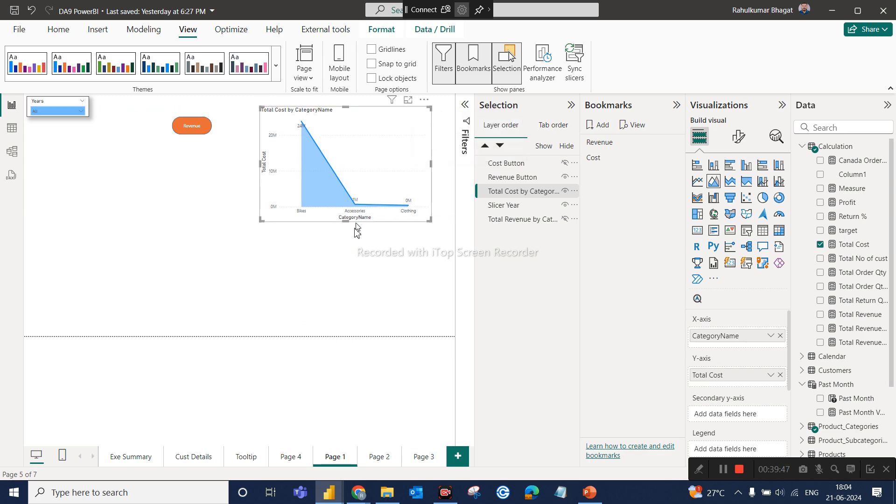
pyautogui.click(348, 259)
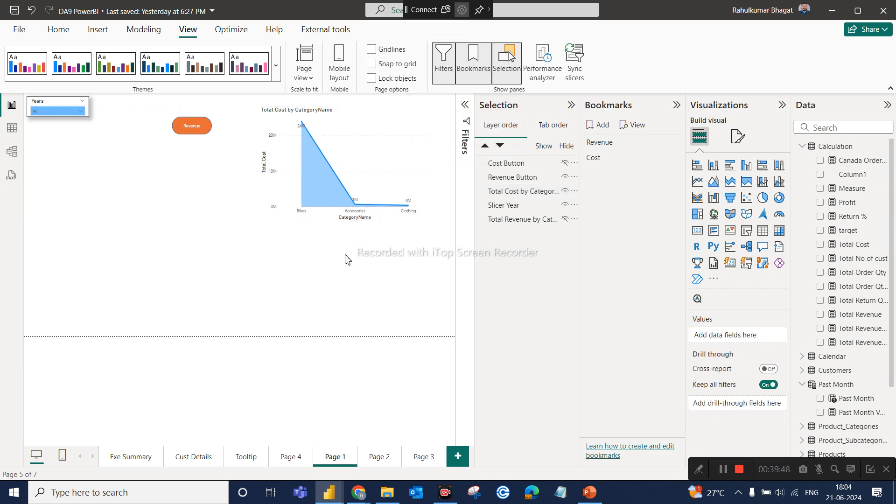
# Update the Cost bookmark with the Total Cost chart and Revenue Button shown and the Total Revenue chart and Cost Button hidden.
pyautogui.click(602, 158)
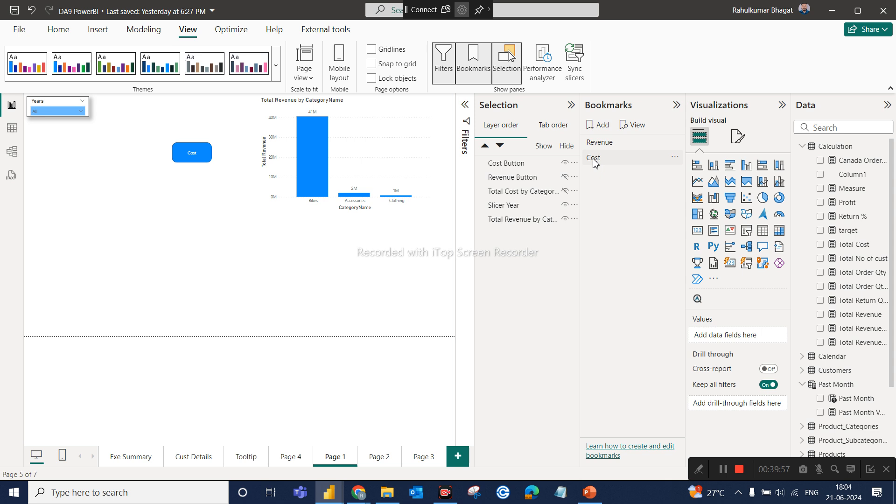
pyautogui.click(611, 159)
pyautogui.click(564, 192)
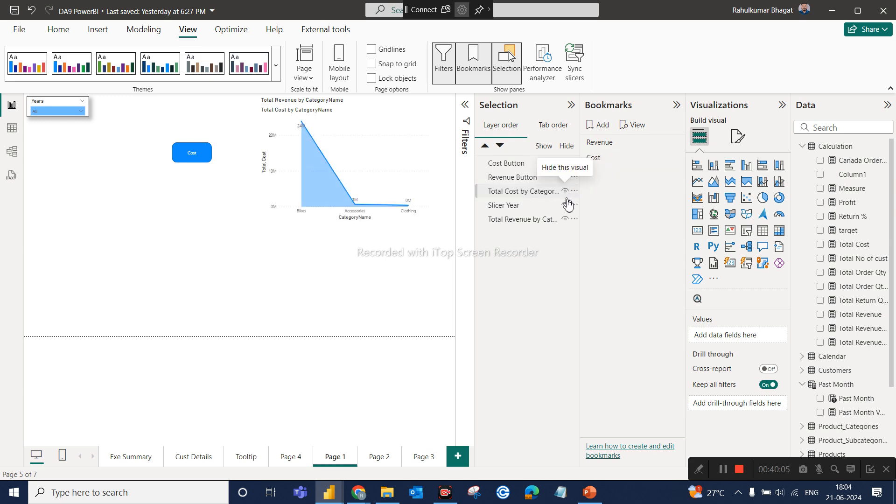
pyautogui.click(565, 219)
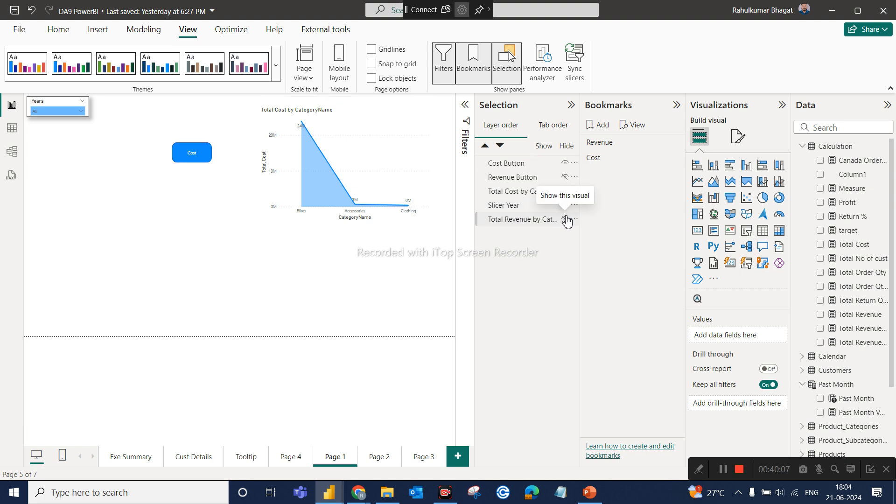
pyautogui.click(566, 163)
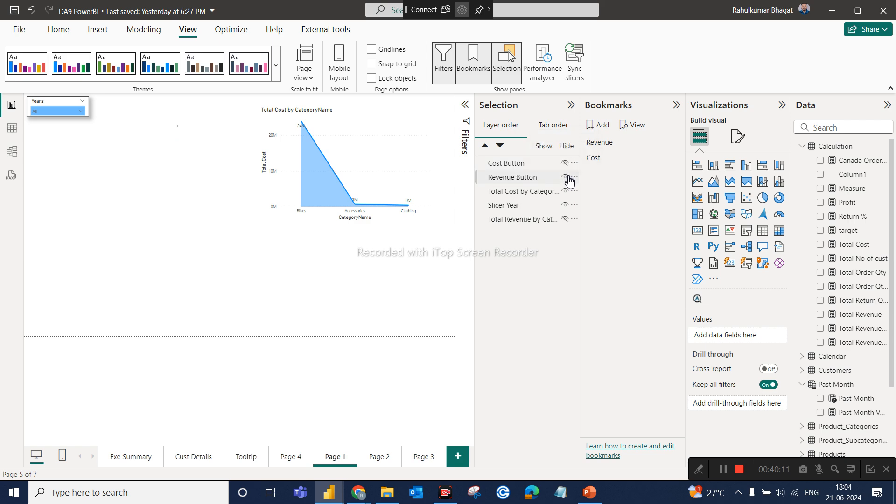
pyautogui.click(566, 178)
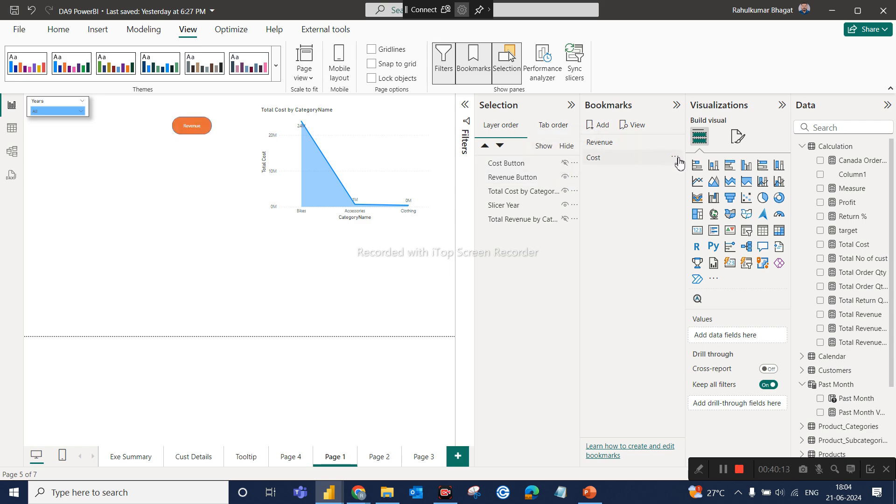
pyautogui.click(675, 157)
pyautogui.click(704, 170)
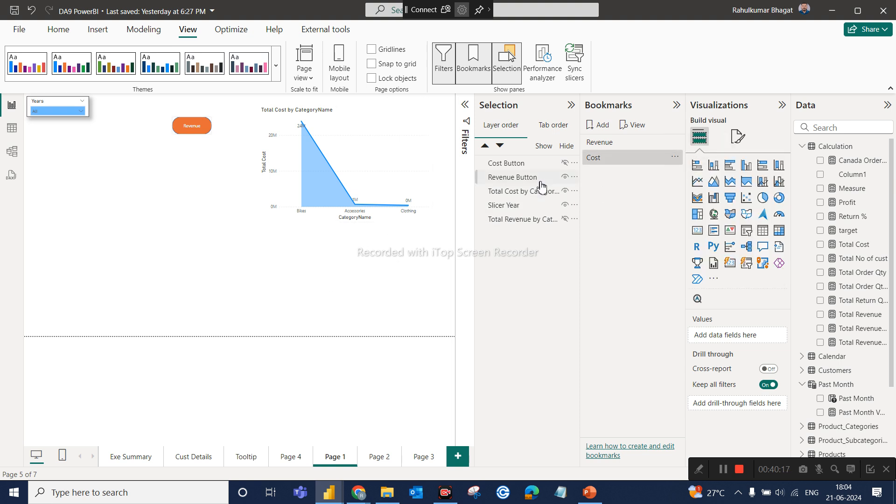
# Apply the Revenue bookmark and the Cost bookmark in turn to check which chart and button each one displays.
pyautogui.click(603, 146)
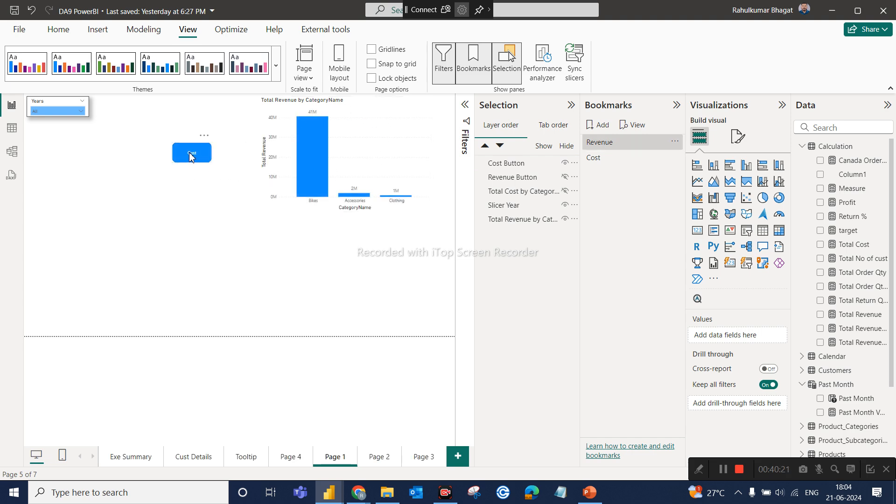
pyautogui.click(594, 157)
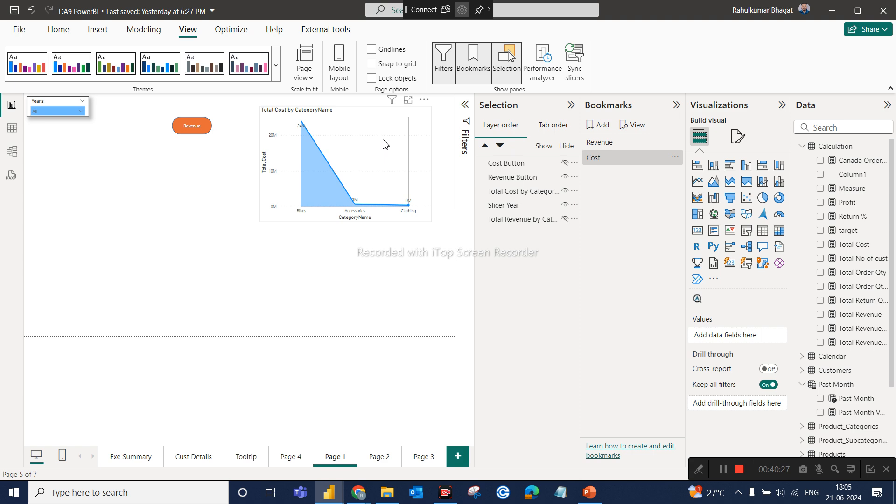
pyautogui.moveTo(384, 144)
# Turn on the action of the Revenue Button, with type Bookmark and the Revenue bookmark as its target.
pyautogui.click(191, 129)
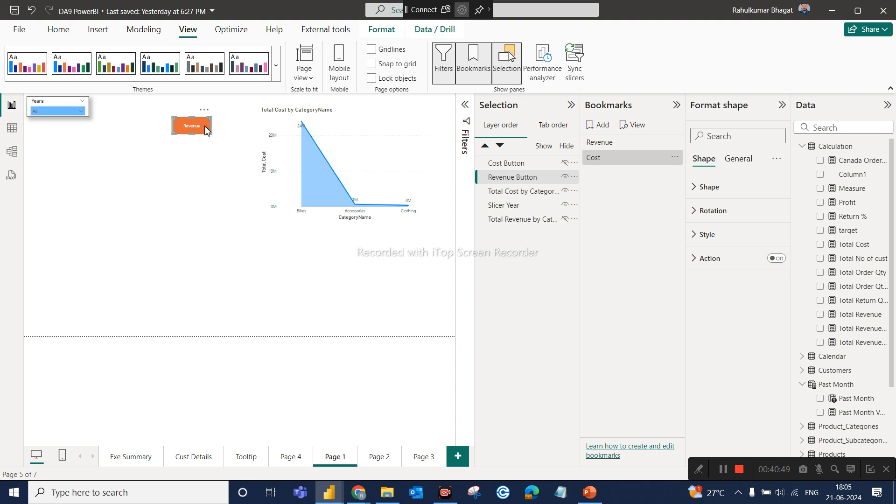
pyautogui.click(782, 260)
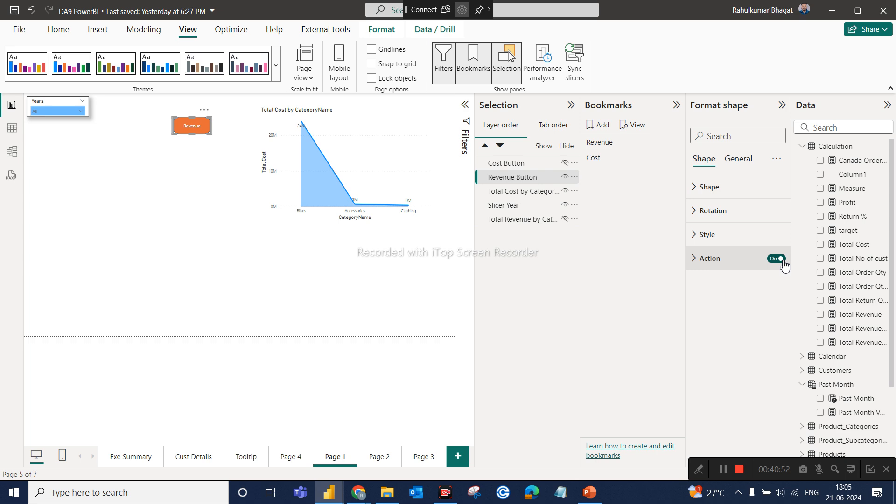
pyautogui.click(703, 262)
pyautogui.scroll(-1, 729, 336)
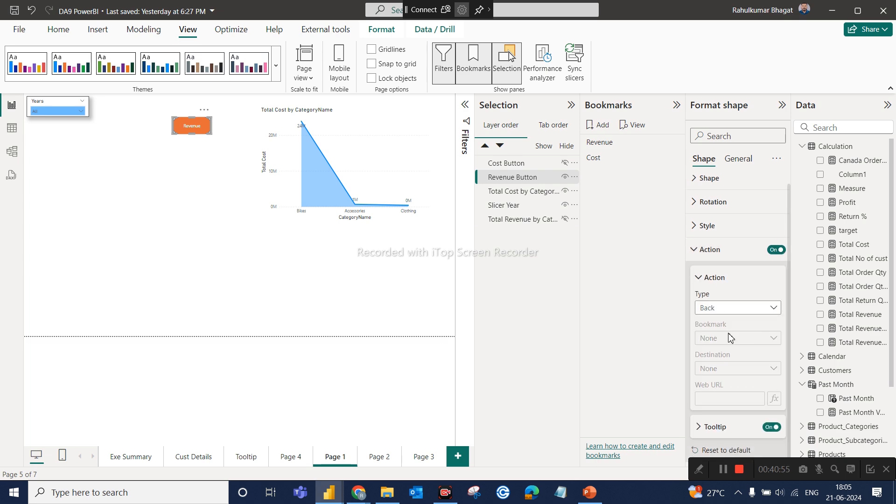
pyautogui.click(726, 313)
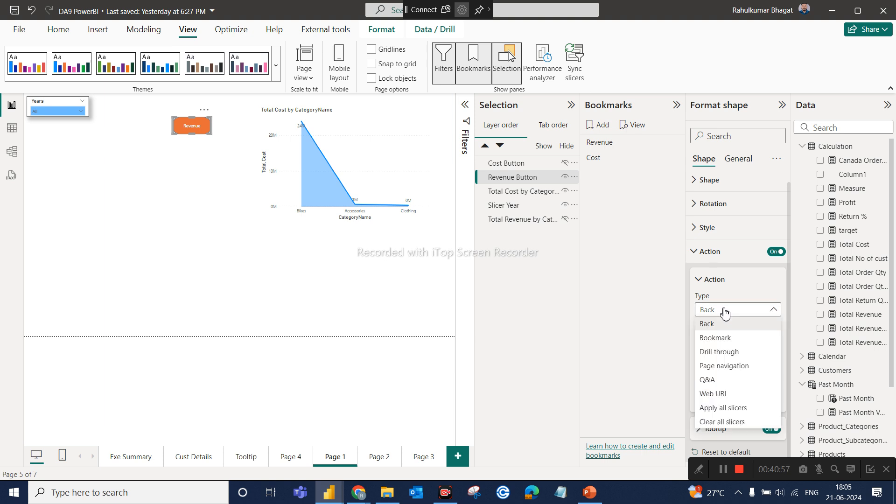
pyautogui.click(715, 338)
pyautogui.click(719, 346)
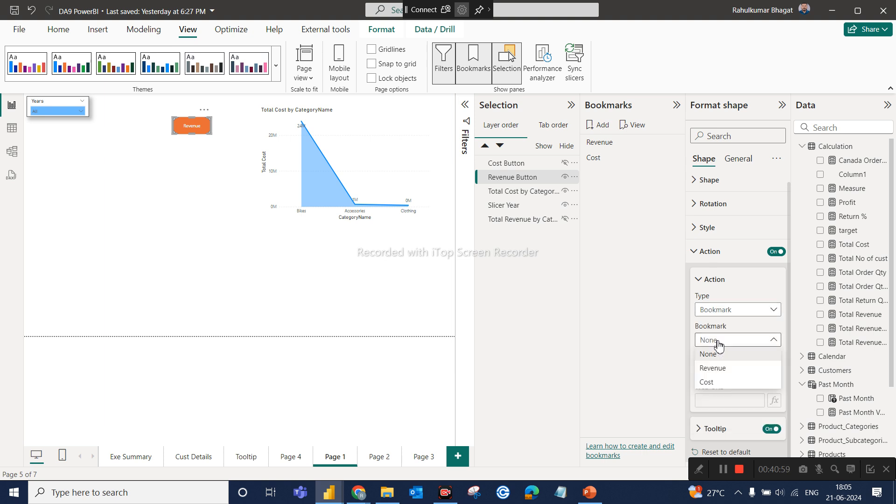
pyautogui.click(719, 370)
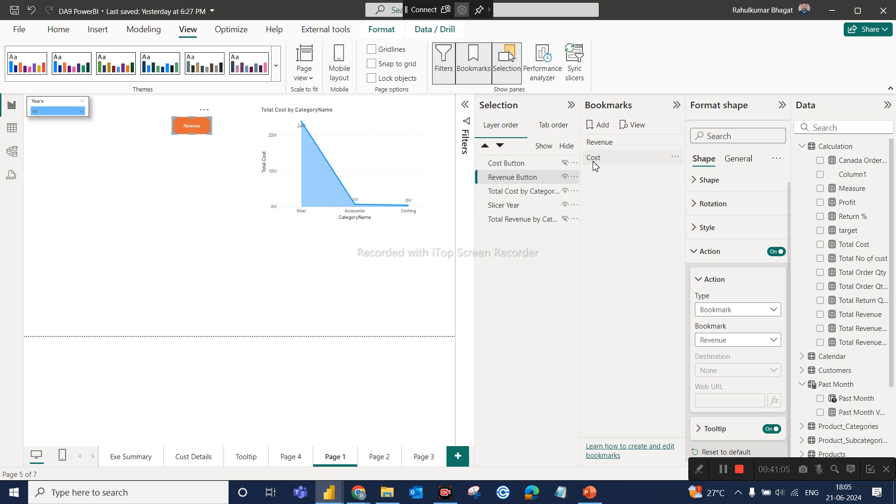
# Apply the Revenue bookmark and turn on the Cost Button's action, with type Bookmark and the Cost bookmark as target.
pyautogui.click(607, 157)
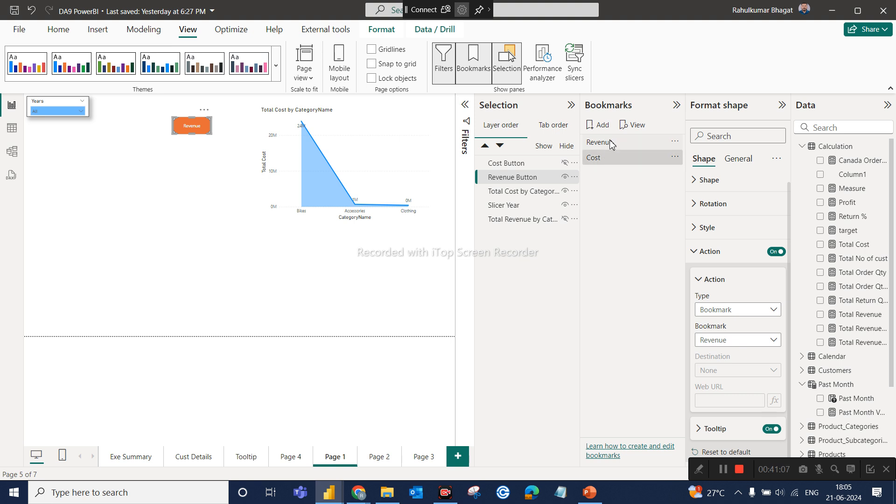
pyautogui.click(601, 142)
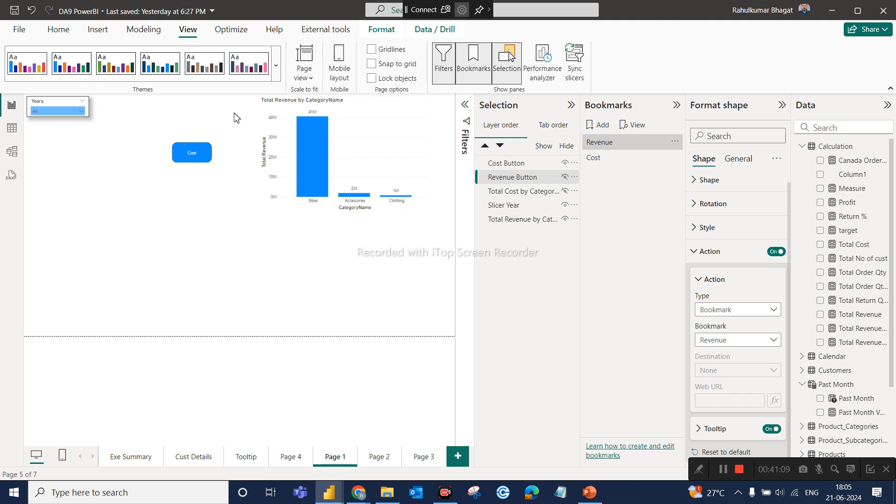
pyautogui.click(205, 151)
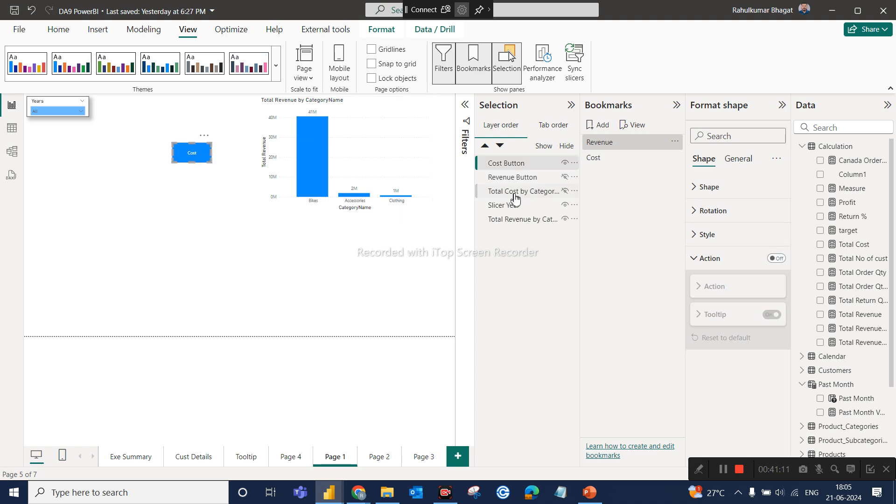
pyautogui.click(777, 258)
pyautogui.click(711, 286)
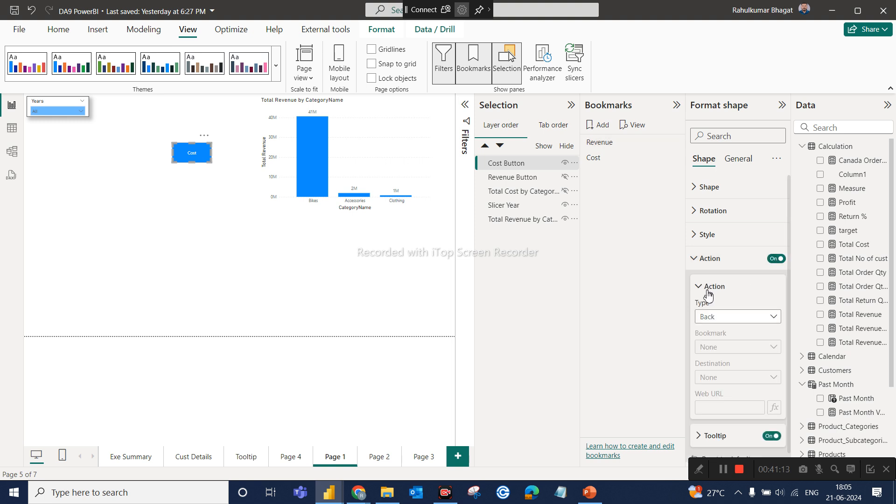
pyautogui.click(715, 319)
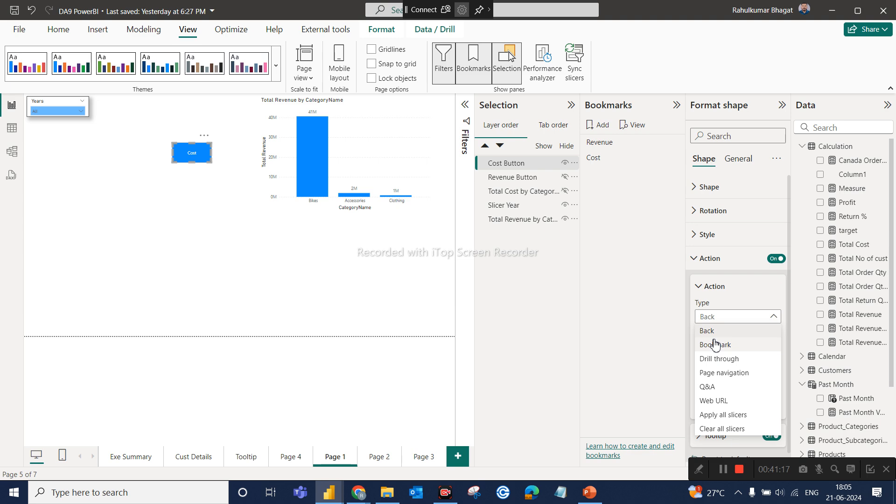
pyautogui.click(714, 344)
pyautogui.click(715, 349)
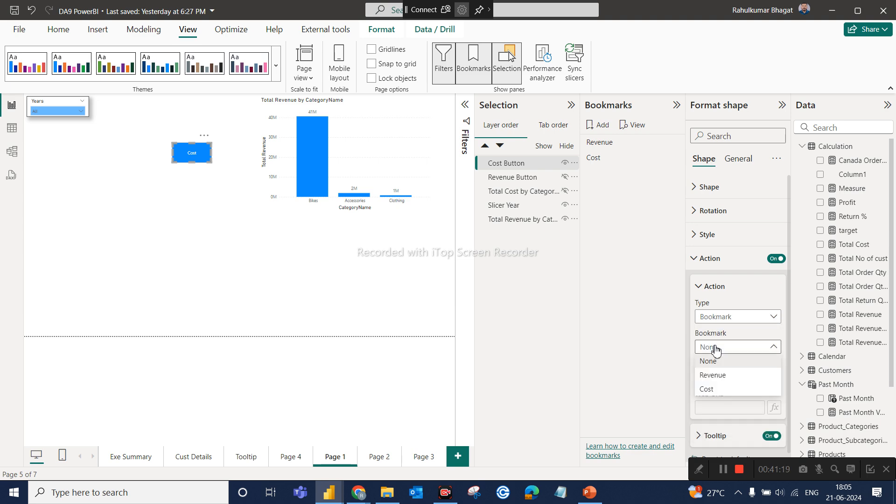
pyautogui.click(712, 387)
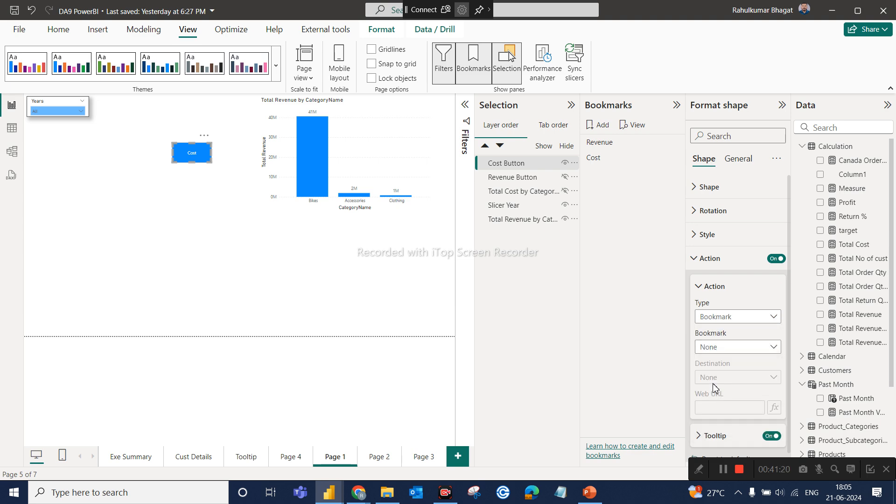
# Deselect the Cost Button and collapse the Bookmarks and Selection panes to enlarge the report canvas.
pyautogui.click(422, 300)
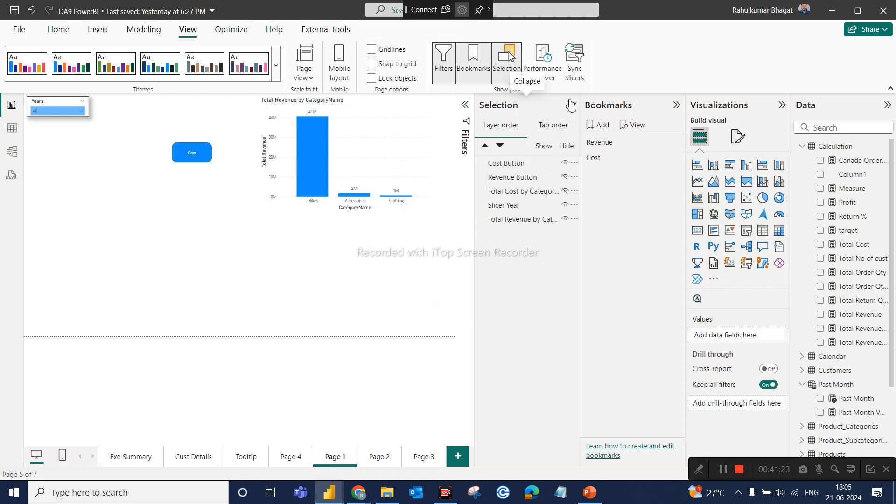
pyautogui.click(677, 107)
pyautogui.click(658, 107)
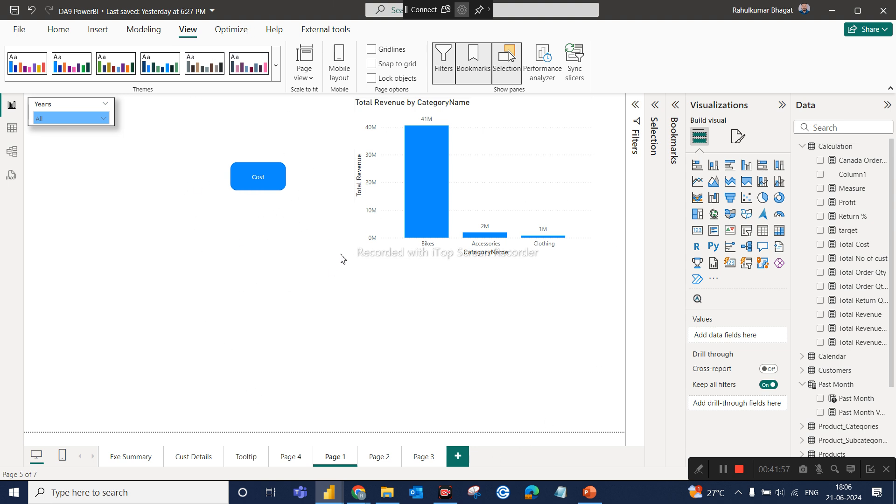
# Test the Cost and Revenue buttons on Page 1 by alternating between the cost chart and the revenue chart.
pyautogui.keyDown('ctrl'); pyautogui.click(279, 188); pyautogui.keyUp('ctrl')
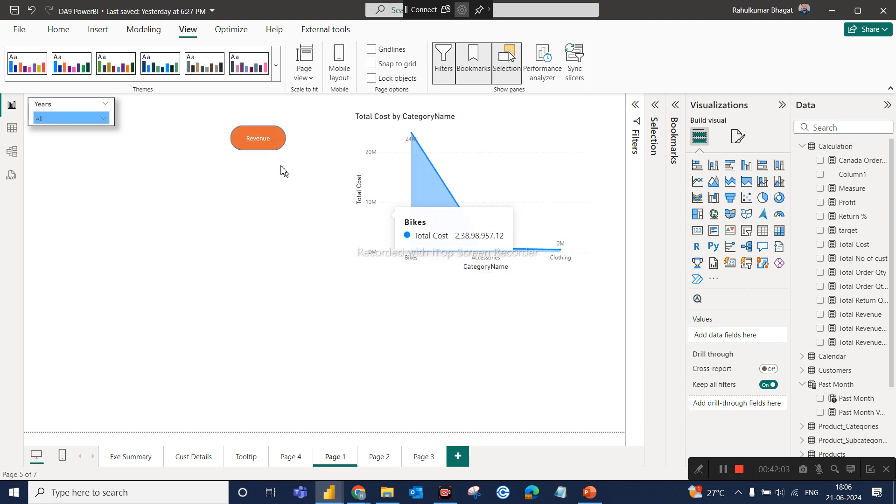
pyautogui.keyDown('ctrl'); pyautogui.click(266, 144); pyautogui.keyUp('ctrl')
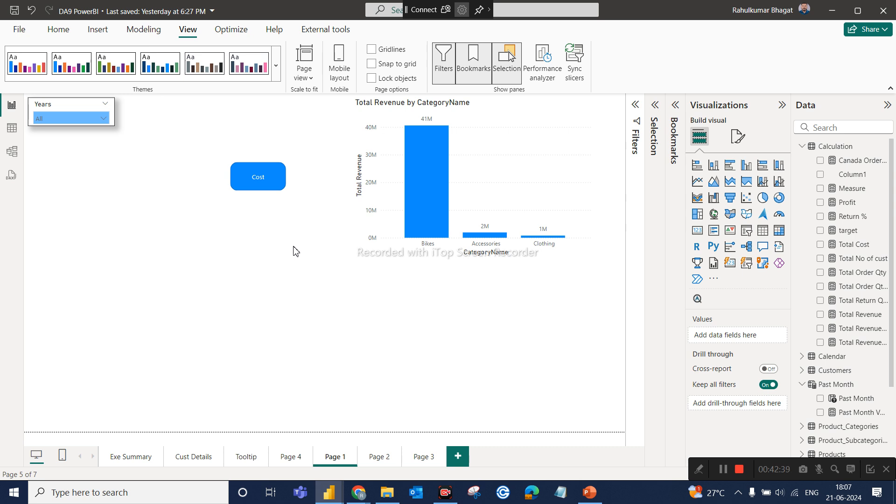
pyautogui.keyDown('ctrl'); pyautogui.click(256, 183); pyautogui.keyUp('ctrl')
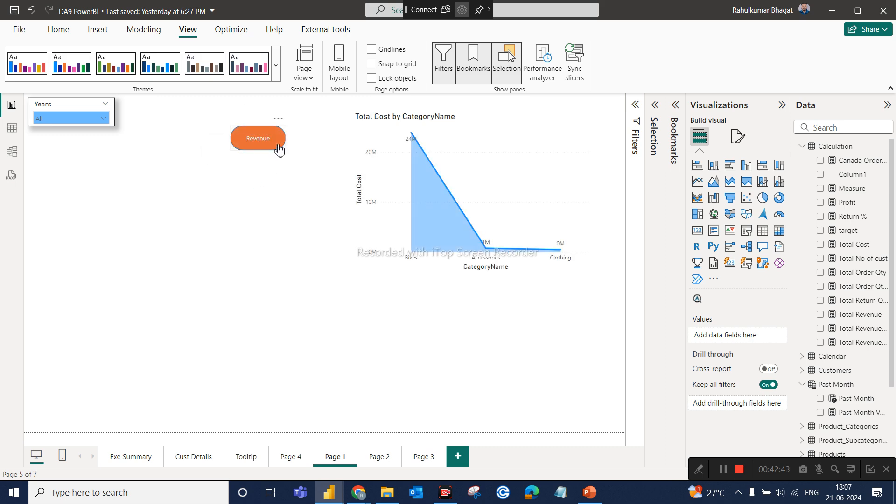
pyautogui.keyDown('ctrl'); pyautogui.click(277, 144); pyautogui.keyUp('ctrl')
pyautogui.keyDown('ctrl'); pyautogui.click(272, 181); pyautogui.keyUp('ctrl')
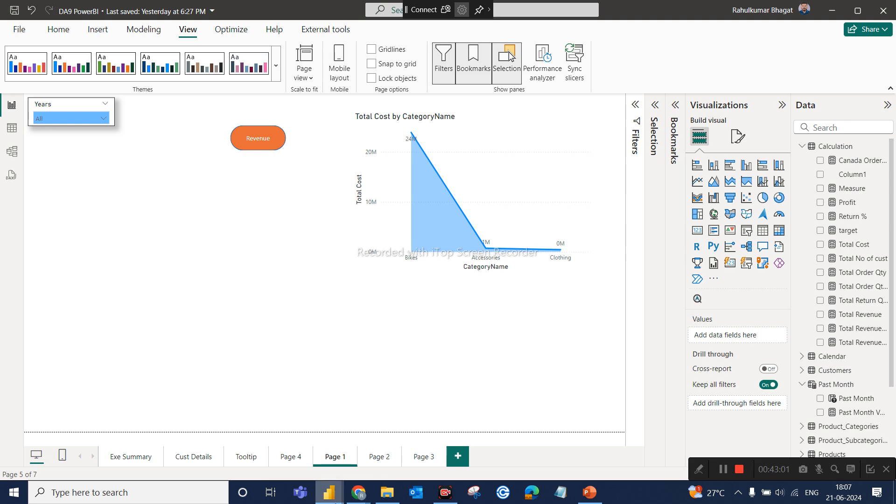
# Switch to the Dummyy3 report and look through its pages for Page 2 with the SHOW FILTER button.
pyautogui.moveTo(358, 492)
pyautogui.click(303, 457)
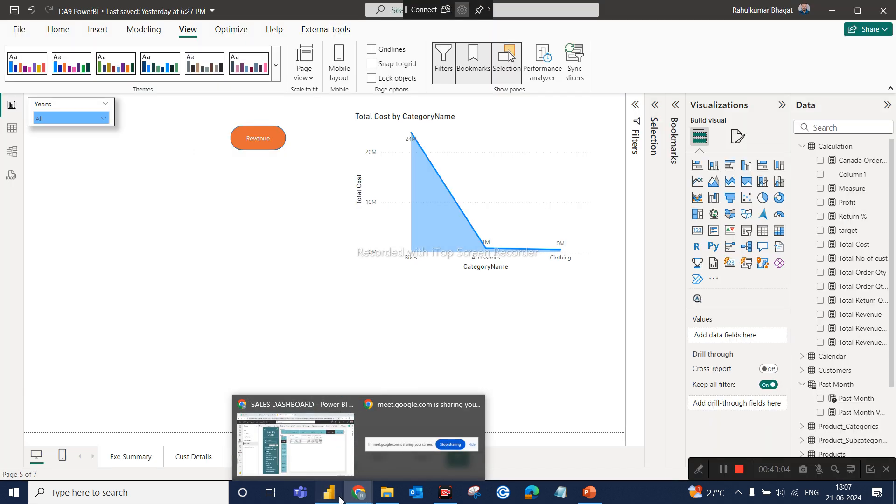
pyautogui.moveTo(329, 492)
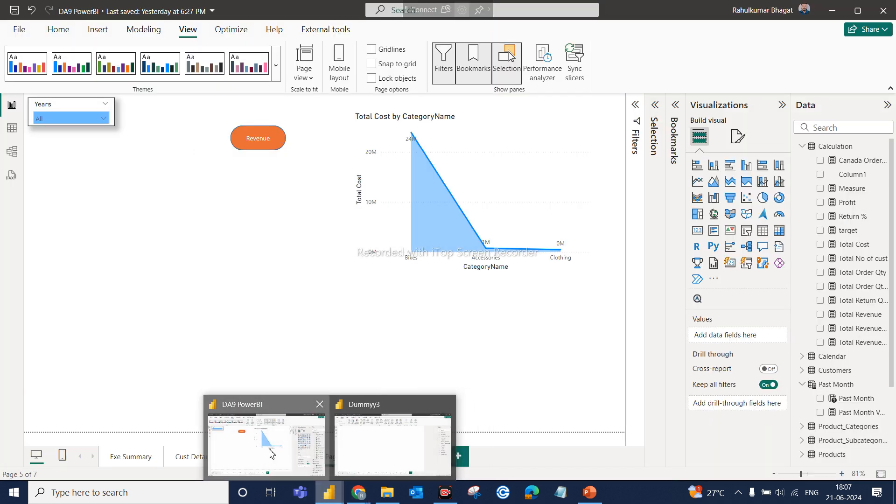
pyautogui.click(271, 452)
pyautogui.moveTo(324, 493)
pyautogui.click(355, 444)
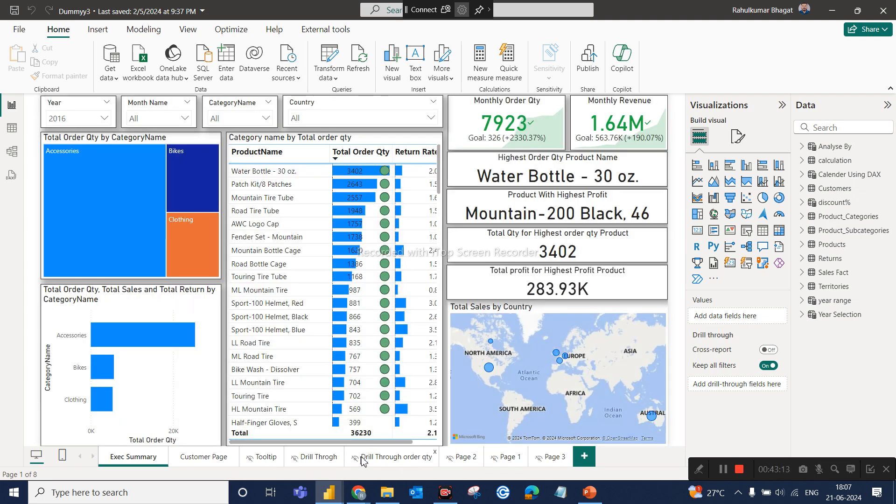
pyautogui.click(560, 461)
pyautogui.click(496, 464)
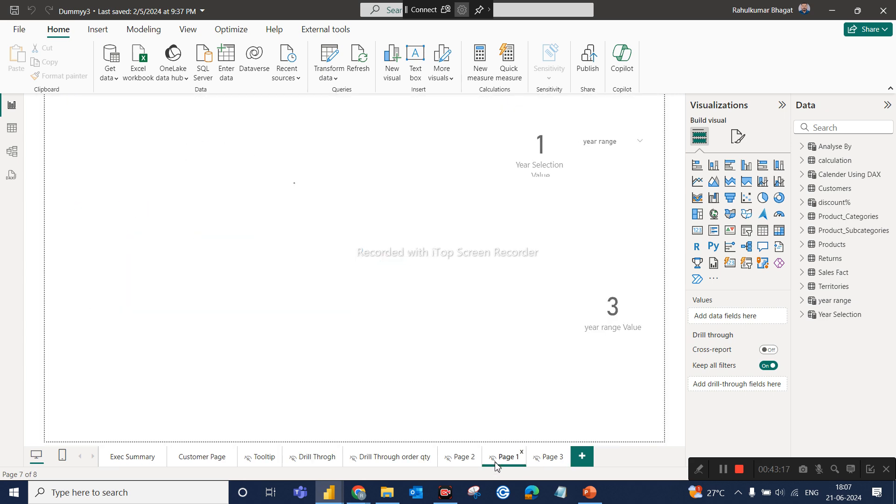
pyautogui.click(460, 456)
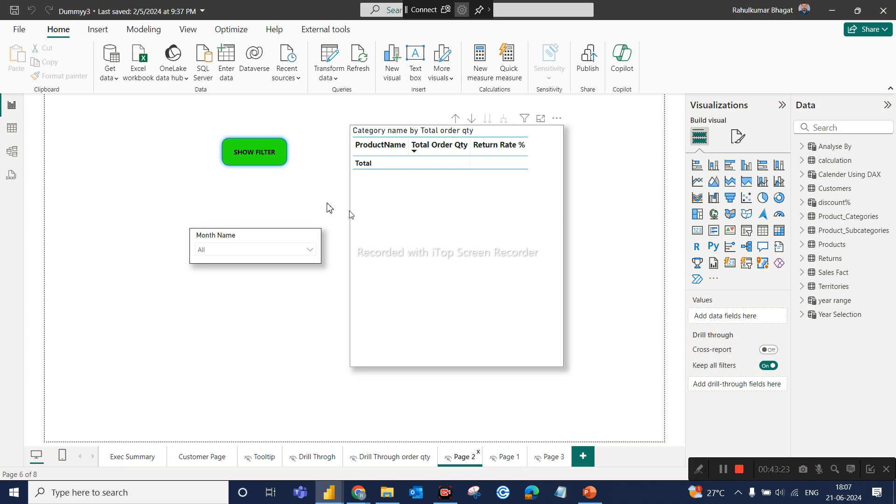
# Toggle the slicer panel repeatedly with the SHOW FILTER and HIDE FILTER buttons to examine how the example works.
pyautogui.keyDown('ctrl'); pyautogui.click(266, 165); pyautogui.keyUp('ctrl')
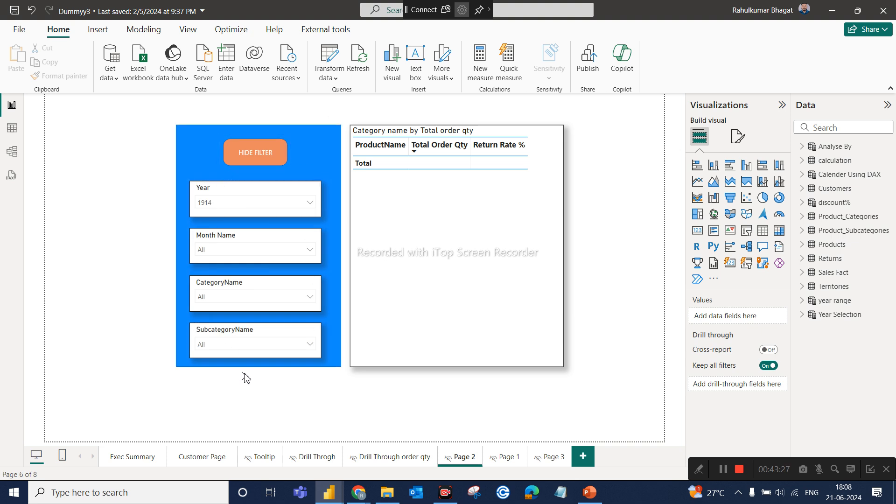
pyautogui.keyDown('ctrl'); pyautogui.click(266, 154); pyautogui.keyUp('ctrl')
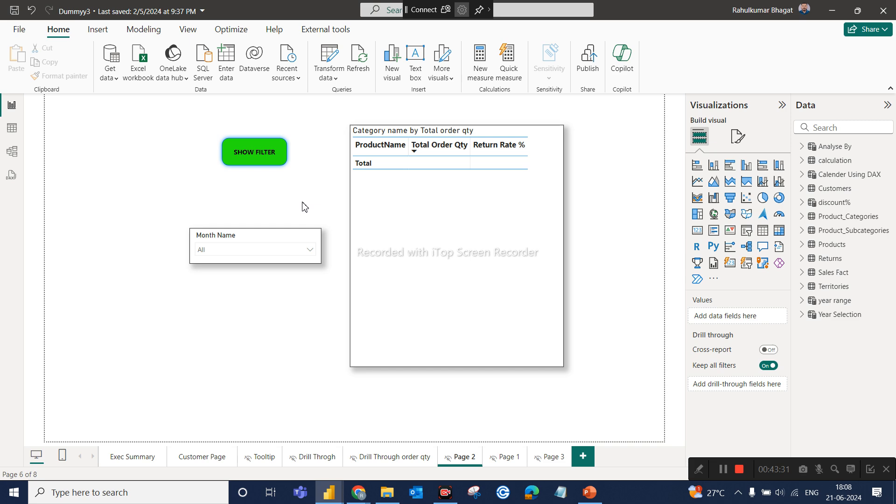
pyautogui.keyDown('ctrl'); pyautogui.click(260, 158); pyautogui.keyUp('ctrl')
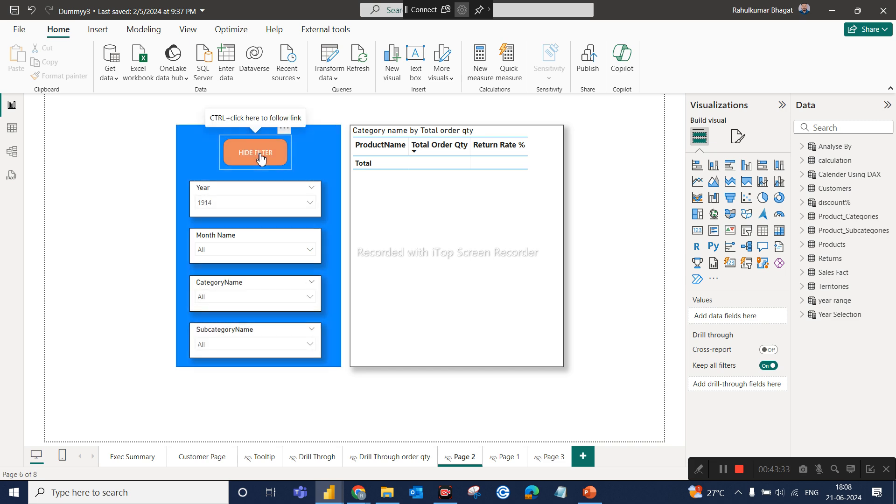
pyautogui.keyDown('ctrl'); pyautogui.click(260, 160); pyautogui.keyUp('ctrl')
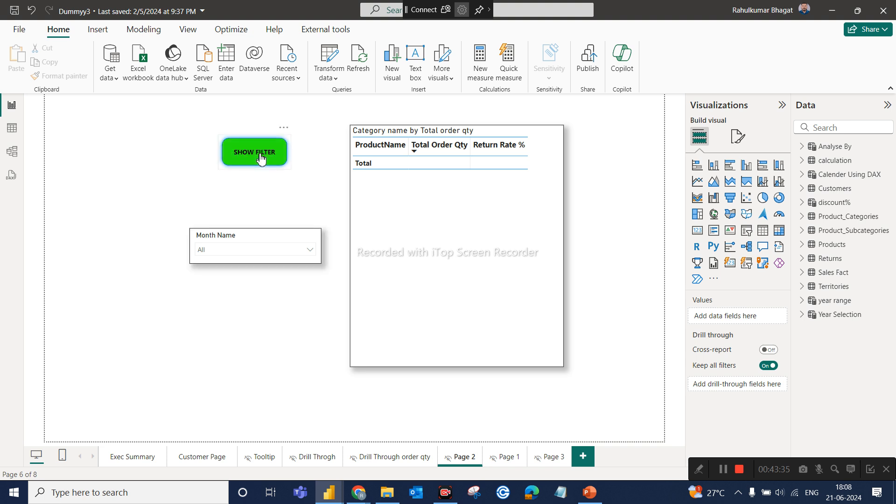
pyautogui.keyDown('ctrl'); pyautogui.click(261, 158); pyautogui.keyUp('ctrl')
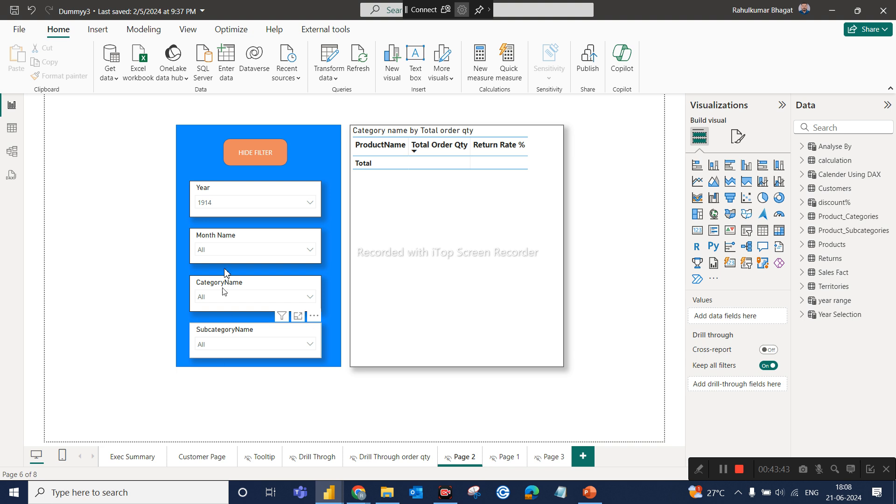
pyautogui.keyDown('ctrl'); pyautogui.click(253, 157); pyautogui.keyUp('ctrl')
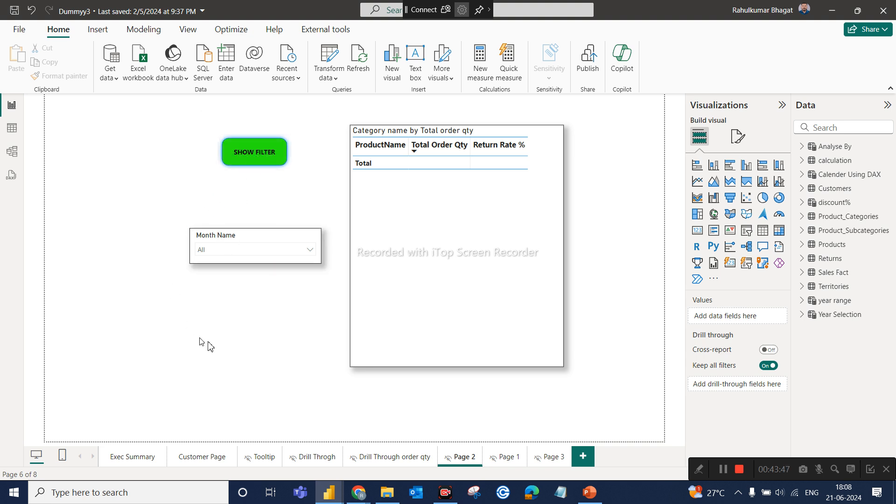
pyautogui.keyDown('ctrl'); pyautogui.click(257, 154); pyautogui.keyUp('ctrl')
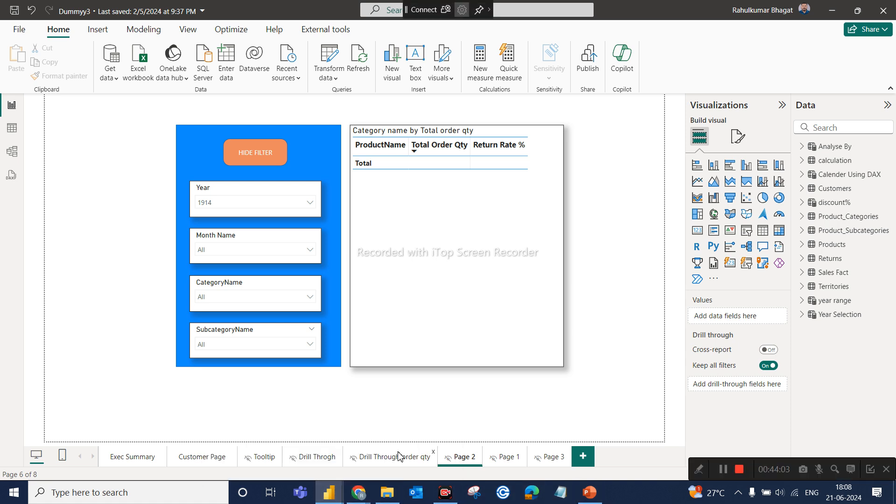
# Switch back to the DA9 PowerBI report and add a new blank page.
pyautogui.moveTo(328, 498)
pyautogui.click(281, 461)
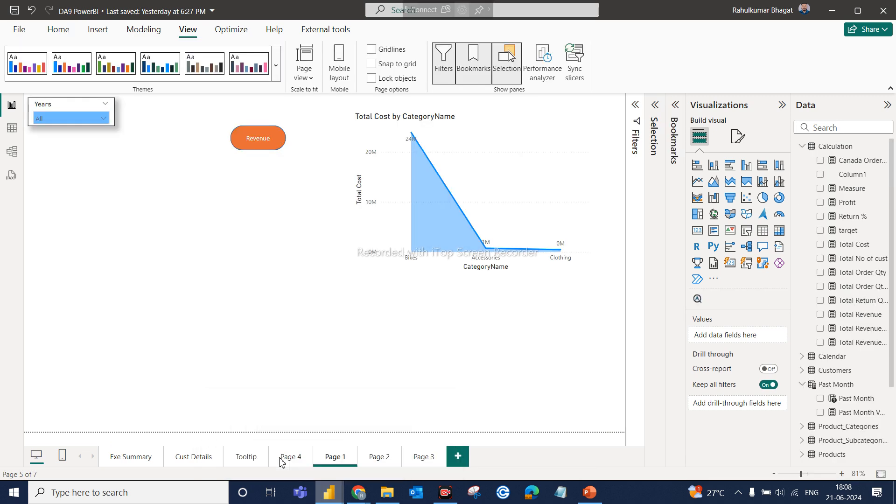
pyautogui.click(458, 456)
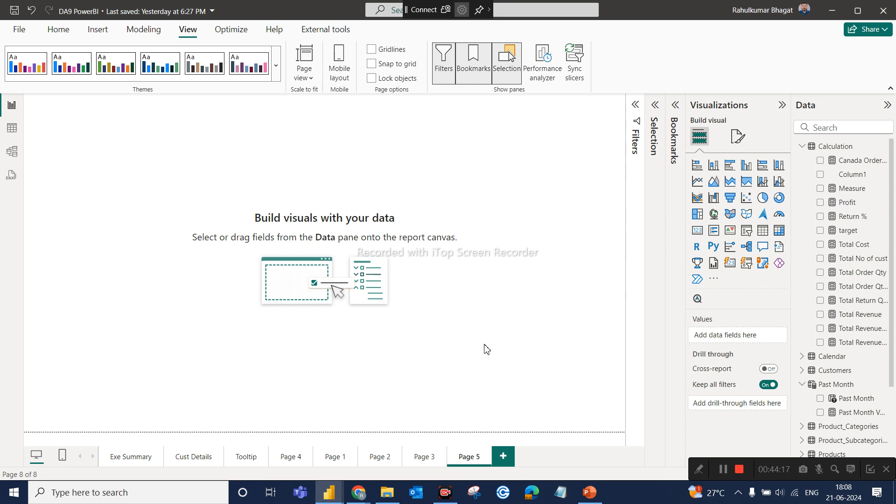
# Try to copy the Years, Country, Month Name and Date slicers from Exe Summary to Page 5.
pyautogui.click(135, 461)
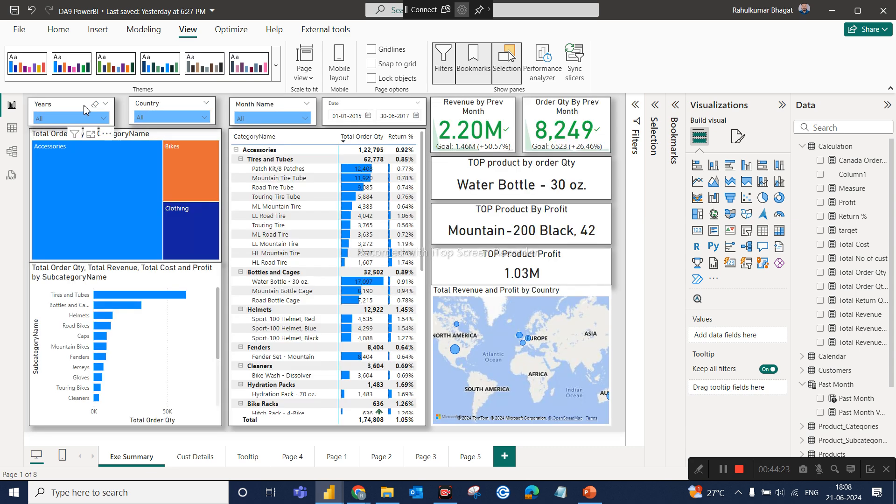
pyautogui.click(84, 106)
pyautogui.keyDown('ctrl'); pyautogui.click(157, 99); pyautogui.keyUp('ctrl')
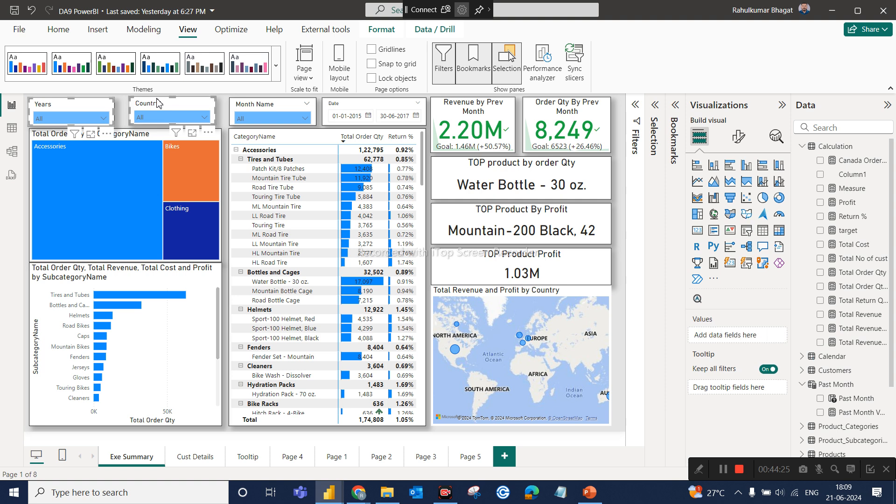
pyautogui.keyDown('ctrl'); pyautogui.click(248, 103); pyautogui.keyUp('ctrl')
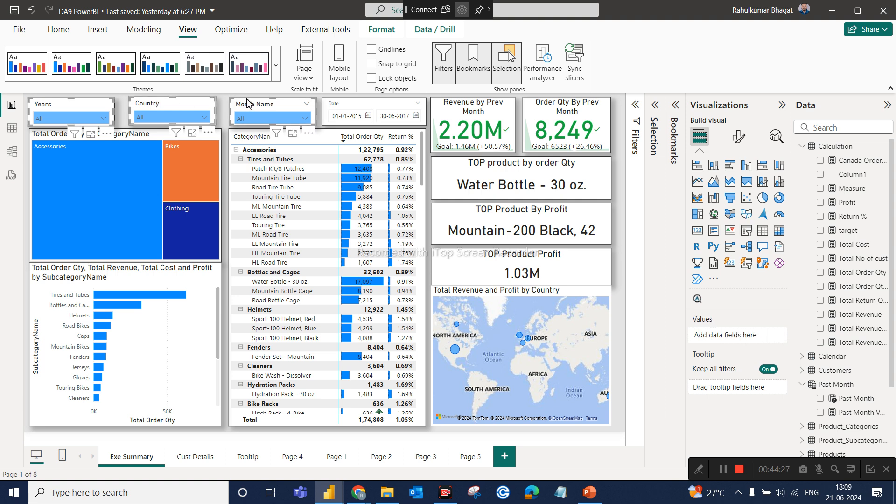
pyautogui.keyDown('ctrl'); pyautogui.click(330, 103); pyautogui.keyUp('ctrl')
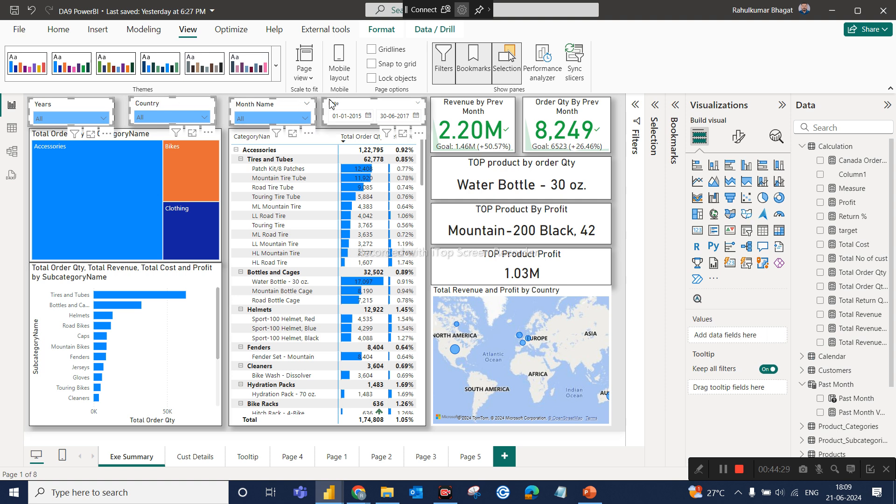
pyautogui.click(470, 457)
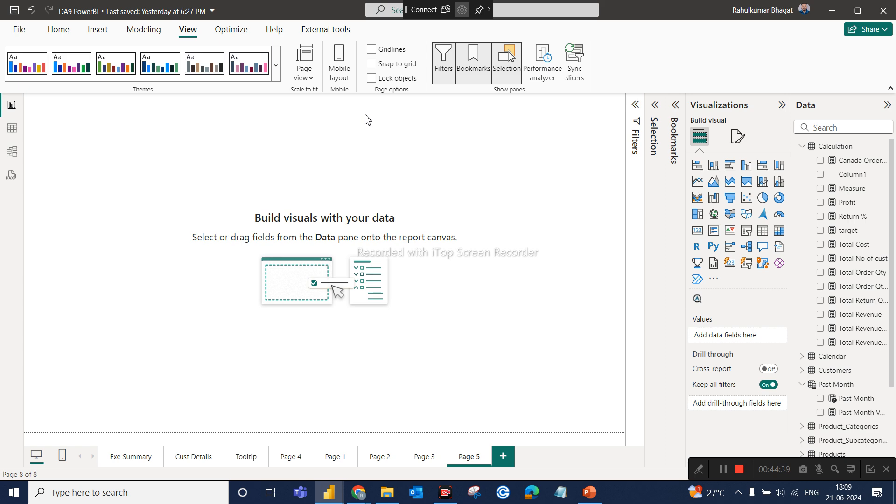
# Copy the Years, Country, Month Name and Date slicers from Exe Summary and paste them on Page 5 without syncing.
pyautogui.click(132, 457)
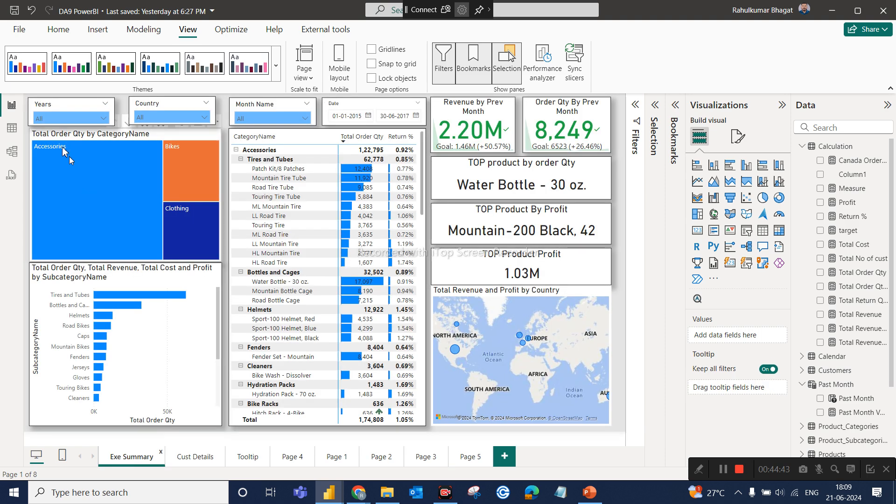
pyautogui.click(72, 109)
pyautogui.click(161, 105)
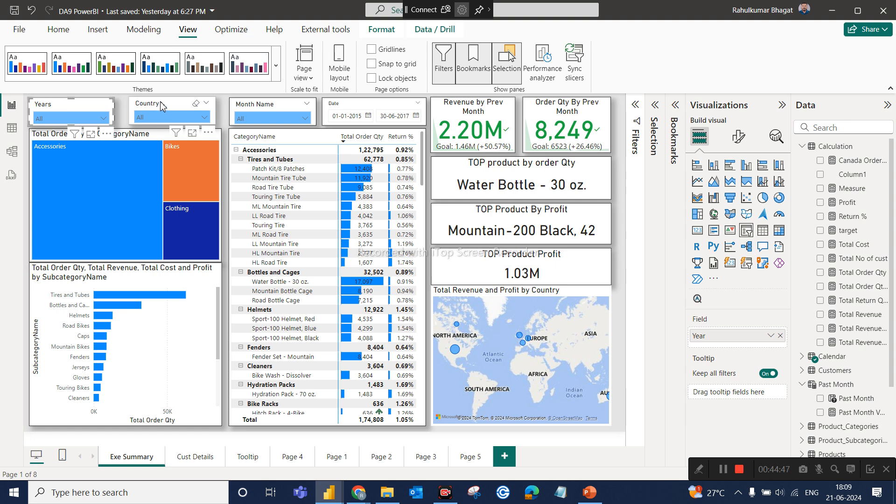
pyautogui.click(466, 466)
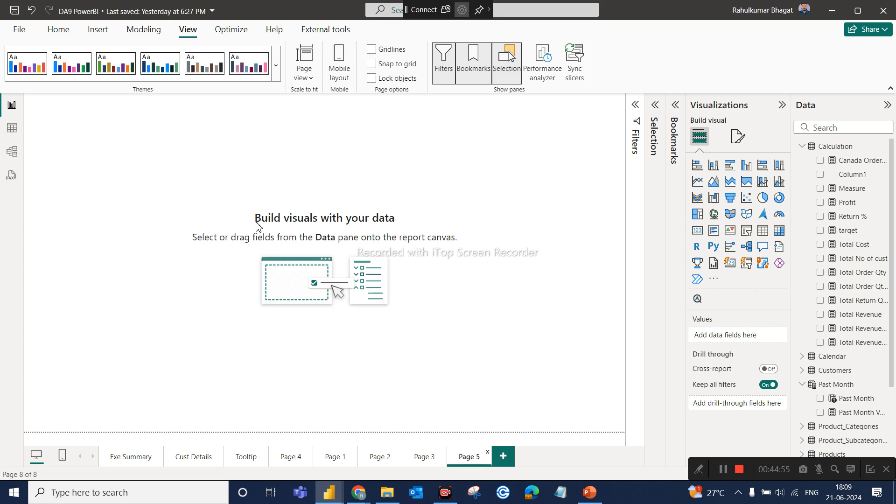
pyautogui.hotkey('ctrl', 'v')
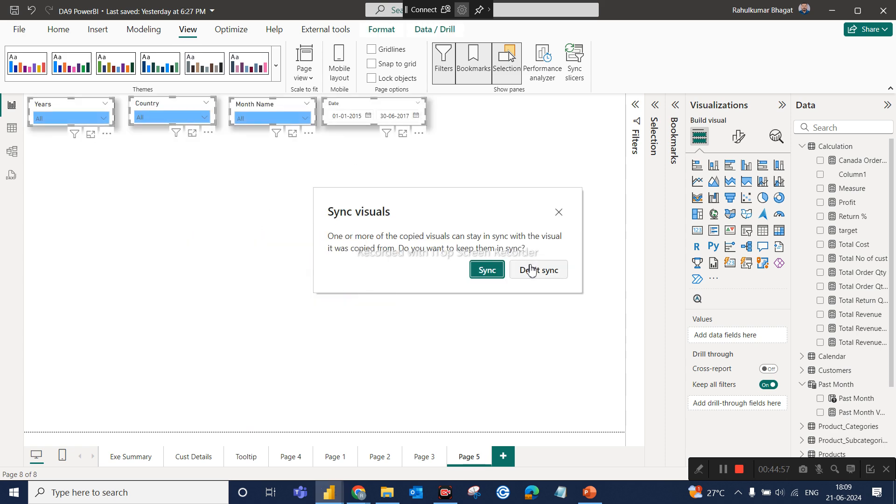
pyautogui.click(530, 270)
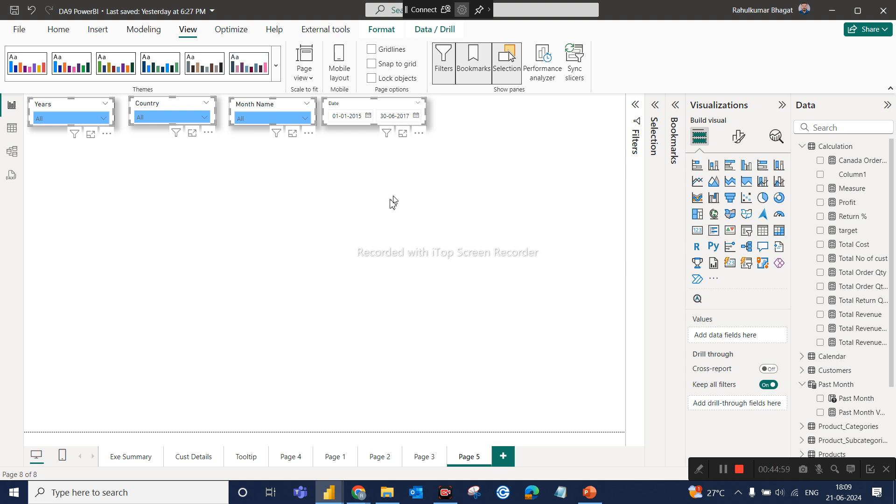
pyautogui.doubleClick(346, 234)
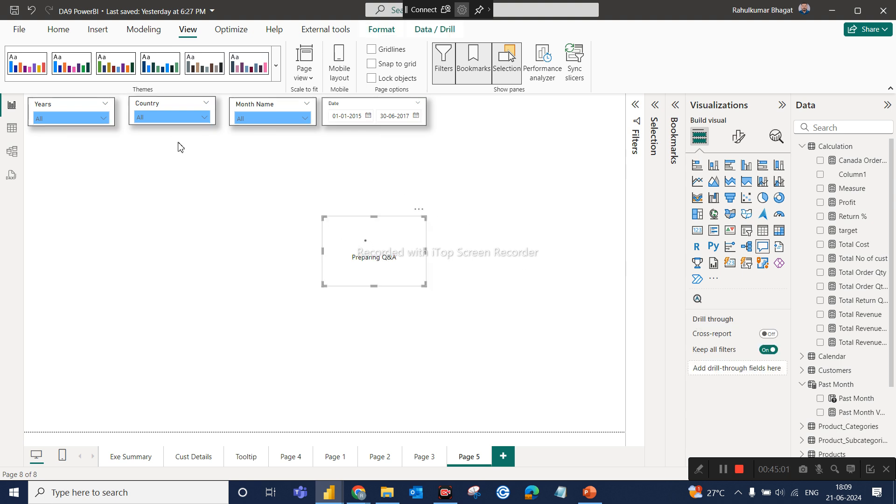
pyautogui.click(418, 209)
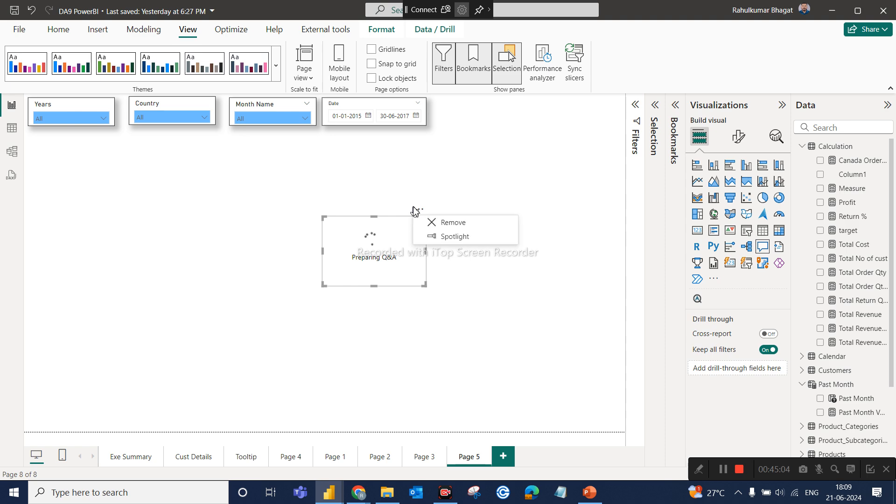
pyautogui.click(445, 226)
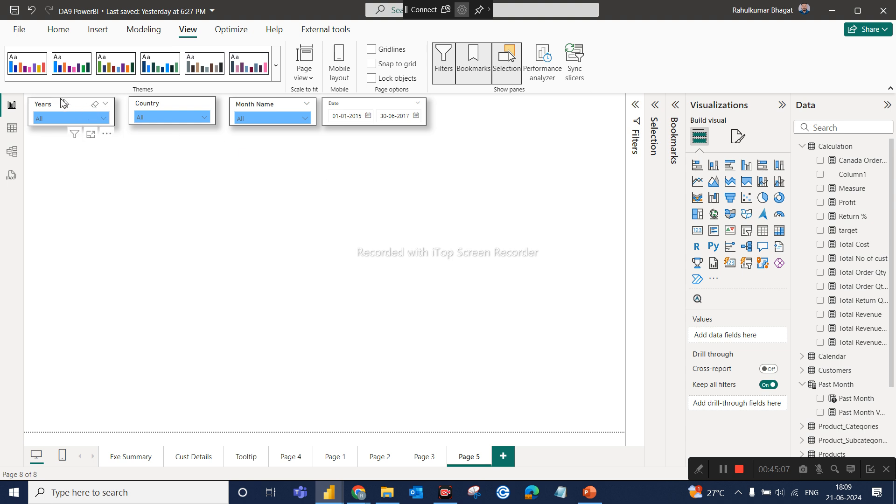
# Stack the slicers in a vertical column on Page 5 in the order Years, Month Name, Country and Date.
pyautogui.moveTo(64, 103); pyautogui.dragTo(260, 171)
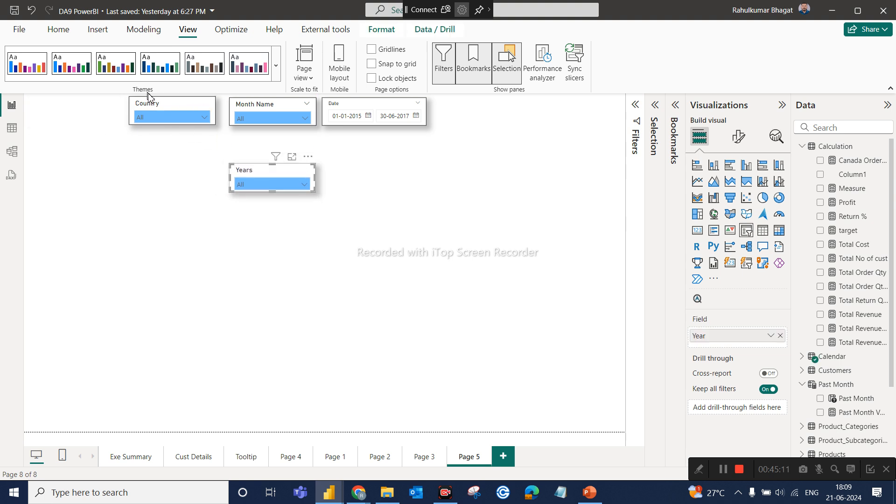
pyautogui.moveTo(266, 109); pyautogui.dragTo(269, 216)
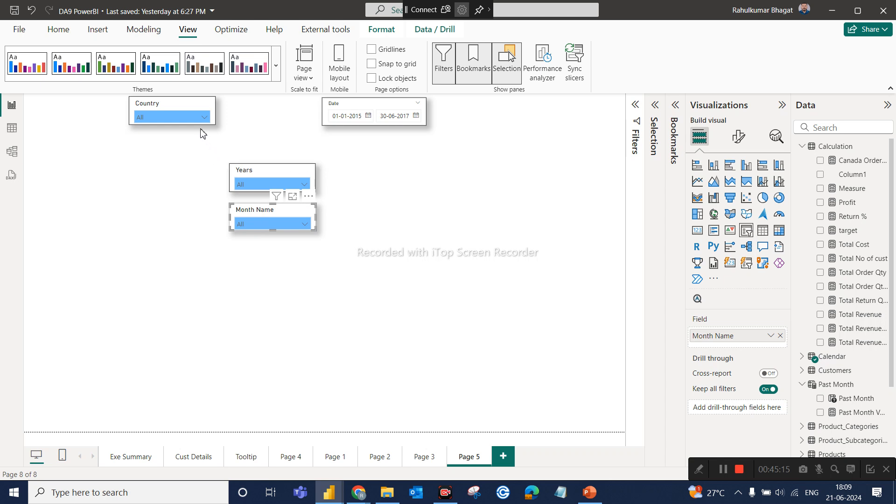
pyautogui.moveTo(182, 106); pyautogui.dragTo(278, 245)
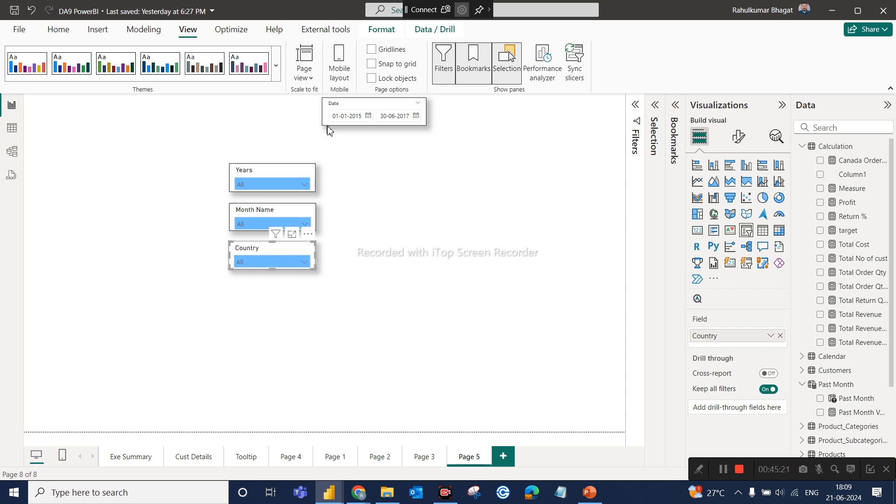
pyautogui.moveTo(339, 114); pyautogui.dragTo(240, 292)
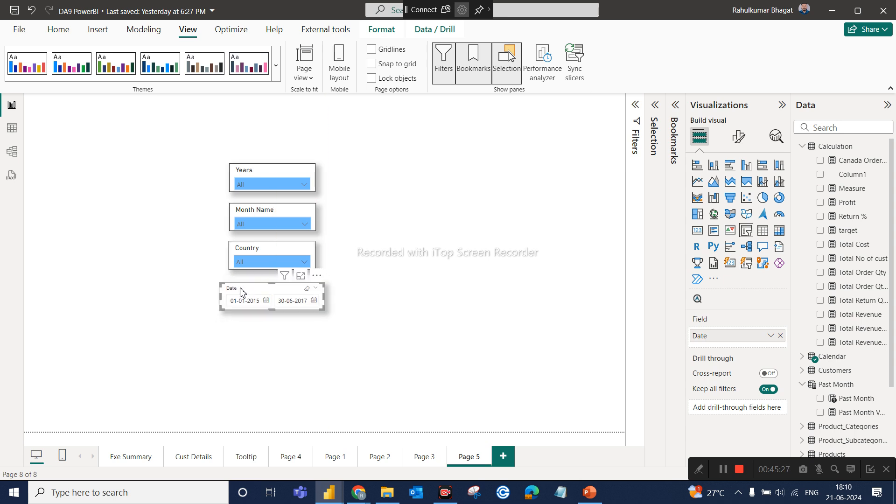
# Copy the customer matrix with revenue, profit and order quantity from Cust Details and paste it on Page 5.
pyautogui.click(462, 189)
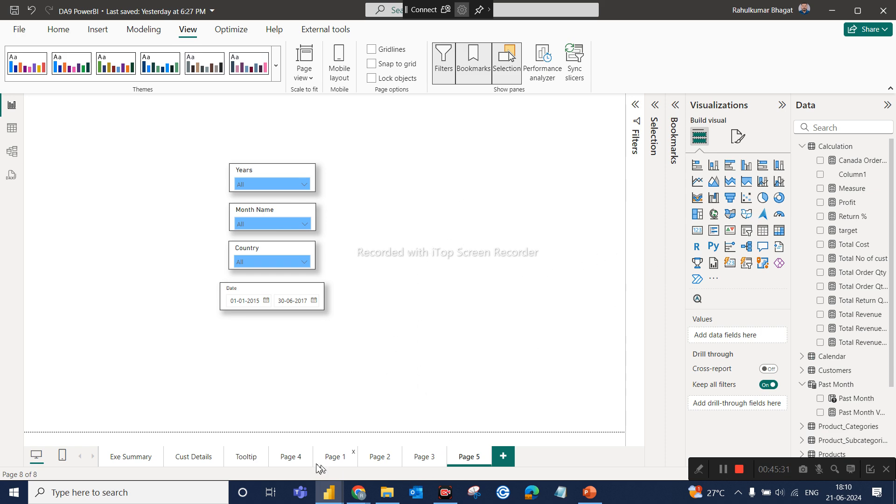
pyautogui.click(204, 458)
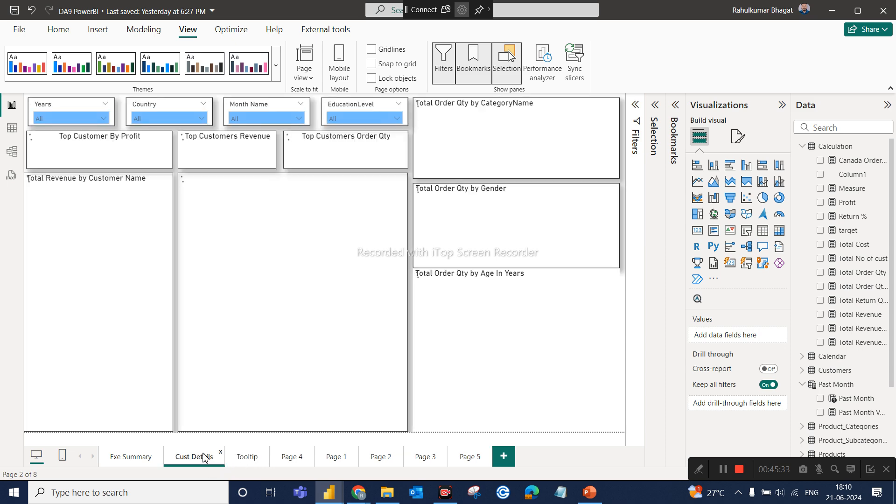
pyautogui.click(405, 194)
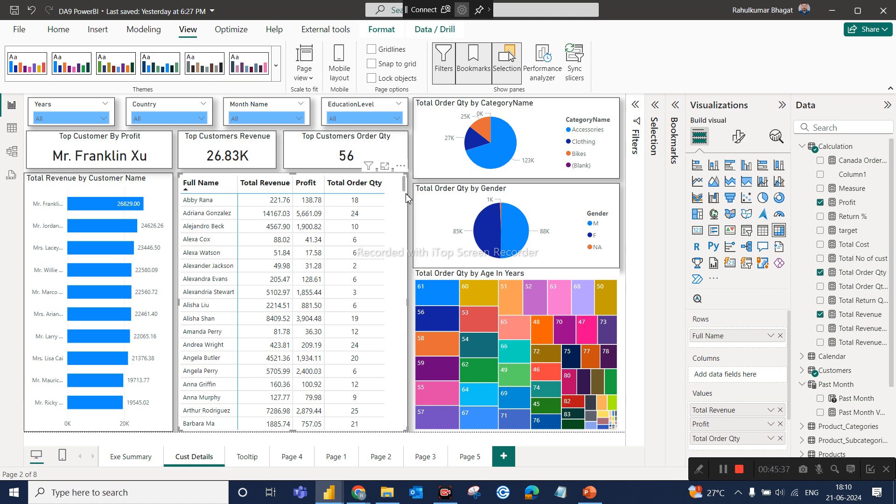
pyautogui.click(470, 456)
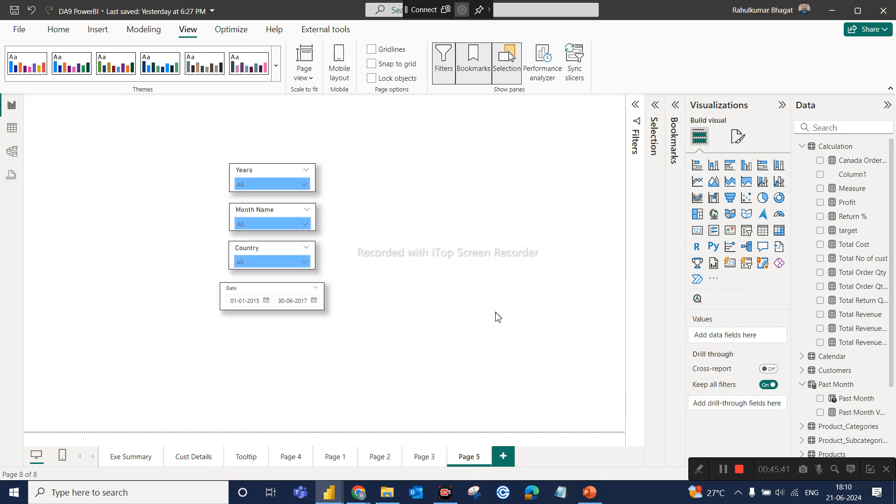
pyautogui.hotkey('ctrl', 'v')
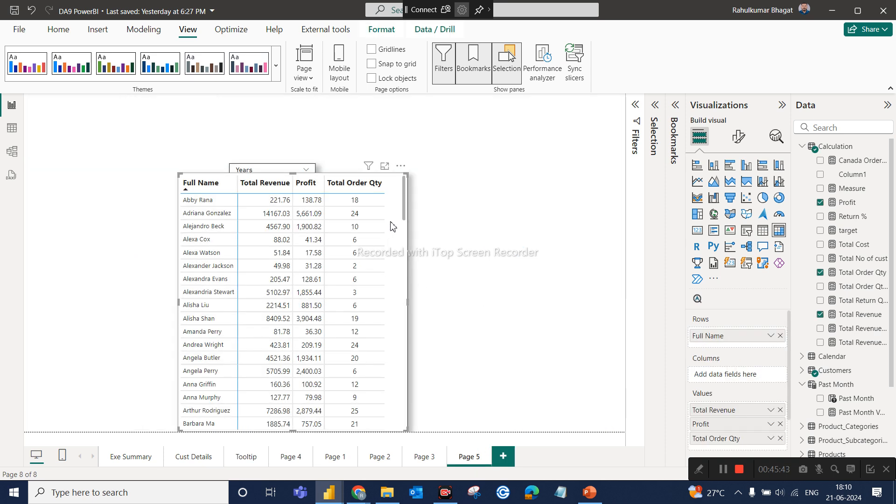
# Place the pasted matrix to the right of the slicer column and clear its row selection.
pyautogui.scroll(-15, 404, 216)
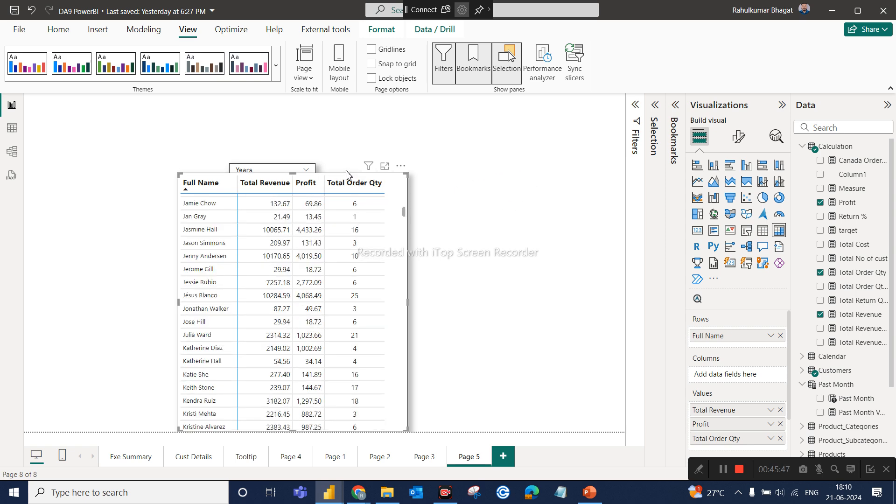
pyautogui.moveTo(361, 295); pyautogui.dragTo(538, 241)
pyautogui.click(277, 136)
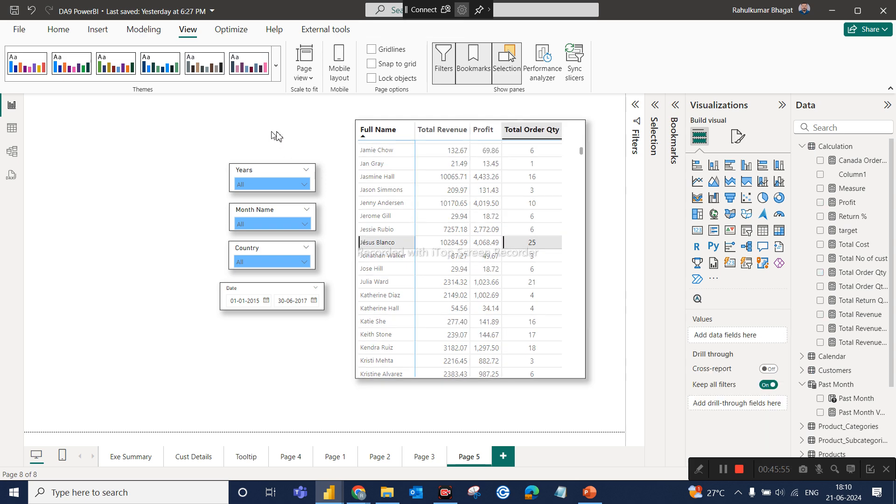
pyautogui.click(380, 243)
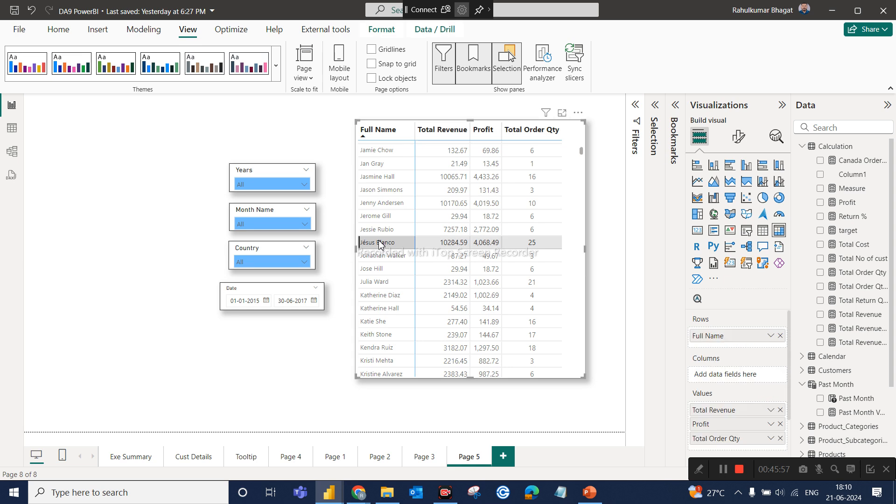
pyautogui.click(306, 356)
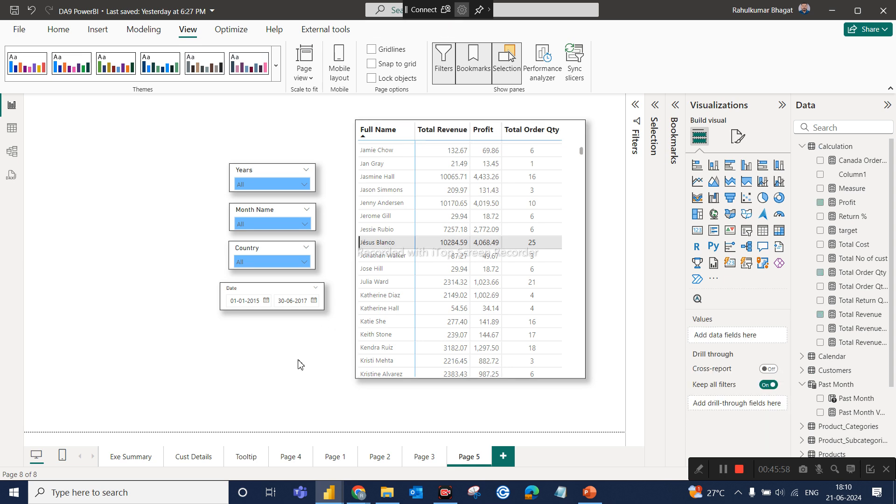
pyautogui.click(384, 251)
pyautogui.click(282, 390)
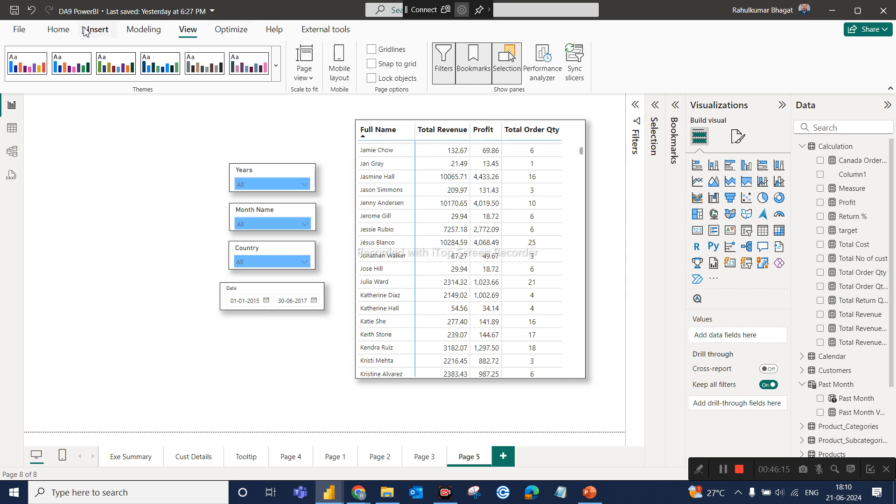
# Insert a rectangle shape on Page 5, shrink it and position it over the four slicers.
pyautogui.click(98, 29)
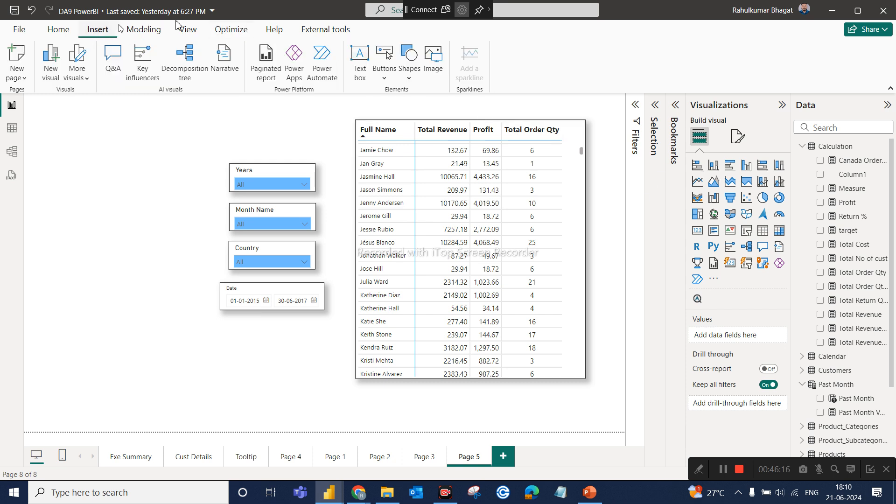
pyautogui.click(411, 79)
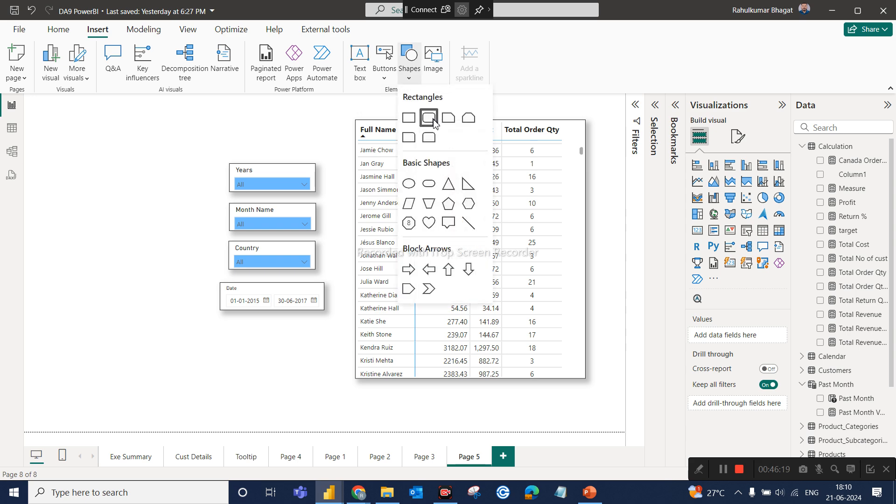
pyautogui.click(409, 120)
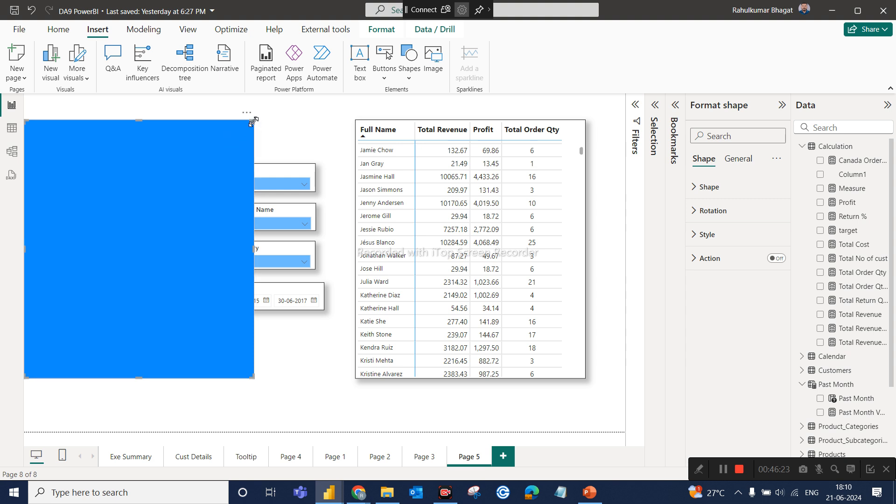
pyautogui.moveTo(252, 122); pyautogui.dragTo(182, 193)
pyautogui.moveTo(121, 222); pyautogui.dragTo(275, 185)
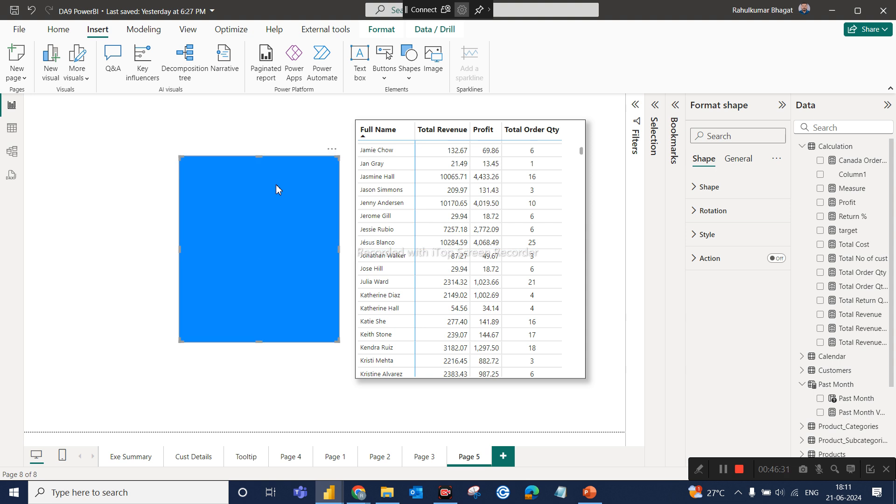
pyautogui.click(269, 131)
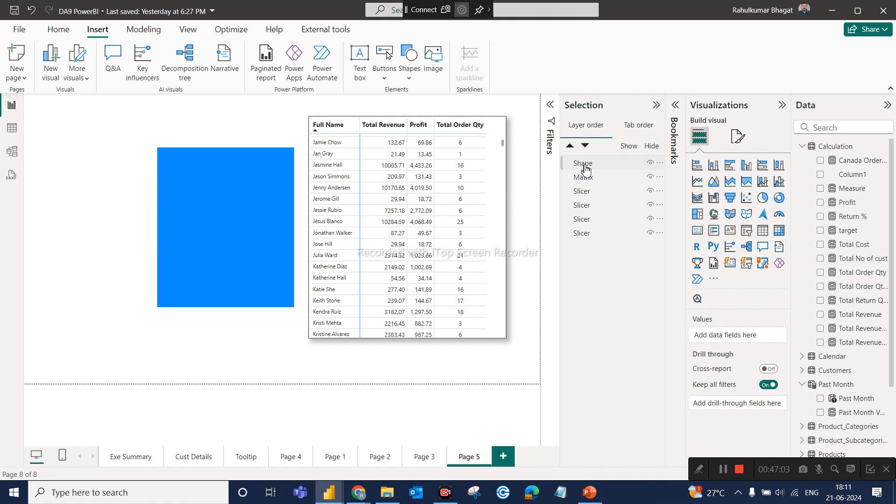
# Rename the rectangle shape's layer as Blanket.
pyautogui.click(583, 163)
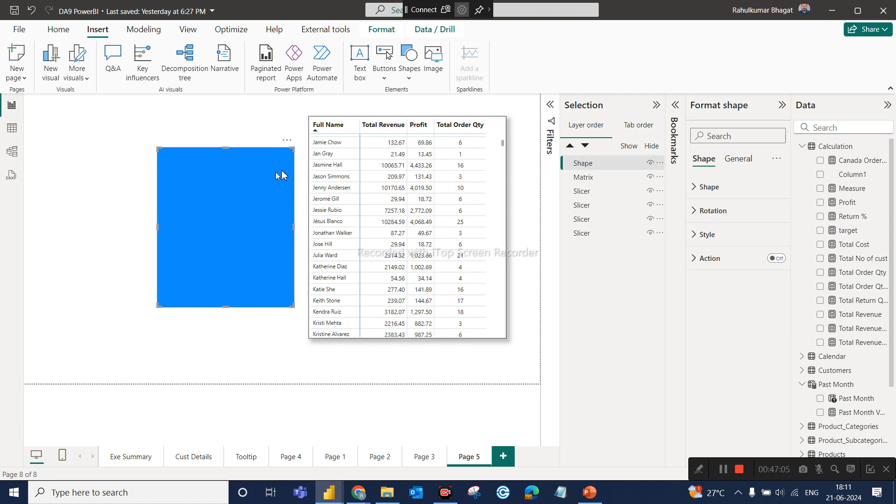
pyautogui.doubleClick(588, 164)
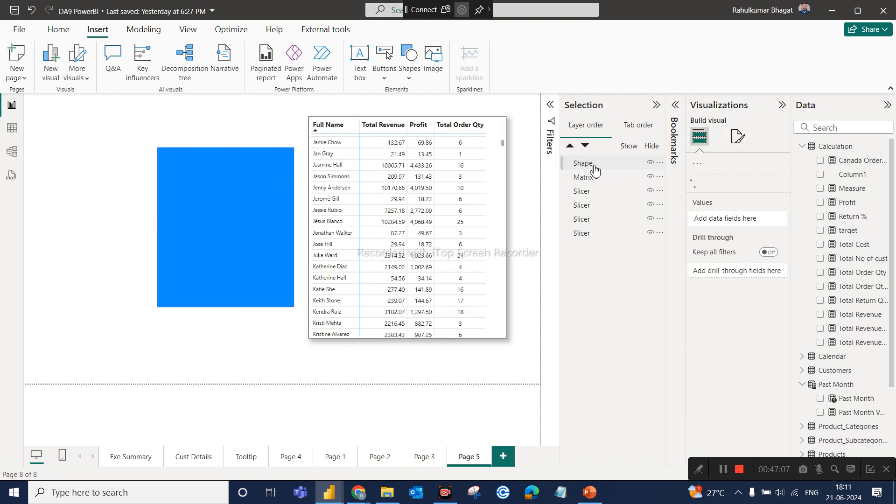
pyautogui.write('Bla')
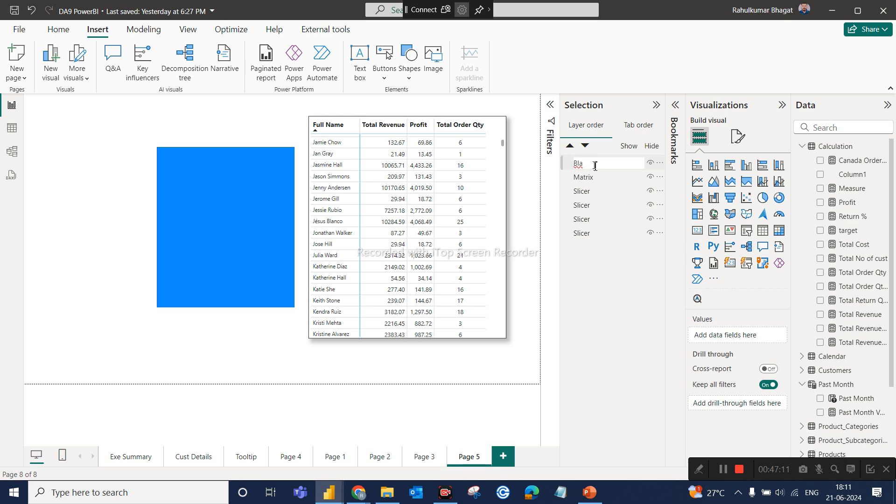
pyautogui.click(590, 182)
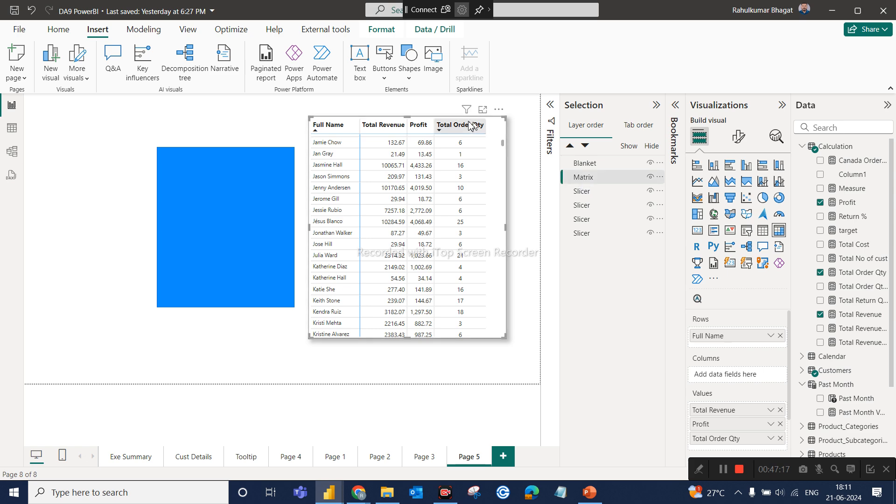
# Rename the Date slicer's layer as "Slicer- Date" and the Month Name slicer's layer as "Slicer-Month Name".
pyautogui.click(592, 195)
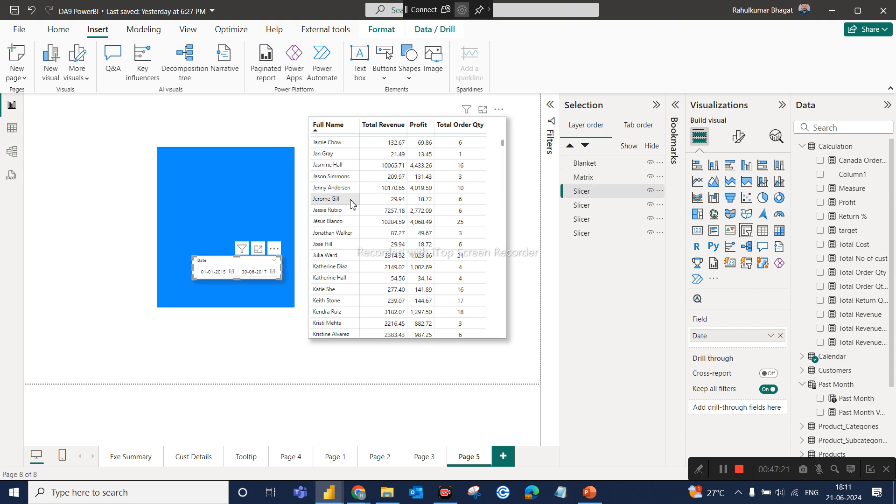
pyautogui.click(589, 196)
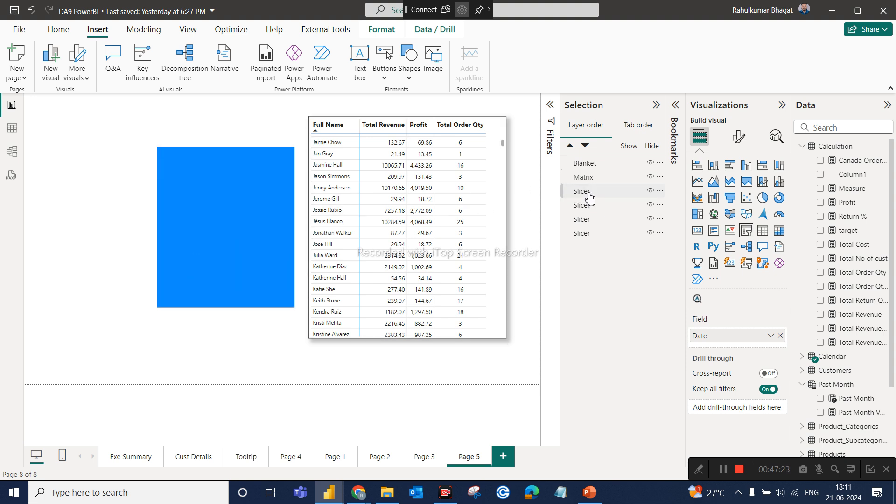
pyautogui.doubleClick(598, 191)
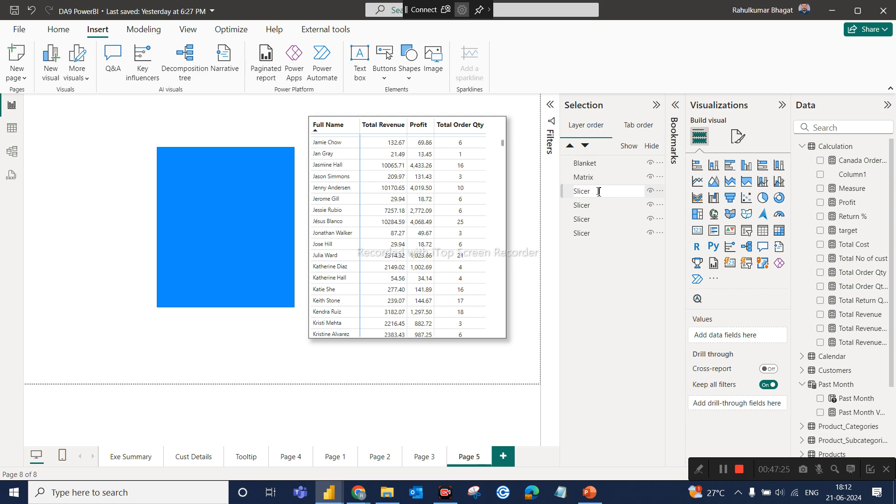
pyautogui.write('- Date')
pyautogui.click(591, 206)
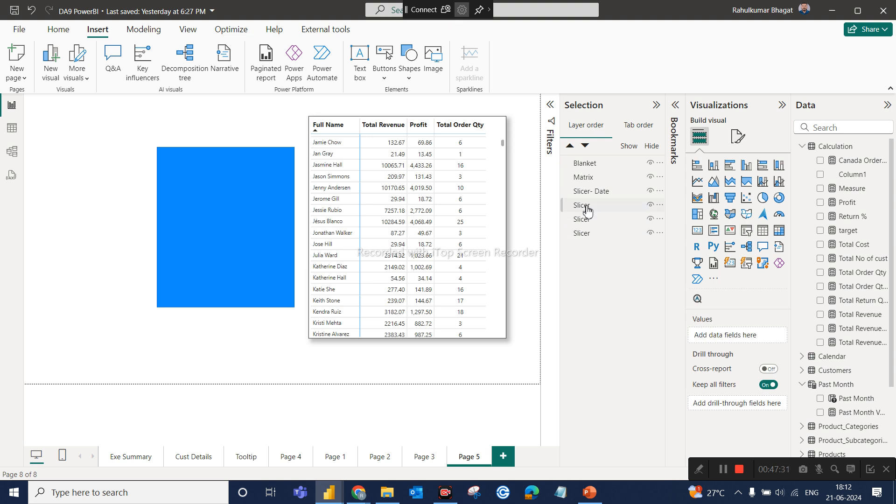
pyautogui.click(587, 207)
pyautogui.click(583, 209)
pyautogui.doubleClick(582, 208)
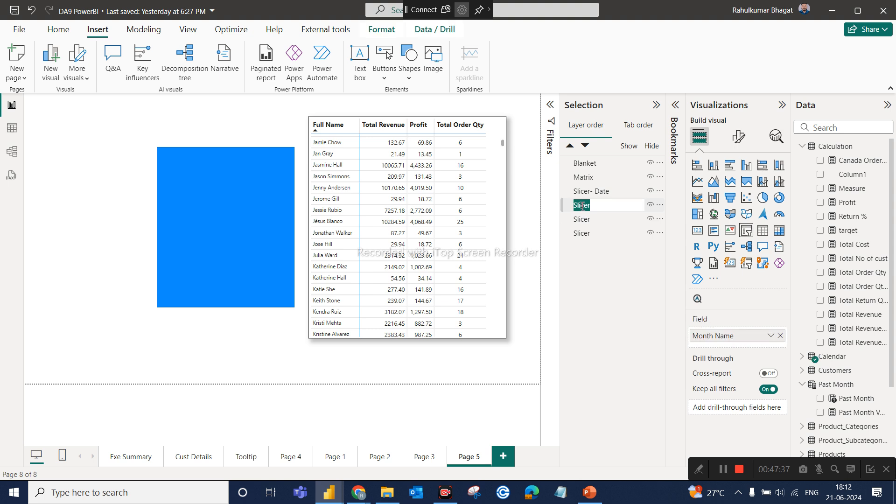
pyautogui.press('Right')
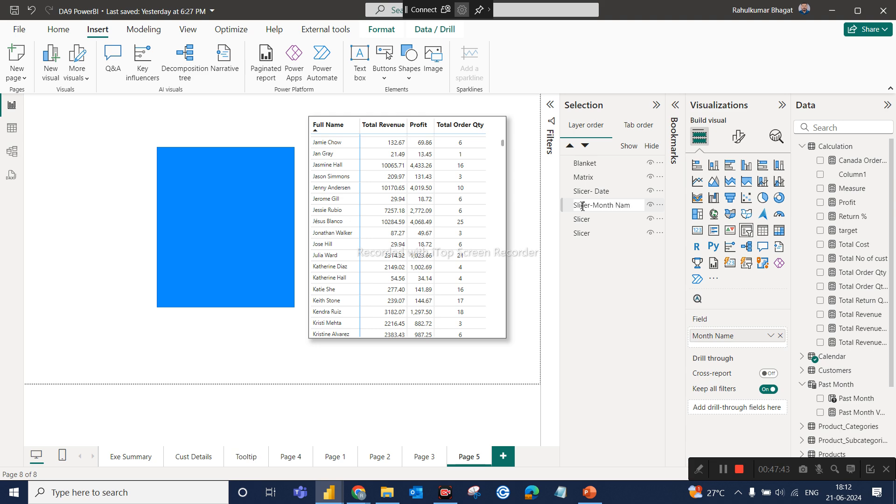
# Rename the Country slicer's layer as "Slicer - Country" and the Years slicer's layer as "Slicer-year".
pyautogui.click(579, 221)
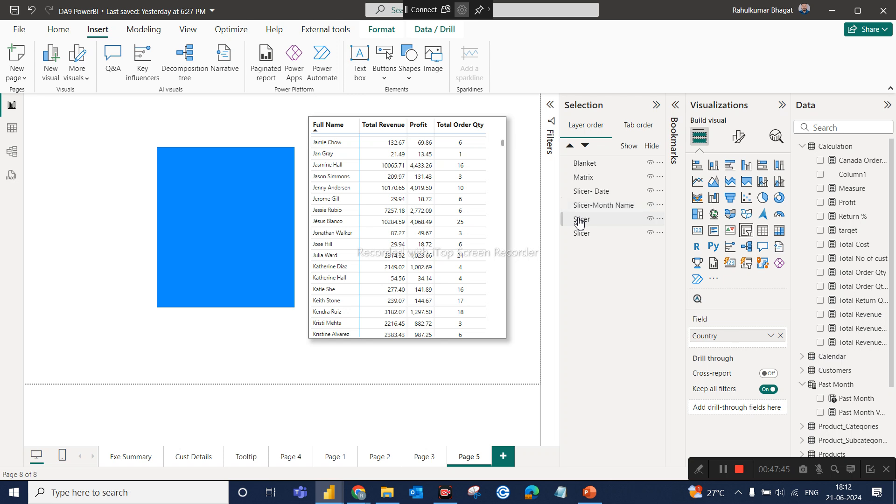
pyautogui.doubleClick(603, 218)
pyautogui.click(604, 218)
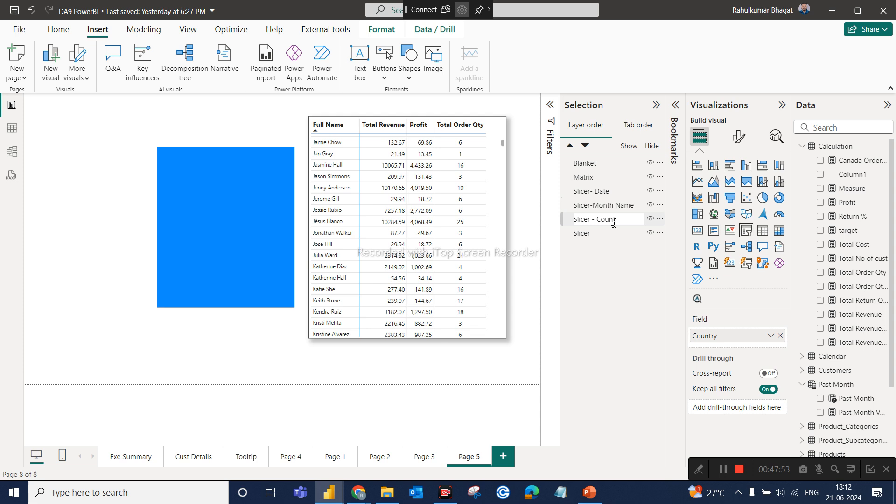
pyautogui.click(605, 234)
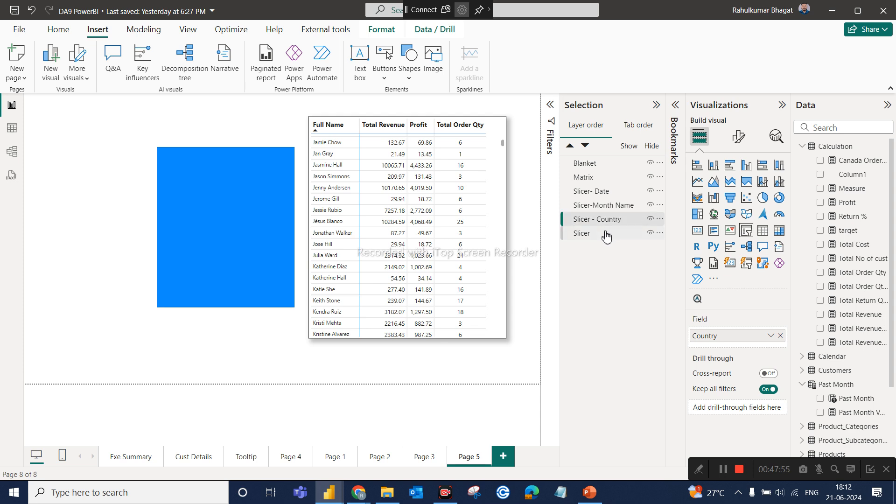
pyautogui.doubleClick(606, 234)
pyautogui.click(606, 232)
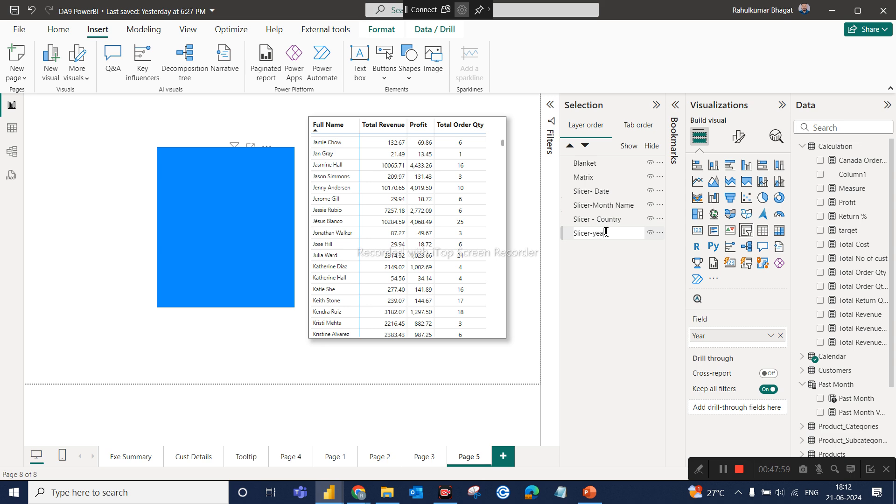
pyautogui.write('-year')
pyautogui.press('Return')
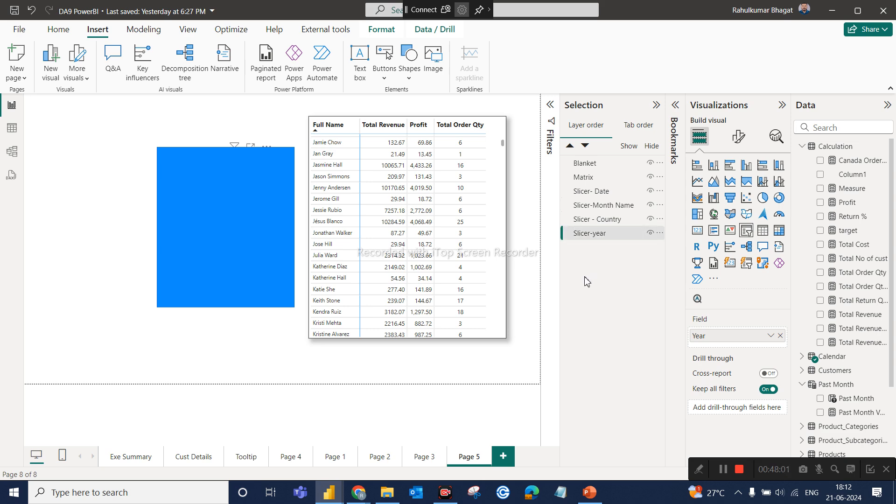
# Move Blanket to the bottom of the layer order and shift it slightly right to center it behind the slicers.
pyautogui.click(160, 117)
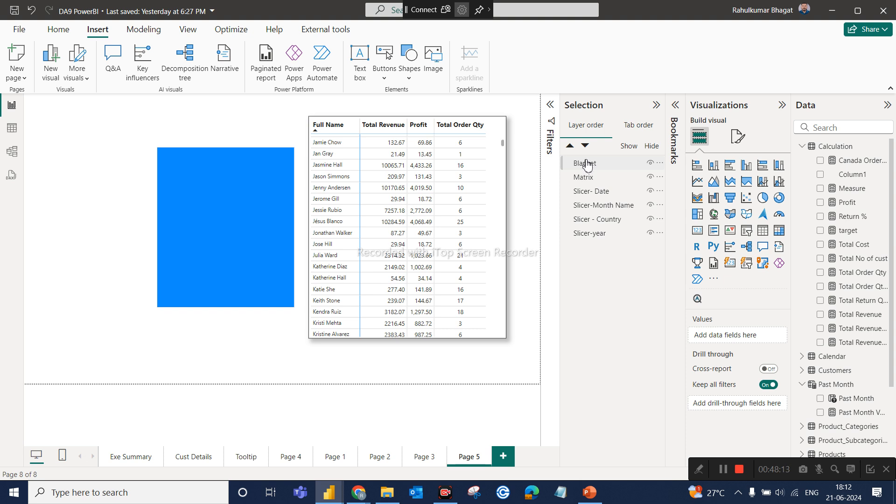
pyautogui.moveTo(587, 169); pyautogui.dragTo(592, 238)
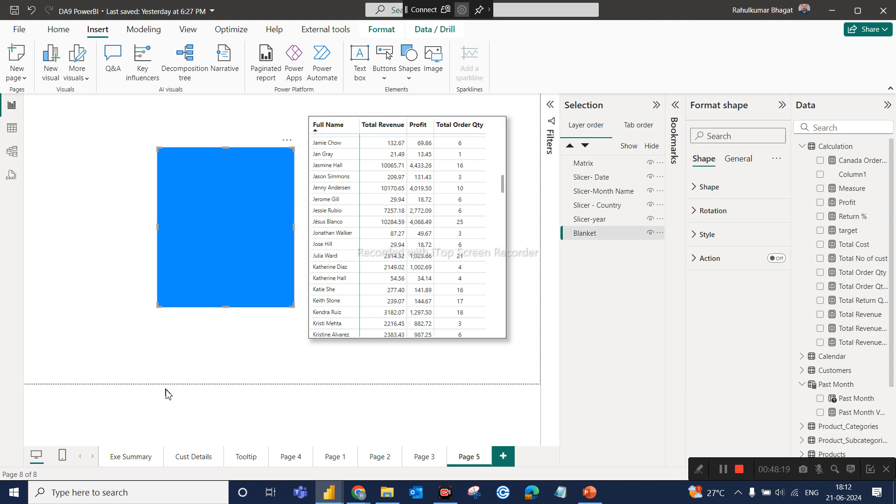
pyautogui.click(185, 366)
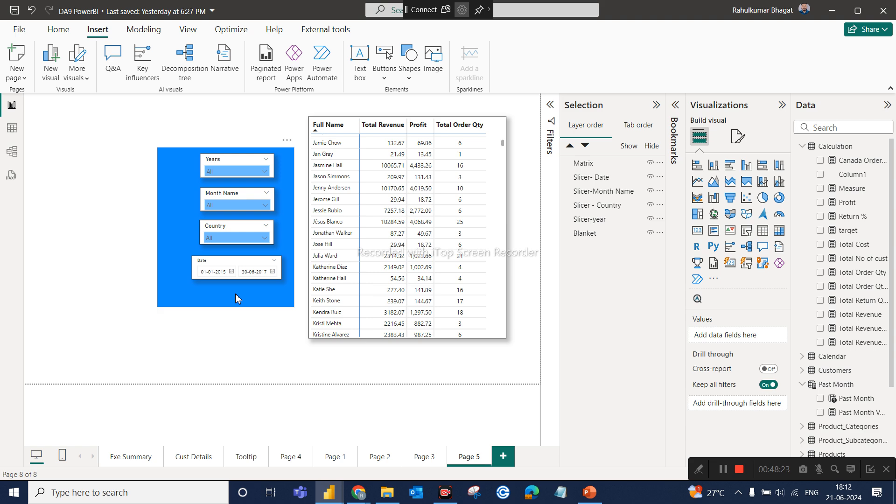
pyautogui.moveTo(235, 293); pyautogui.dragTo(244, 293)
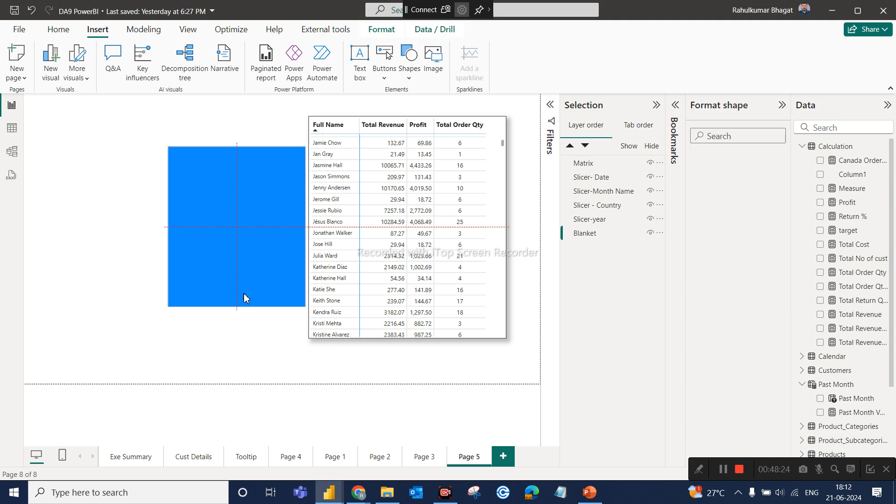
pyautogui.click(233, 369)
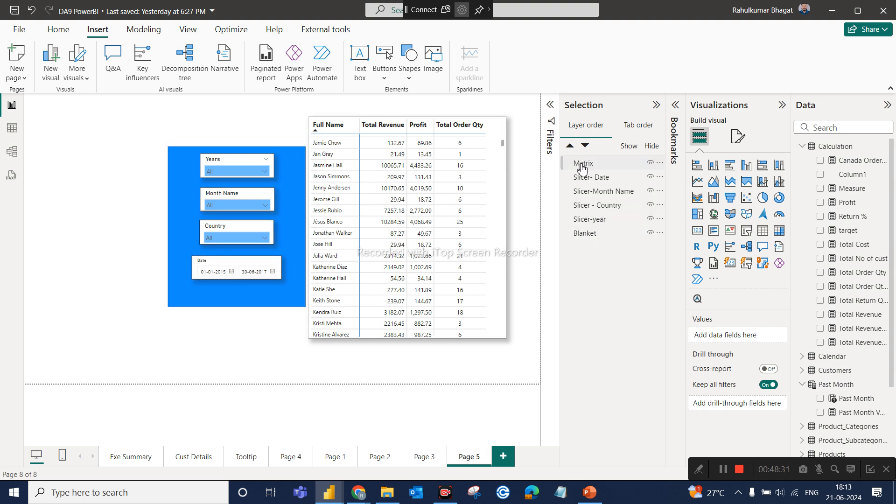
# Try Blanket above the Country and year slicers in the layer order, and return it to the bottom.
pyautogui.moveTo(587, 239); pyautogui.dragTo(593, 205)
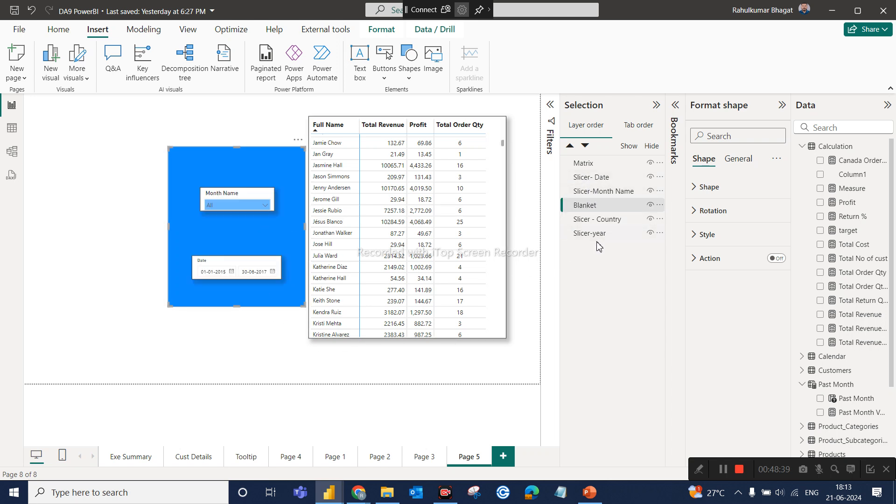
pyautogui.click(590, 206)
pyautogui.moveTo(587, 206); pyautogui.dragTo(587, 248)
pyautogui.moveTo(592, 207); pyautogui.dragTo(595, 242)
pyautogui.moveTo(621, 208); pyautogui.dragTo(626, 235)
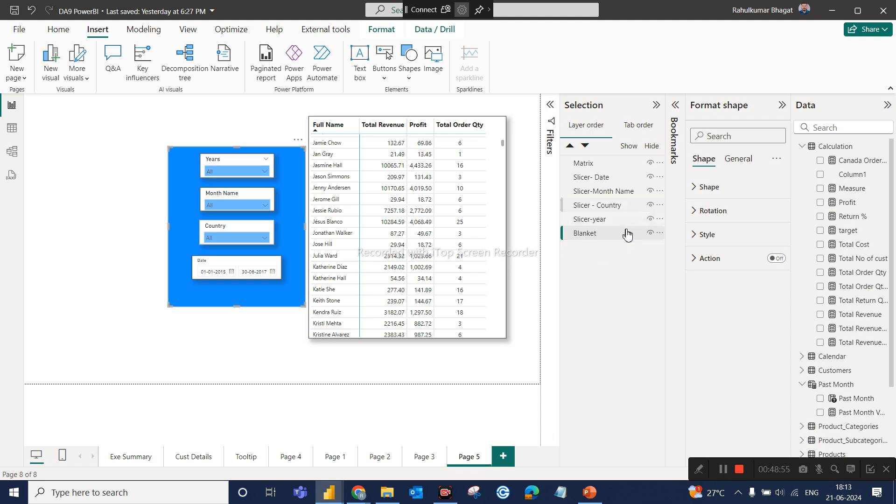
pyautogui.click(209, 350)
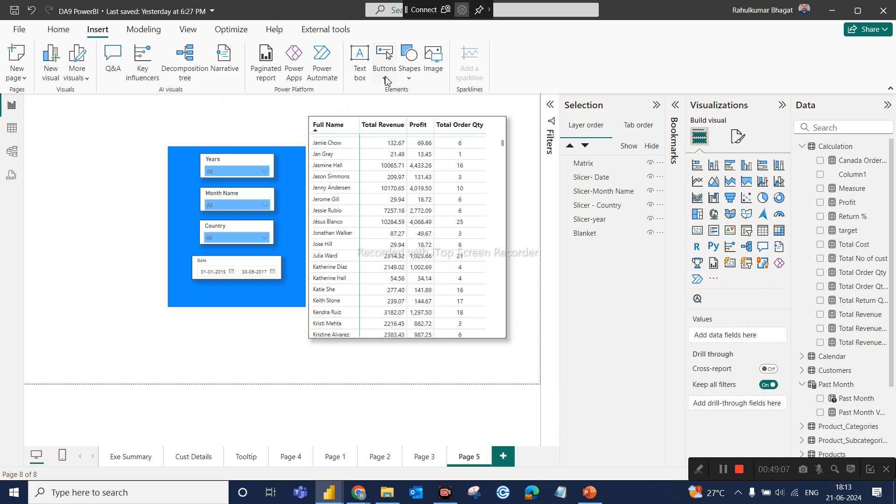
# Insert a rounded rectangle and shrink it to a small button centered above the blue slicer panel.
pyautogui.click(411, 82)
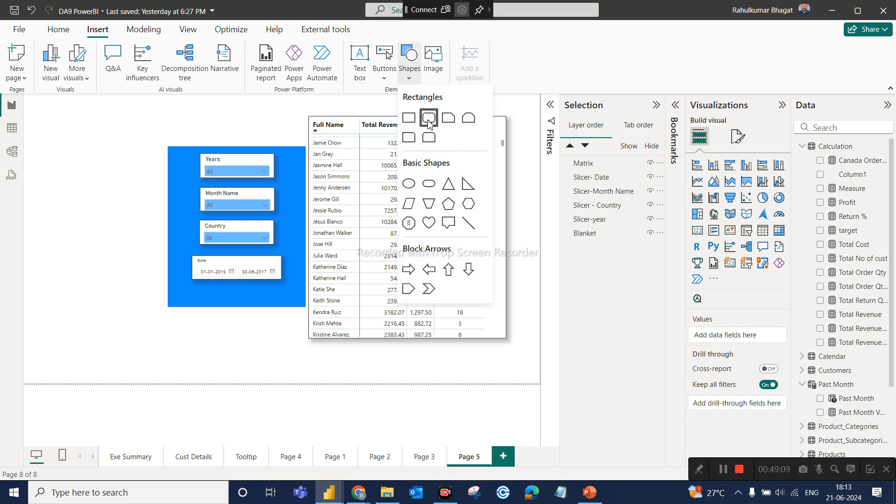
pyautogui.click(428, 114)
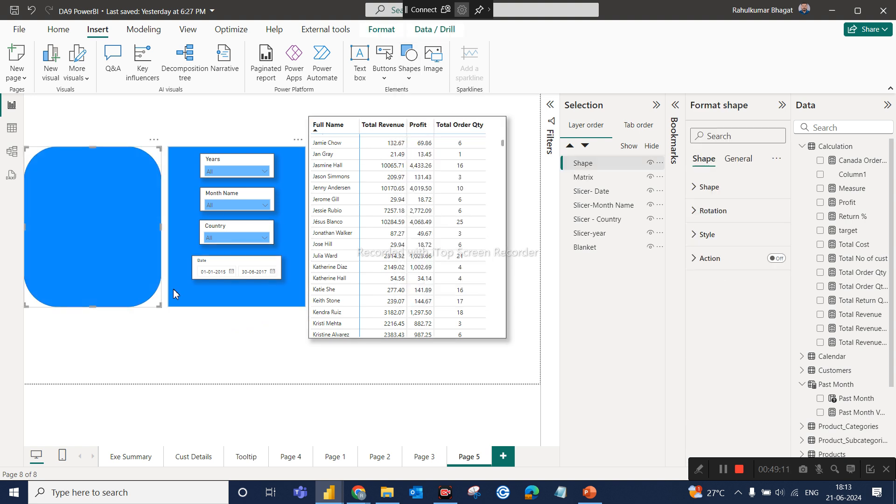
pyautogui.moveTo(160, 307); pyautogui.dragTo(242, 122)
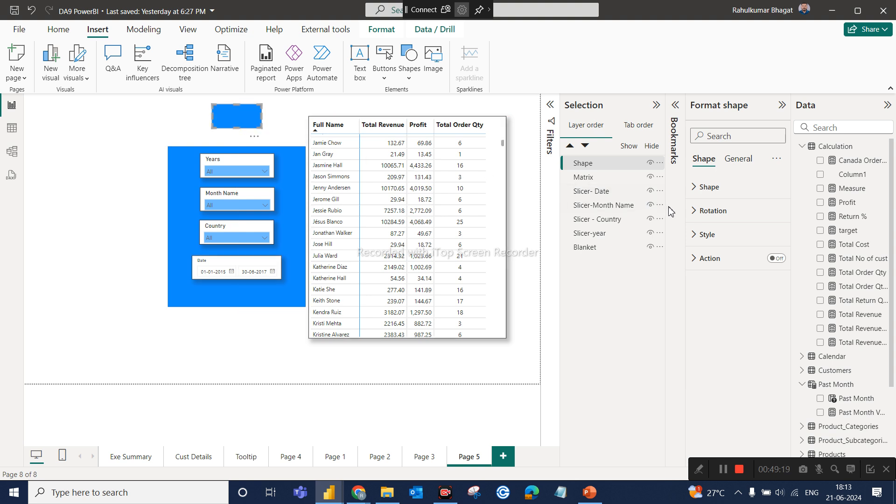
# Fill the new button shape with orange and label it with the text "Hide Filter".
pyautogui.click(693, 234)
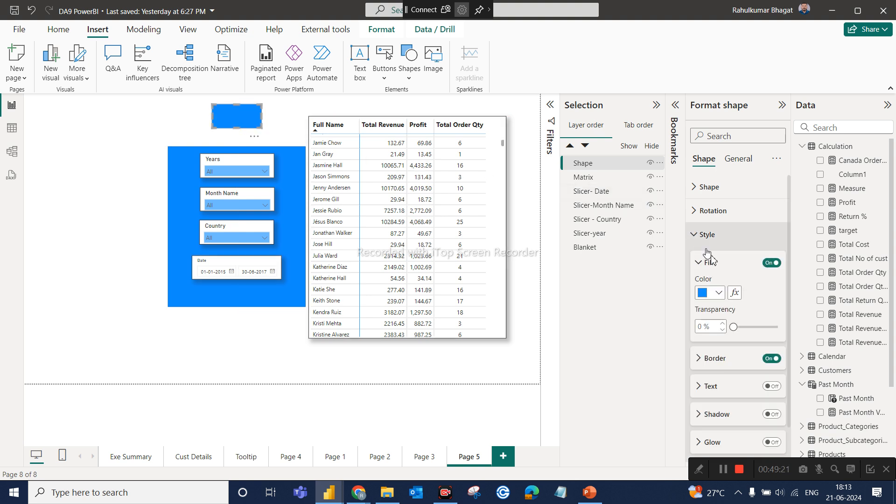
pyautogui.click(719, 292)
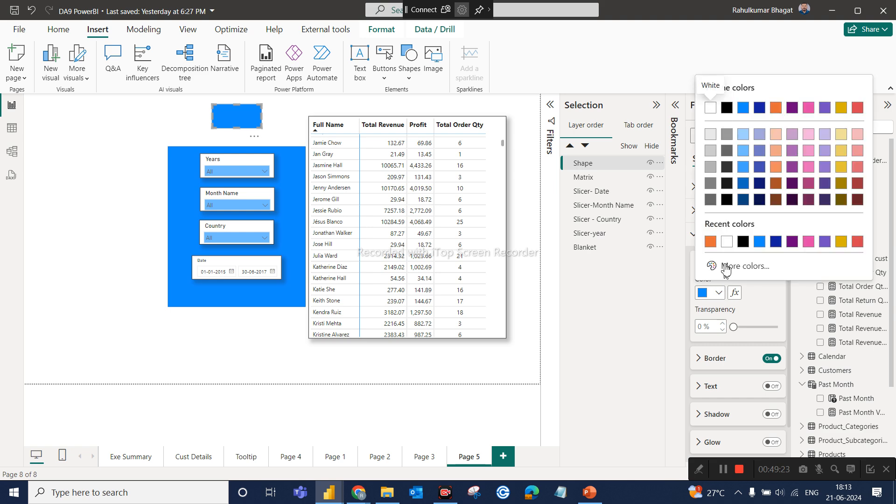
pyautogui.click(710, 241)
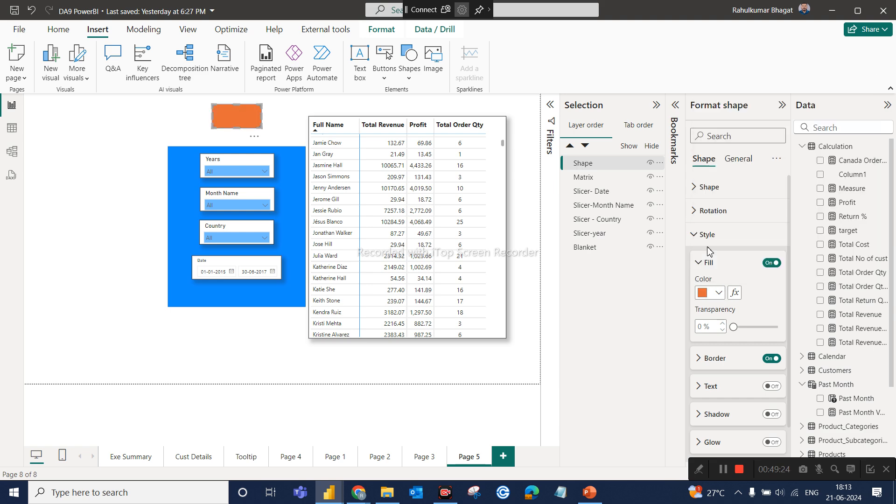
pyautogui.click(769, 385)
pyautogui.click(722, 387)
pyautogui.click(722, 417)
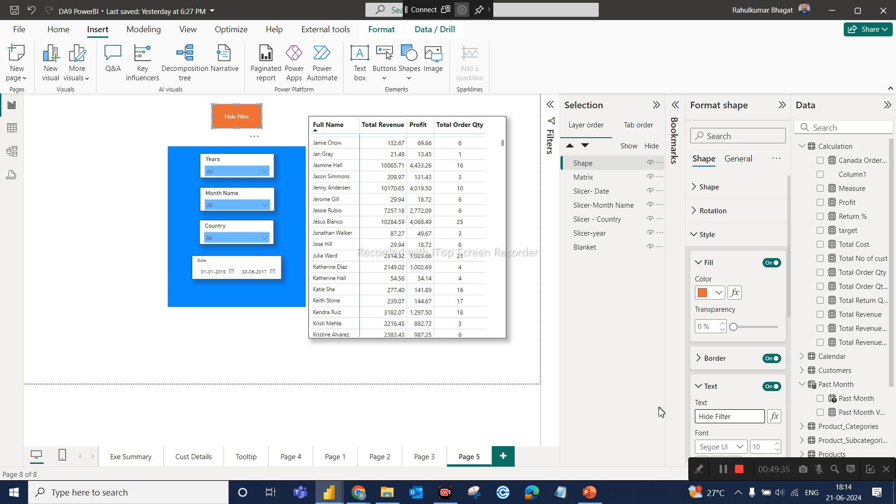
pyautogui.click(627, 378)
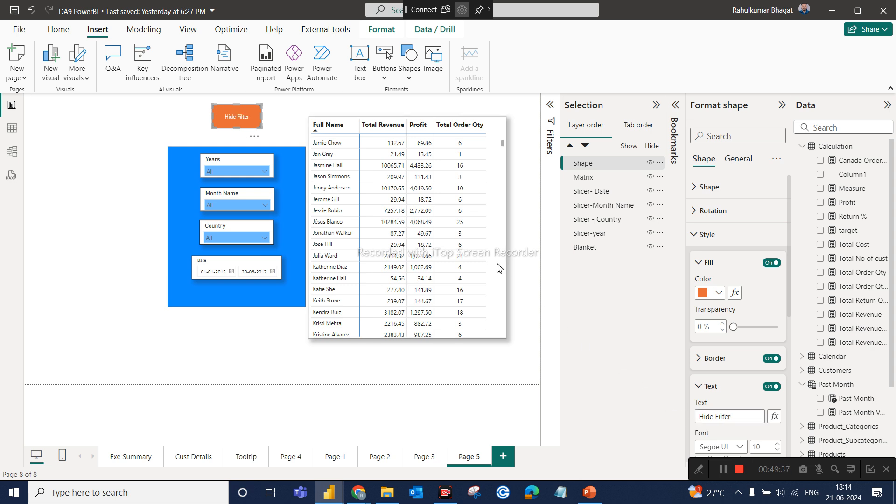
pyautogui.click(279, 123)
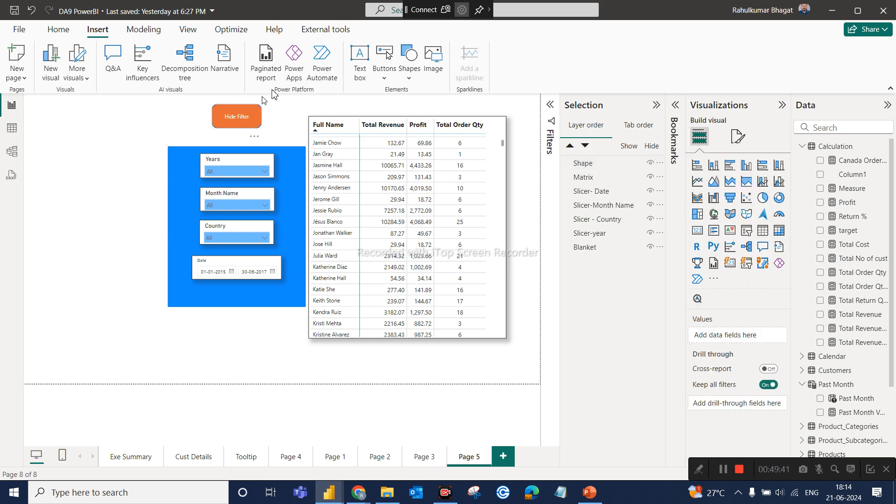
# Insert a second rounded rectangle matching the size of the Hide Filter button and place it directly below that button.
pyautogui.click(413, 82)
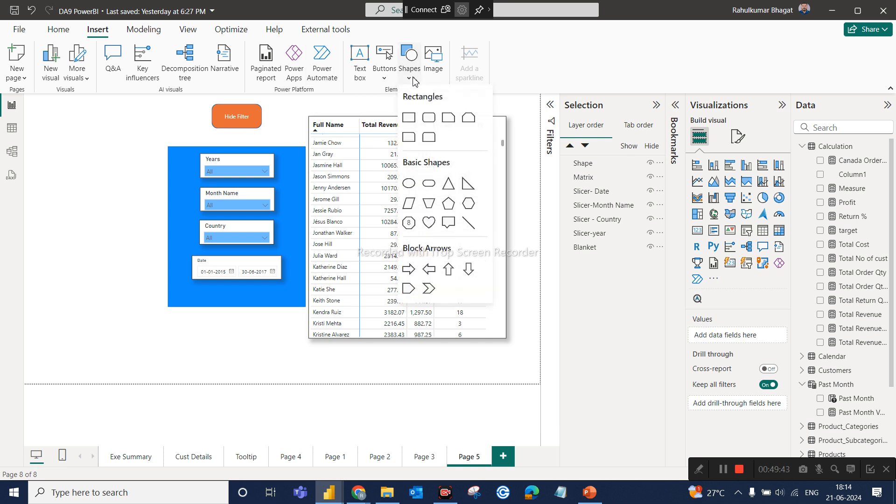
pyautogui.click(429, 118)
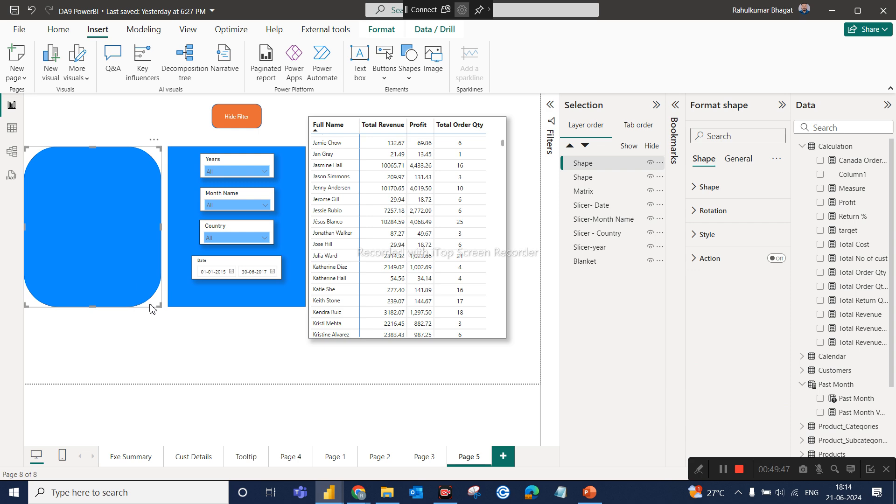
pyautogui.moveTo(160, 305); pyautogui.dragTo(236, 105)
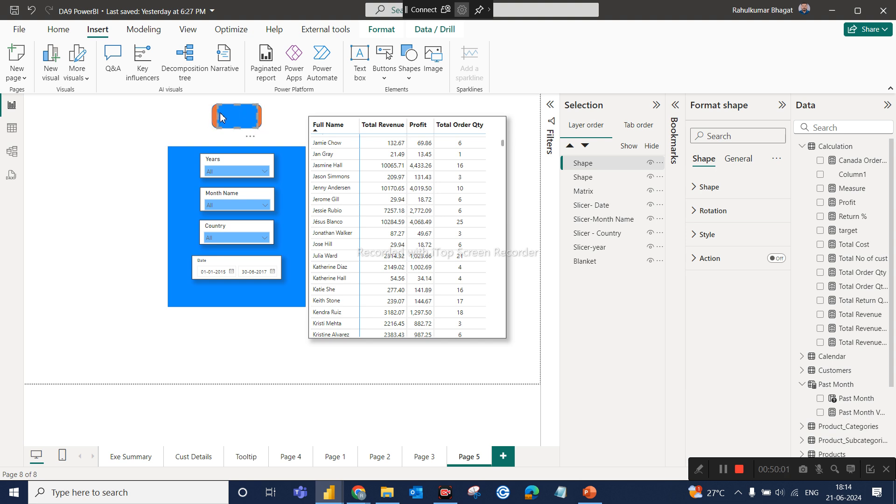
pyautogui.moveTo(212, 114); pyautogui.dragTo(210, 115)
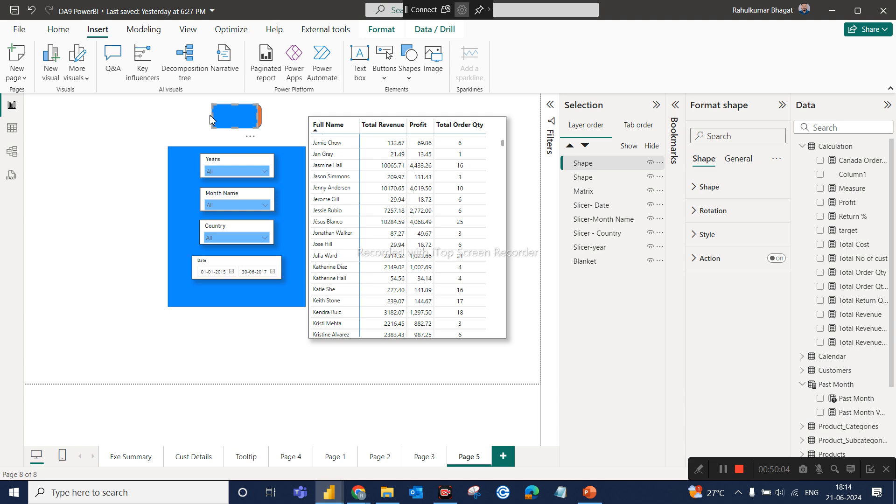
pyautogui.click(258, 114)
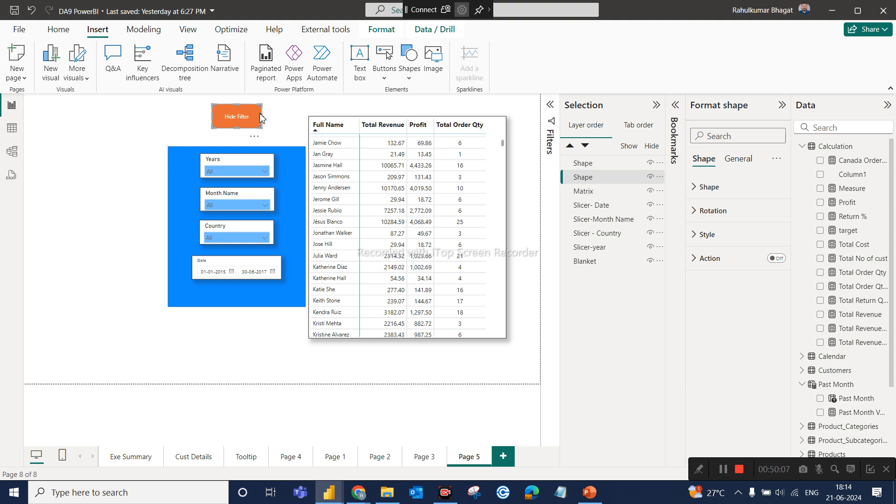
pyautogui.click(290, 118)
pyautogui.click(254, 122)
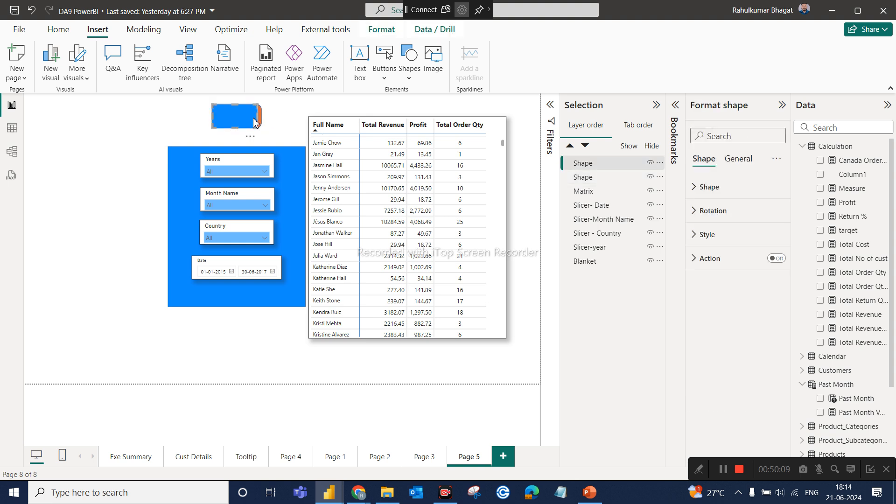
pyautogui.moveTo(257, 116); pyautogui.dragTo(263, 117)
pyautogui.moveTo(242, 145); pyautogui.dragTo(242, 142)
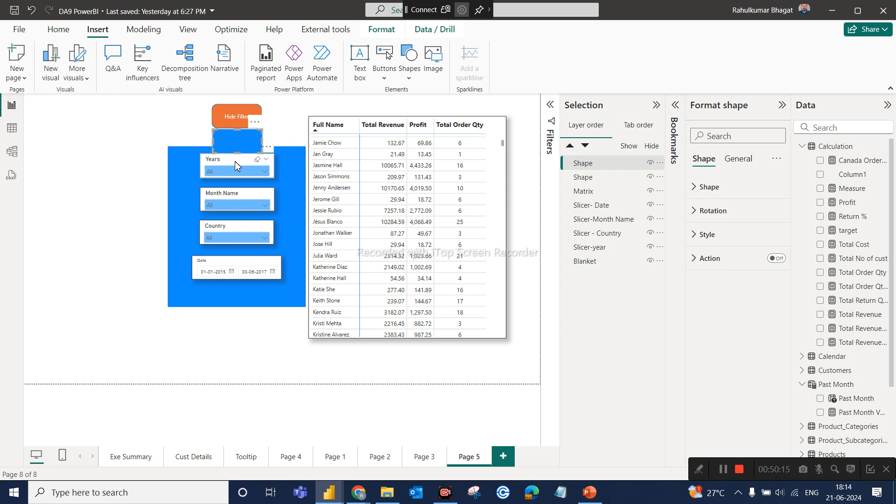
# Shift the Years, Month Name, Country and Date slicers down together to free space at the top of the blue panel.
pyautogui.click(235, 161)
pyautogui.keyDown('ctrl'); pyautogui.click(235, 198); pyautogui.keyUp('ctrl')
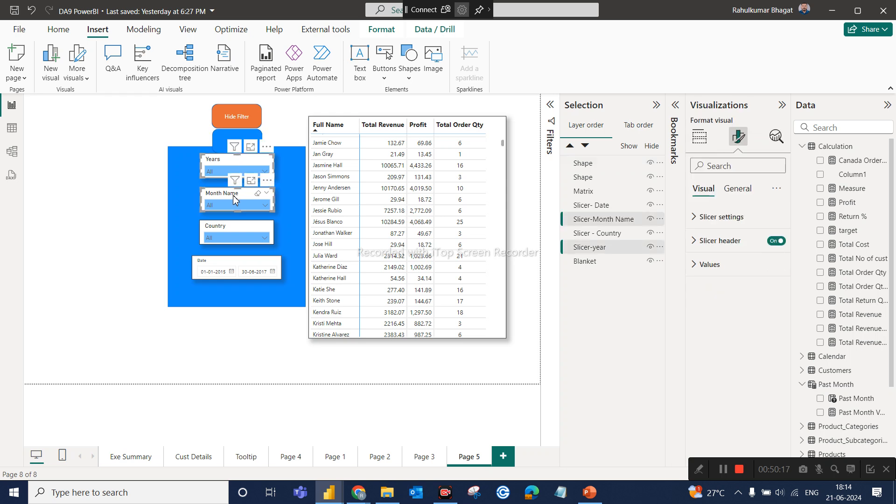
pyautogui.keyDown('ctrl'); pyautogui.click(230, 227); pyautogui.keyUp('ctrl')
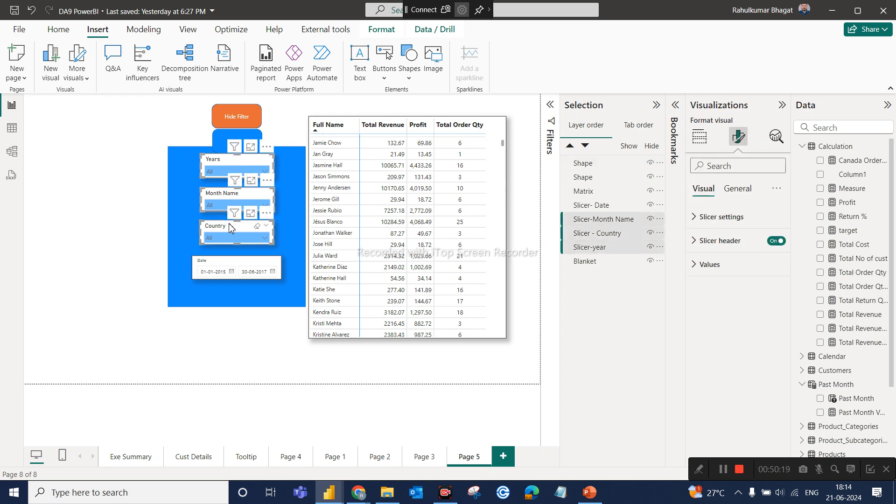
pyautogui.keyDown('ctrl'); pyautogui.click(228, 261); pyautogui.keyUp('ctrl')
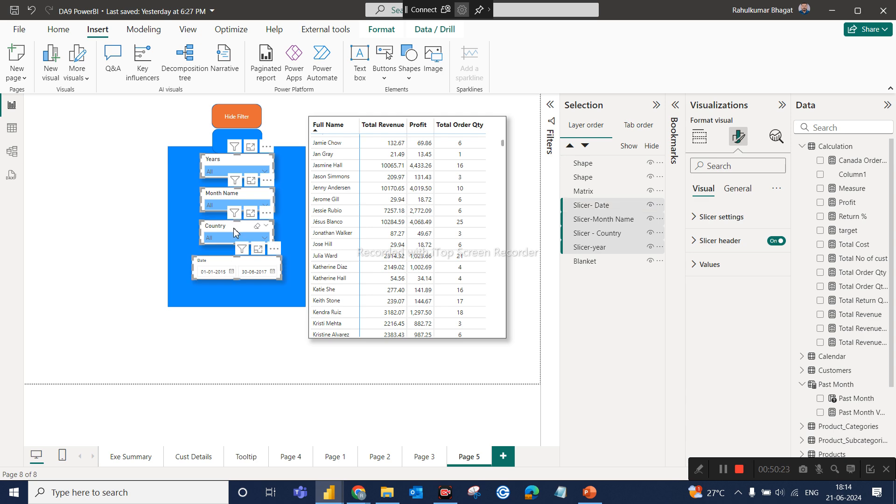
pyautogui.moveTo(234, 228); pyautogui.dragTo(232, 254)
pyautogui.click(232, 254)
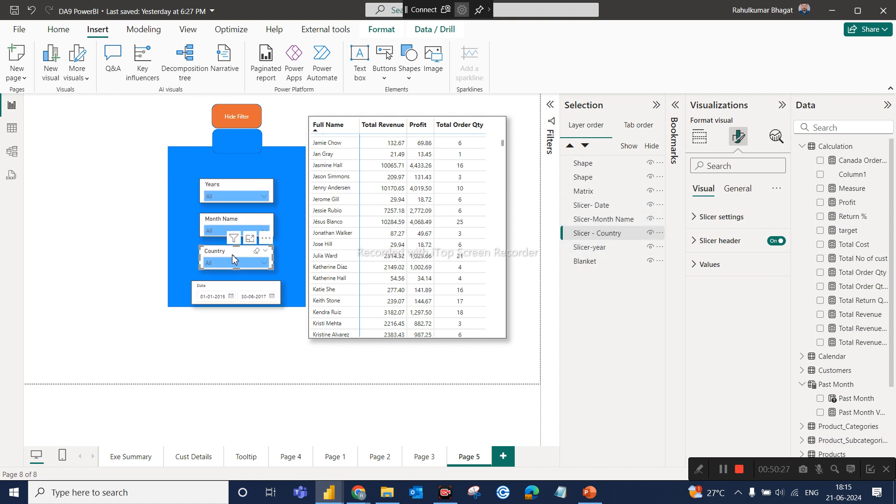
# Place the Hide Filter button inside the panel above the Years slicer and the blank blue button just above the panel.
pyautogui.moveTo(233, 136); pyautogui.dragTo(235, 157)
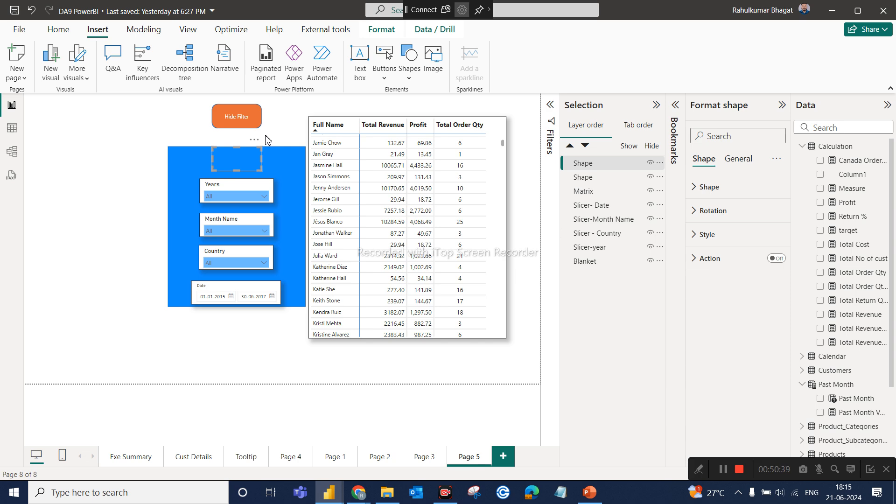
pyautogui.moveTo(234, 156); pyautogui.dragTo(162, 120)
pyautogui.moveTo(233, 117); pyautogui.dragTo(233, 154)
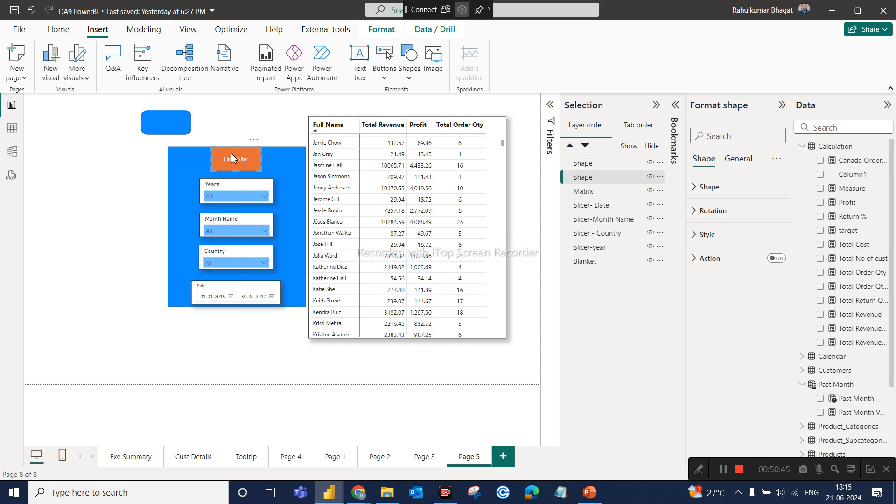
pyautogui.moveTo(173, 131); pyautogui.dragTo(242, 129)
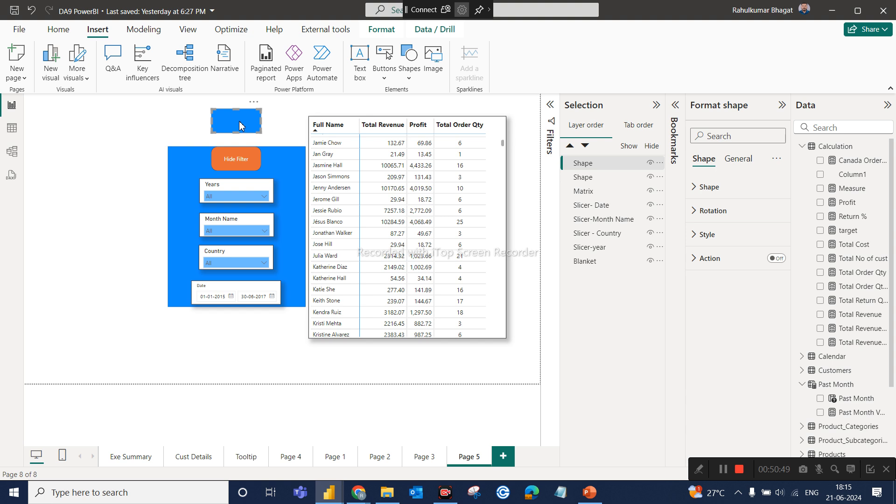
# Turn on text for the blue button above the panel and label it "Show Filter".
pyautogui.click(697, 259)
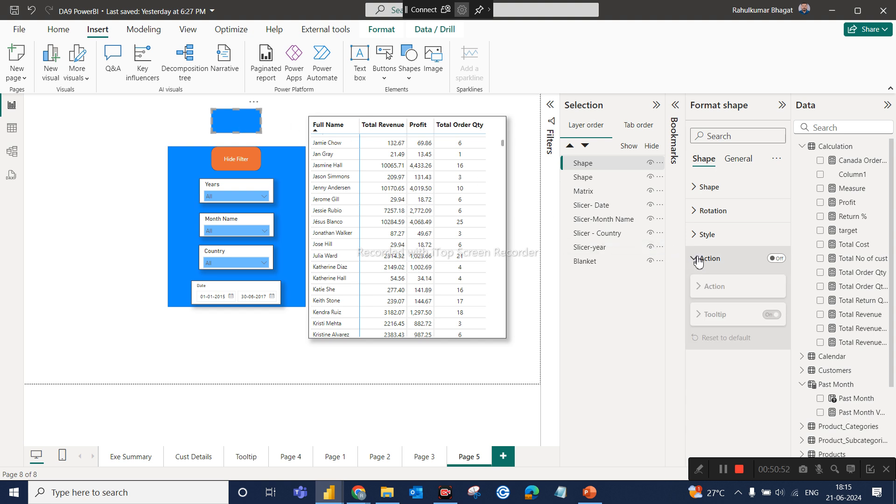
pyautogui.click(722, 229)
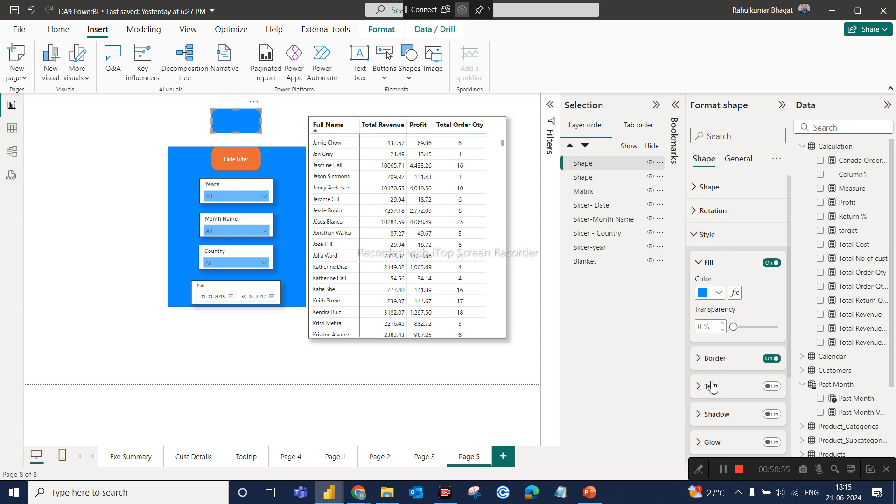
pyautogui.click(769, 392)
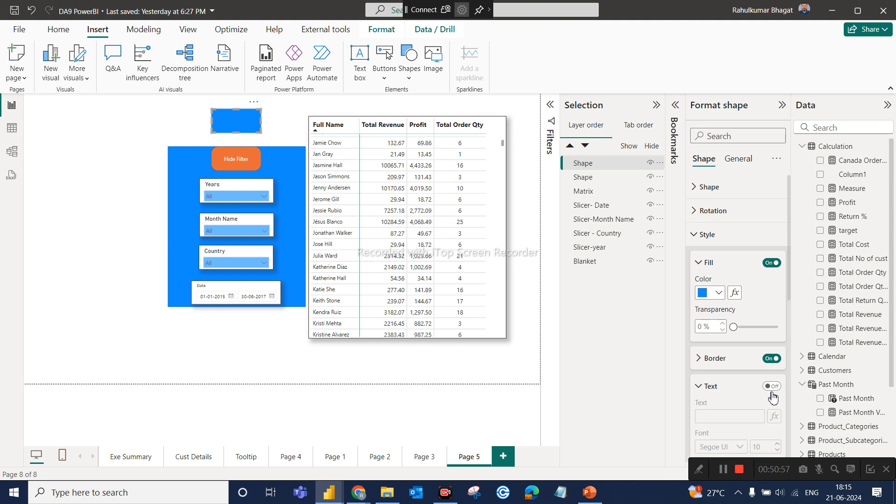
pyautogui.click(771, 386)
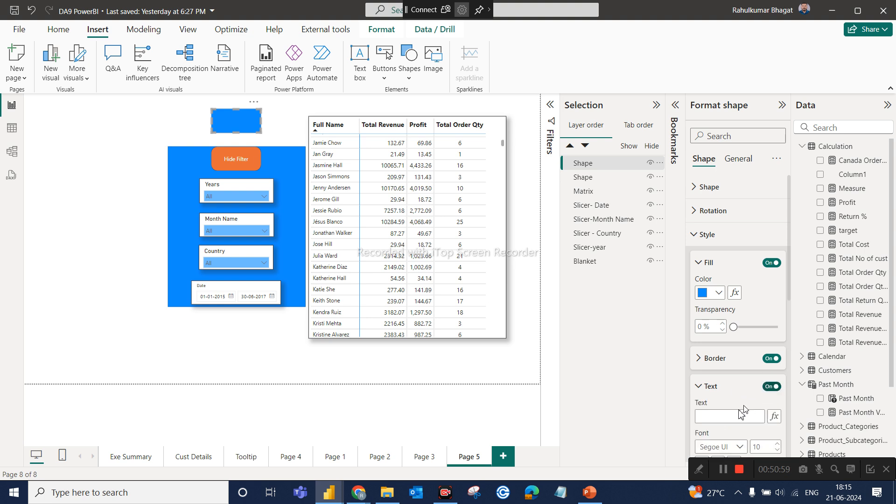
pyautogui.click(731, 412)
pyautogui.click(127, 251)
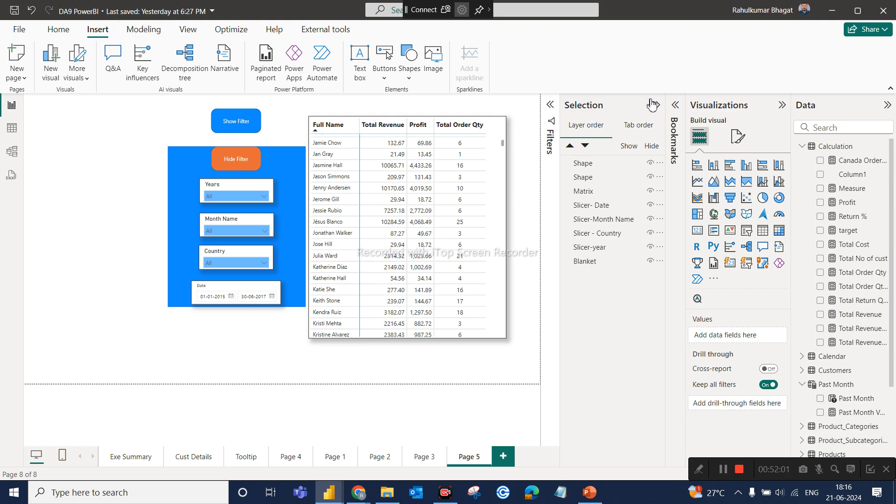
# Add a new bookmark for Page 5 and name it "Show Filter".
pyautogui.click(676, 105)
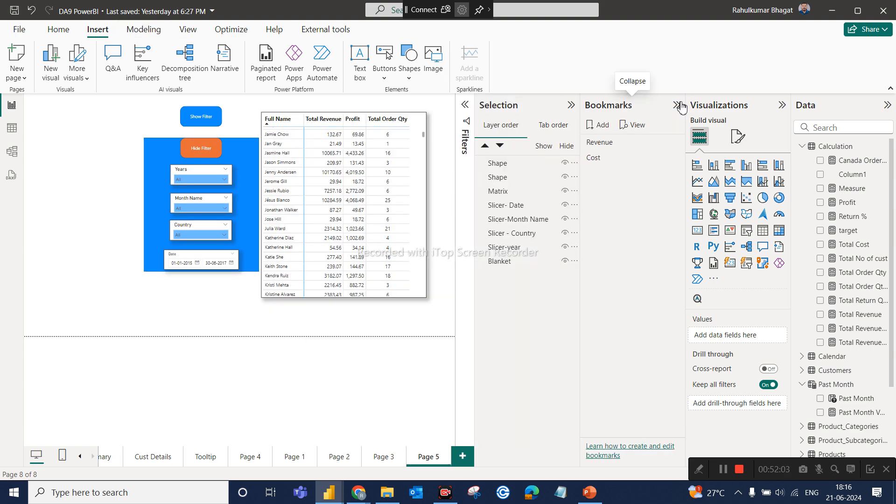
pyautogui.click(598, 125)
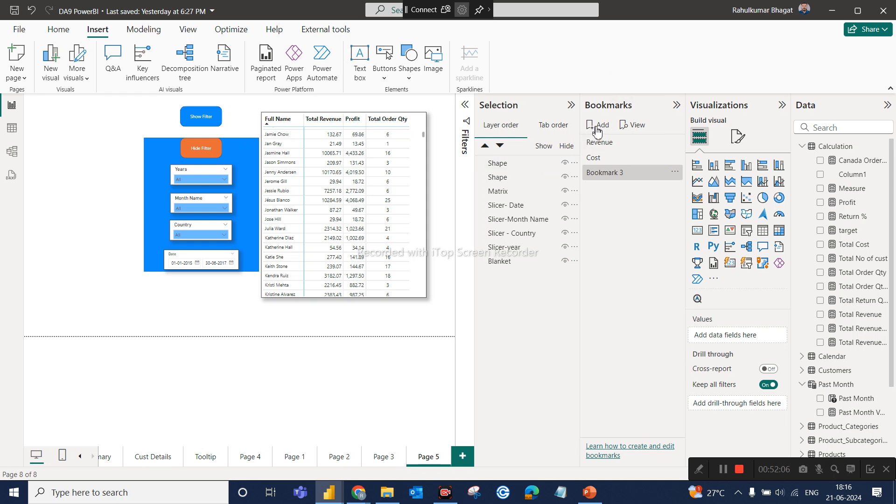
pyautogui.doubleClick(621, 176)
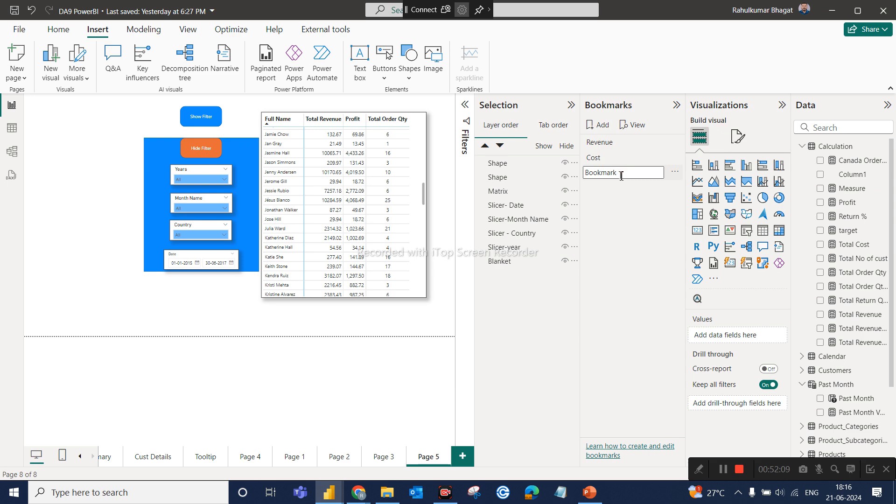
pyautogui.press('BackSpace')
pyautogui.press('BackSpace')
pyautogui.press('BackSpace')
pyautogui.press('BackSpace')
pyautogui.press('BackSpace')
pyautogui.press('BackSpace')
pyautogui.press('BackSpace')
pyautogui.press('BackSpace')
pyautogui.press('Return')
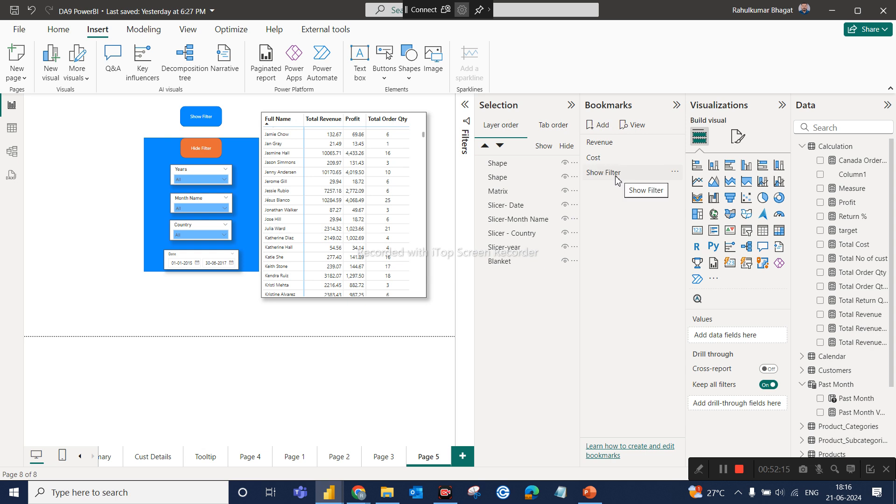
pyautogui.click(616, 178)
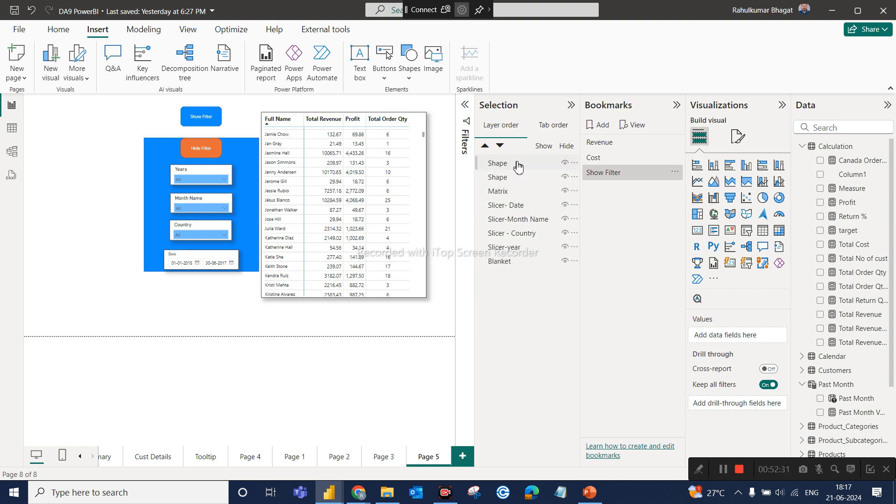
# Rename the blue Show Filter shape's layer "Show Button" and the orange Hide Filter shape's layer "Hide Button".
pyautogui.doubleClick(497, 163)
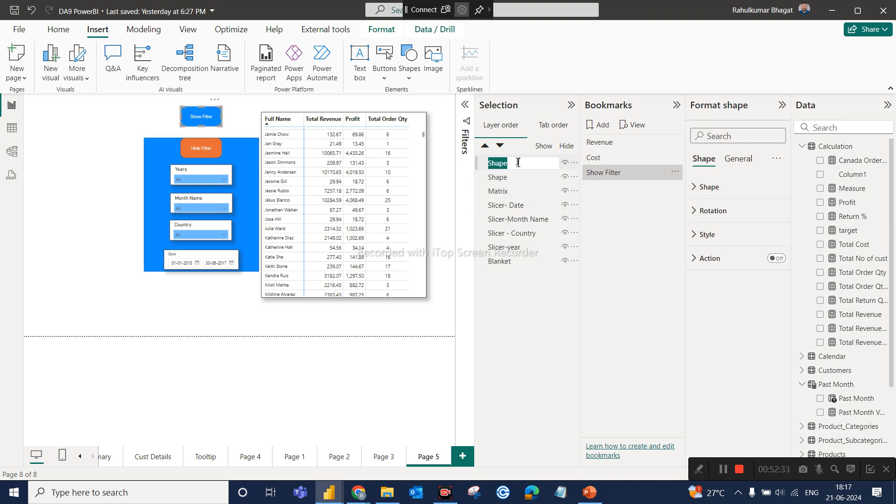
pyautogui.write('Show Button')
pyautogui.click(508, 176)
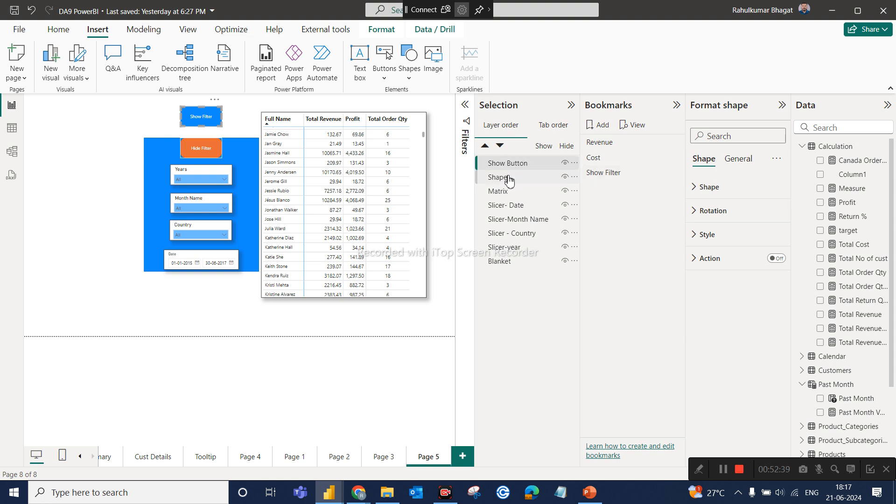
pyautogui.doubleClick(509, 176)
pyautogui.write('G')
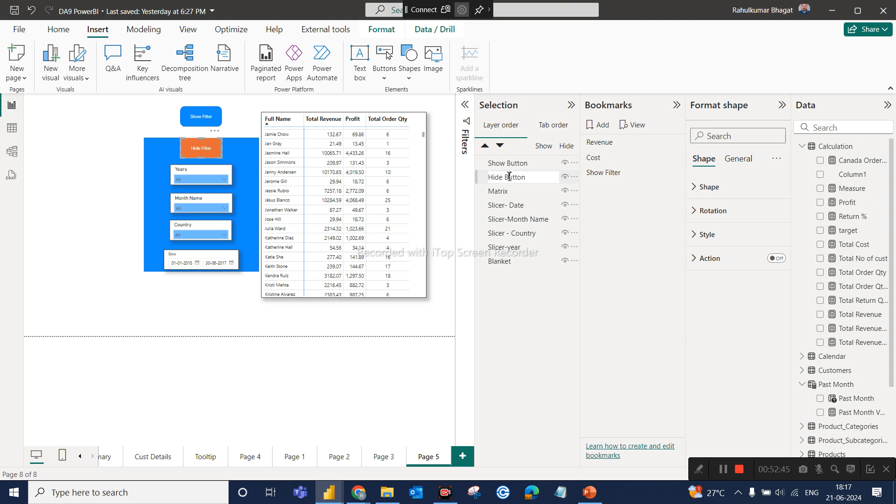
pyautogui.press('Return')
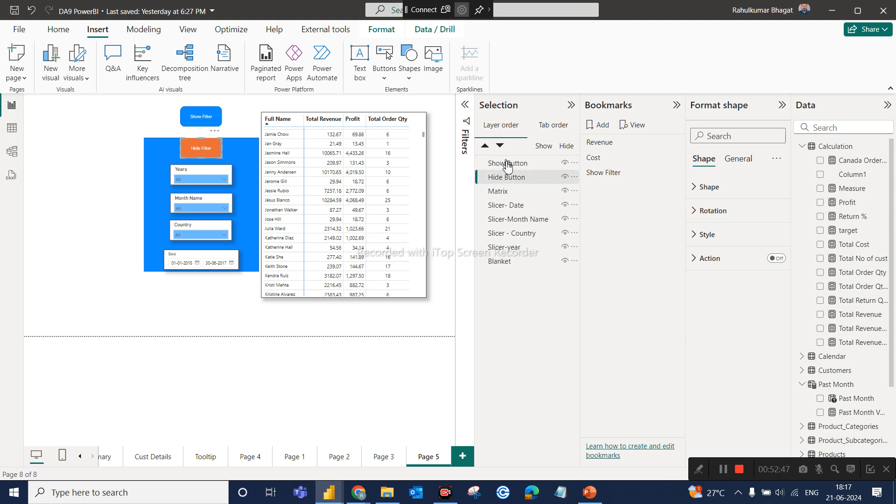
# Hide the Show Button layer and update the Show Filter bookmark with that state.
pyautogui.click(510, 165)
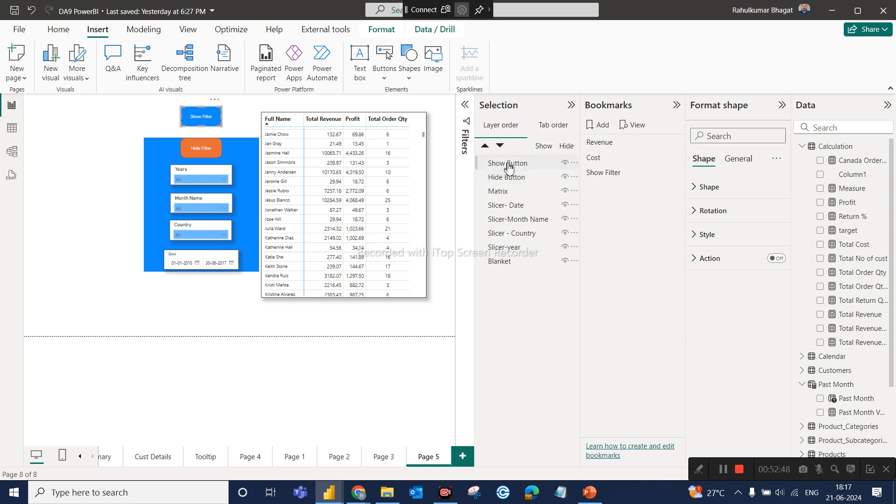
pyautogui.rightClick(564, 166)
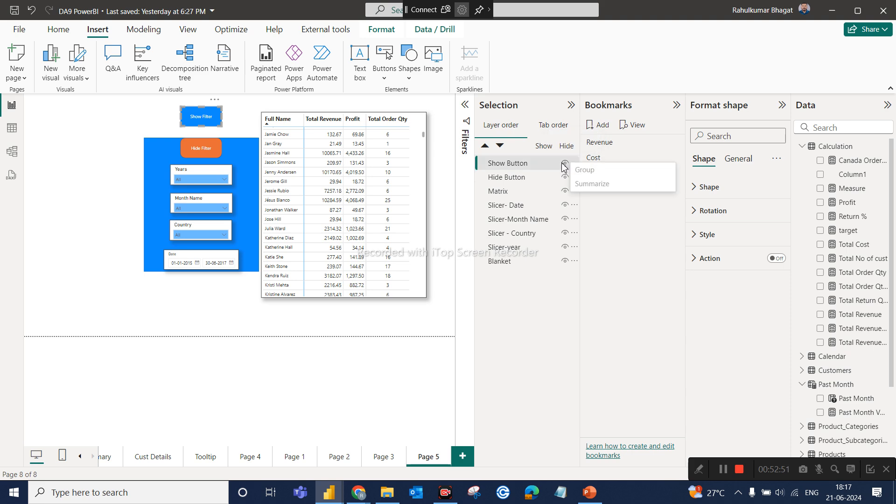
pyautogui.click(565, 163)
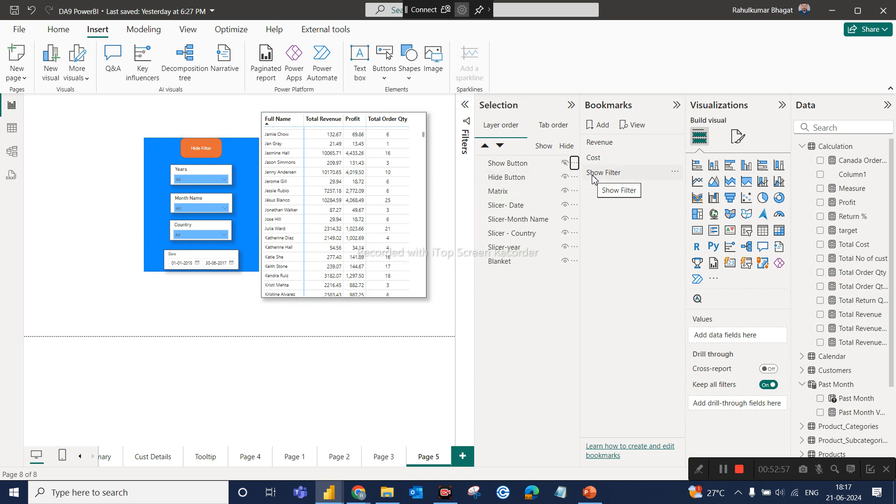
pyautogui.click(679, 176)
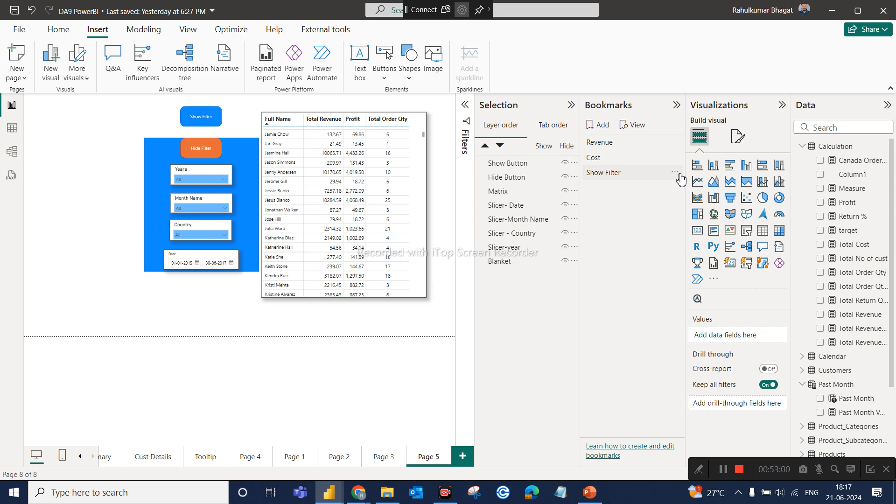
pyautogui.click(564, 163)
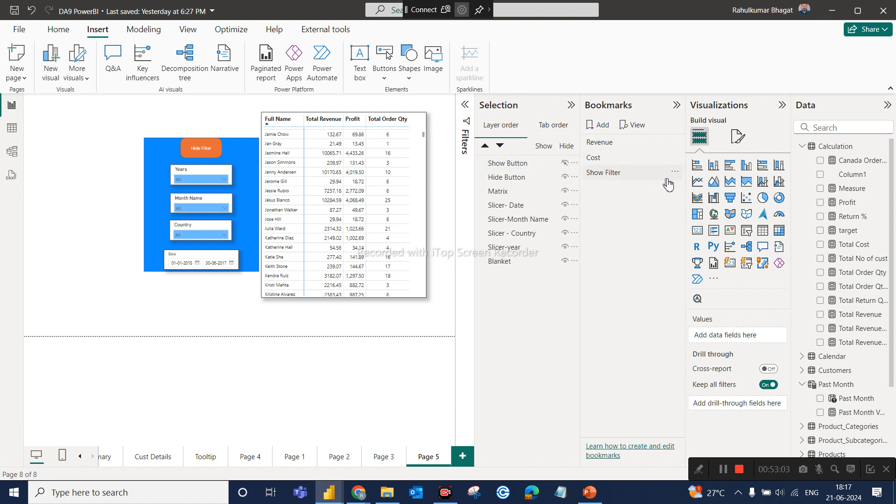
pyautogui.click(674, 172)
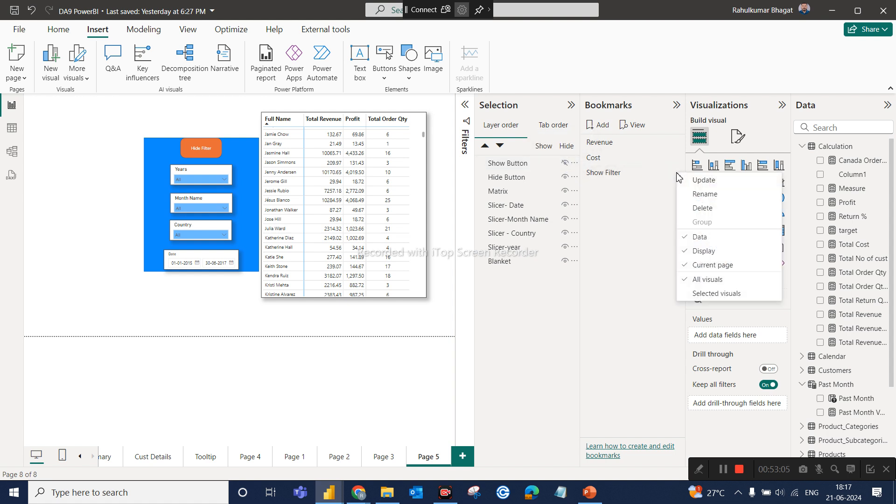
pyautogui.click(703, 182)
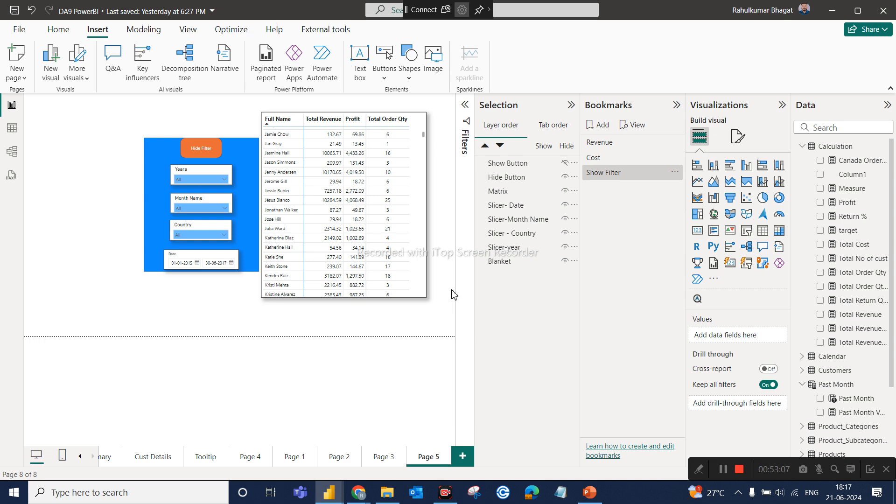
# Add another bookmark for Page 5 and name it "Hide Filter".
pyautogui.click(601, 125)
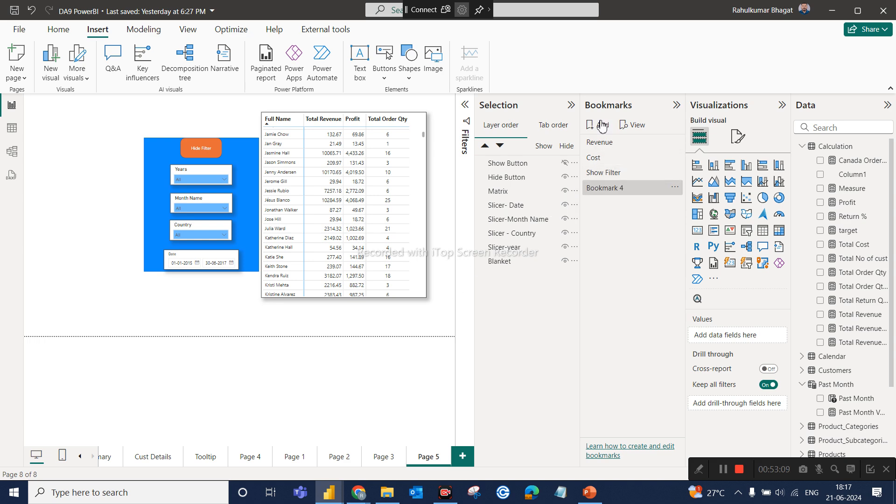
pyautogui.doubleClick(612, 186)
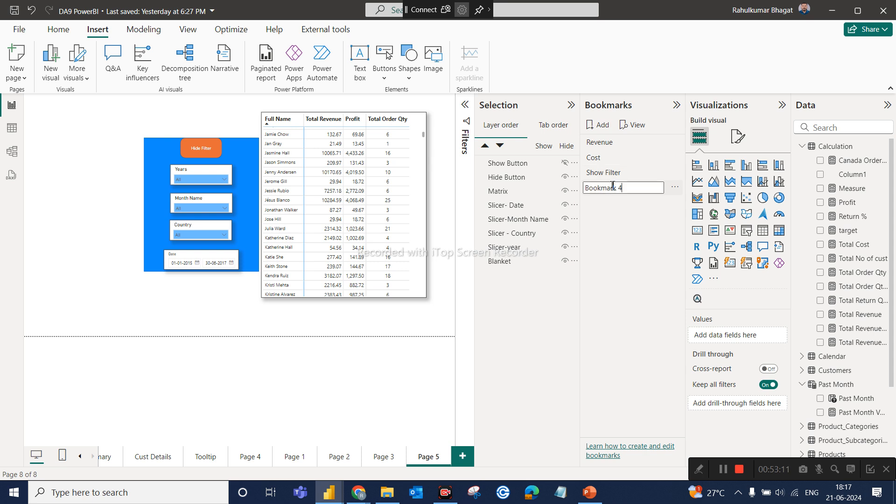
pyautogui.press('BackSpace')
pyautogui.press('BackSpace')
pyautogui.press('BackSpace')
pyautogui.press('BackSpace')
pyautogui.press('BackSpace')
pyautogui.press('BackSpace')
pyautogui.press('BackSpace')
pyautogui.press('BackSpace')
pyautogui.press('BackSpace')
pyautogui.press('BackSpace')
pyautogui.press('Return')
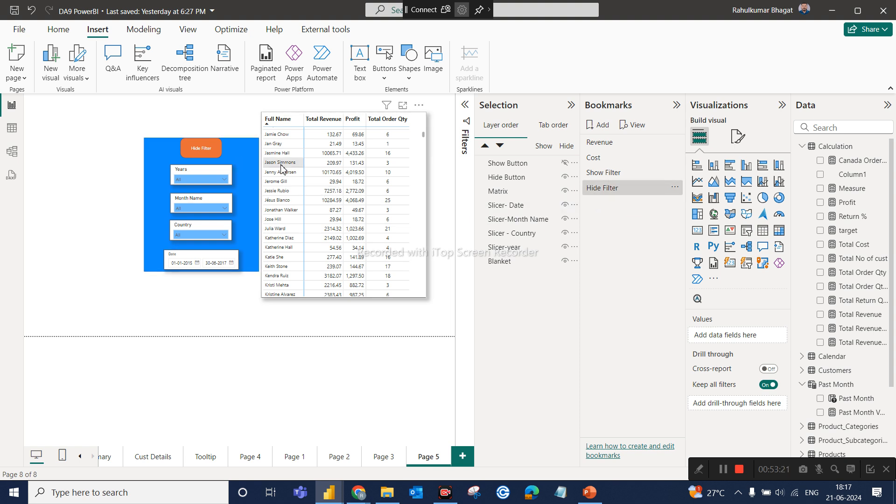
# Make the Show Button visible and hide the Hide Button, the Date, Month Name, Country and year slicers, and the Blanket.
pyautogui.click(564, 176)
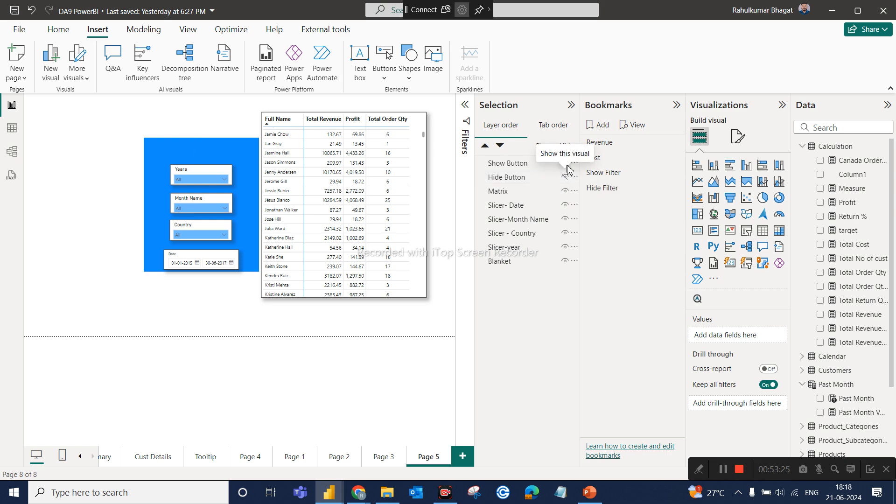
pyautogui.click(566, 164)
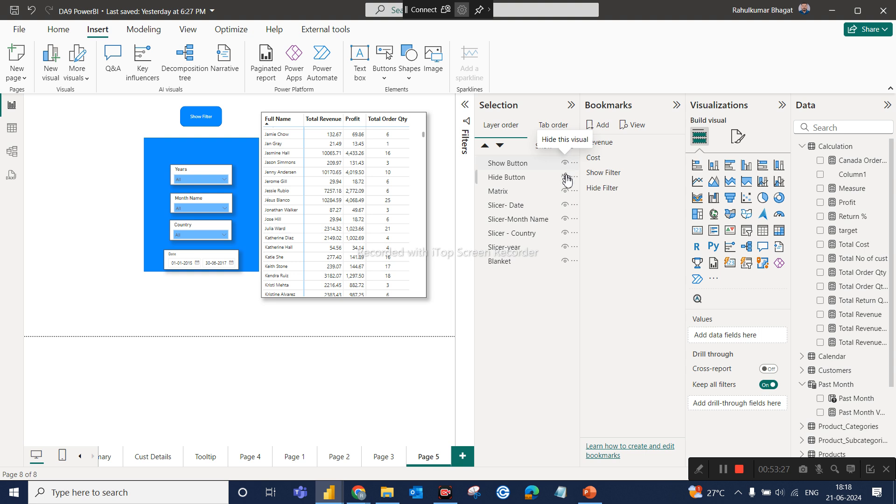
pyautogui.click(565, 206)
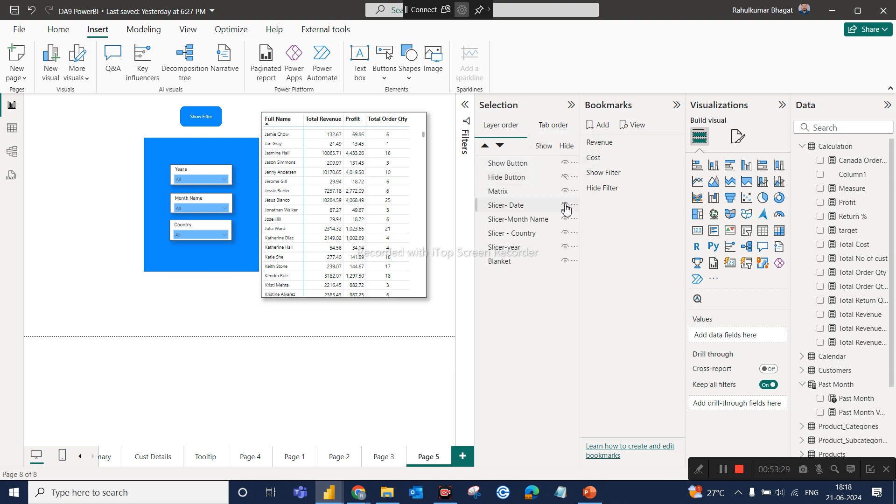
pyautogui.click(566, 219)
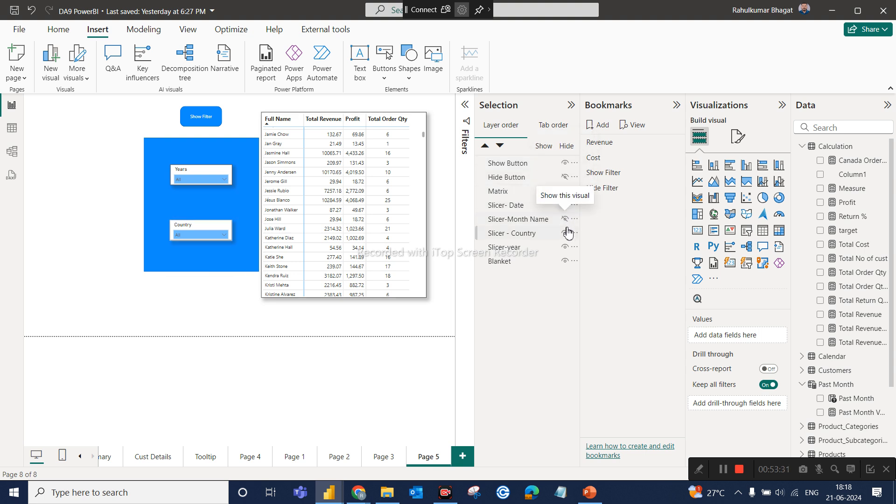
pyautogui.click(565, 233)
pyautogui.click(565, 248)
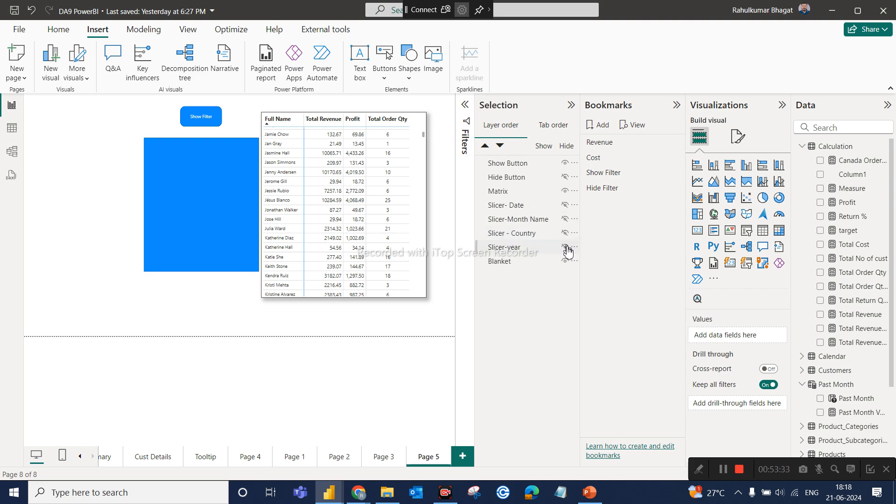
pyautogui.click(566, 262)
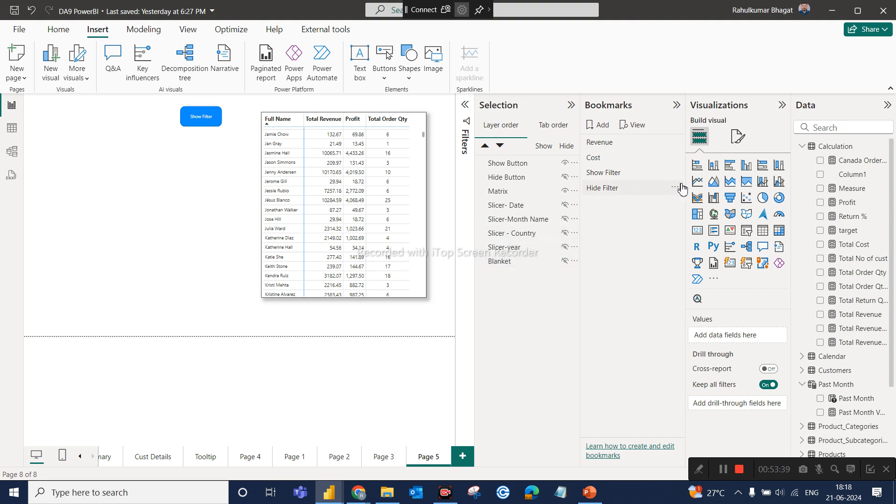
# Update the Hide Filter bookmark with the current visibility and test switching between the Show Filter and Hide Filter bookmarks.
pyautogui.click(675, 188)
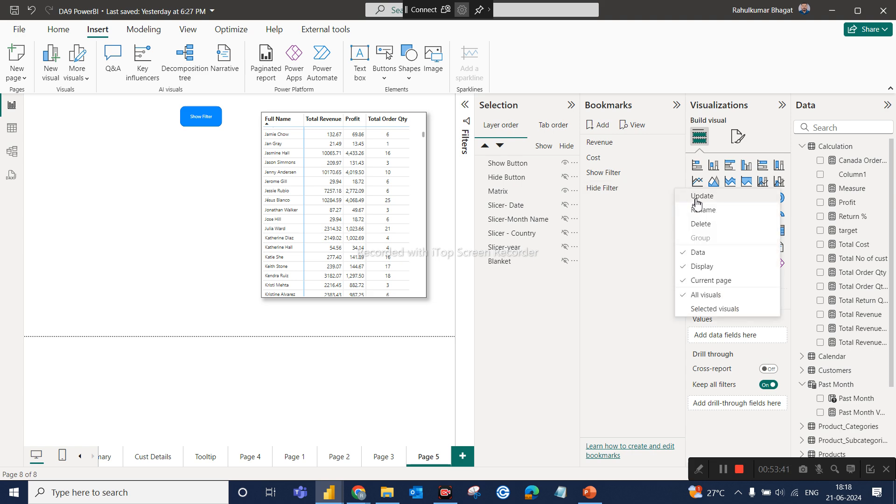
pyautogui.click(696, 199)
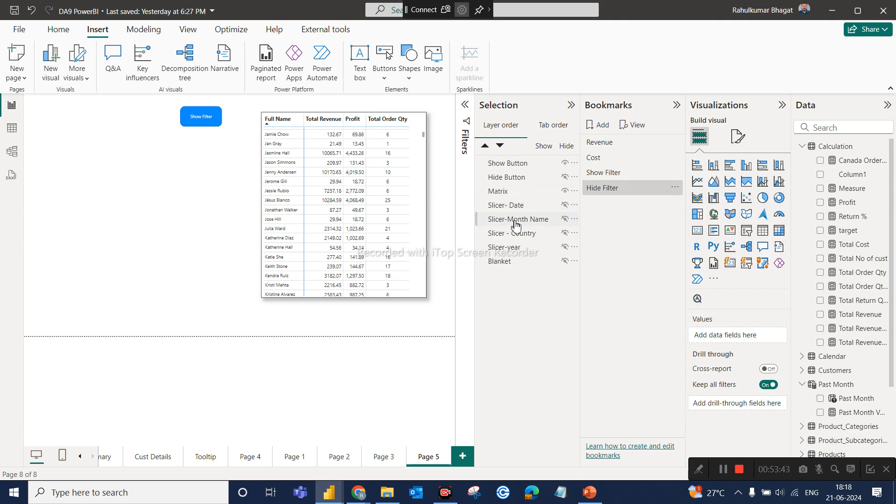
pyautogui.click(598, 174)
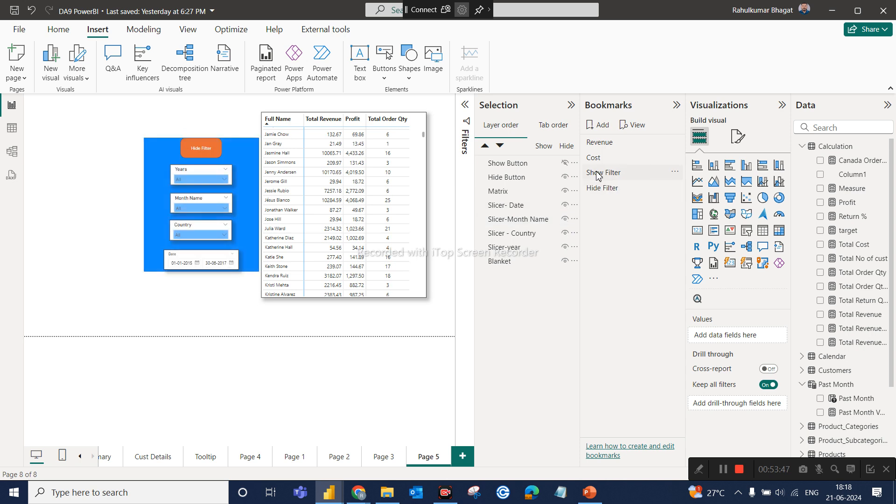
pyautogui.click(605, 189)
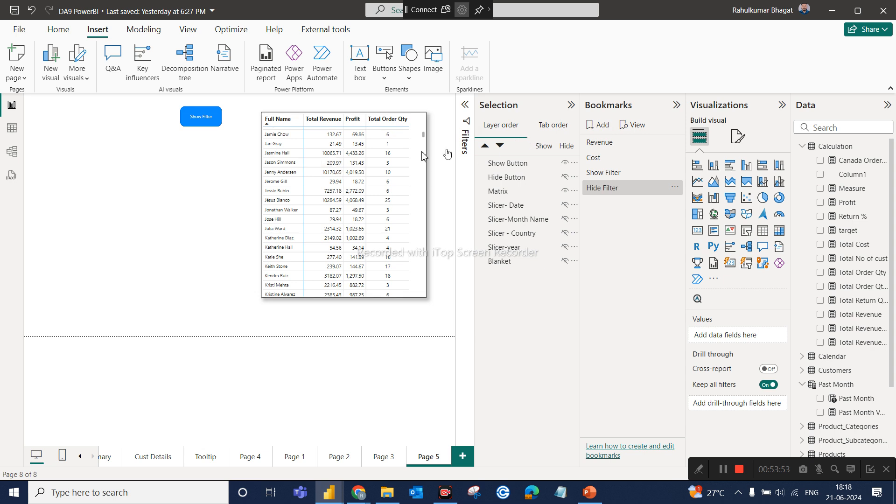
# Turn on the blue Show Filter button's action with type Bookmark and link it to the Show Filter bookmark.
pyautogui.click(208, 120)
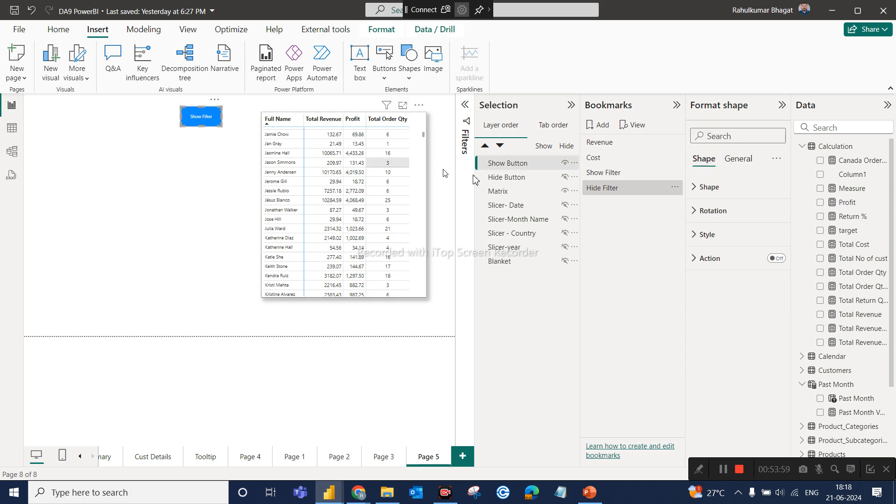
pyautogui.click(602, 189)
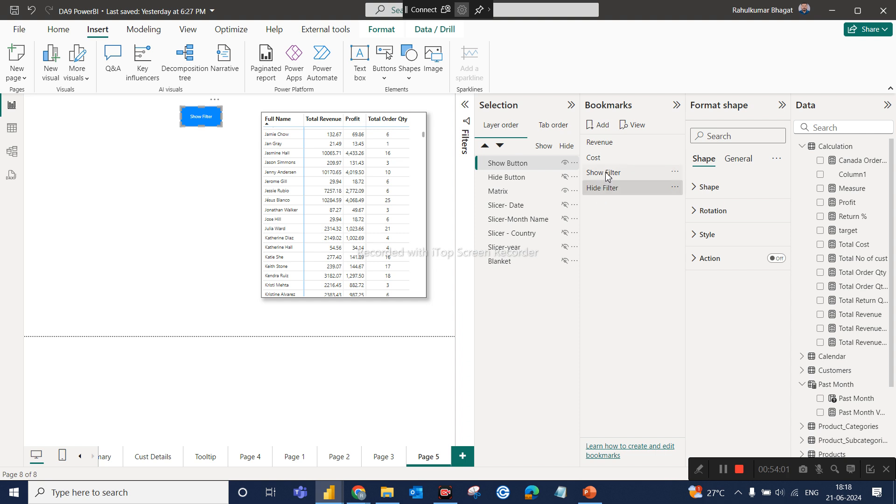
pyautogui.click(775, 260)
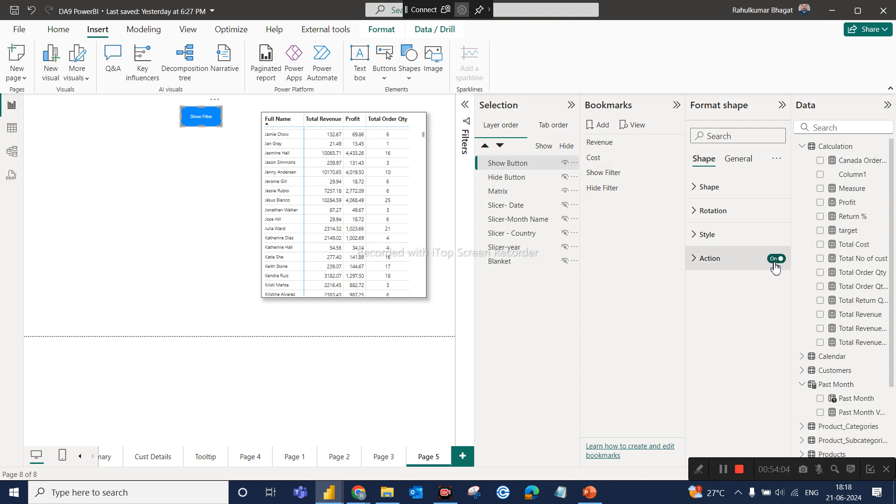
pyautogui.click(712, 269)
pyautogui.click(726, 318)
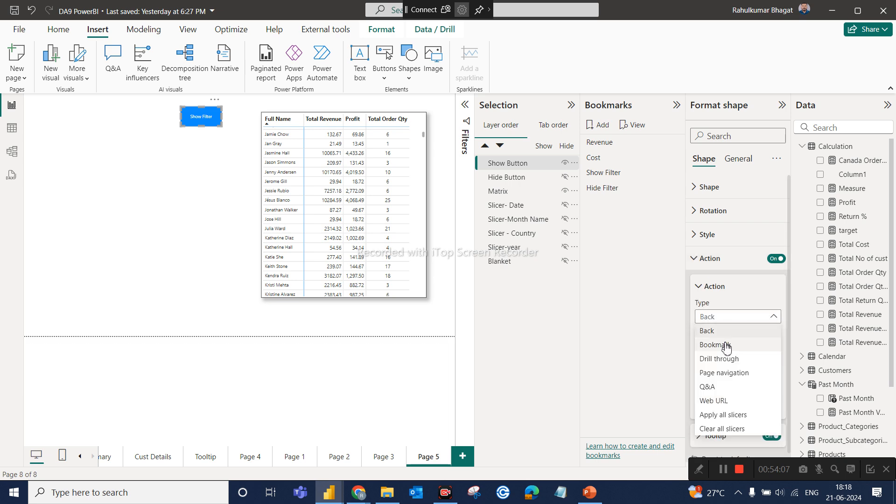
pyautogui.click(714, 345)
pyautogui.click(727, 347)
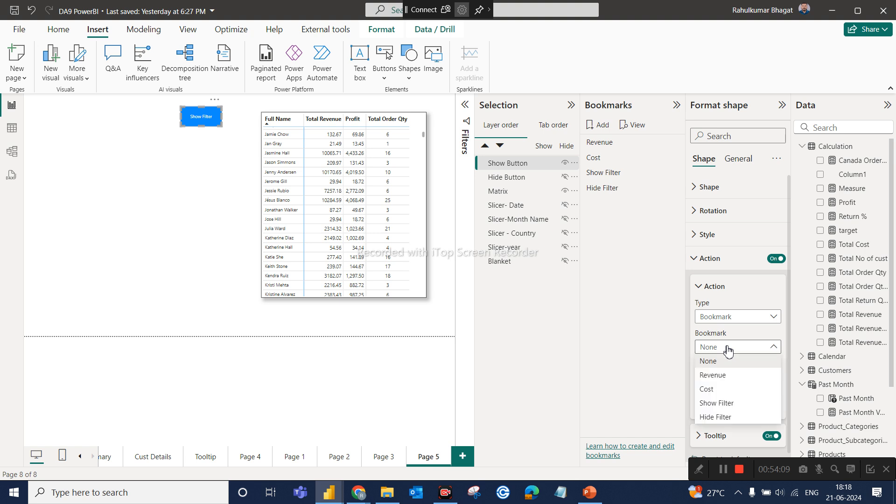
pyautogui.click(714, 404)
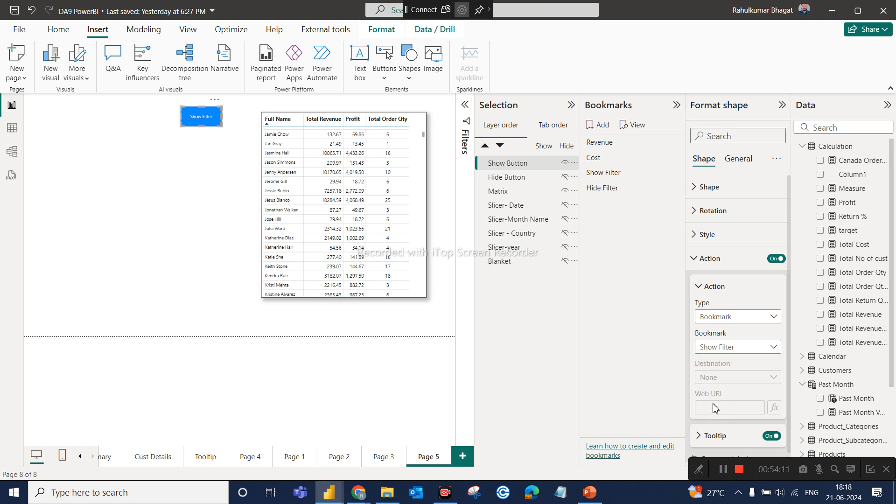
pyautogui.click(612, 188)
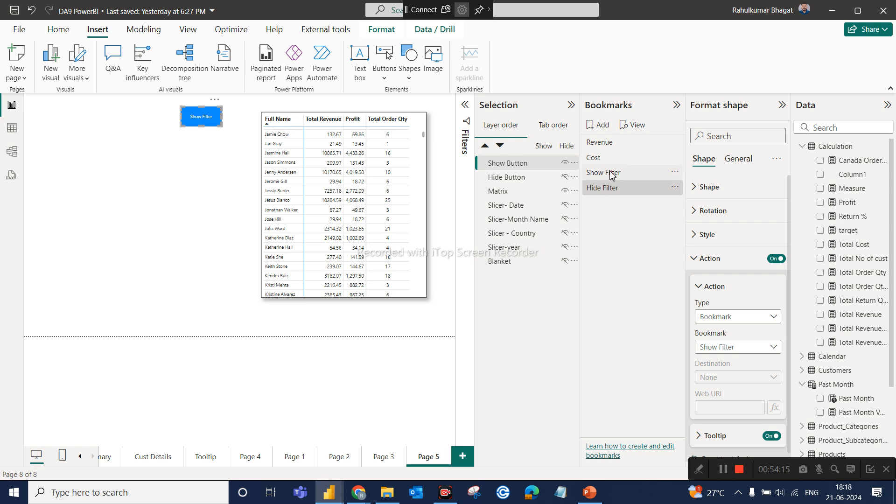
# Apply the Show Filter bookmark and turn on the orange Hide Filter button's action, with type Bookmark, linked to the Hide Filter bookmark.
pyautogui.click(611, 175)
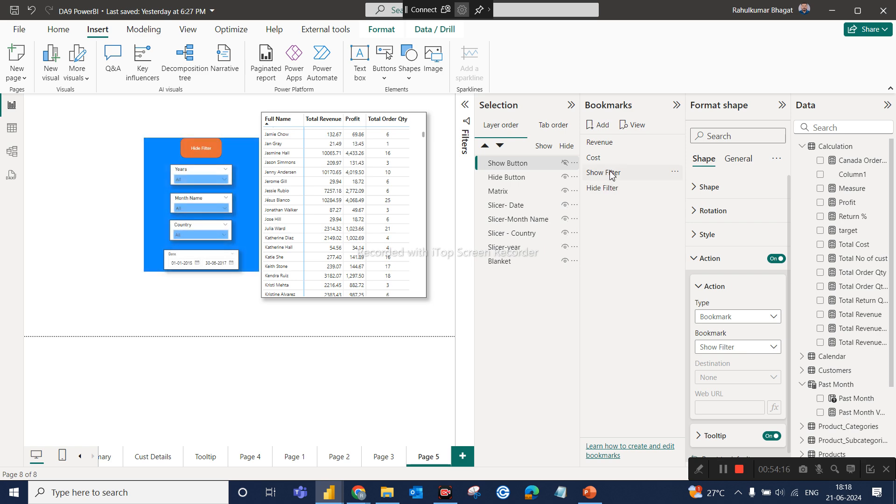
pyautogui.click(208, 159)
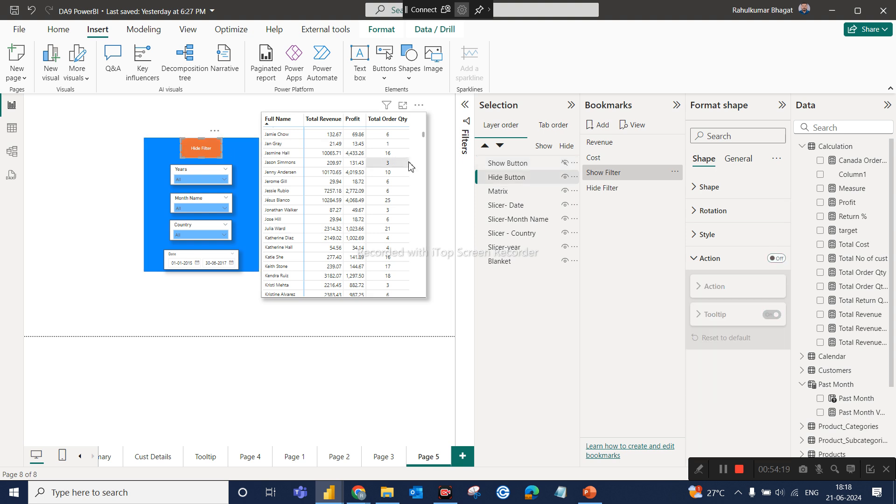
pyautogui.click(776, 258)
pyautogui.click(770, 284)
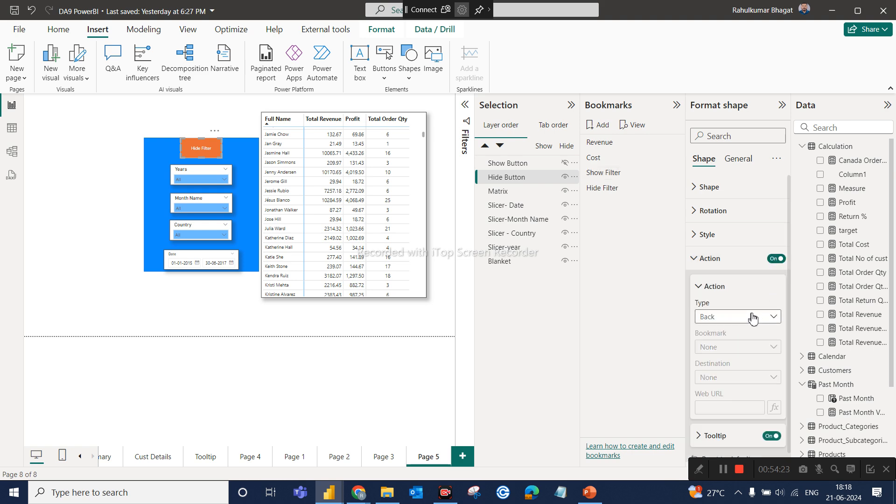
pyautogui.click(751, 320)
pyautogui.click(729, 344)
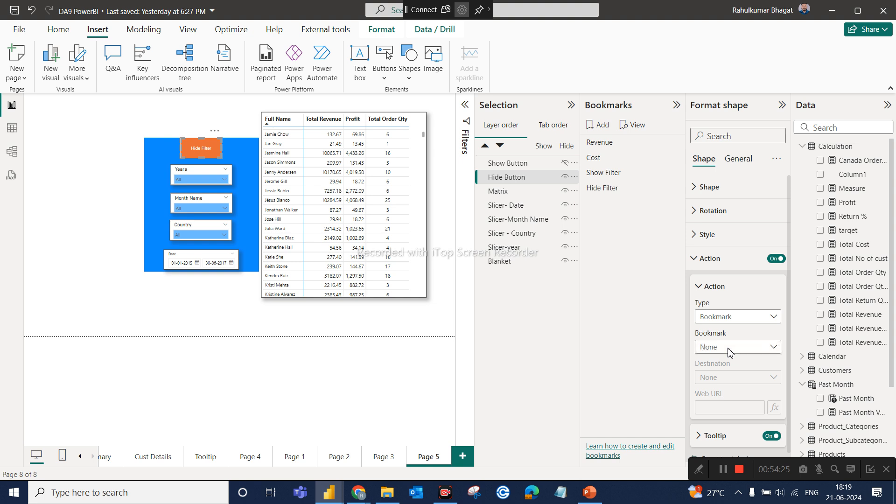
pyautogui.click(730, 351)
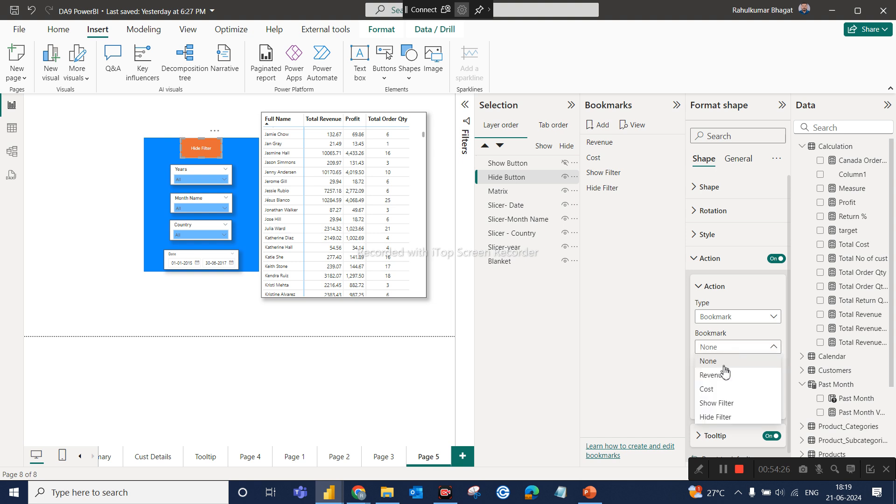
pyautogui.click(713, 423)
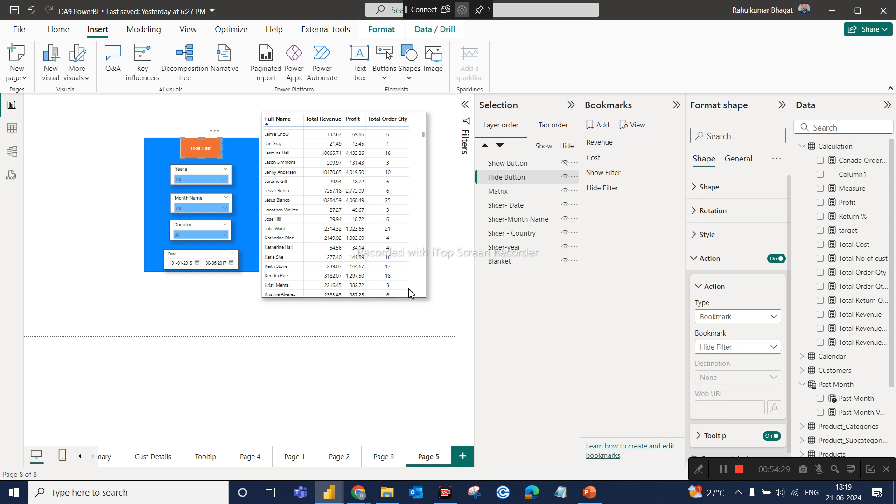
# Test the Hide Filter and Show Filter buttons on the canvas, then apply the Show Filter bookmark directly.
pyautogui.keyDown('ctrl'); pyautogui.click(207, 153); pyautogui.keyUp('ctrl')
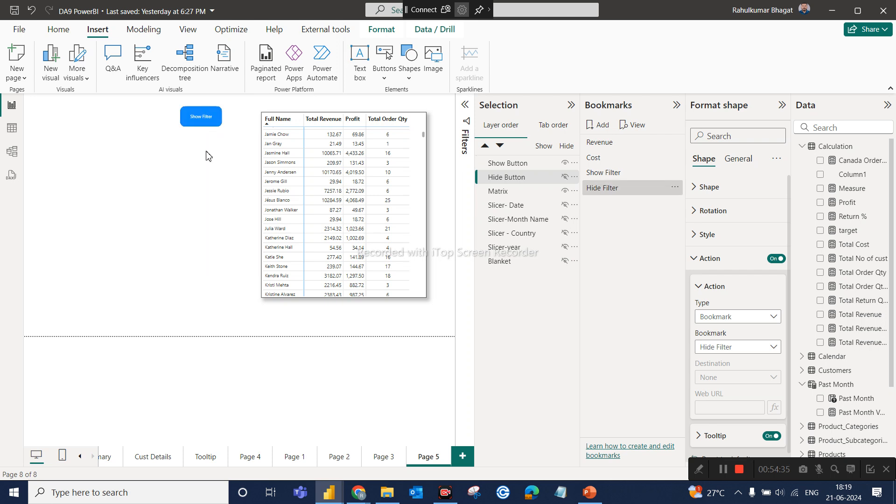
pyautogui.keyDown('ctrl'); pyautogui.click(199, 122); pyautogui.keyUp('ctrl')
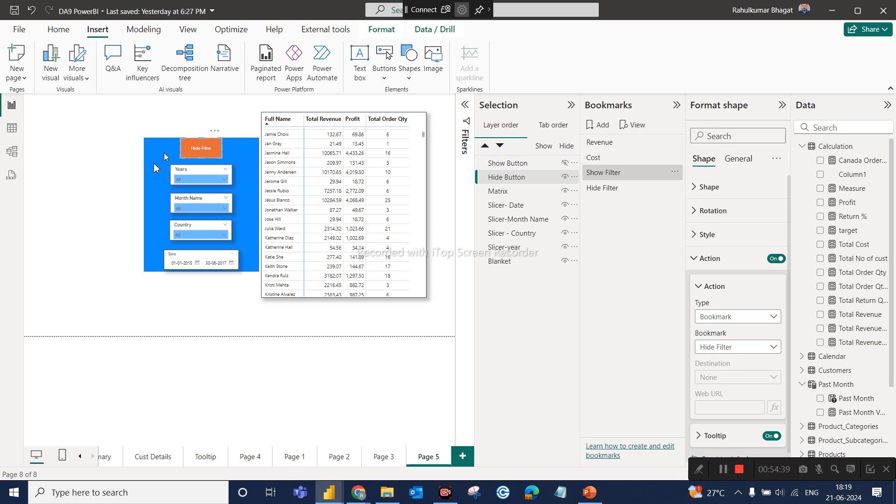
pyautogui.click(93, 241)
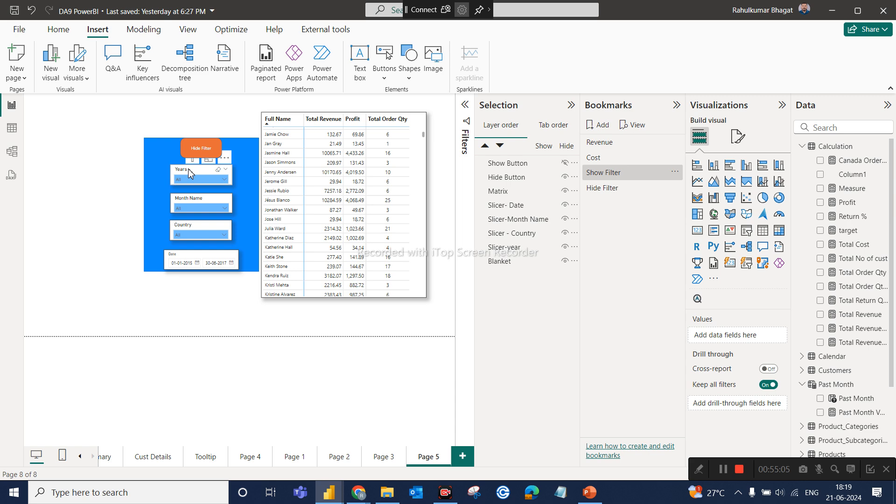
pyautogui.click(599, 176)
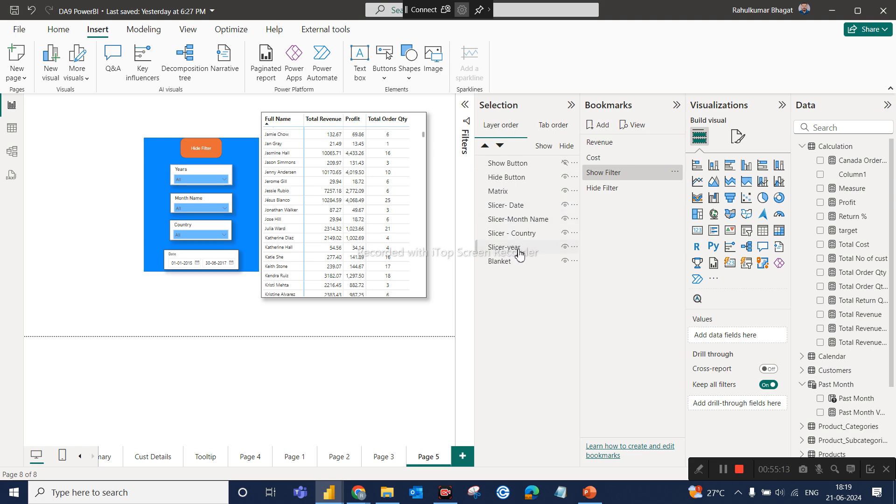
# Apply the Hide Filter bookmark, make the year slicer visible, and update the bookmark with that visibility.
pyautogui.click(608, 191)
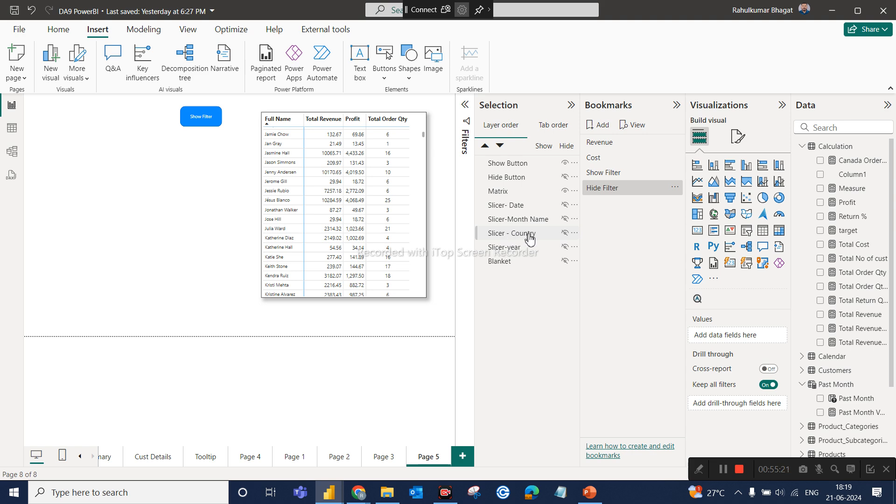
pyautogui.click(564, 247)
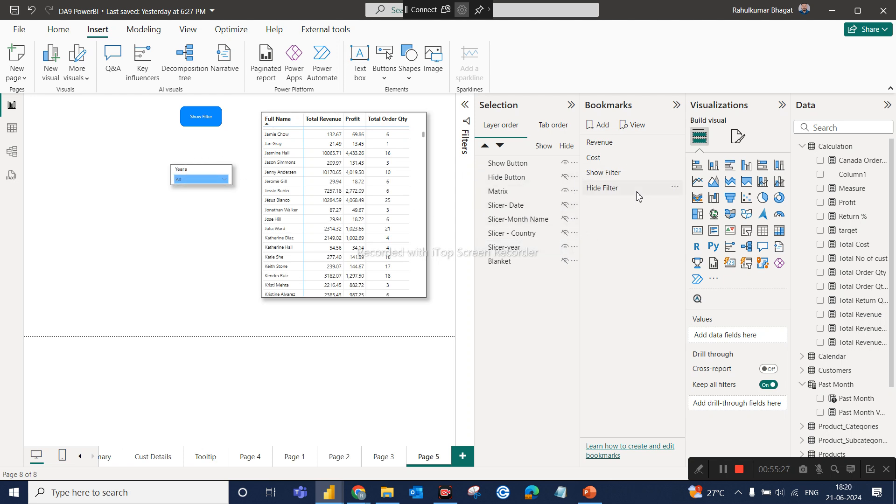
pyautogui.click(674, 189)
pyautogui.press('Escape')
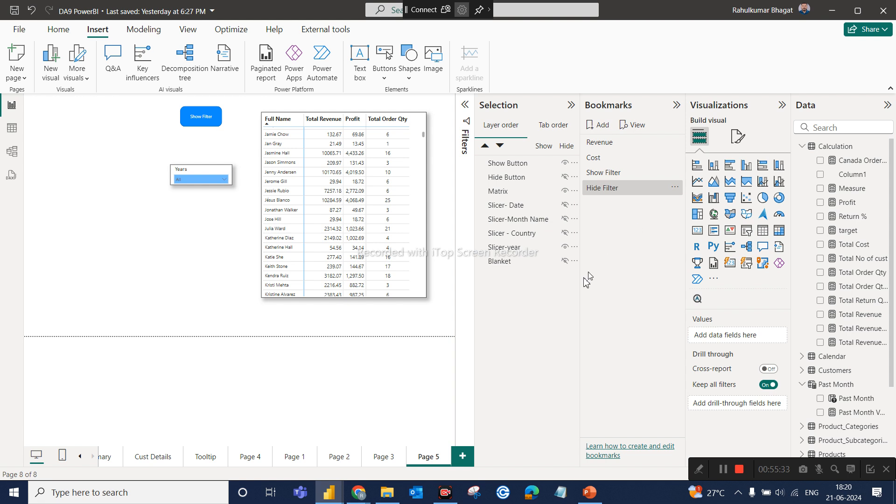
# Test the updated Hide Filter bookmark by toggling the Show Filter and Hide Filter buttons, and check the bookmark's options.
pyautogui.click(601, 185)
pyautogui.keyDown('ctrl'); pyautogui.click(212, 121); pyautogui.keyUp('ctrl')
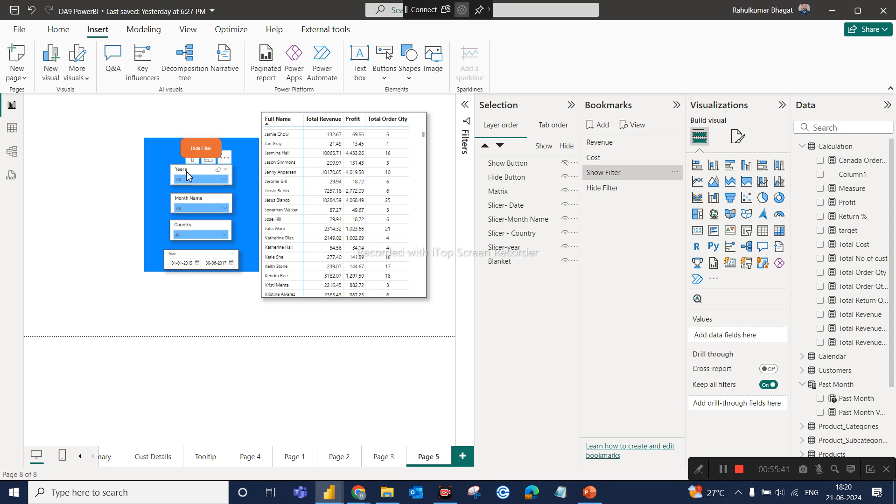
pyautogui.keyDown('ctrl'); pyautogui.click(201, 155); pyautogui.keyUp('ctrl')
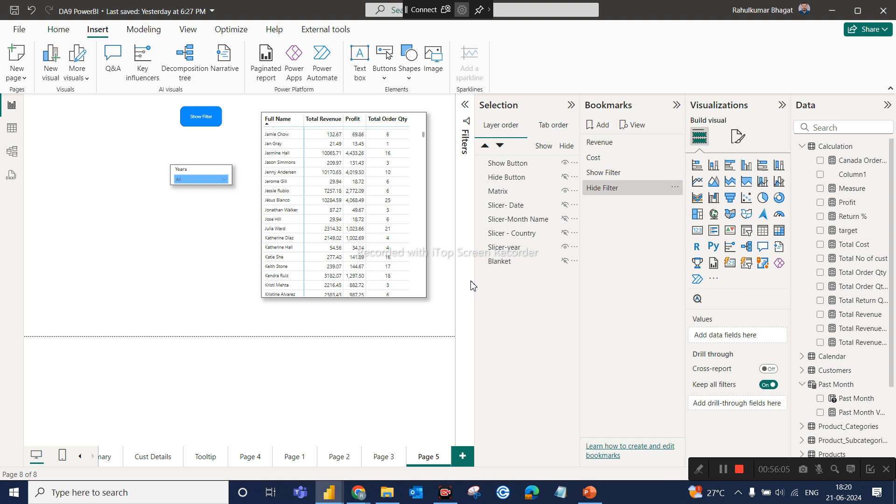
pyautogui.click(675, 188)
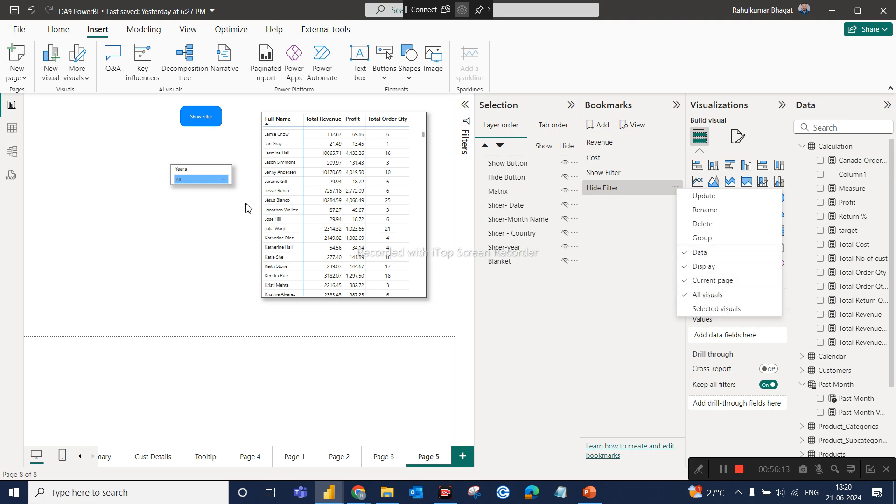
pyautogui.click(181, 222)
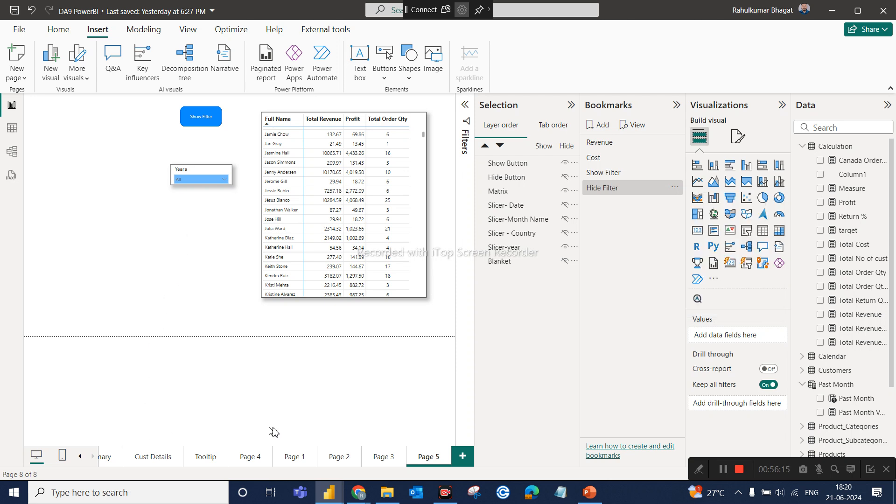
pyautogui.click(80, 456)
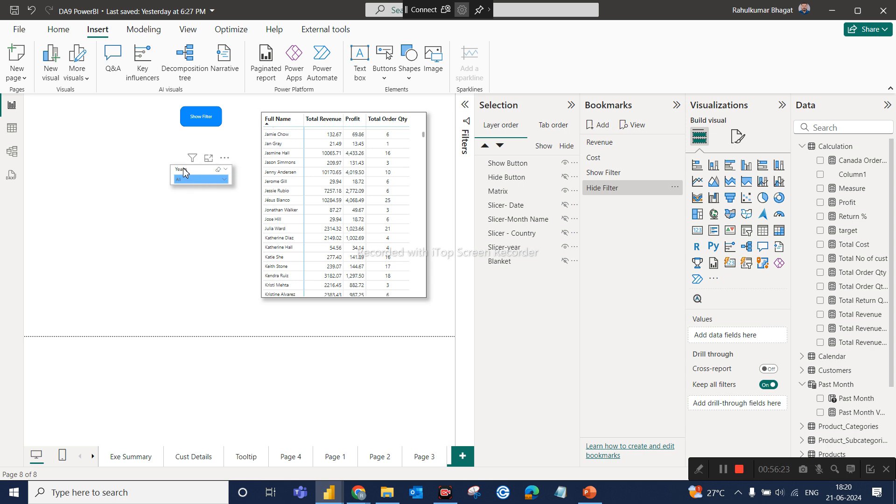
# Show the slicer panel, filter the table to 2015, February and Australia, and test whether hiding and reshowing the panel keeps the selections.
pyautogui.keyDown('ctrl'); pyautogui.click(208, 122); pyautogui.keyUp('ctrl')
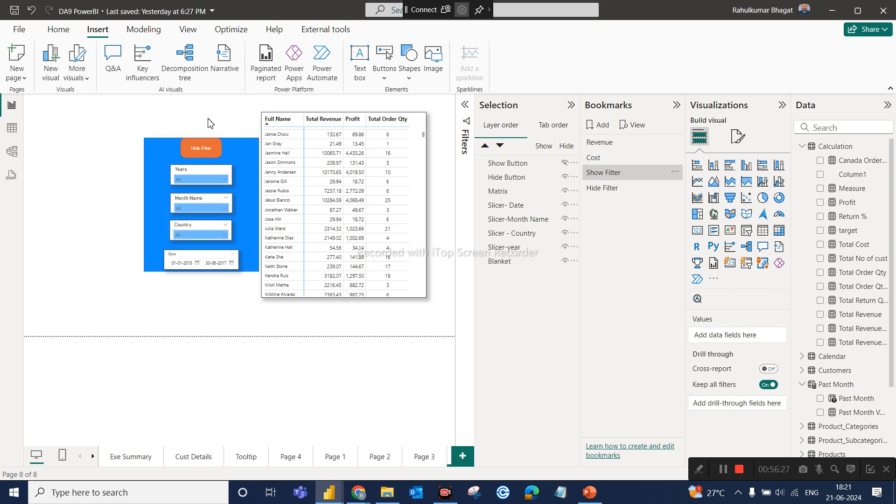
pyautogui.click(225, 179)
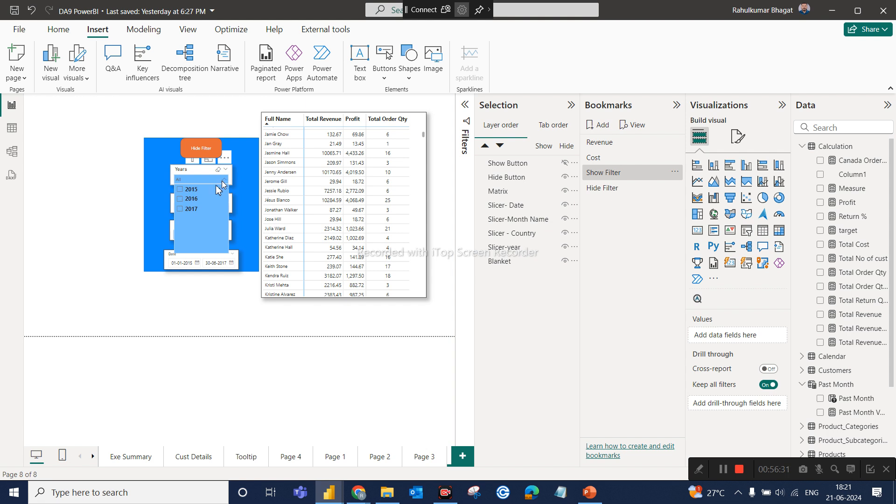
pyautogui.click(191, 190)
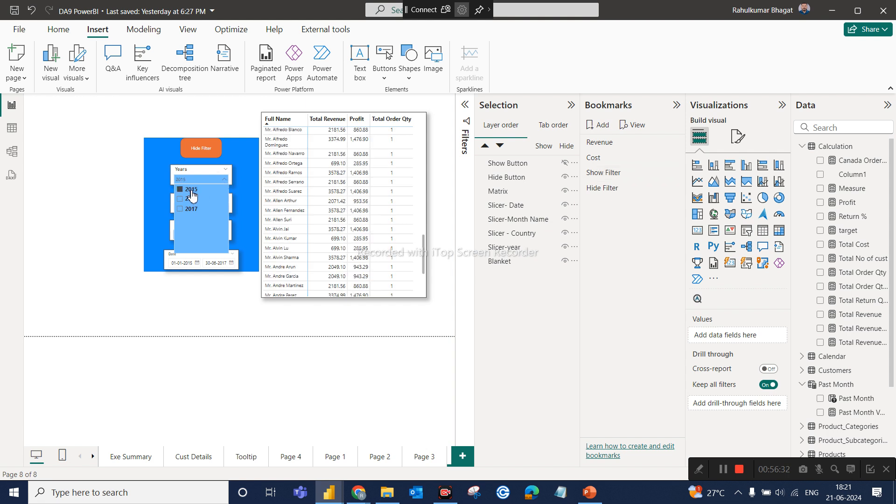
pyautogui.click(112, 252)
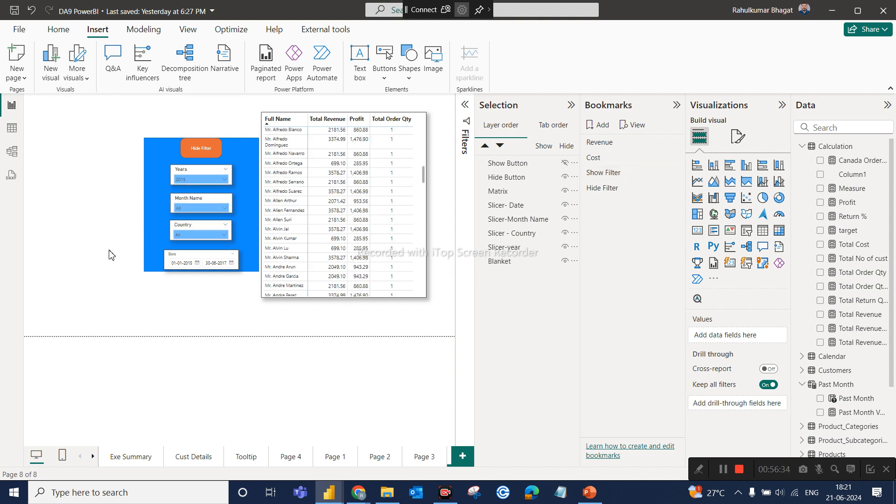
pyautogui.click(208, 212)
pyautogui.click(198, 228)
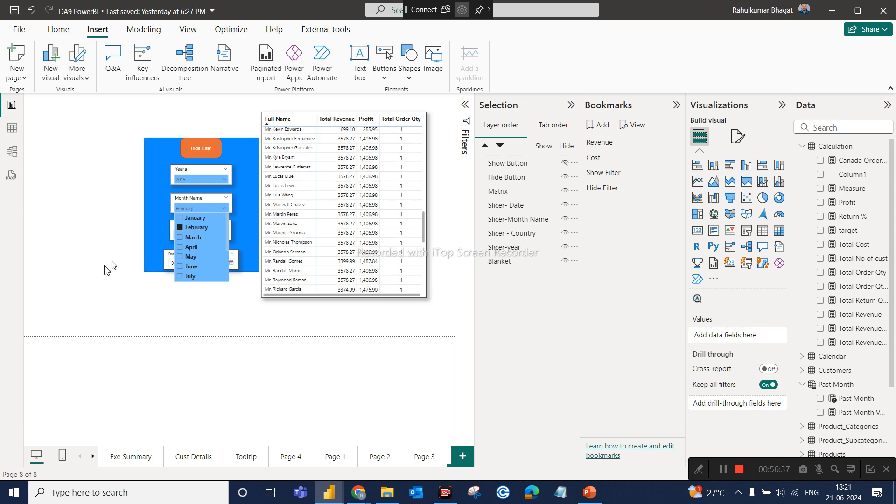
pyautogui.click(88, 280)
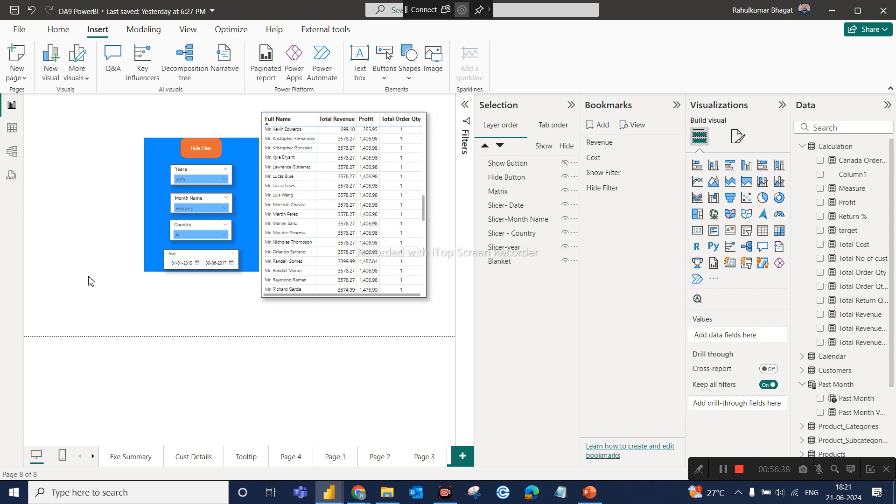
pyautogui.click(199, 235)
pyautogui.click(194, 246)
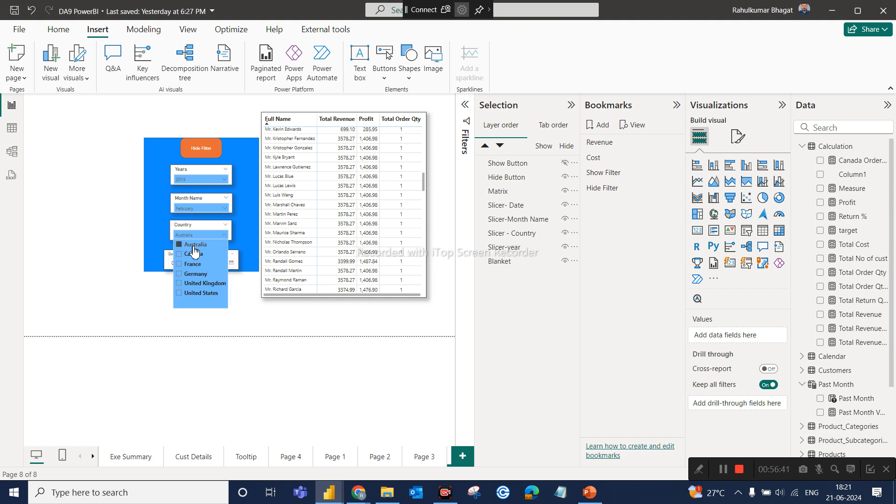
pyautogui.click(99, 284)
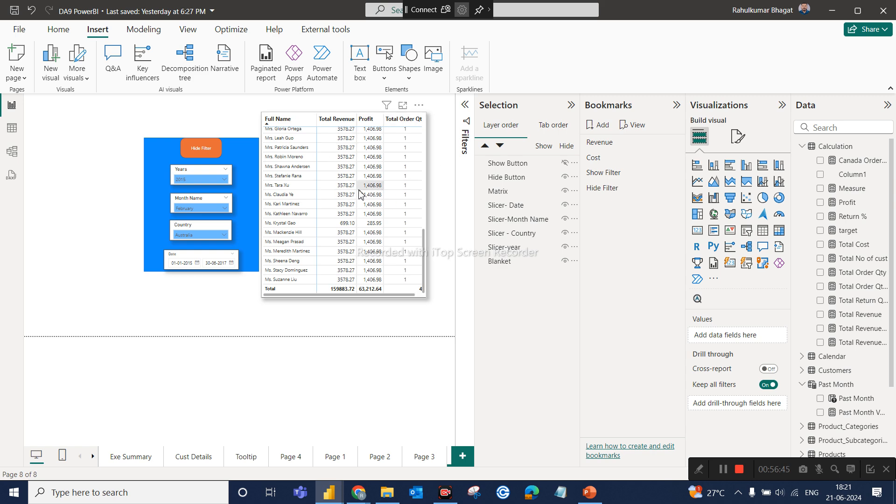
pyautogui.keyDown('ctrl'); pyautogui.click(209, 151); pyautogui.keyUp('ctrl')
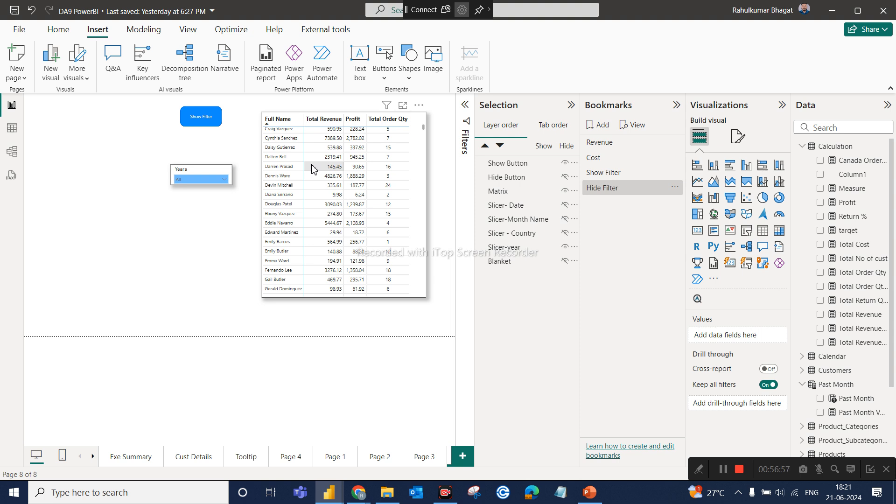
pyautogui.keyDown('ctrl'); pyautogui.click(200, 117); pyautogui.keyUp('ctrl')
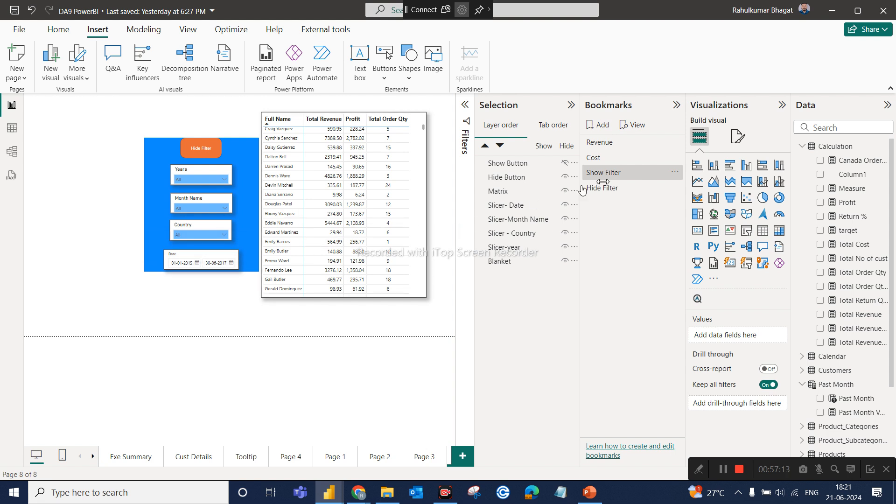
# Turn off the Data option for both the Show Filter and Hide Filter bookmarks.
pyautogui.click(675, 173)
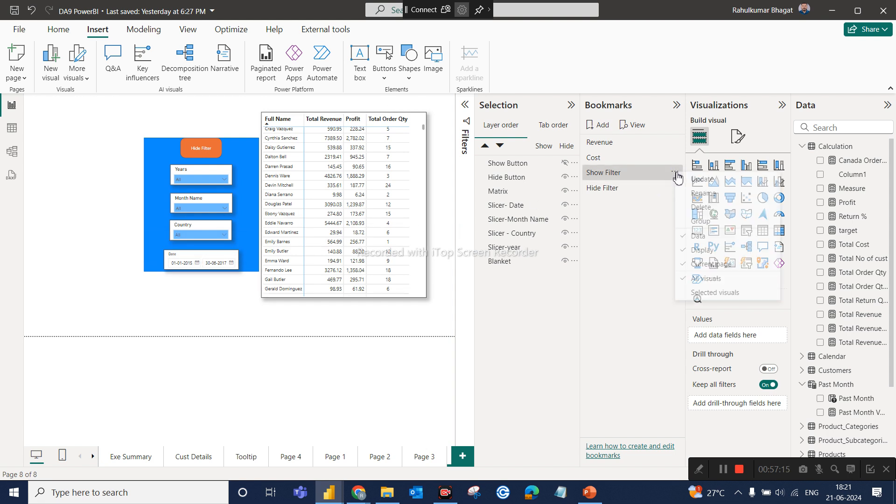
pyautogui.click(699, 237)
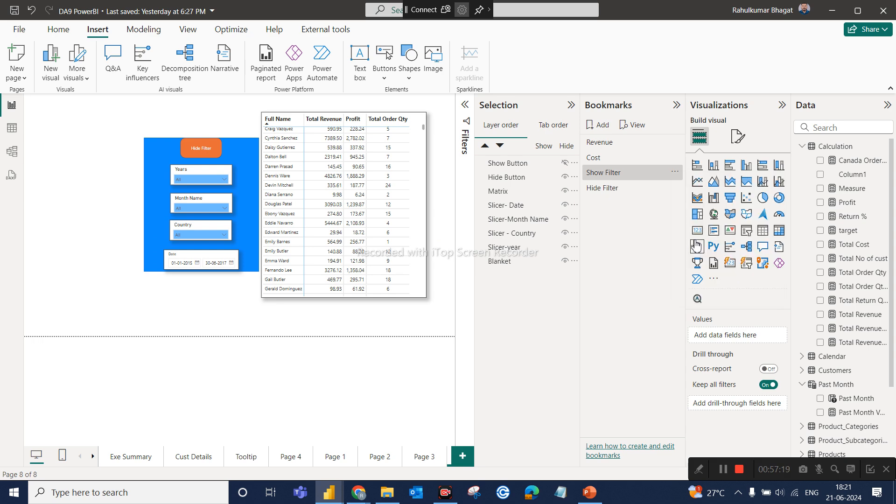
pyautogui.click(674, 188)
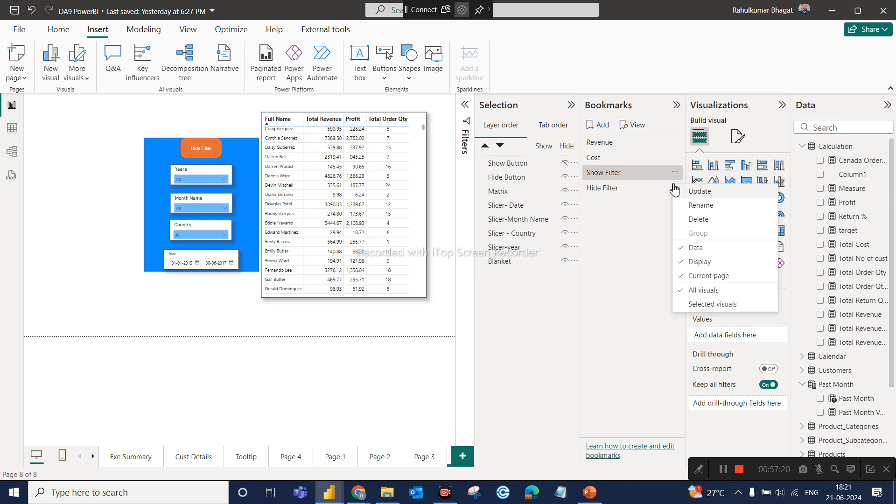
pyautogui.click(695, 248)
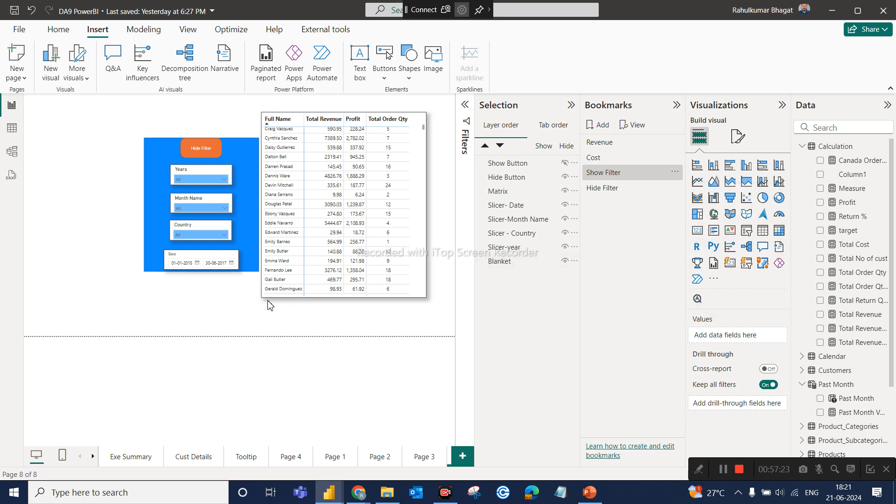
# Filter the table to year 2015, month March and country France with the slicers in the panel.
pyautogui.click(224, 180)
pyautogui.click(186, 189)
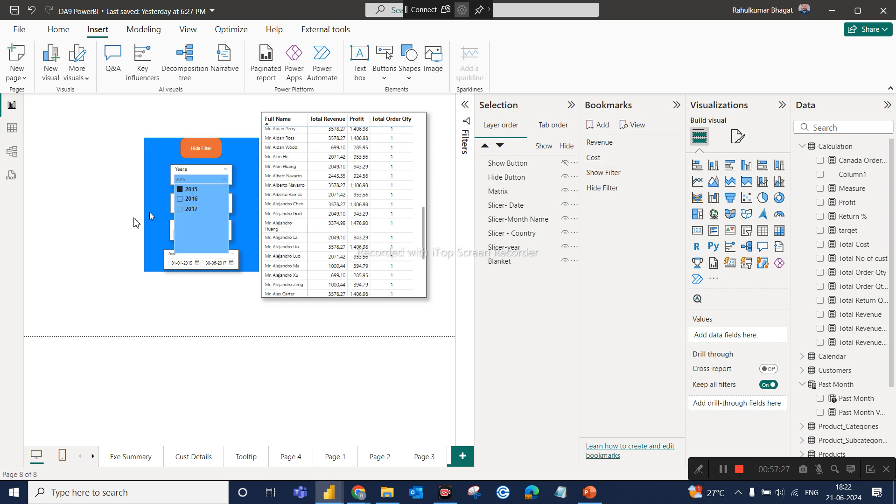
pyautogui.click(196, 211)
pyautogui.click(190, 237)
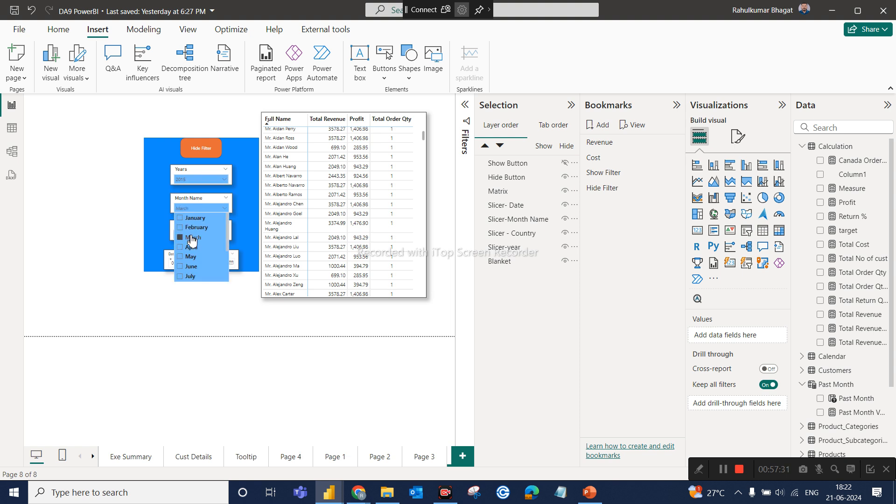
pyautogui.click(183, 298)
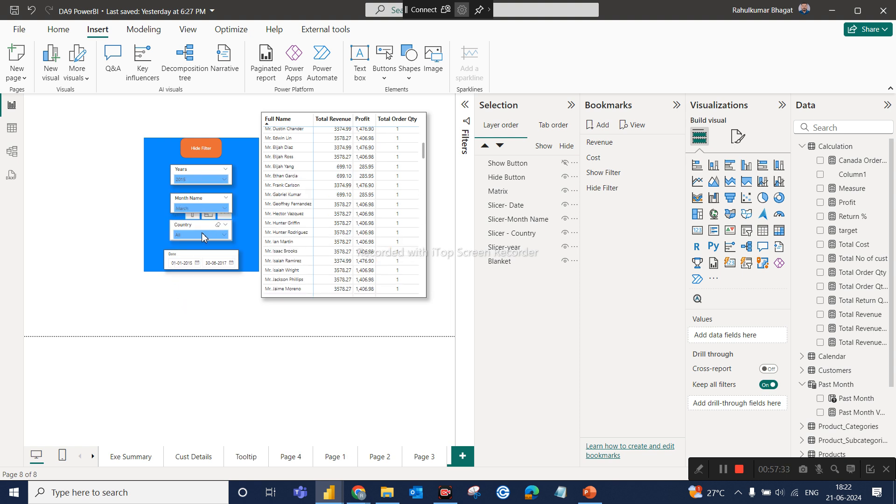
pyautogui.click(202, 236)
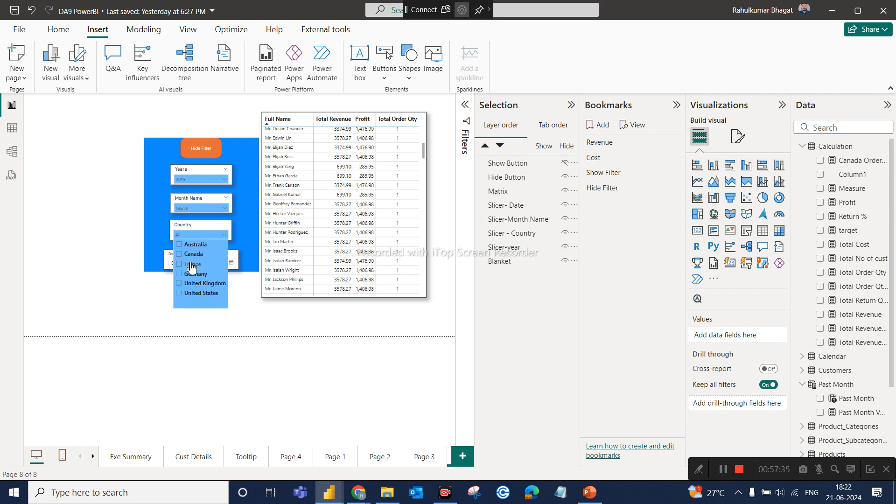
pyautogui.click(191, 265)
pyautogui.click(164, 320)
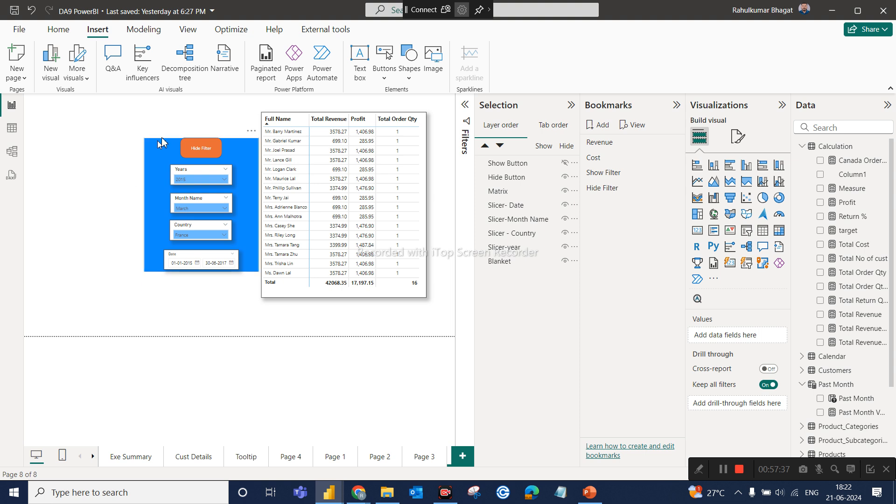
# Hide the slicer panel to test whether the table's filters are kept, and check the Hide Filter bookmark's options.
pyautogui.keyDown('ctrl'); pyautogui.click(200, 151); pyautogui.keyUp('ctrl')
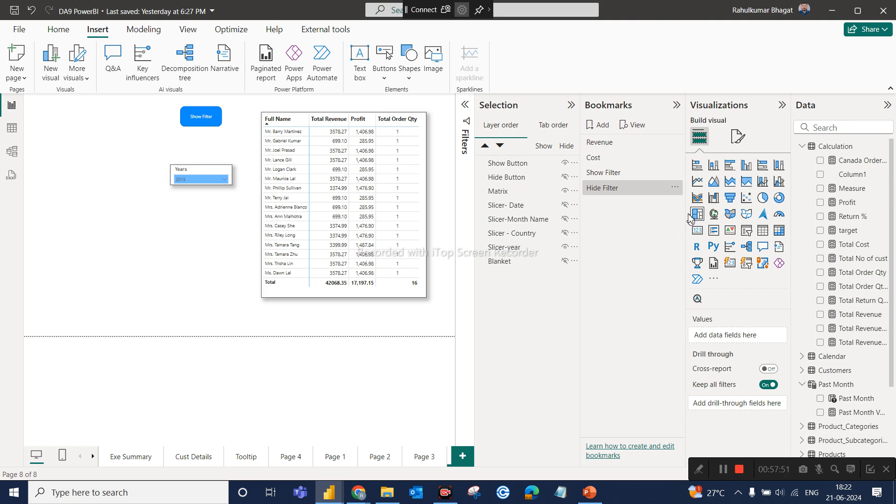
pyautogui.click(674, 189)
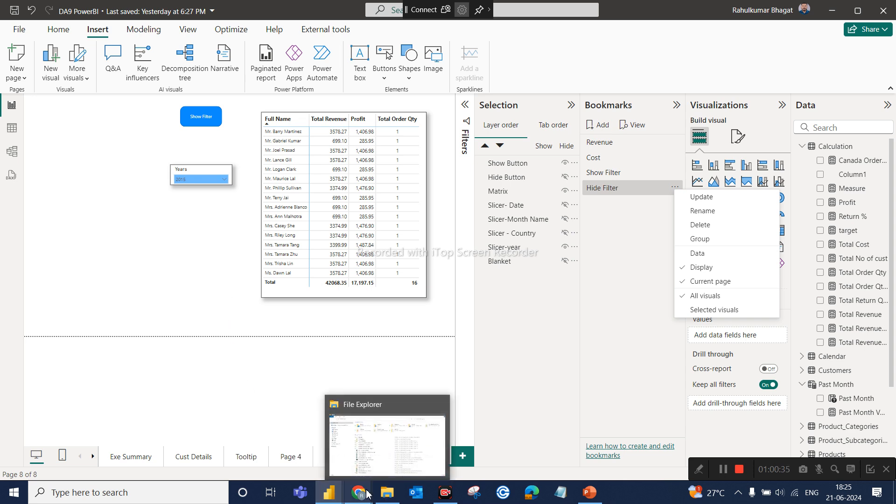
pyautogui.moveTo(364, 492)
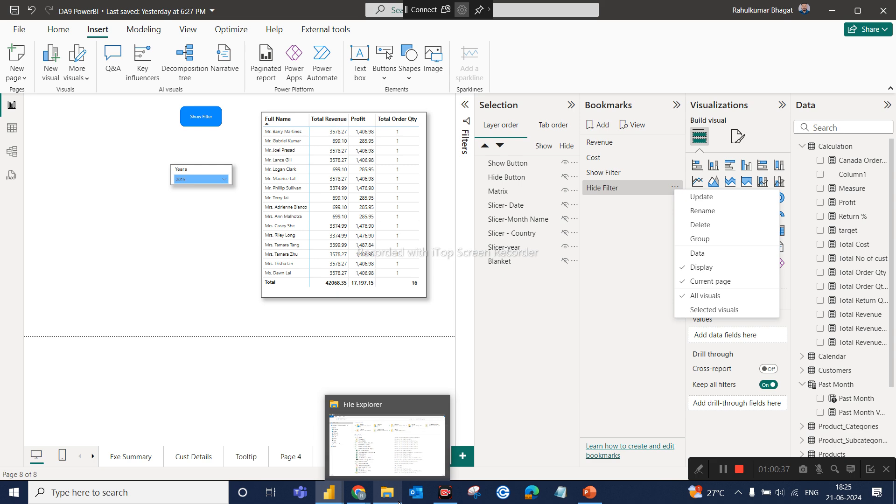
pyautogui.moveTo(330, 488)
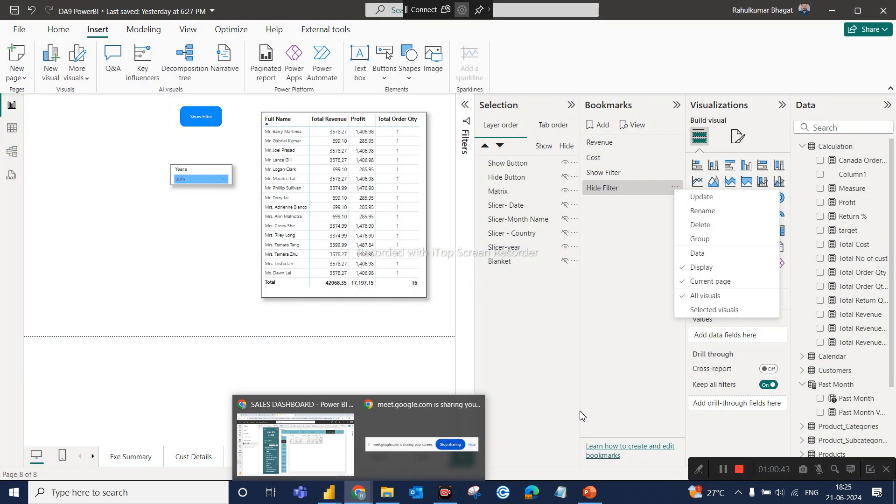
pyautogui.click(529, 339)
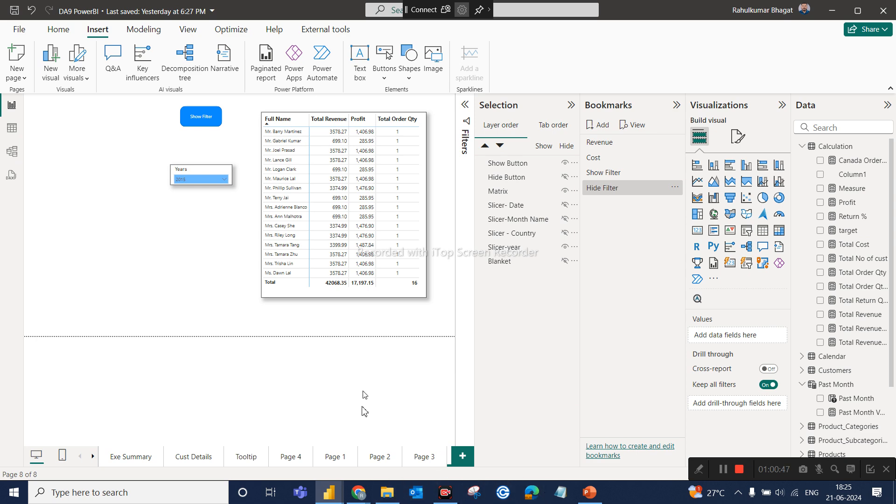
# Switch to the Chrome window and bring up the Google Meet call.
pyautogui.moveTo(358, 492)
pyautogui.click(302, 446)
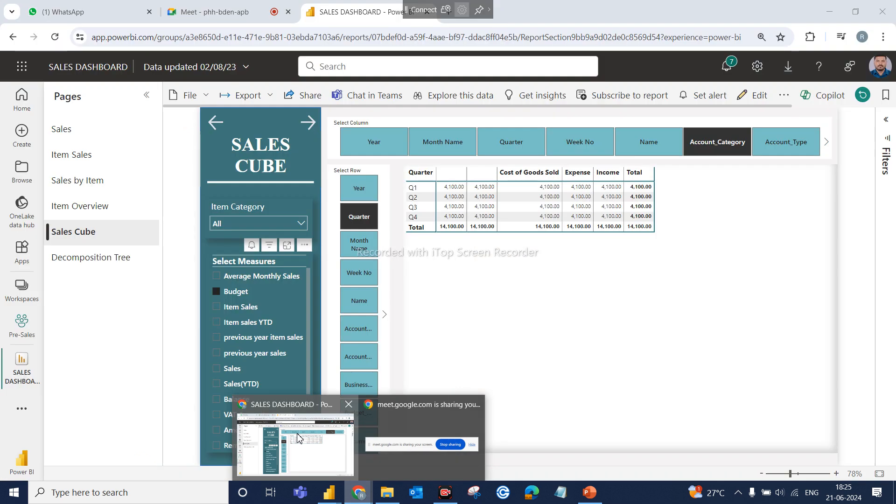
pyautogui.click(232, 23)
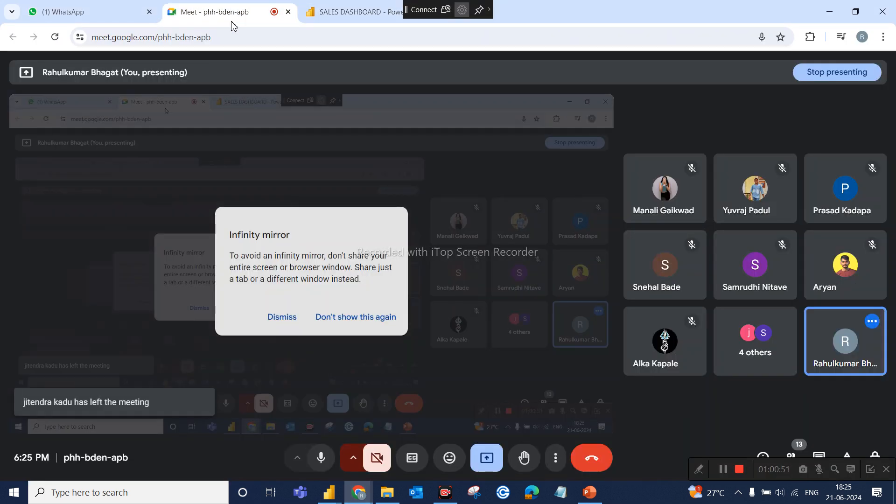